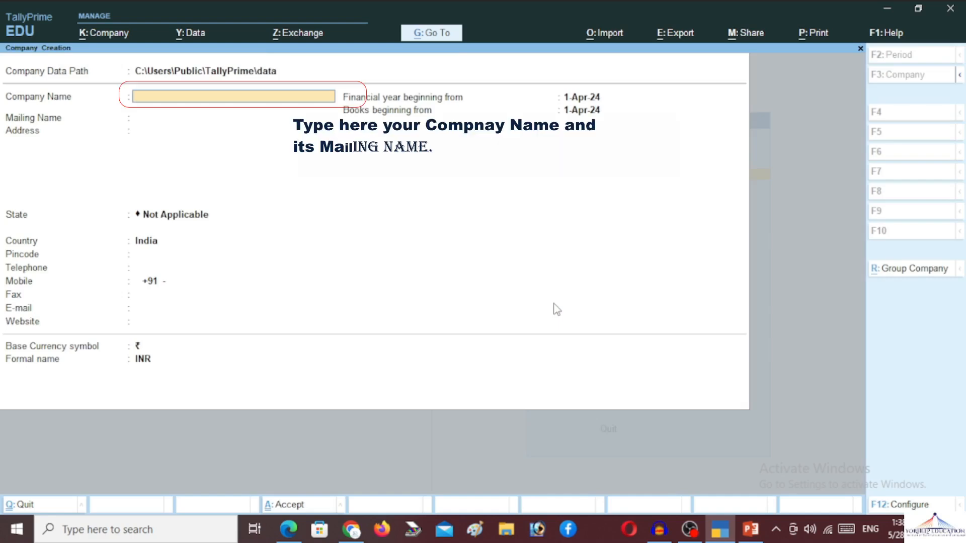
# Step: Name the new company YorhelpFoundation, using the same mailing name
pyautogui.write('E')
pyautogui.press('BackSpace')
pyautogui.write('YorhelpFoundat')
pyautogui.press('BackSpace')
pyautogui.write('ation')
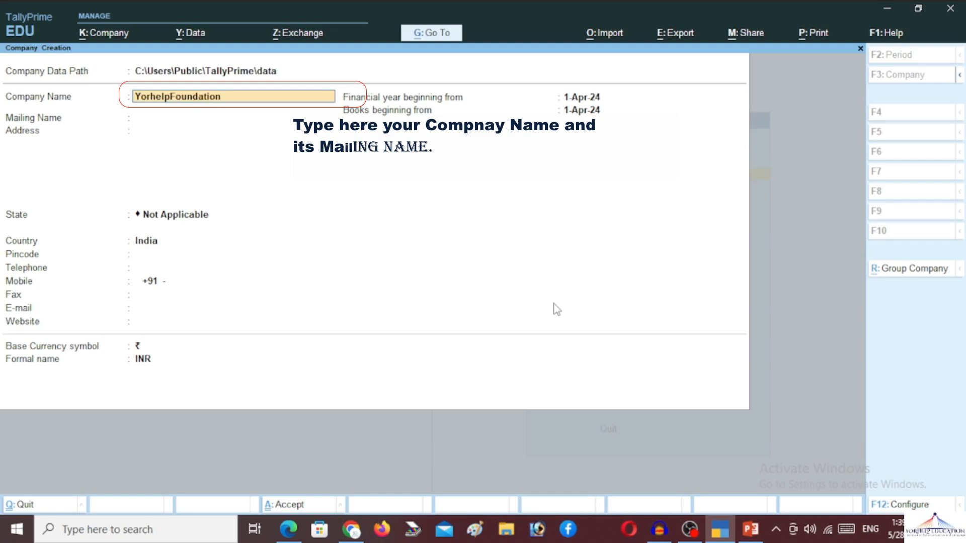
pyautogui.press('Return')
pyautogui.press('Return')
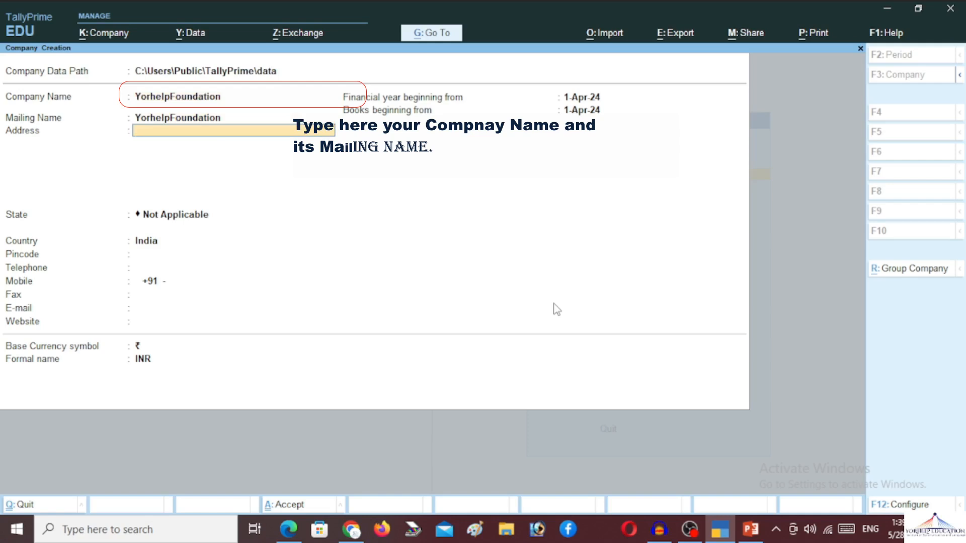
# Step: Enter address Hamirpur, state Uttar Pradesh, the pincode and mobile number, keeping default dates and currency
pyautogui.write('Hamirpur')
pyautogui.press('Return')
pyautogui.press('Return')
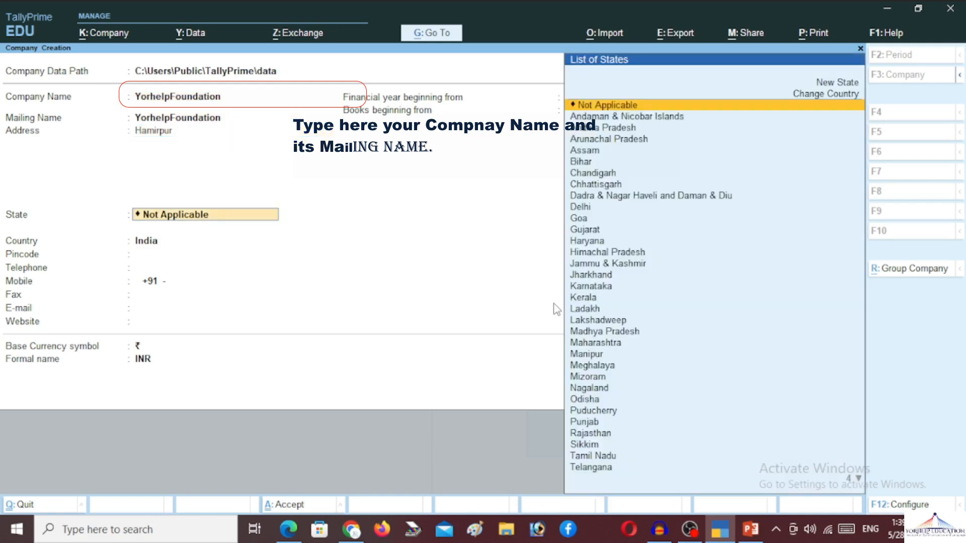
pyautogui.write('Ut')
pyautogui.press('Down')
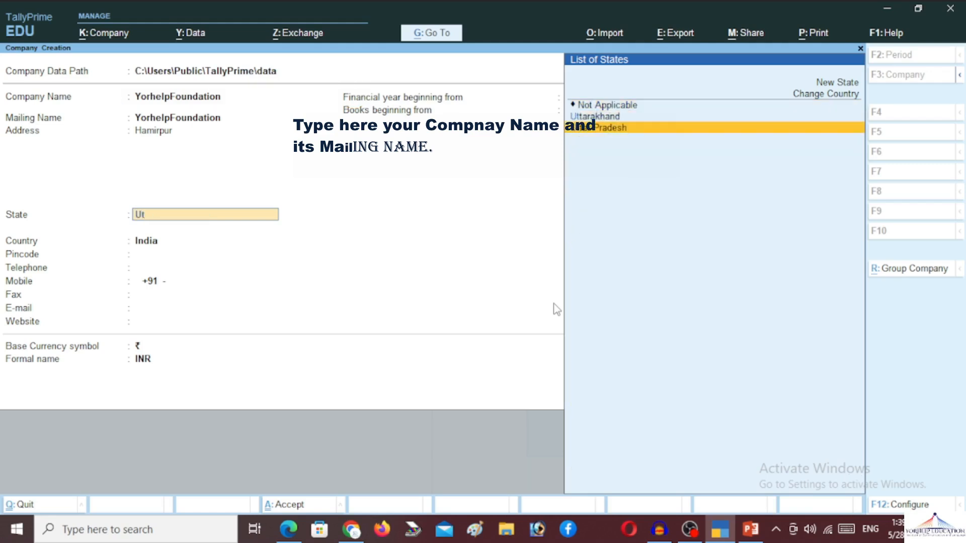
pyautogui.press('Return')
pyautogui.write('210431')
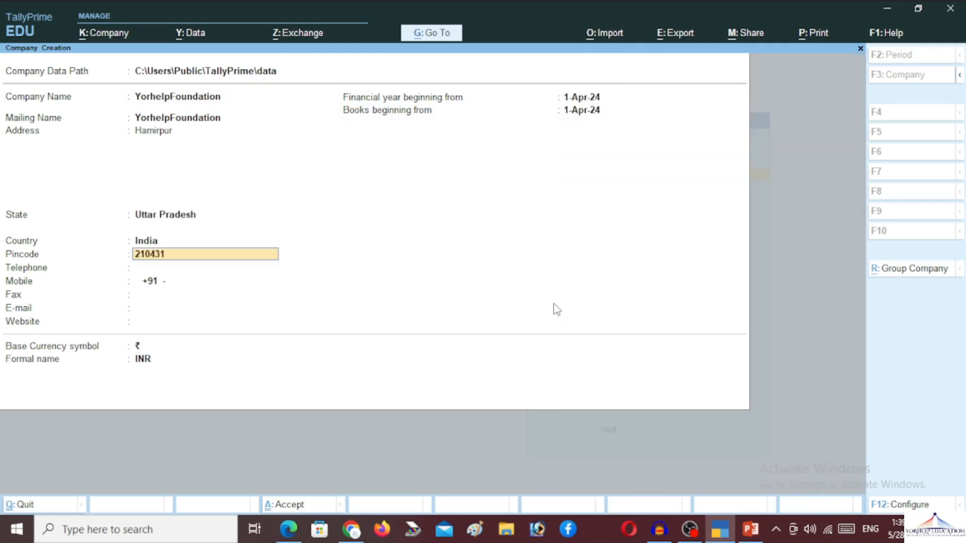
pyautogui.press('Return')
pyautogui.press('Return')
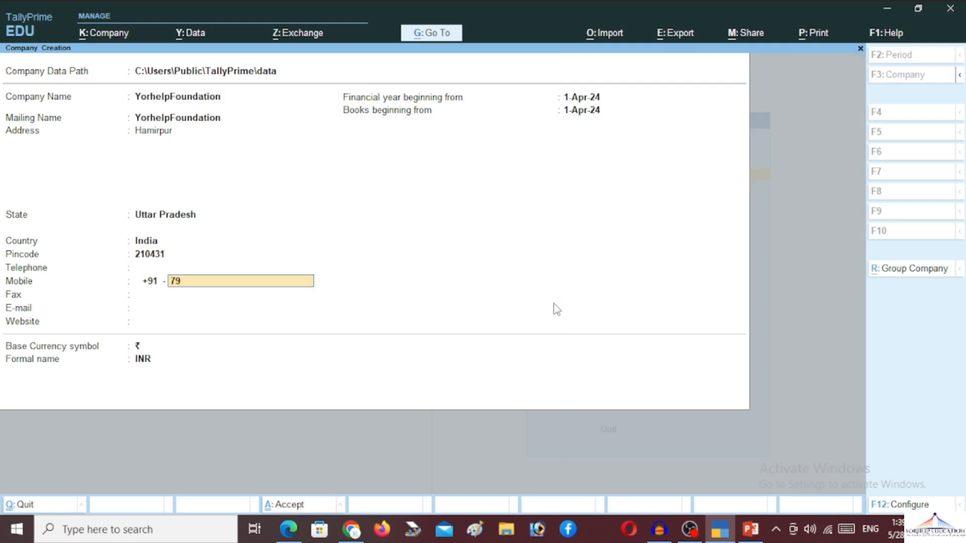
pyautogui.press('Return')
pyautogui.press('Return')
pyautogui.press('Return')
pyautogui.press('Return')
pyautogui.press('Return')
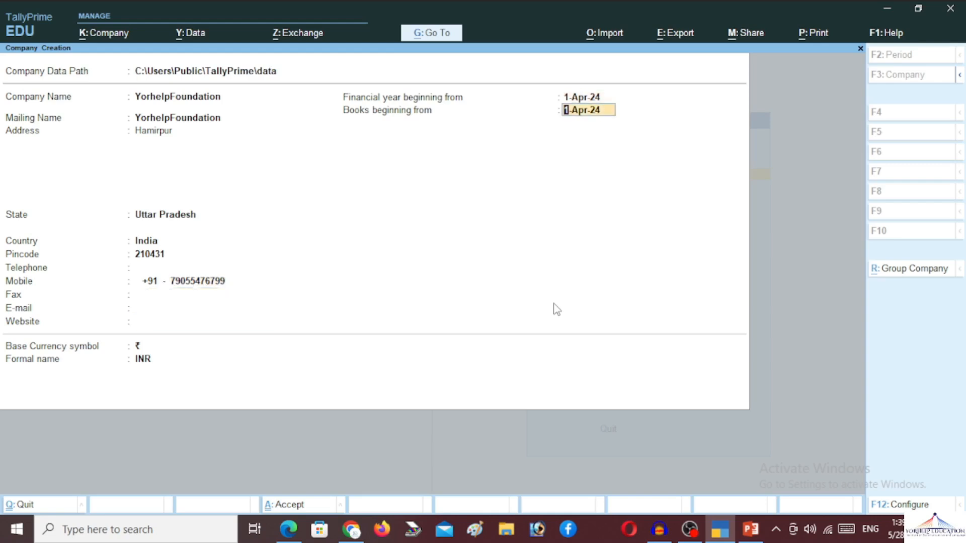
pyautogui.press('Return')
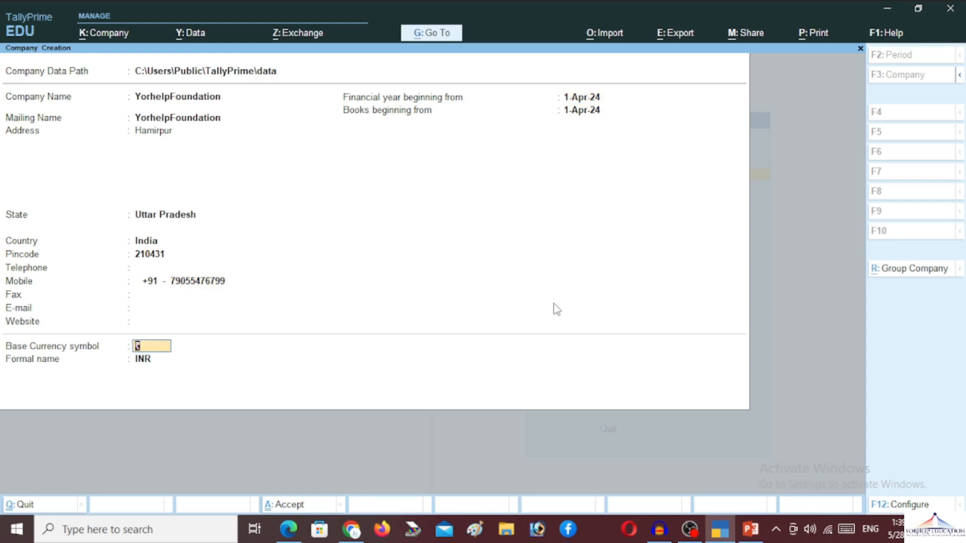
pyautogui.press('Return')
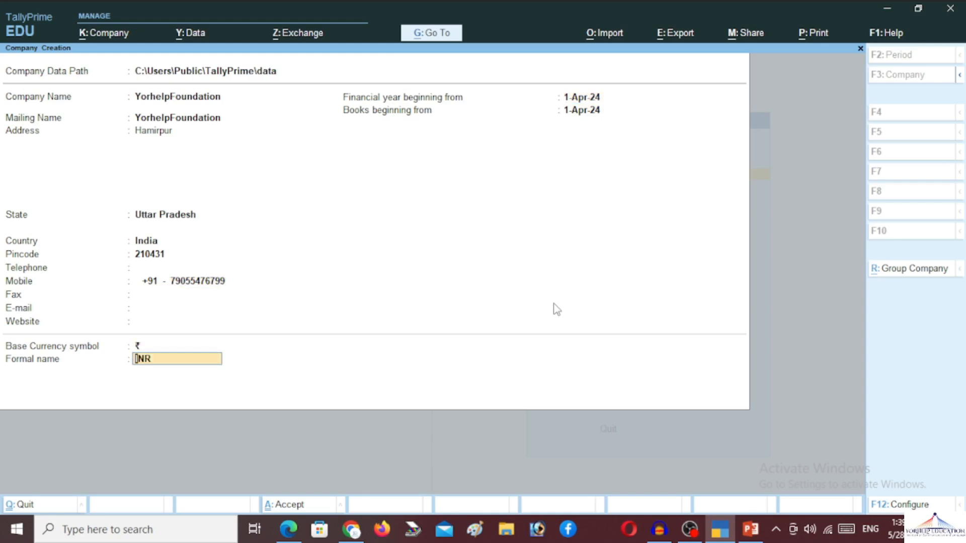
pyautogui.press('Return')
pyautogui.press('Return')
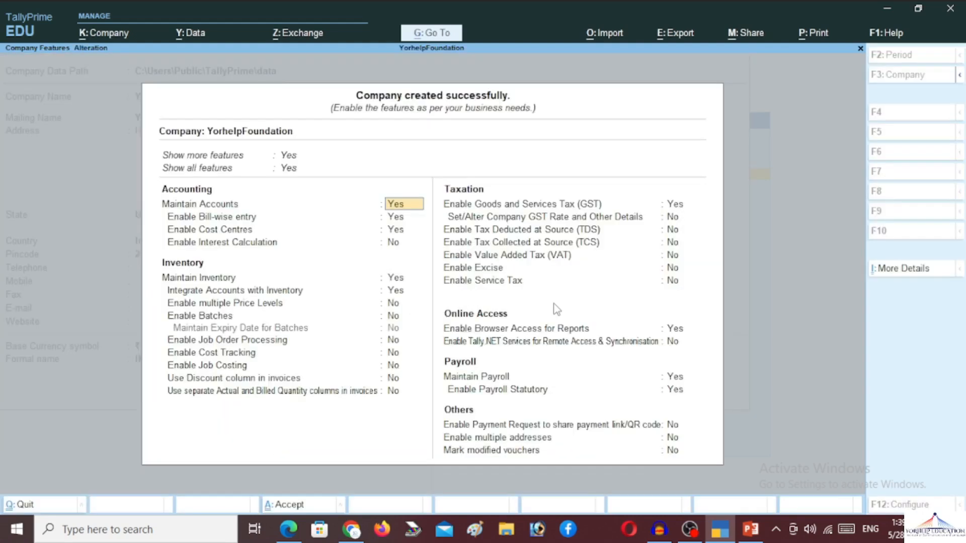
# Step: Set Enable Cost Centres to No, keeping accounts, bill-wise entry and GST enabled
pyautogui.press('Return')
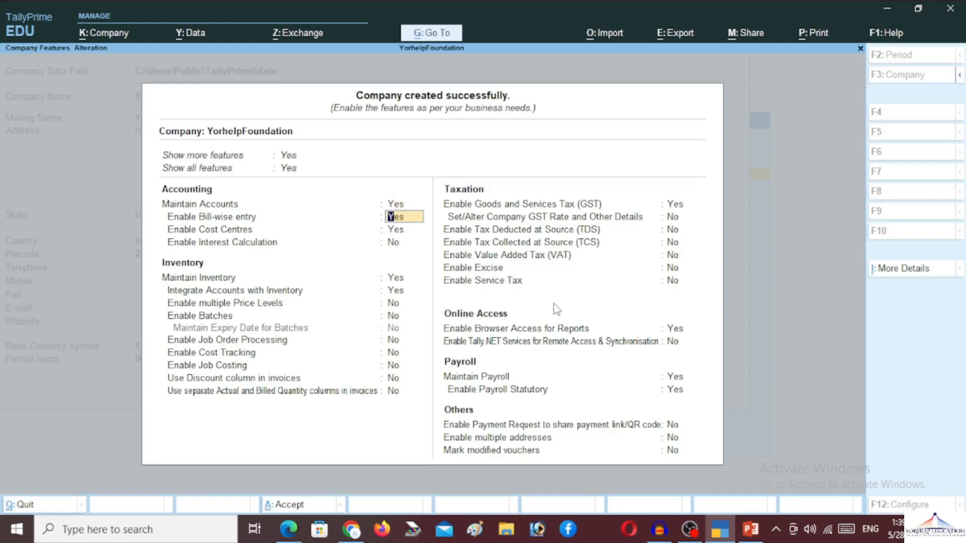
pyautogui.press('Return')
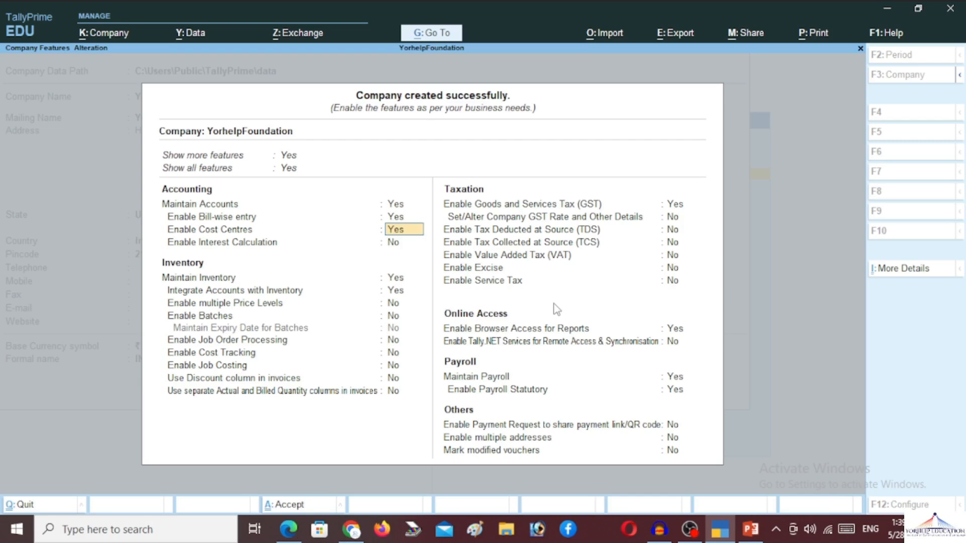
pyautogui.write('n')
pyautogui.press('Return')
pyautogui.press('Return')
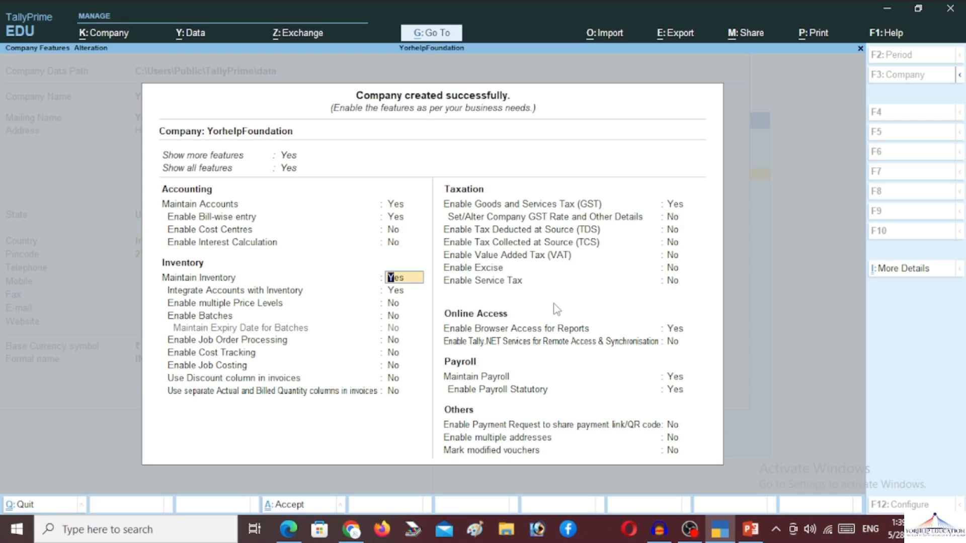
pyautogui.press('Return')
pyautogui.press('Return')
pyautogui.press('Return')
pyautogui.press('Return')
pyautogui.press('Return')
pyautogui.press('Return')
pyautogui.press('Return')
pyautogui.press('Return')
pyautogui.press('Return')
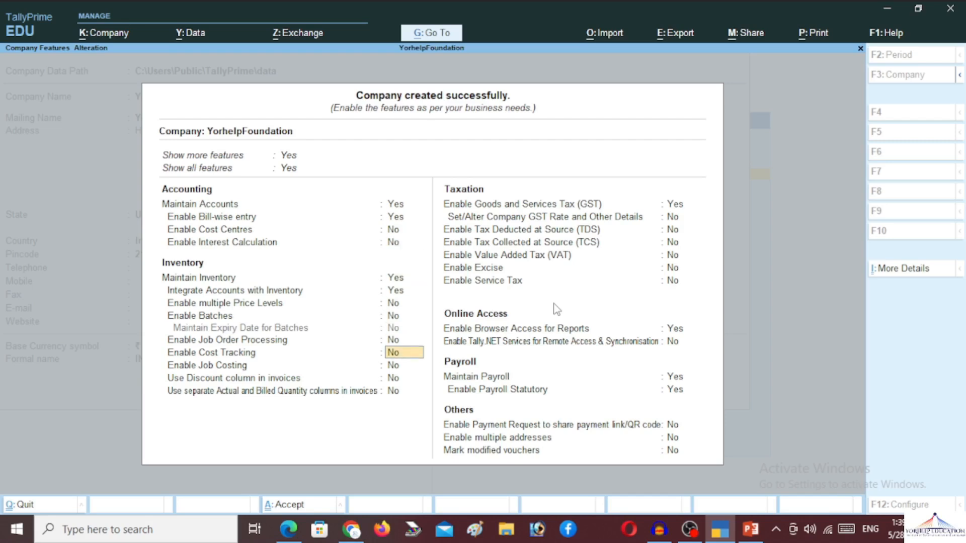
pyautogui.press('Return')
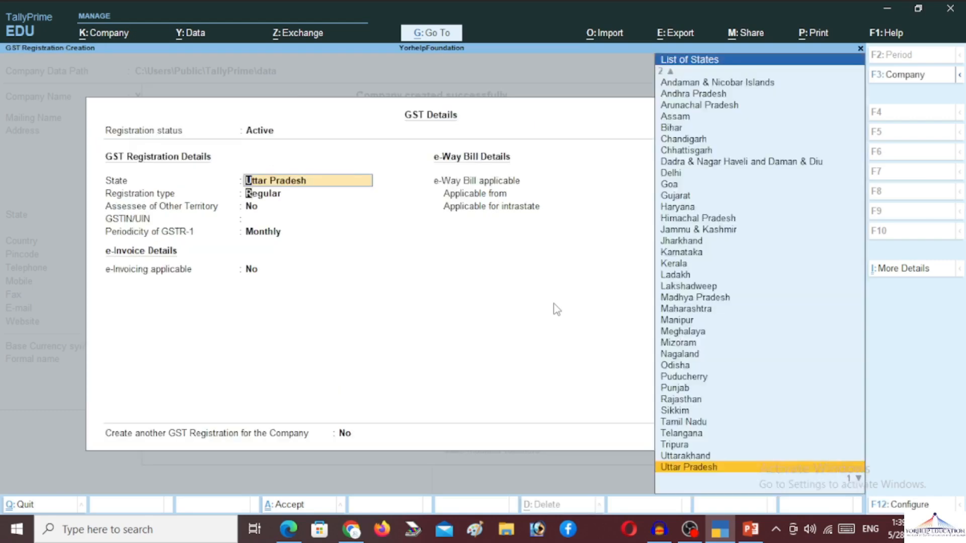
# Step: Fill GST Details: Uttar Pradesh, Regular, the company's GSTIN, Monthly GSTR-1, e-way bill applicable
pyautogui.press('Return')
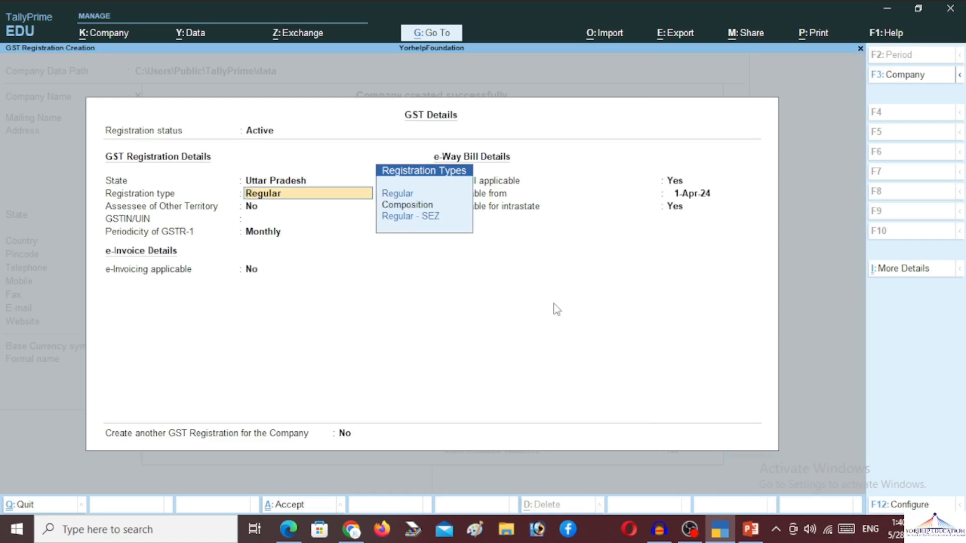
pyautogui.press('Return')
pyautogui.press('Return')
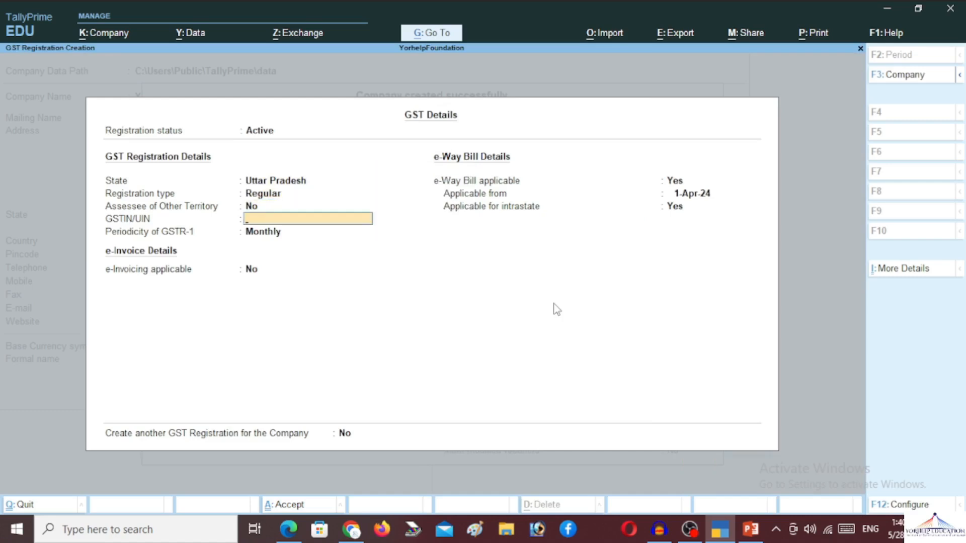
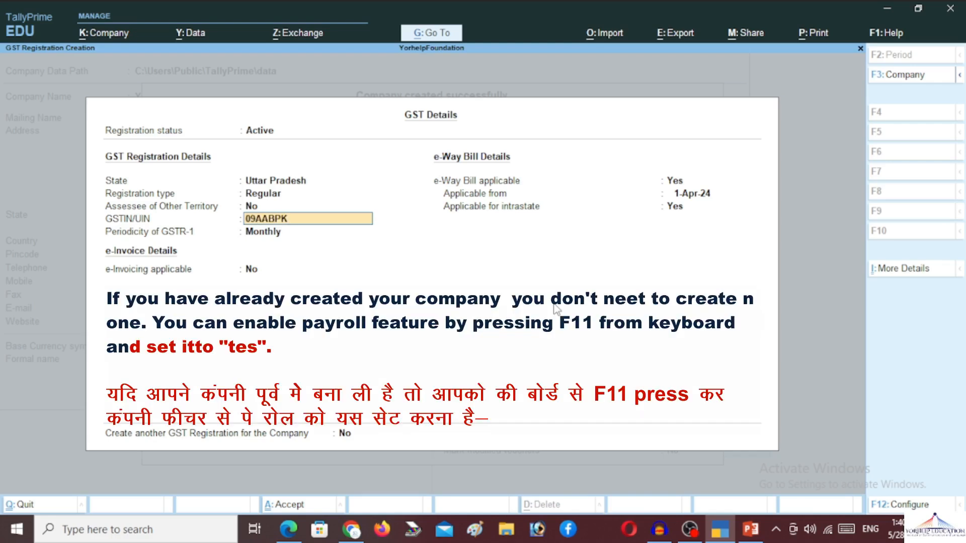
pyautogui.press('Return')
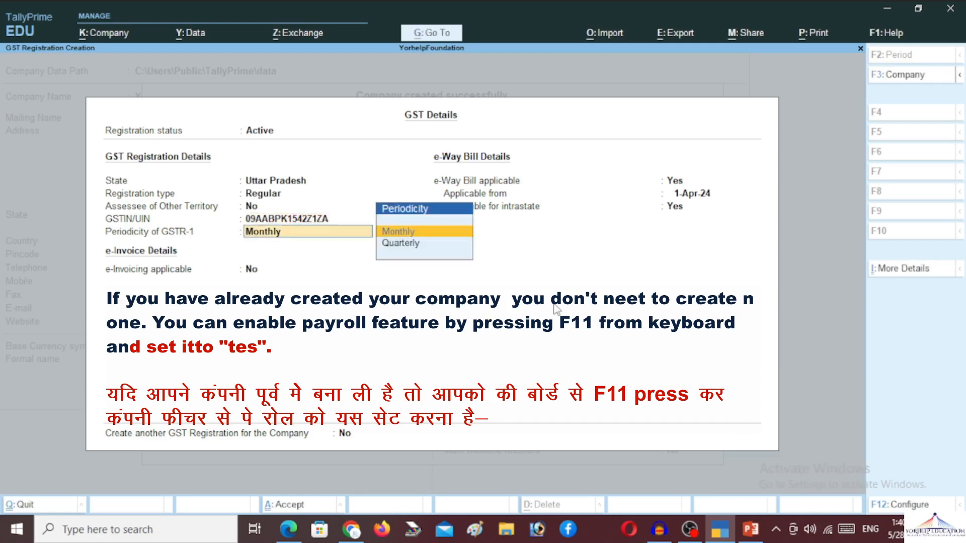
pyautogui.press('Return')
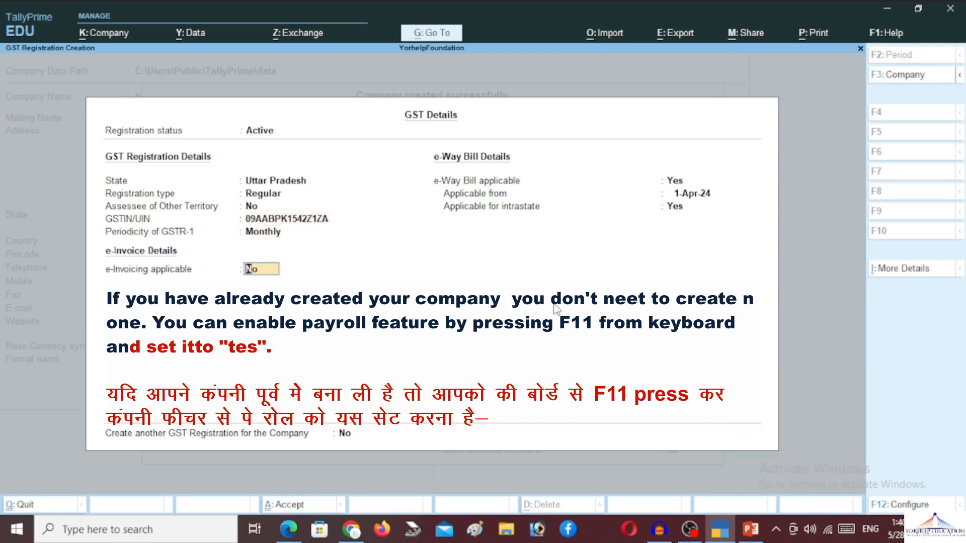
pyautogui.press('Return')
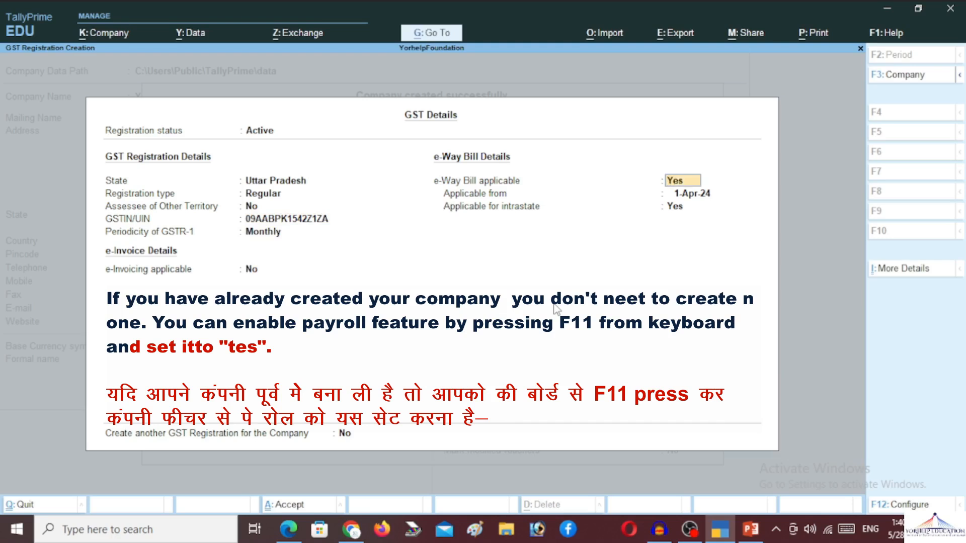
pyautogui.press('Return')
pyautogui.press('Return')
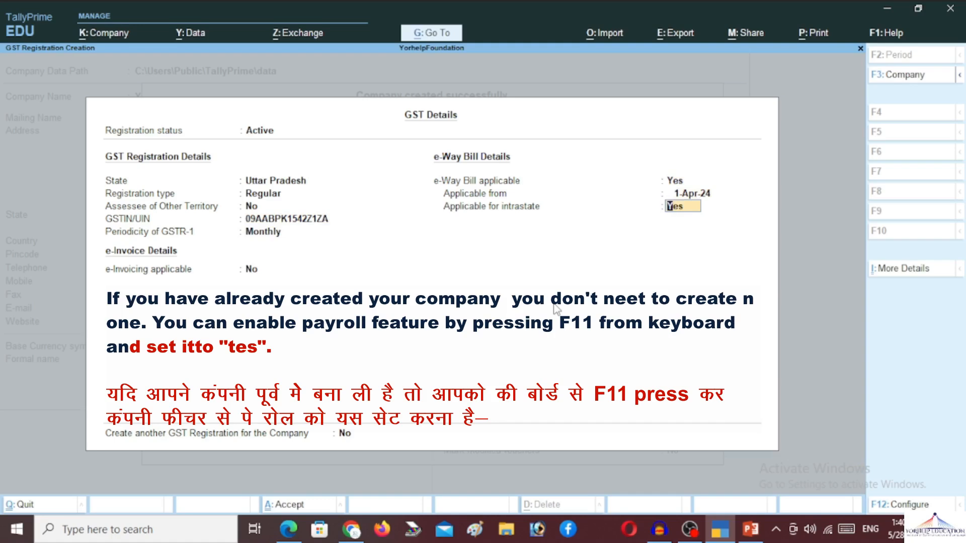
pyautogui.press('Return')
# Step: Save the GST details, leave other tax options off, and move to Maintain Payroll
pyautogui.press('Return')
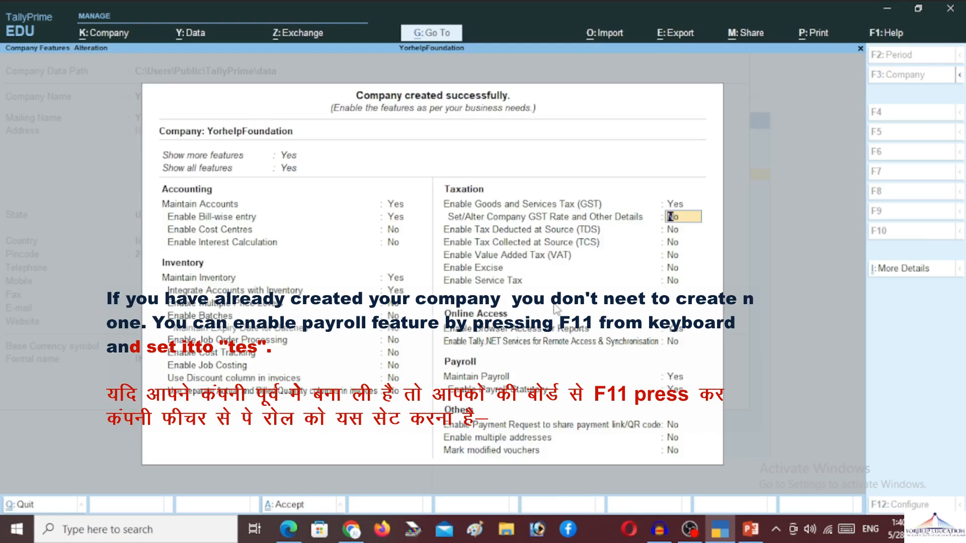
pyautogui.press('Return')
pyautogui.press('Return')
pyautogui.press('Return')
pyautogui.press('Return')
pyautogui.press('Return')
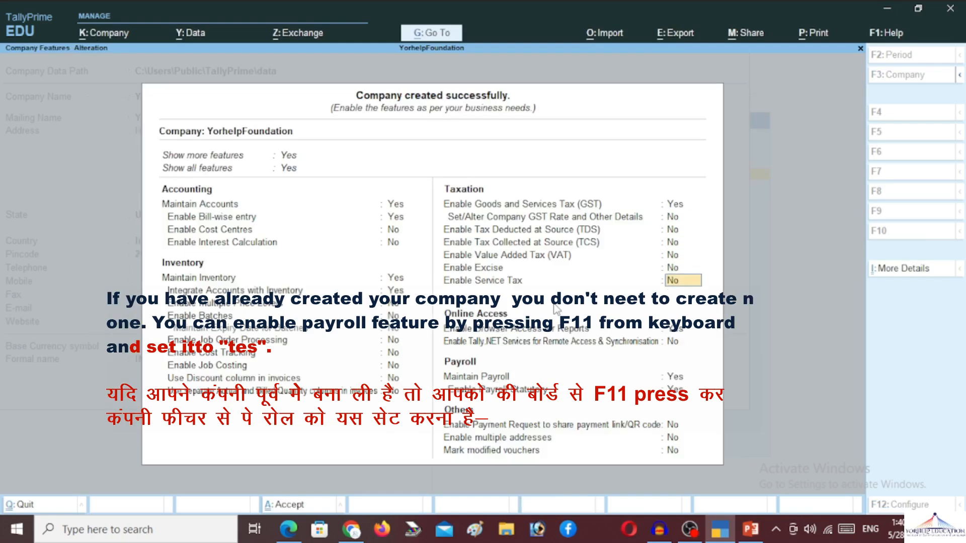
pyautogui.press('Return')
pyautogui.press('Return')
pyautogui.press('Return')
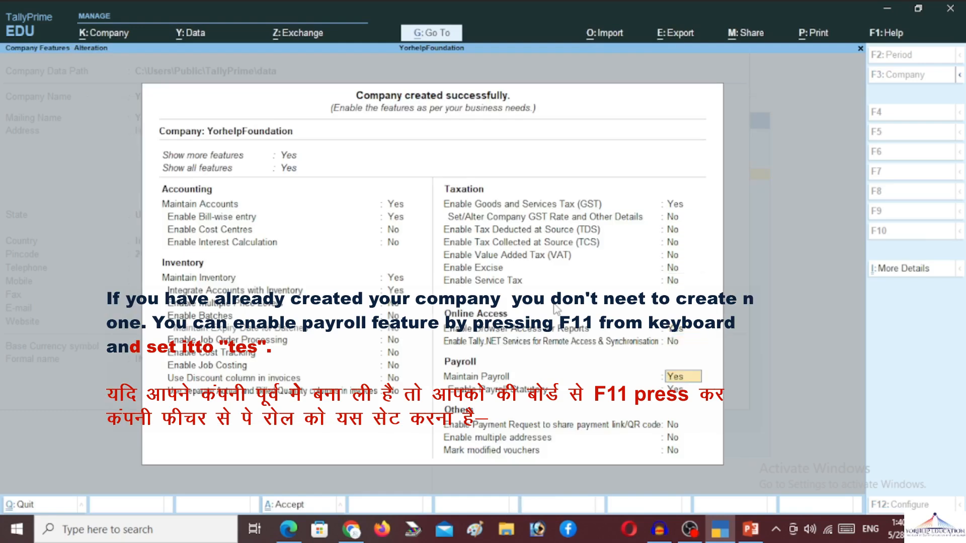
pyautogui.press('Up')
pyautogui.press('Up')
pyautogui.press('Down')
pyautogui.press('Down')
# Step: Enable payroll statutory with Y001 as the PF and ESI company codes
pyautogui.press('Return')
pyautogui.press('Return')
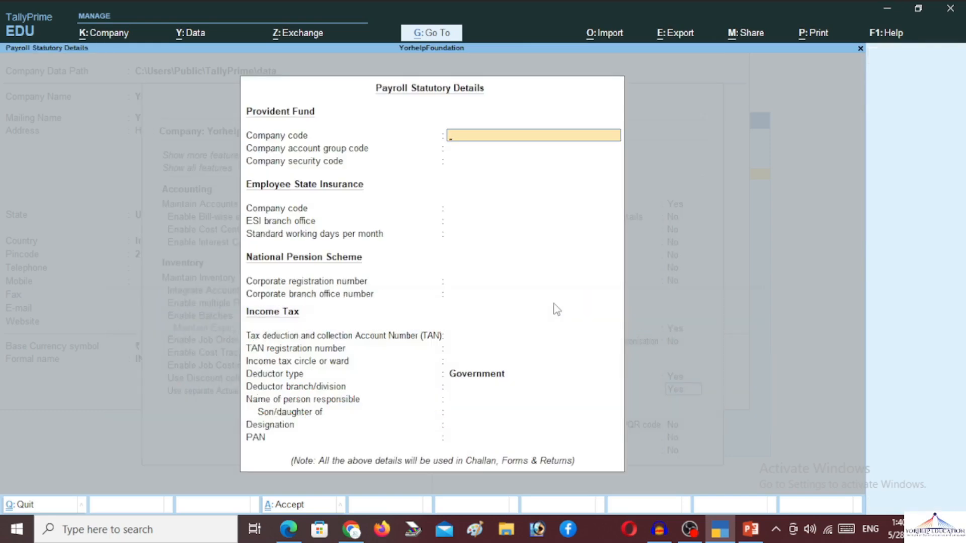
pyautogui.write('Y001')
pyautogui.press('Return')
pyautogui.press('Return')
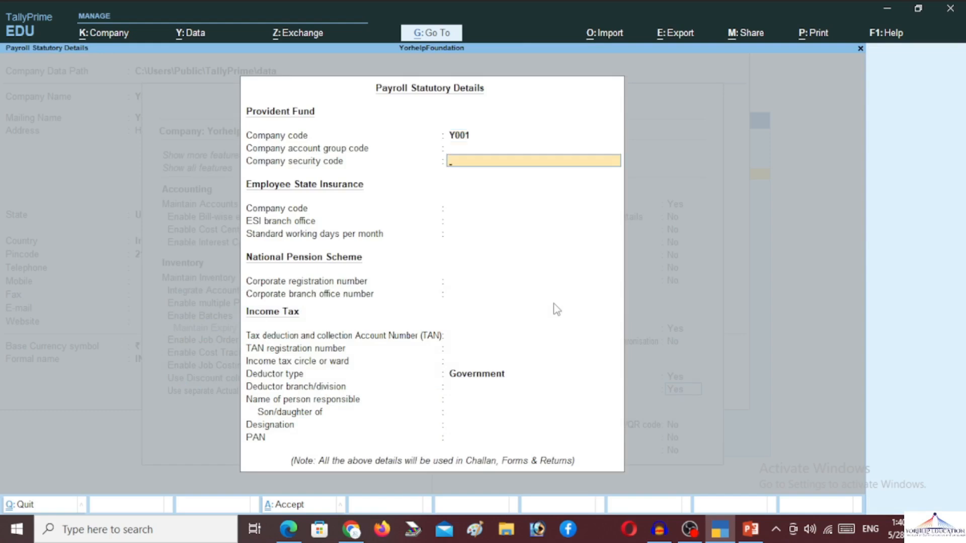
pyautogui.press('Return')
pyautogui.write('Y001')
pyautogui.press('Return')
pyautogui.press('Return')
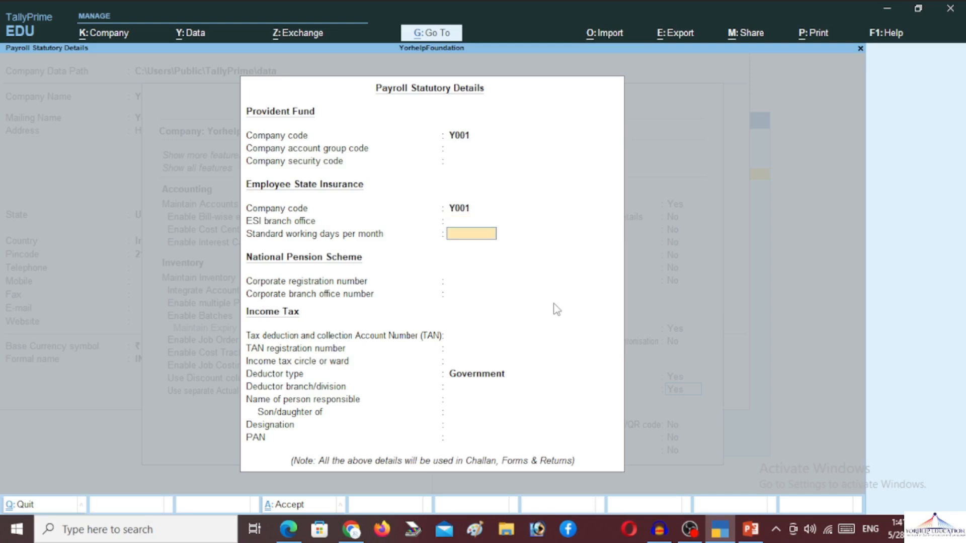
pyautogui.press('Return')
pyautogui.press('Return')
pyautogui.press('Return')
pyautogui.press('Return')
pyautogui.press('Return')
pyautogui.press('Return')
pyautogui.press('Return')
pyautogui.press('Return')
pyautogui.press('Return')
pyautogui.press('Return')
pyautogui.press('Return')
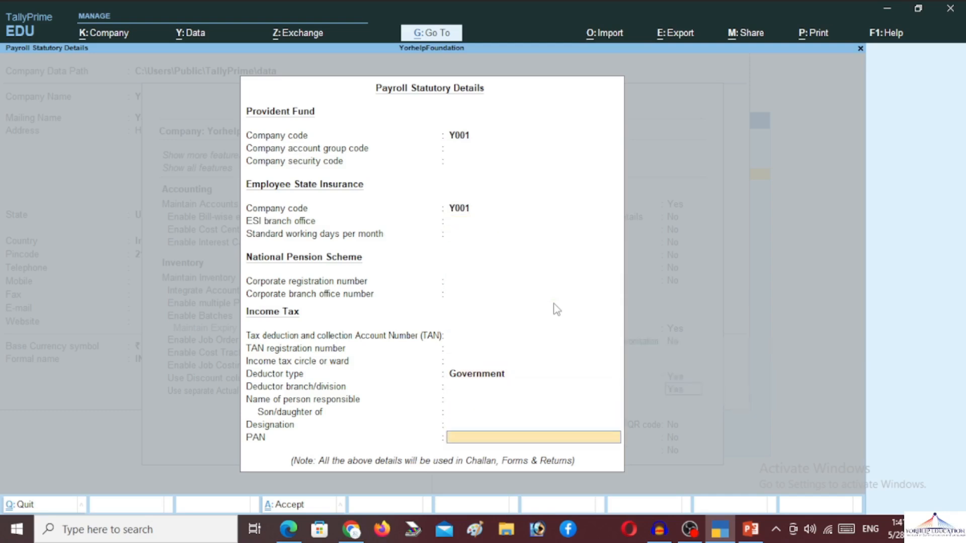
pyautogui.press('Return')
pyautogui.press('Return')
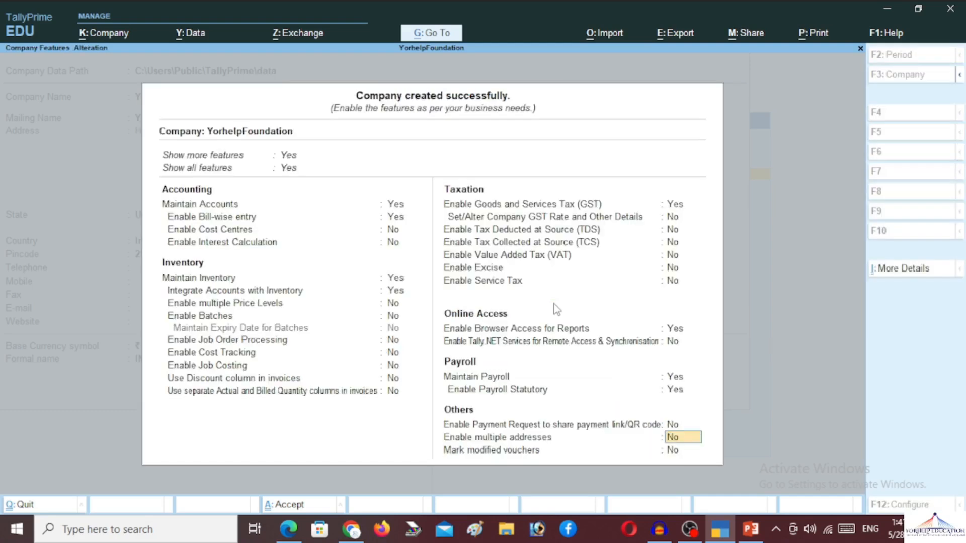
pyautogui.press('Return')
pyautogui.press('Return')
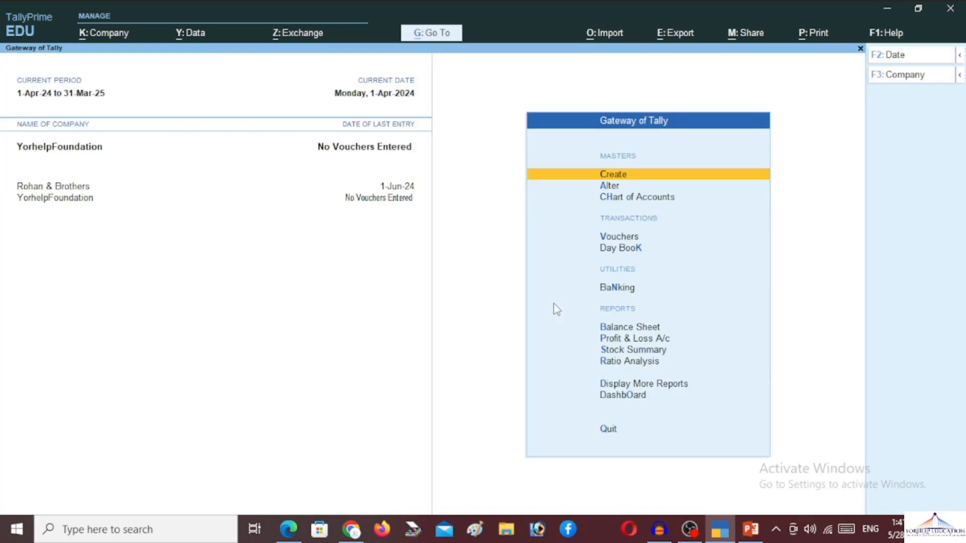
# Step: Open a blank ledger creation form via Alter > Ledger > Create
pyautogui.press('Down')
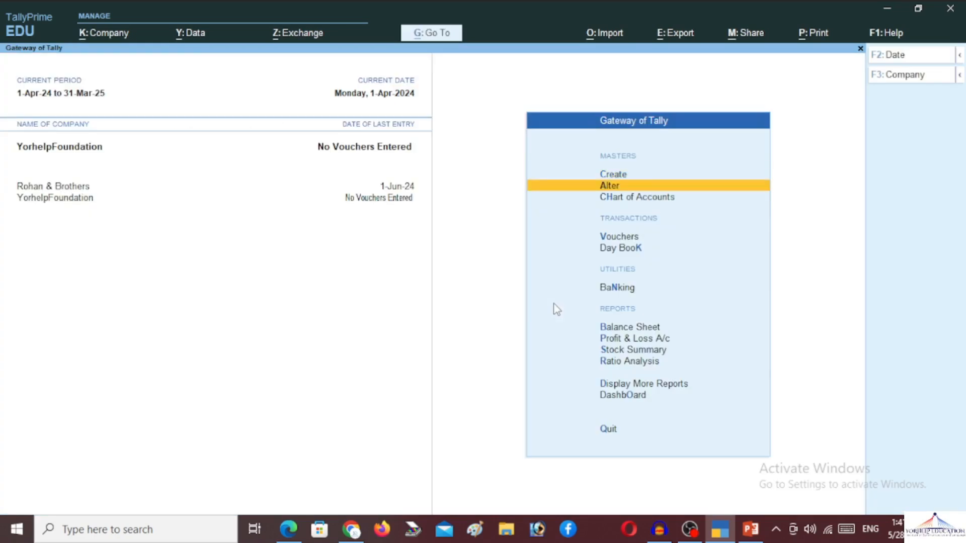
pyautogui.press('Return')
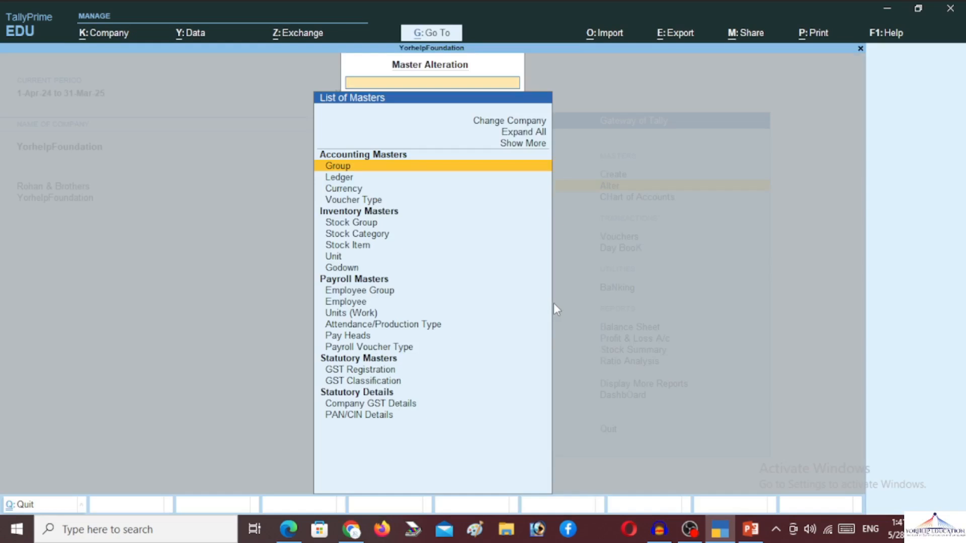
pyautogui.press('Down')
pyautogui.press('Return')
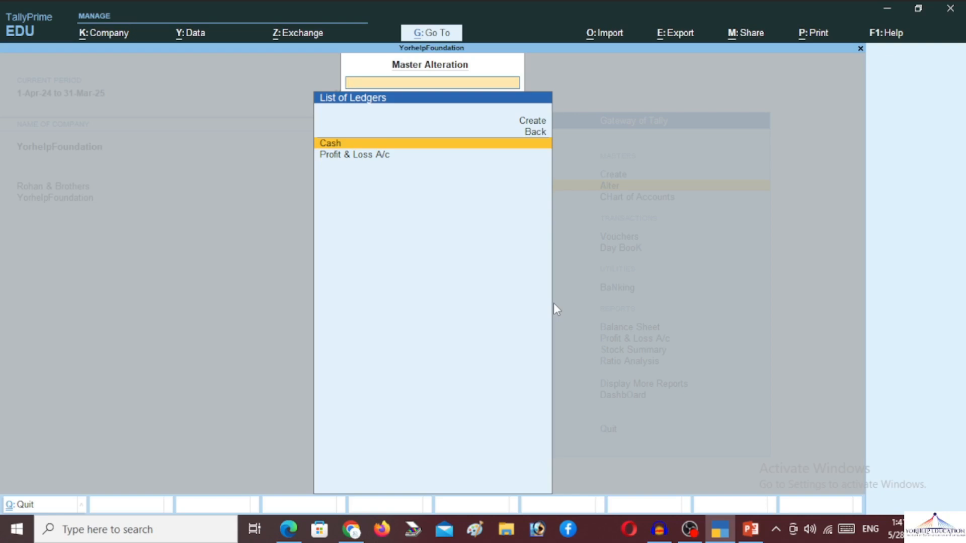
pyautogui.press('Up')
pyautogui.press('Up')
pyautogui.press('Return')
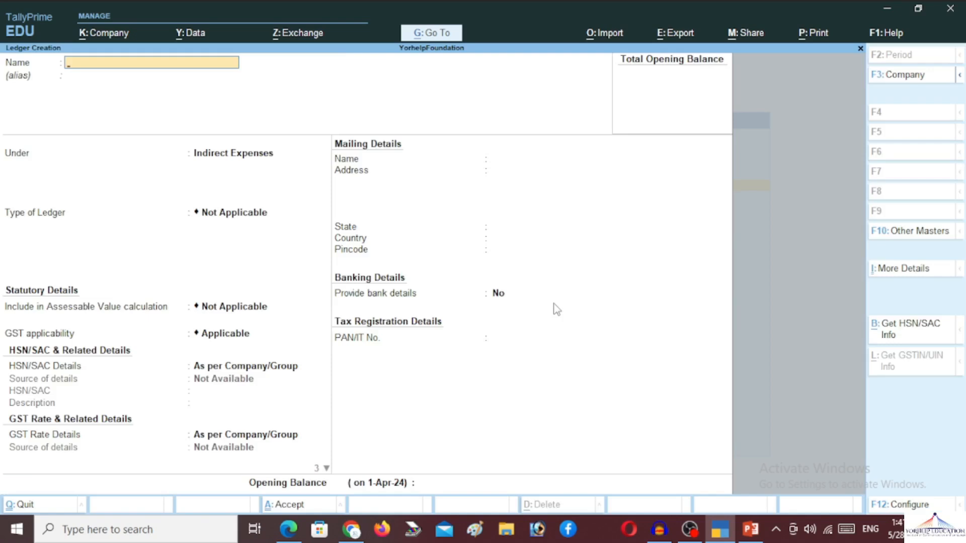
# Step: Name the ledger after the owner and place it under Capital Account
pyautogui.press('Return')
pyautogui.press('Return')
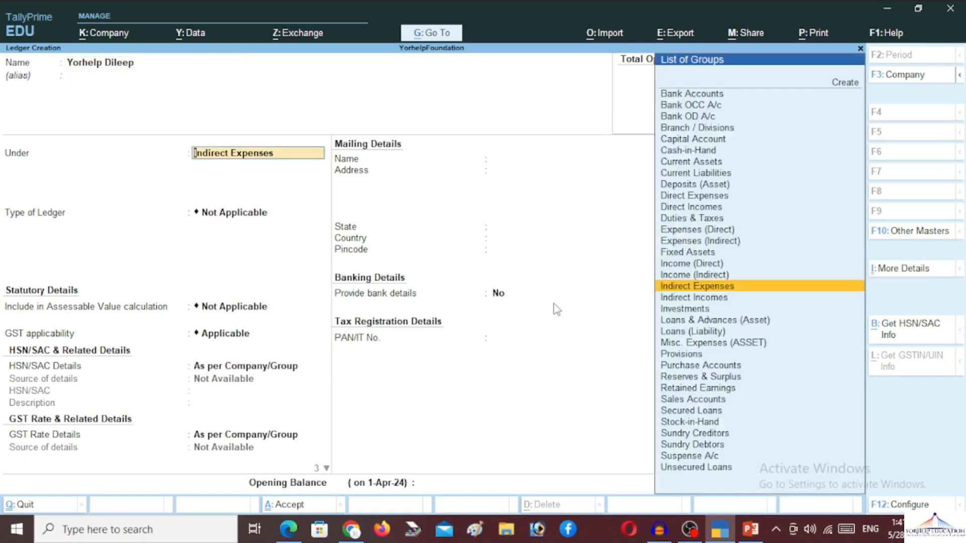
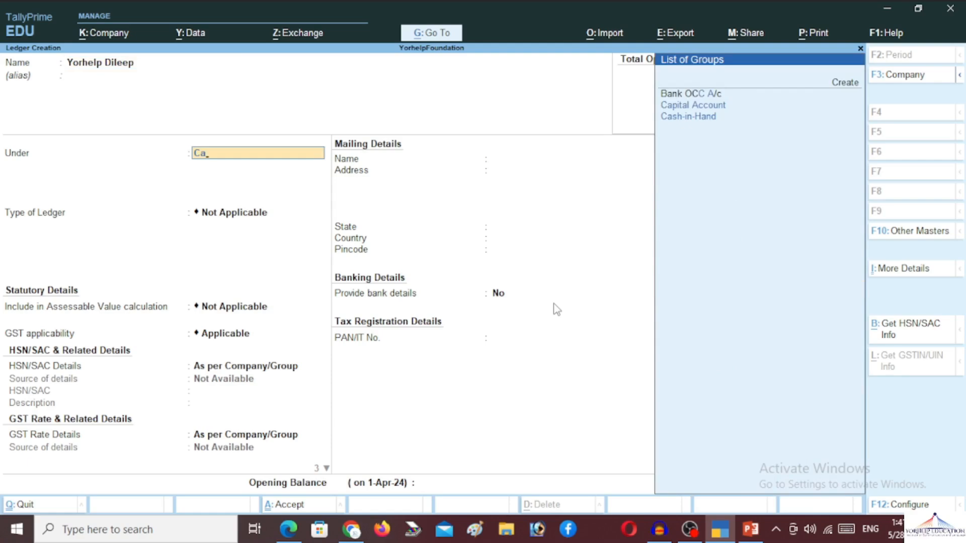
pyautogui.press('Down')
pyautogui.press('Return')
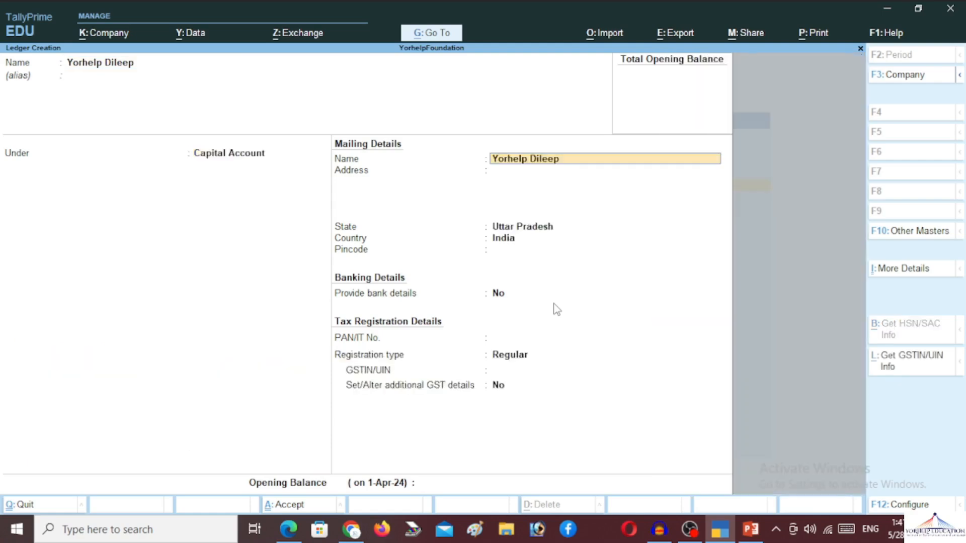
# Step: Give the ledger address Hamirpur and an opening balance of 5,00,000 credit
pyautogui.press('Return')
pyautogui.press('Return')
pyautogui.press('BackSpace')
pyautogui.write('H')
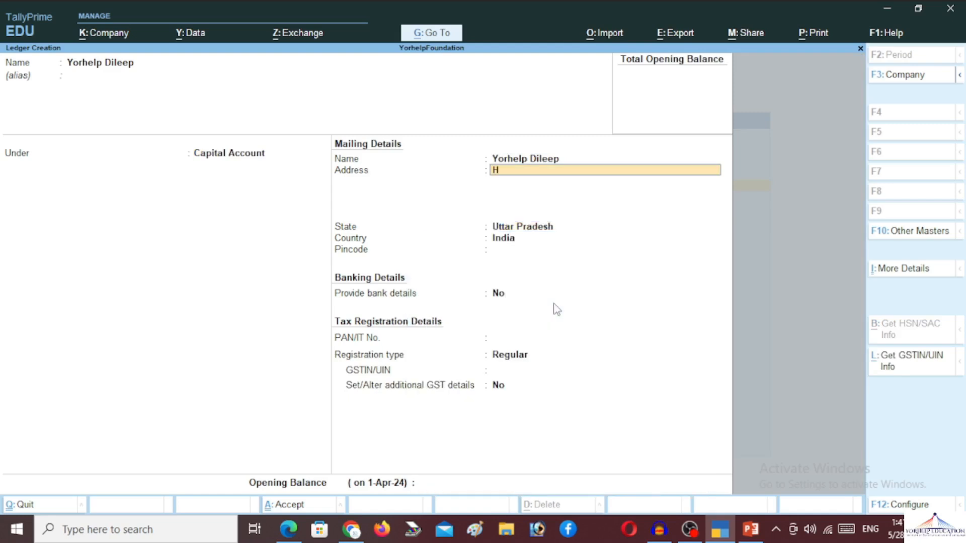
pyautogui.write('amirpur')
pyautogui.press('Return')
pyautogui.press('Return')
pyautogui.press('Return')
pyautogui.press('Return')
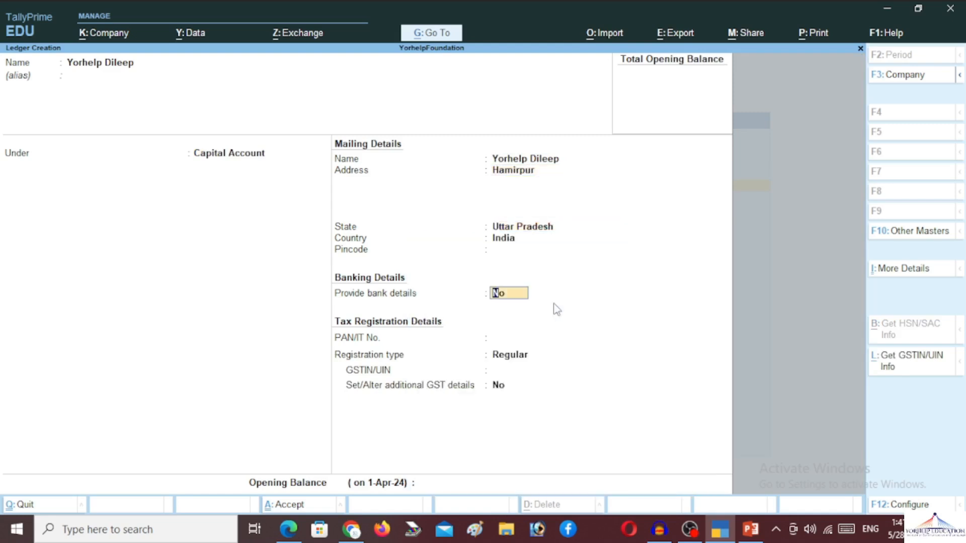
pyautogui.press('Return')
pyautogui.press('Return')
pyautogui.press('Return')
pyautogui.press('Return')
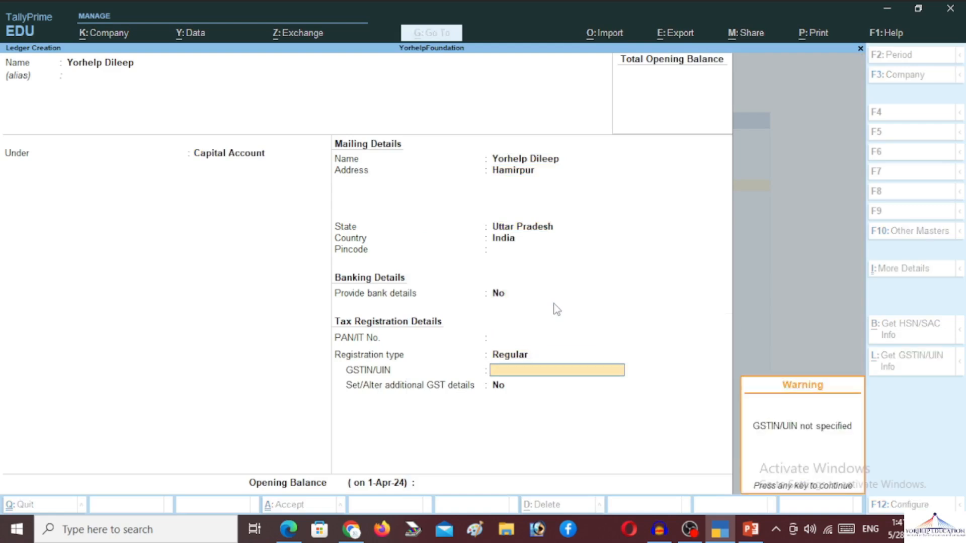
pyautogui.press('Return')
pyautogui.press('Return')
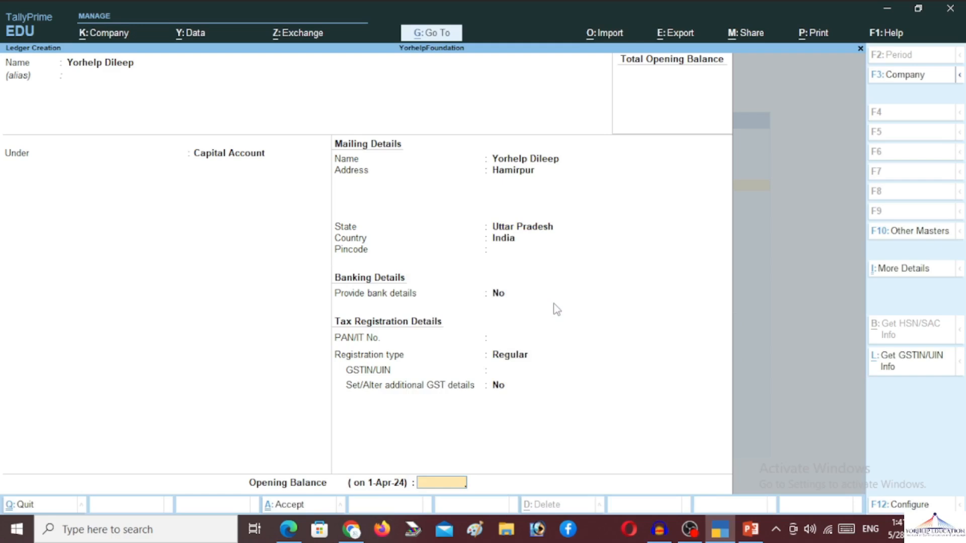
pyautogui.write('500000')
pyautogui.press('Return')
pyautogui.press('Return')
pyautogui.press('Return')
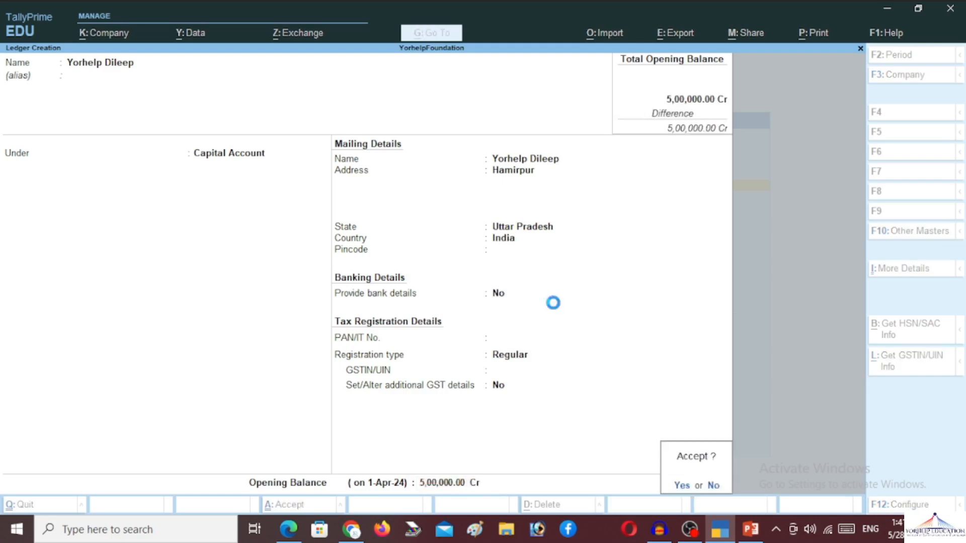
# Step: Close the blank ledger form and reopen the Cash ledger for alteration
pyautogui.press('Escape')
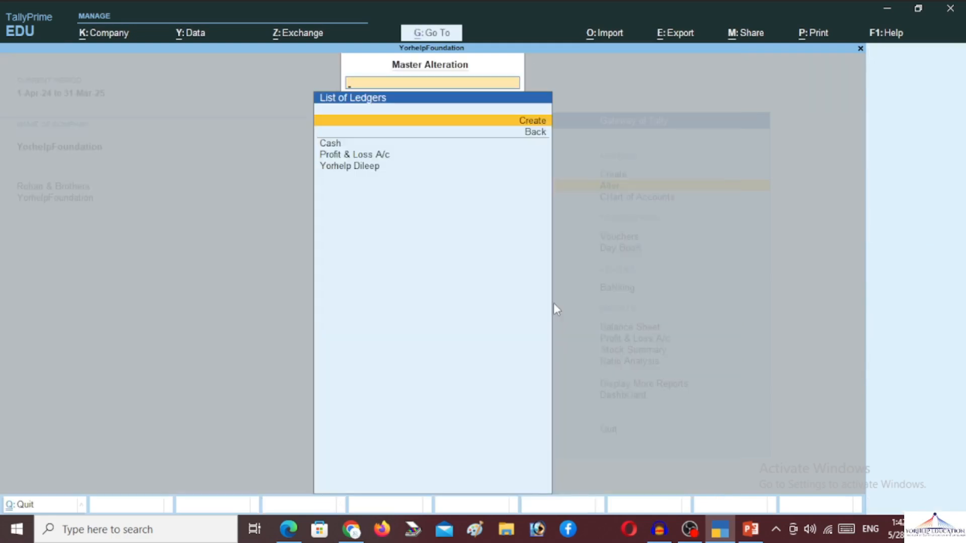
pyautogui.press('Down')
pyautogui.press('Up')
pyautogui.press('Up')
pyautogui.press('Down')
pyautogui.press('Return')
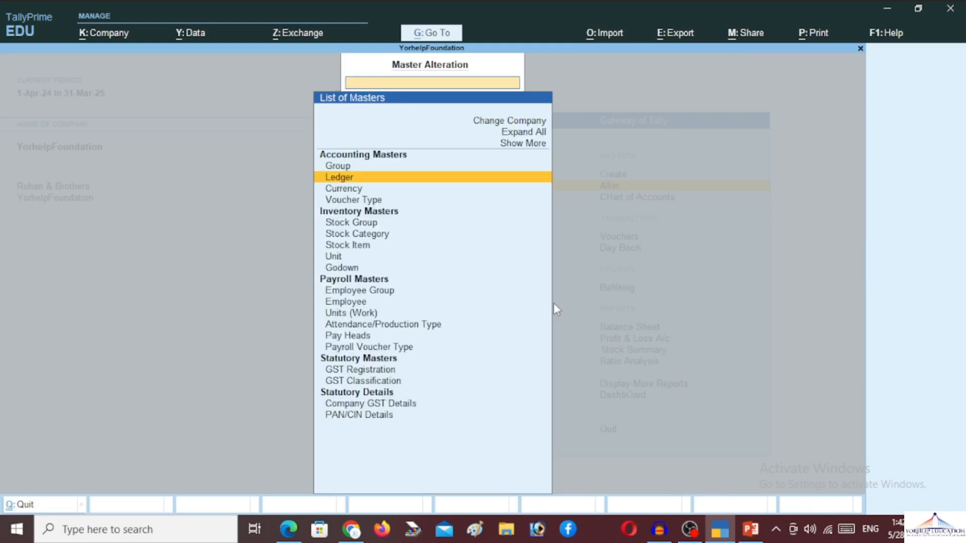
pyautogui.press('Return')
pyautogui.press('Escape')
pyautogui.press('Escape')
pyautogui.press('Return')
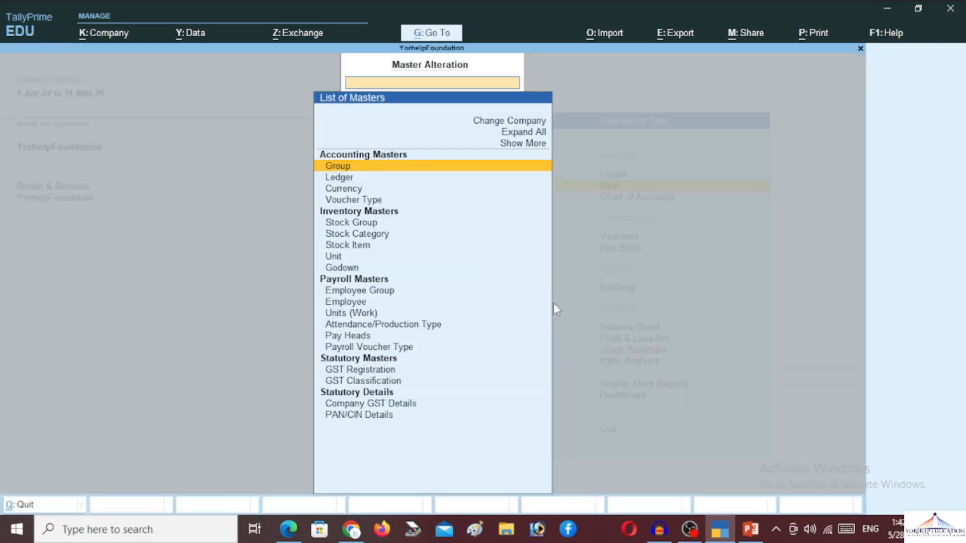
pyautogui.press('Down')
pyautogui.press('Return')
pyautogui.press('Down')
pyautogui.press('Up')
pyautogui.press('Return')
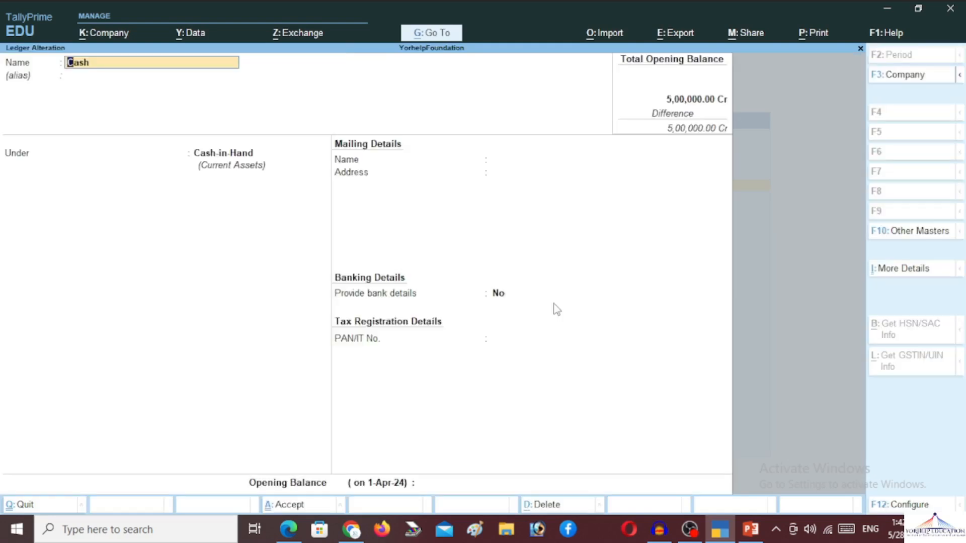
# Step: Enter a 3,00,000 debit opening balance on the Cash ledger
pyautogui.press('Return')
pyautogui.press('Return')
pyautogui.press('Return')
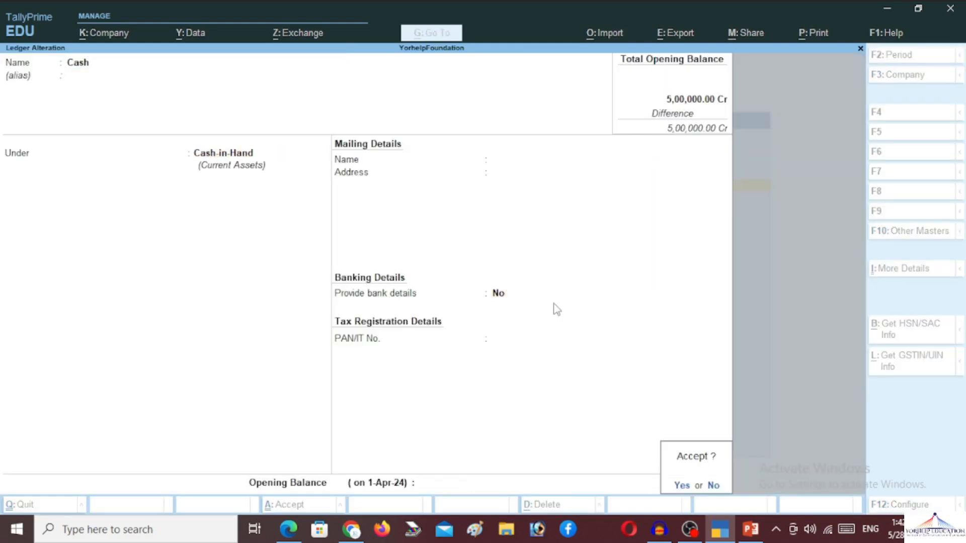
pyautogui.press('n')
pyautogui.press('Return')
pyautogui.press('Return')
pyautogui.press('Return')
pyautogui.press('Return')
pyautogui.write('3')
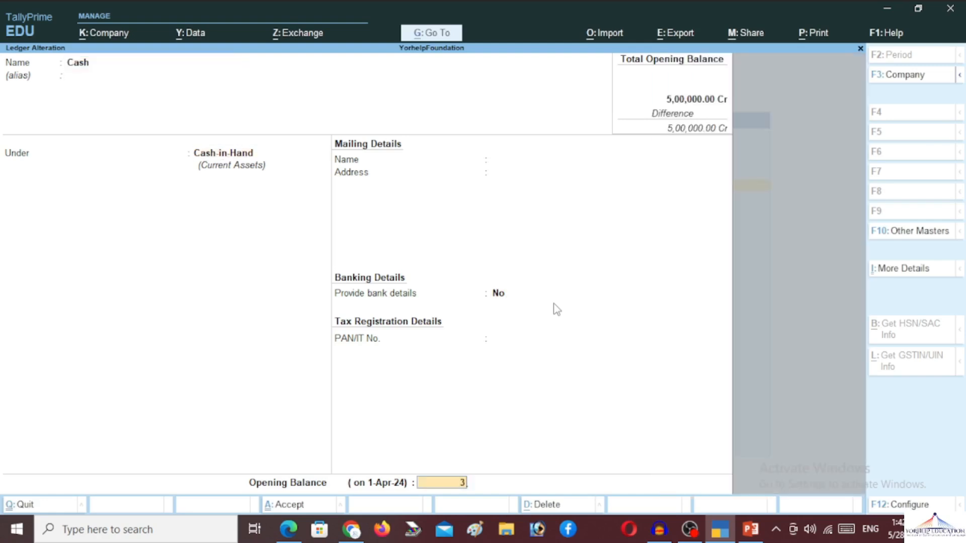
pyautogui.write('00000')
pyautogui.press('Return')
pyautogui.press('Return')
# Step: Save the Cash ledger and start a new ledger named Axis Bank
pyautogui.press('y')
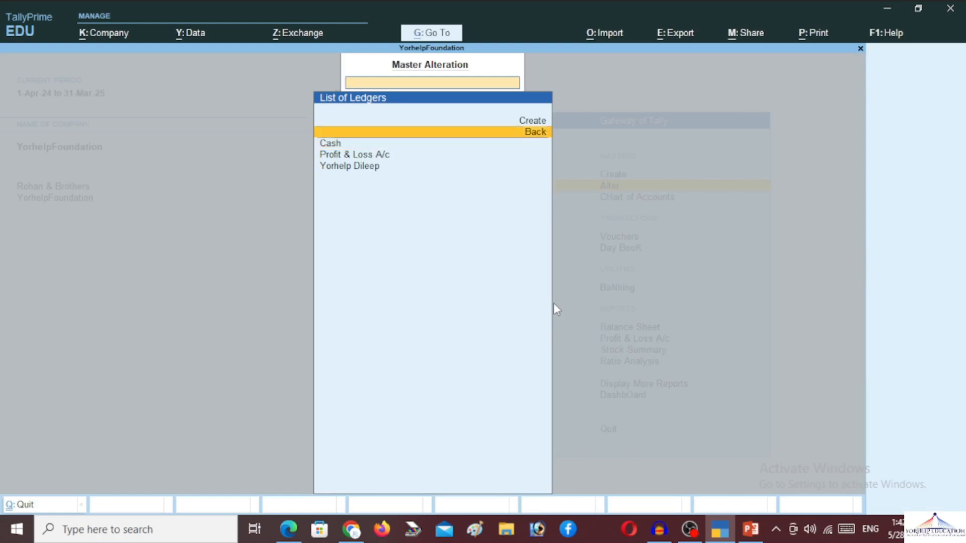
pyautogui.press('Up')
pyautogui.press('Return')
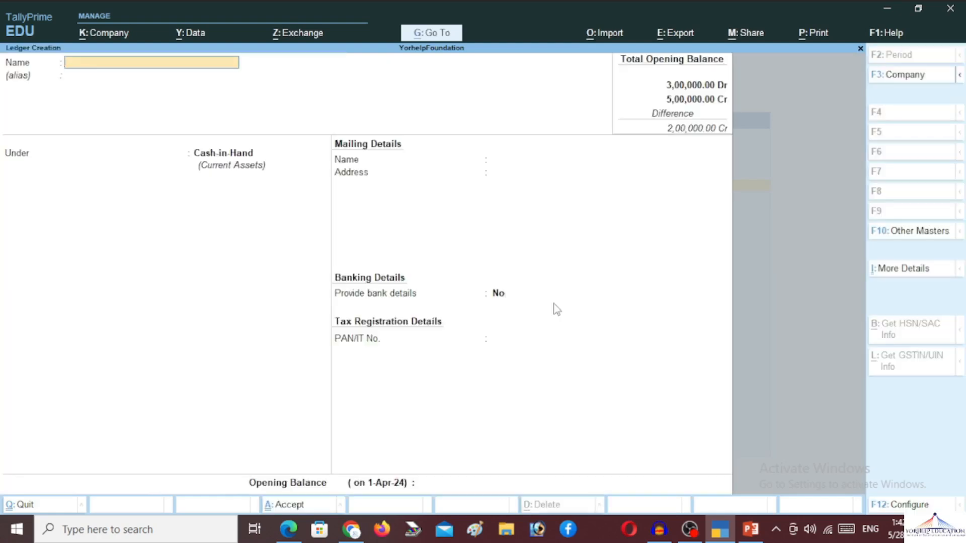
pyautogui.write('Axis Bank')
pyautogui.press('Return')
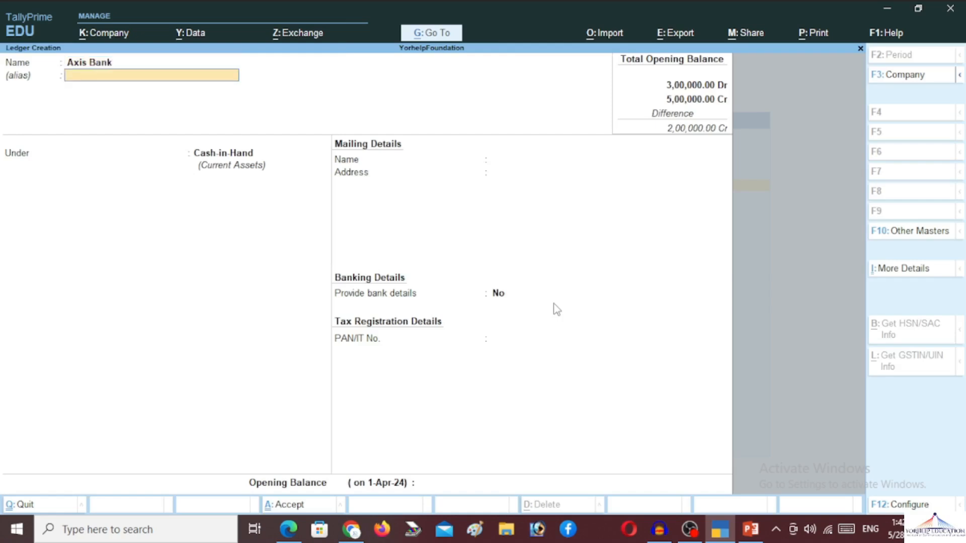
# Step: Place Axis Bank under Bank Accounts with a 20,000 debit opening balance and save it
pyautogui.press('Return')
pyautogui.write('Ba')
pyautogui.press('Return')
pyautogui.press('Return')
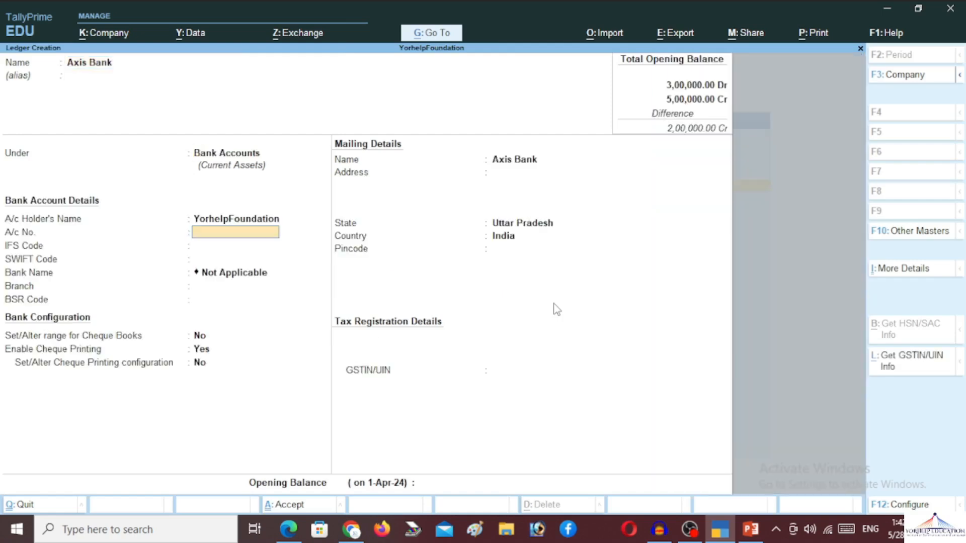
pyautogui.press('Return')
pyautogui.press('Return')
pyautogui.press('Return')
pyautogui.press('Return')
pyautogui.press('Return')
pyautogui.press('Return')
pyautogui.press('Return')
pyautogui.press('Return')
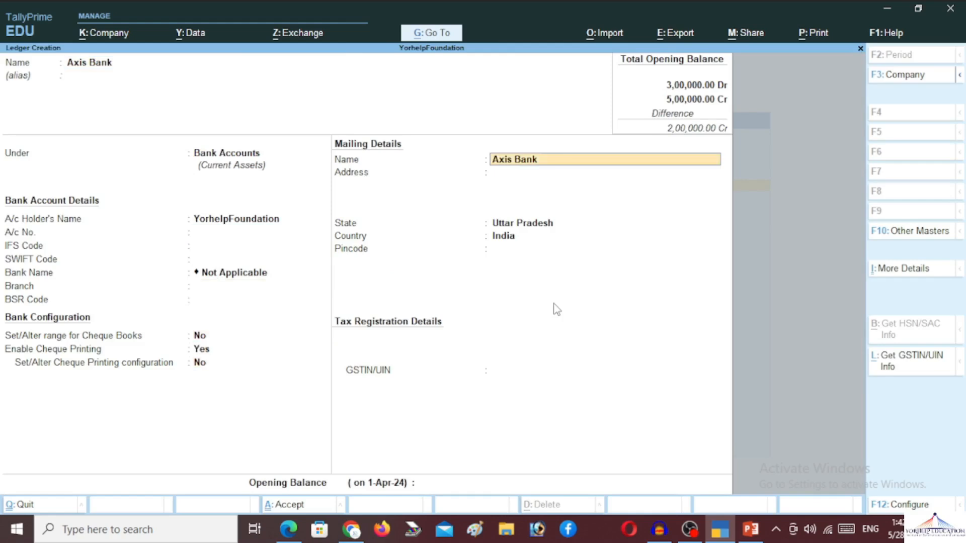
pyautogui.press('Return')
pyautogui.press('Return')
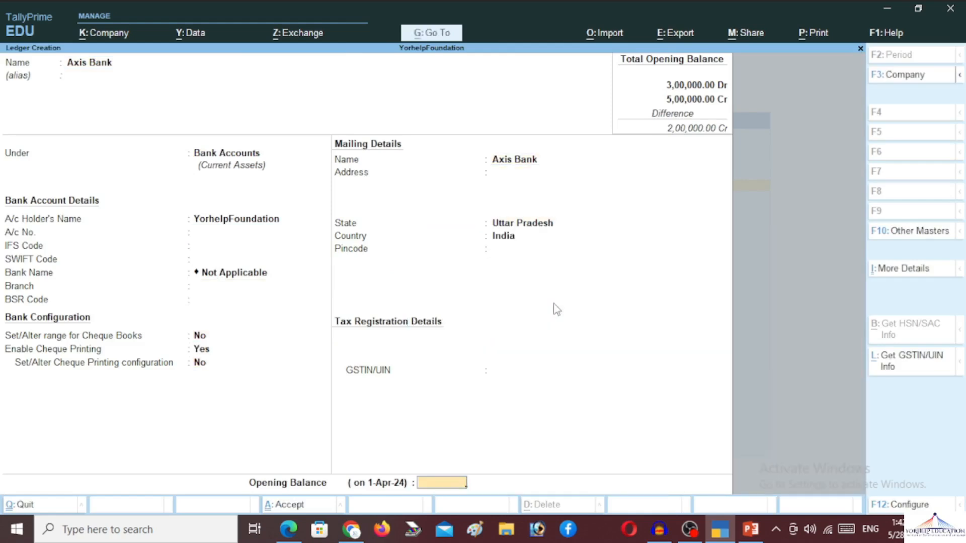
pyautogui.write('20000')
pyautogui.press('Return')
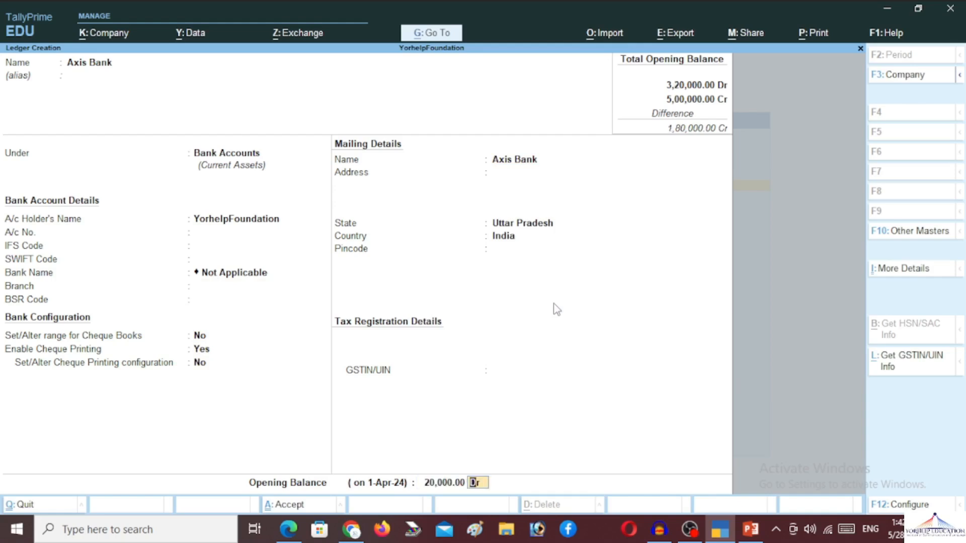
pyautogui.press('Return')
pyautogui.press('Return')
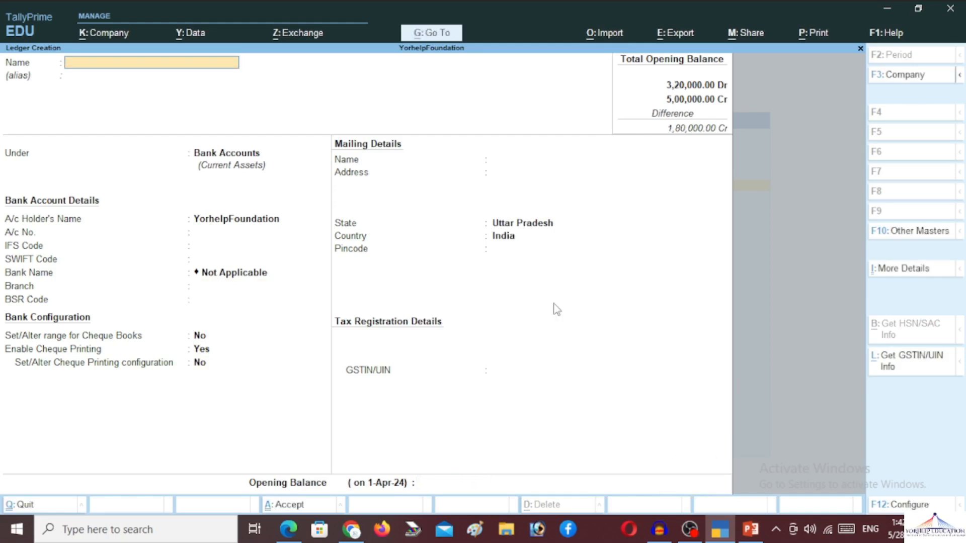
pyautogui.press('Escape')
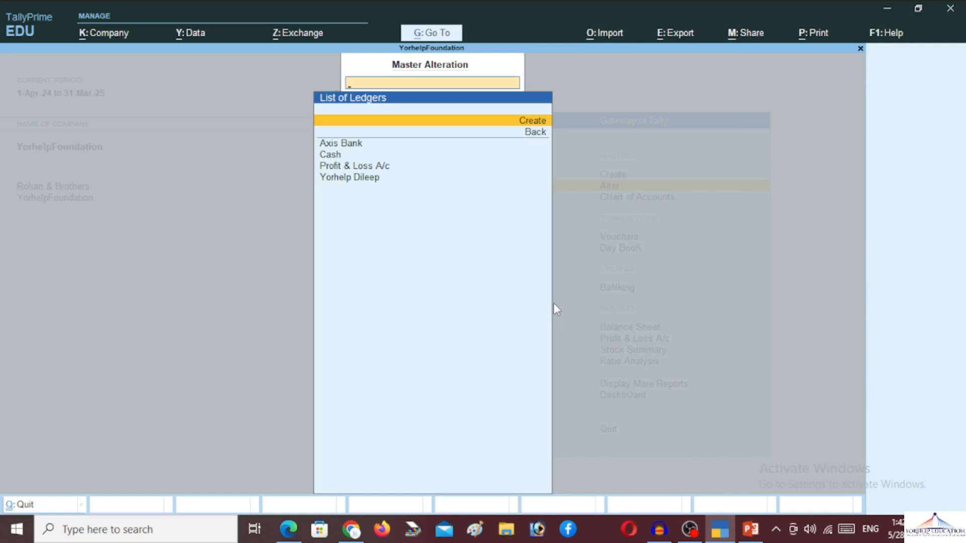
# Step: Back out of the alteration masters to the Gateway and open Employee Group creation
pyautogui.press('Escape')
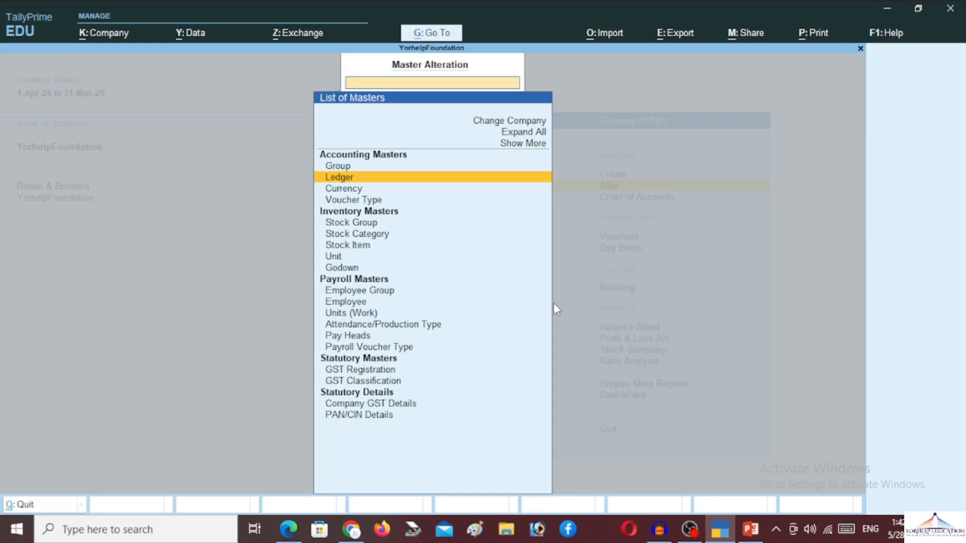
pyautogui.press('Down')
pyautogui.press('Down')
pyautogui.press('Down')
pyautogui.press('Down')
pyautogui.press('Escape')
pyautogui.press('Escape')
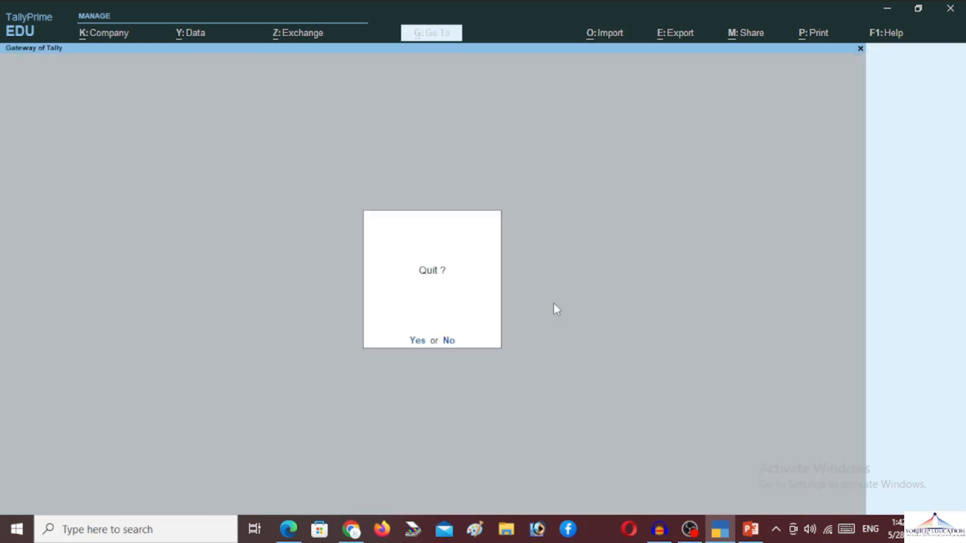
pyautogui.press('Escape')
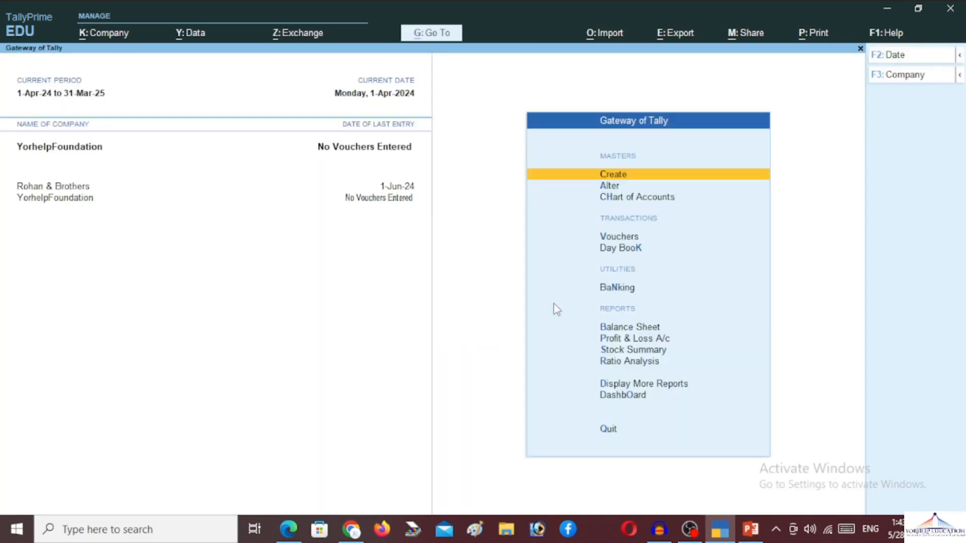
pyautogui.press('Return')
pyautogui.press('Down')
pyautogui.press('Down')
pyautogui.press('Down')
pyautogui.press('Down')
pyautogui.press('Down')
pyautogui.press('Down')
pyautogui.press('Down')
pyautogui.press('Down')
pyautogui.press('Down')
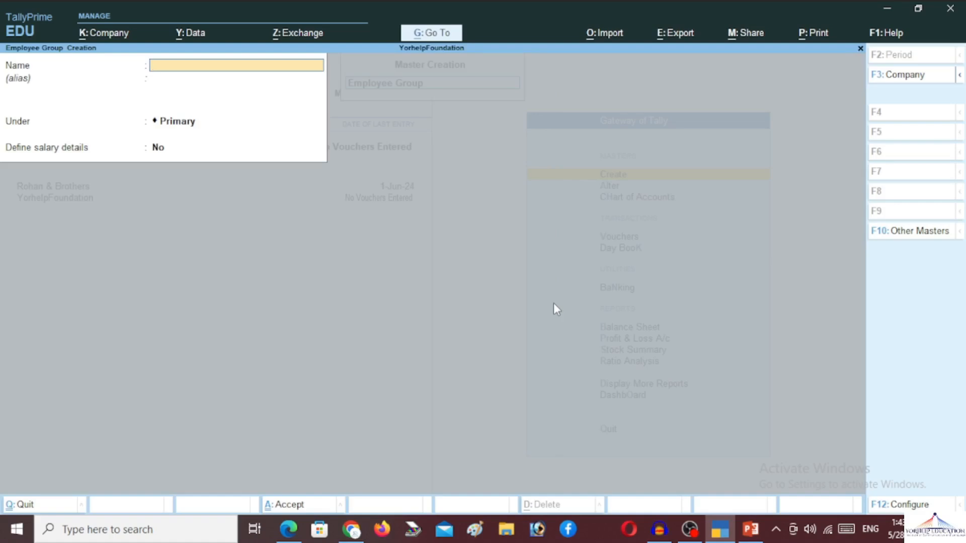
# Step: Save employee groups Marketing, Sales, HR and Service under Primary, then close the form
pyautogui.write('Marketing')
pyautogui.press('Return')
pyautogui.press('Return')
pyautogui.press('Return')
pyautogui.press('Return')
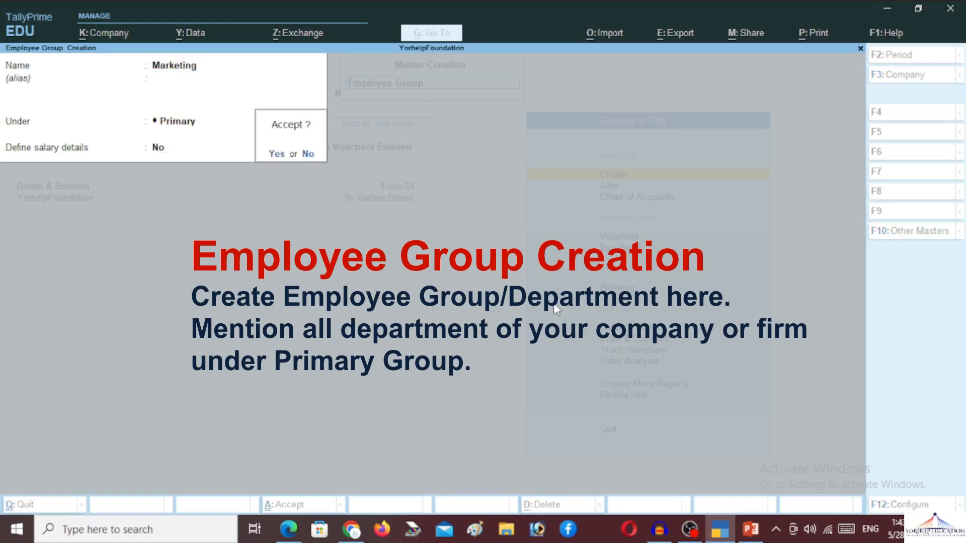
pyautogui.write('ySales')
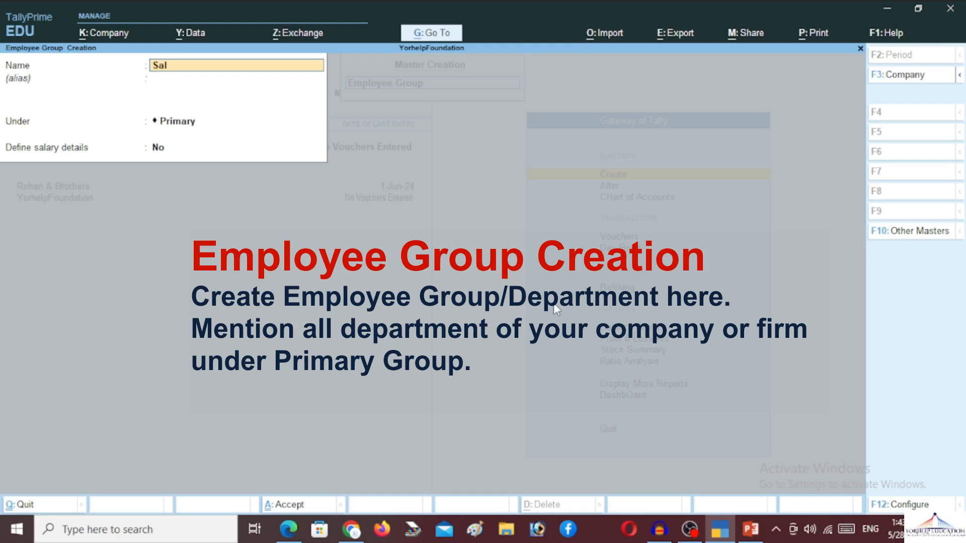
pyautogui.press('Return')
pyautogui.press('Return')
pyautogui.press('Return')
pyautogui.press('Return')
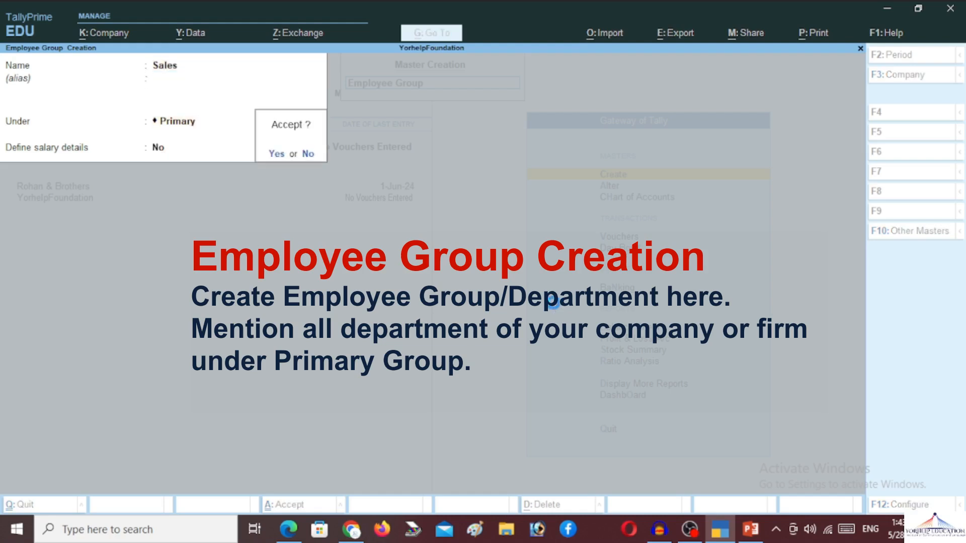
pyautogui.write('y')
pyautogui.write('HR')
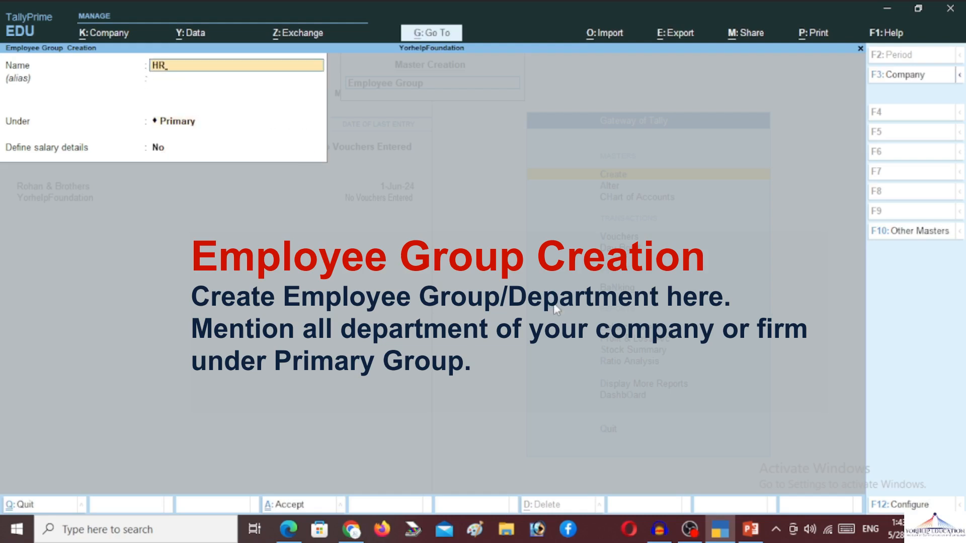
pyautogui.press('Return')
pyautogui.press('Return')
pyautogui.press('Return')
pyautogui.press('Return')
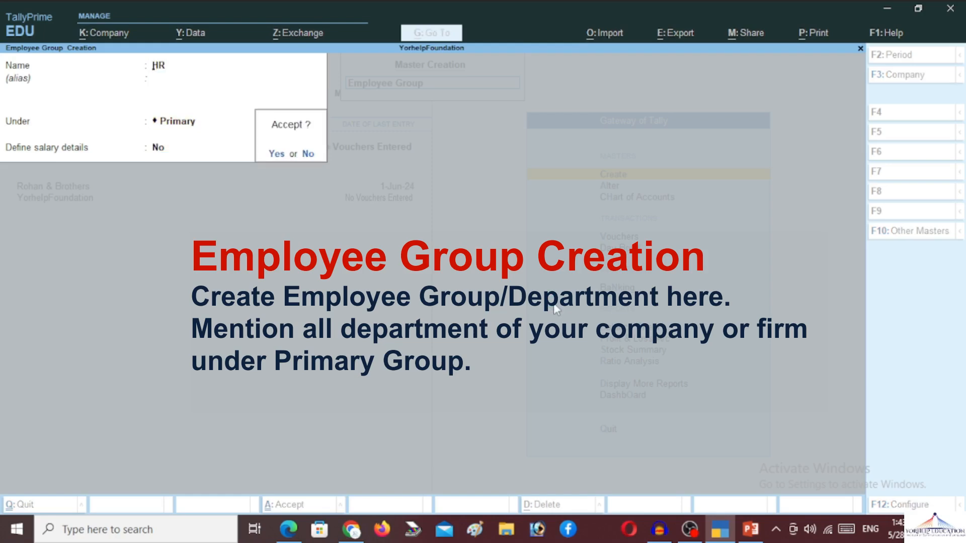
pyautogui.write('yService')
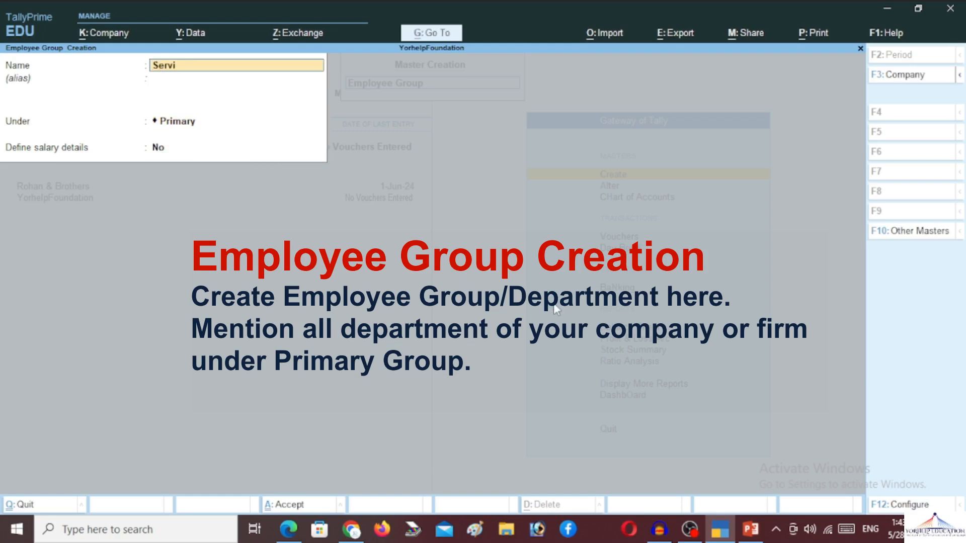
pyautogui.press('Return')
pyautogui.press('Return')
pyautogui.press('Return')
pyautogui.press('Return')
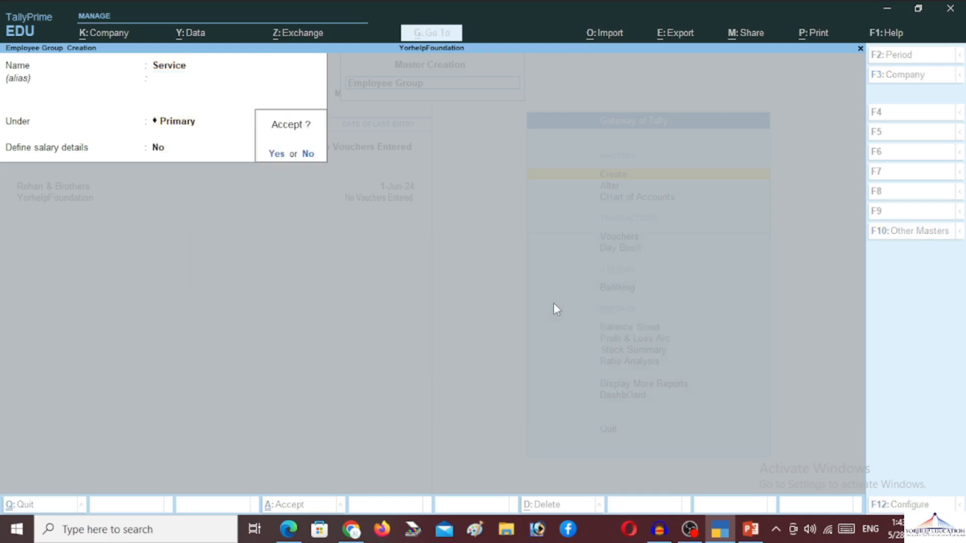
pyautogui.press('y')
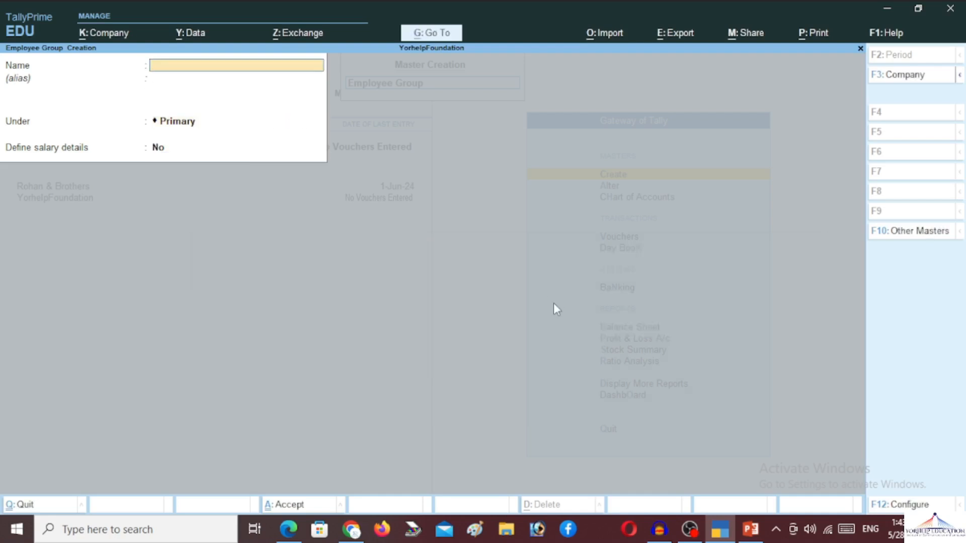
pyautogui.press('Escape')
# Step: Confirm leaving the group form and start a new Employee master from the Create list
pyautogui.press('y')
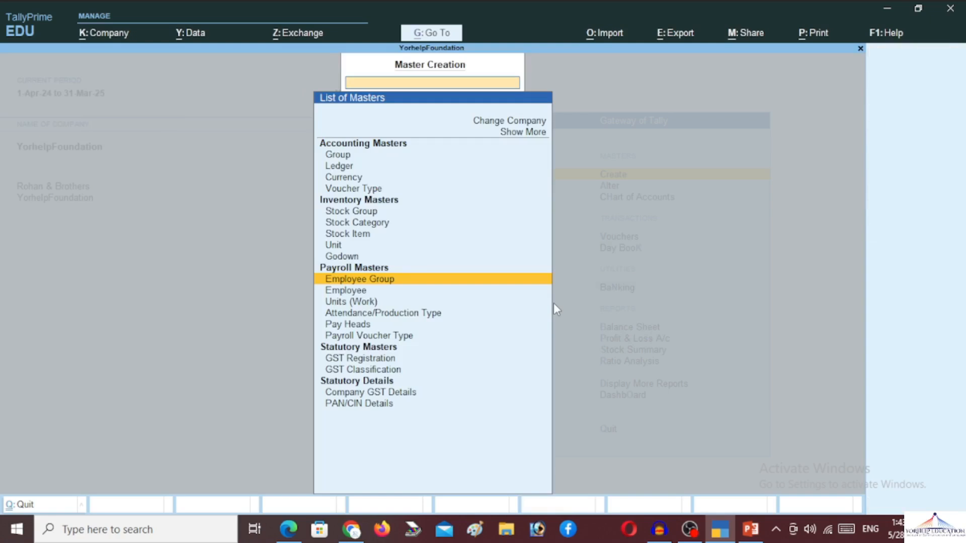
pyautogui.press('Down')
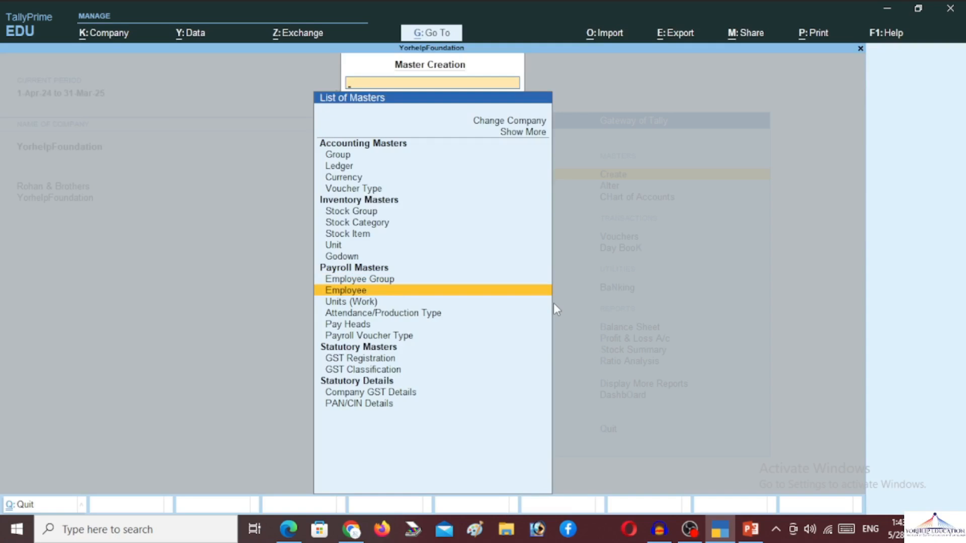
pyautogui.press('Return')
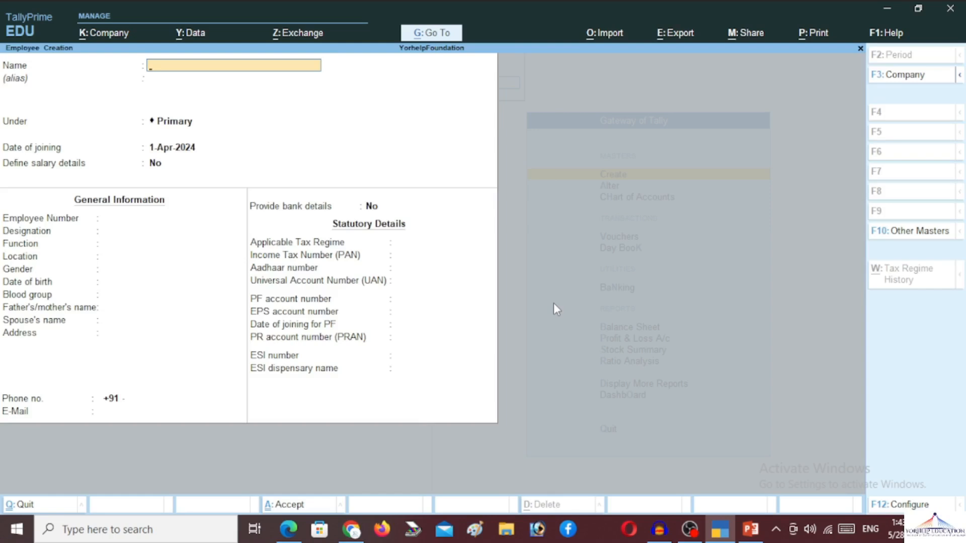
# Step: Enter the employee's name, group Marketing, joining date 1-Apr-2024 and the employee number
pyautogui.write('Ravishankar')
pyautogui.press('Return')
pyautogui.press('Return')
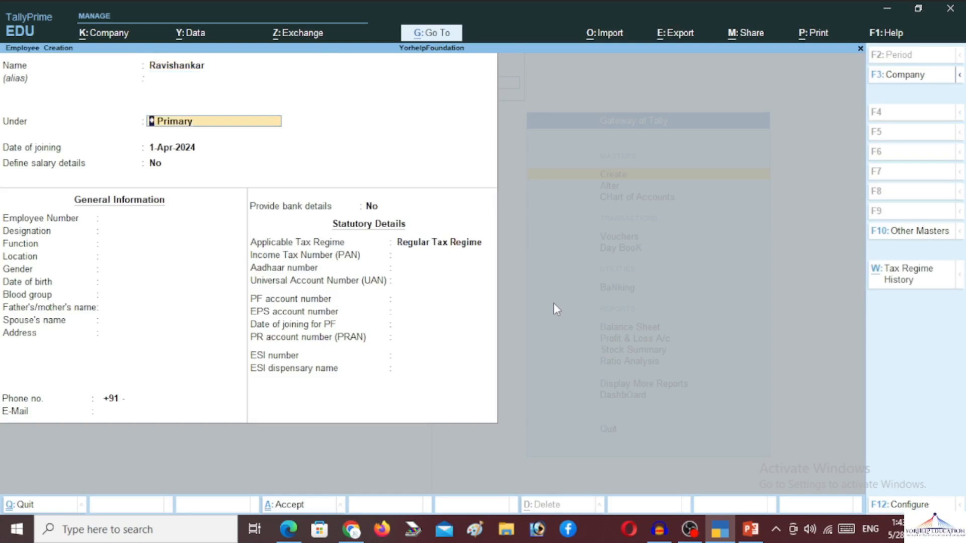
pyautogui.write('M')
pyautogui.press('Return')
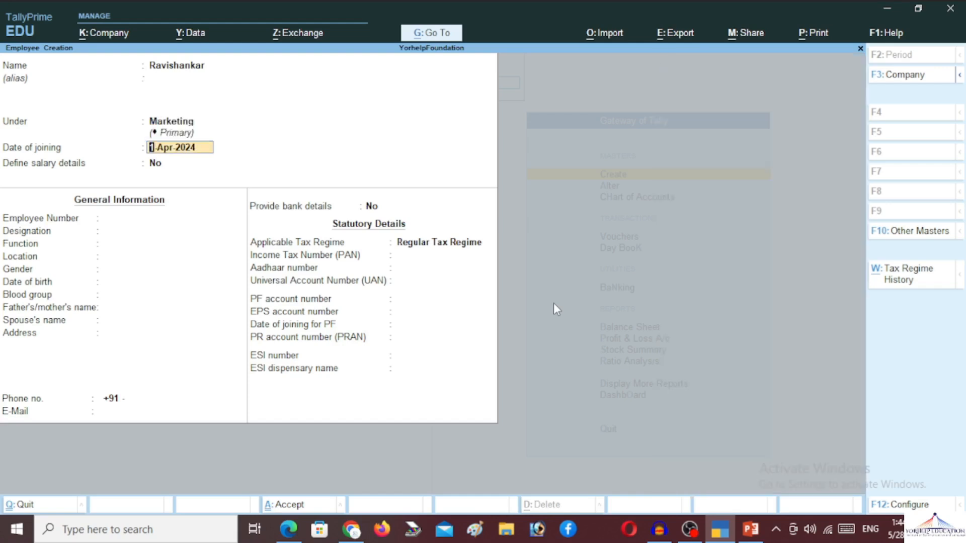
pyautogui.press('Return')
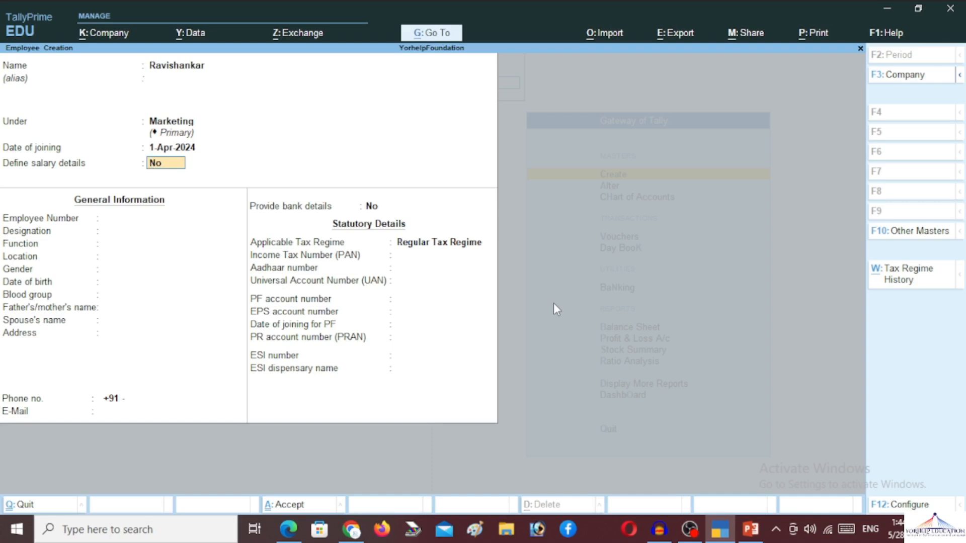
pyautogui.press('Return')
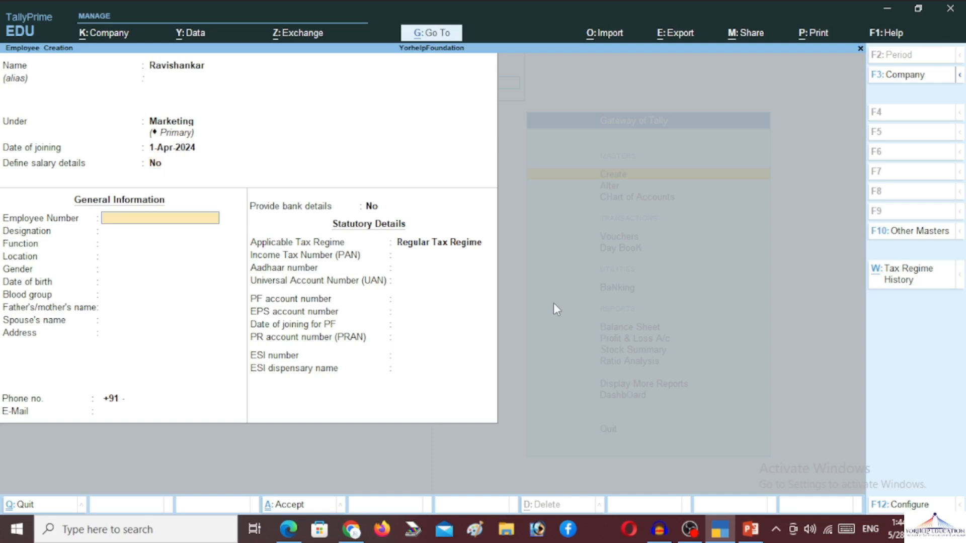
pyautogui.write('Y001')
pyautogui.press('Return')
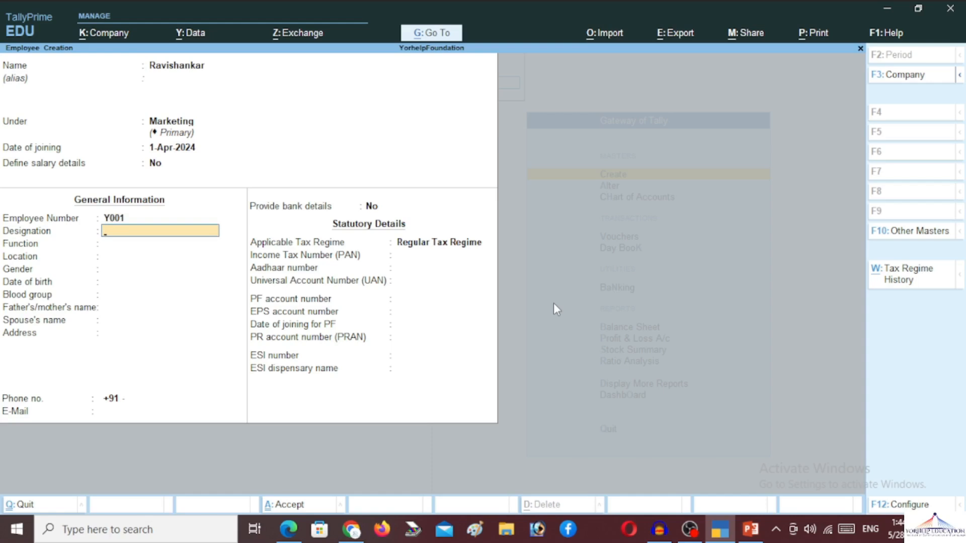
# Step: Set designation General Manager, location Kanpur, gender Male and date of birth 2-May-2000
pyautogui.write('General Manager')
pyautogui.press('Return')
pyautogui.press('Return')
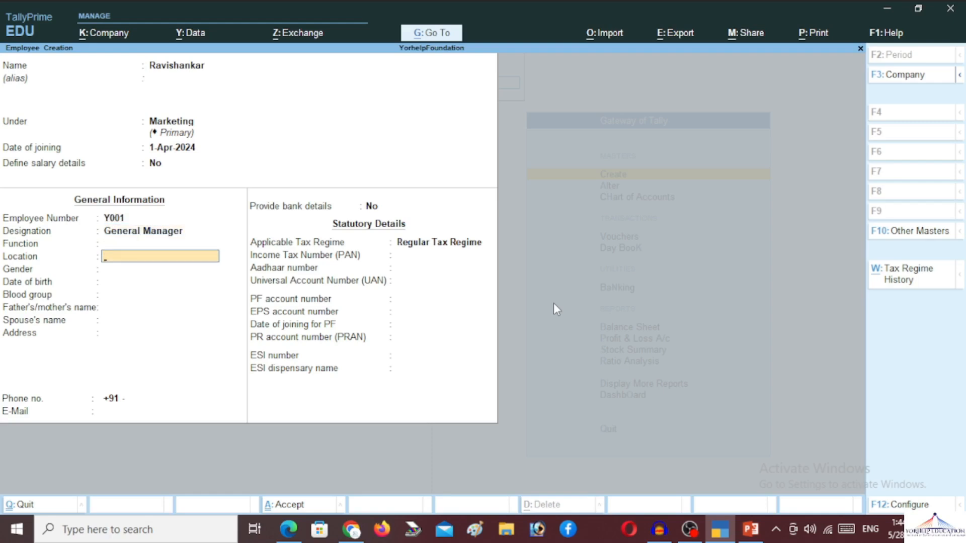
pyautogui.write('Kanpur')
pyautogui.press('Return')
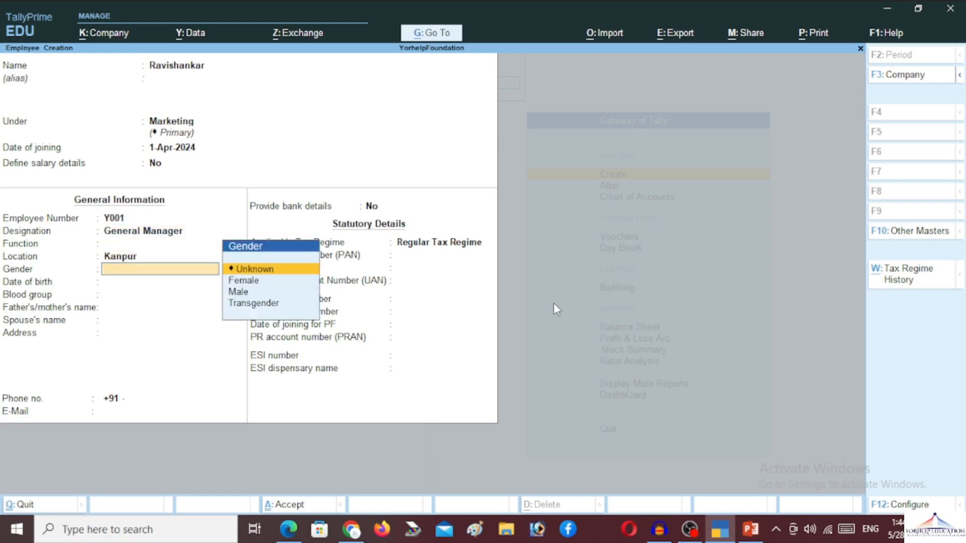
pyautogui.press('Down')
pyautogui.press('Down')
pyautogui.press('Return')
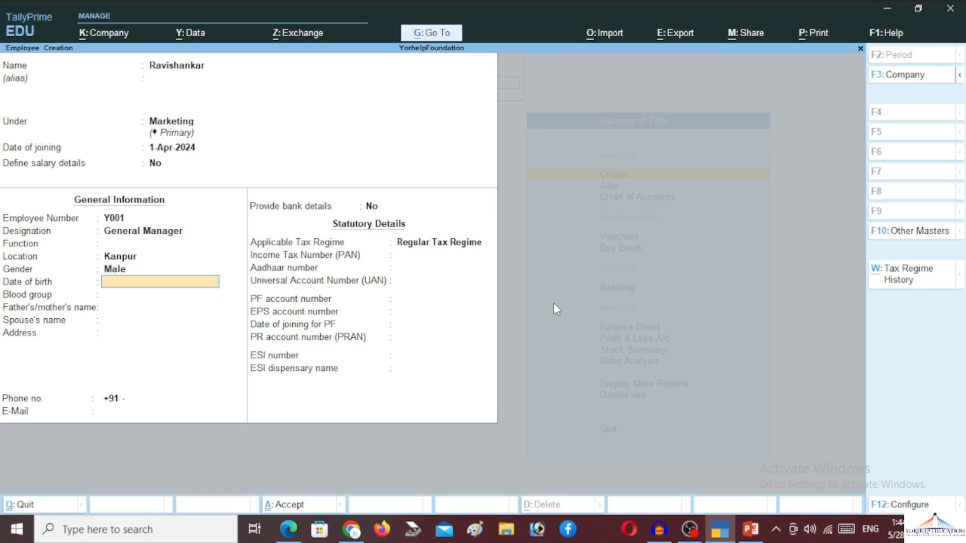
pyautogui.write('02-May-2000')
pyautogui.press('Return')
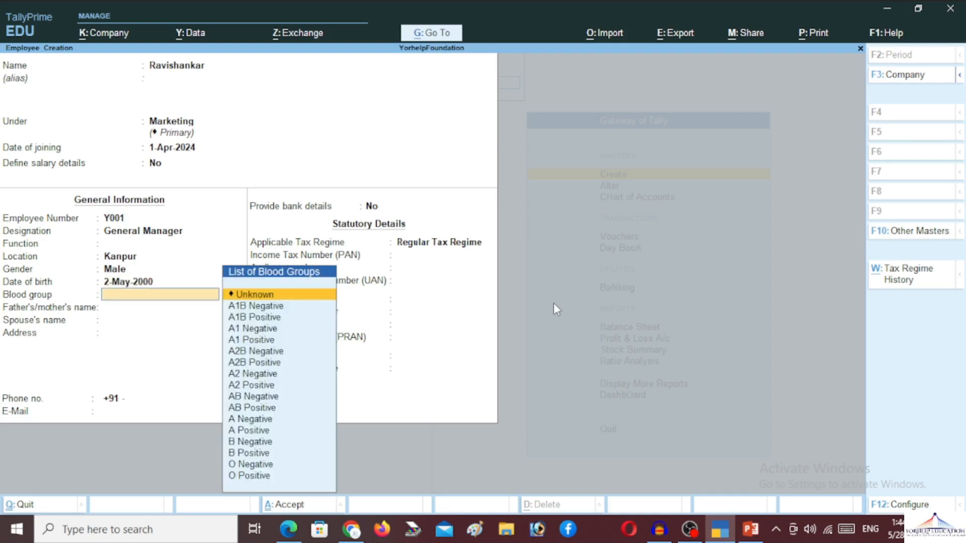
# Step: Choose blood group A Positive and enter the parent's name
pyautogui.press('Down')
pyautogui.press('Down')
pyautogui.press('Down')
pyautogui.press('Down')
pyautogui.press('Down')
pyautogui.press('Down')
pyautogui.press('Down')
pyautogui.press('Down')
pyautogui.press('Down')
pyautogui.press('Up')
pyautogui.press('Up')
pyautogui.press('Down')
pyautogui.press('Down')
pyautogui.press('Down')
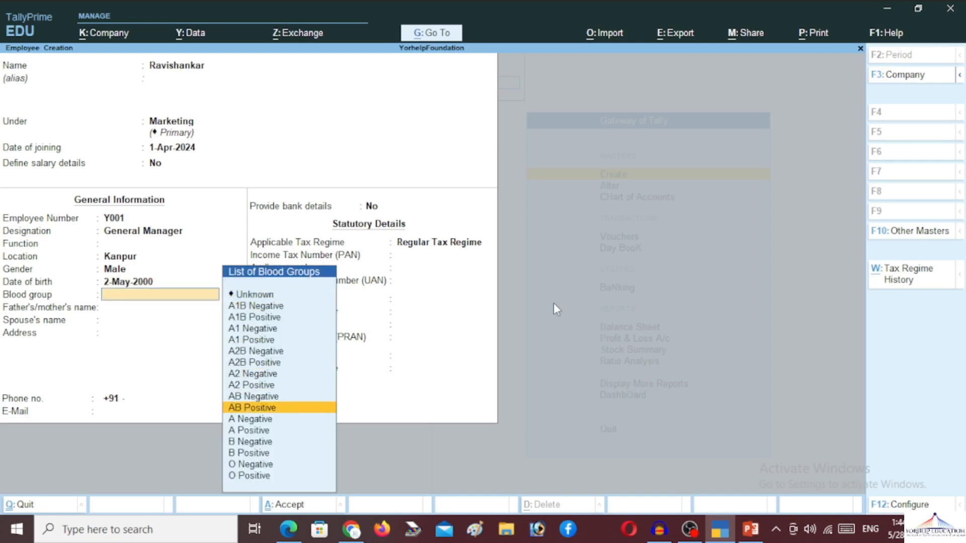
pyautogui.press('Down')
pyautogui.press('Down')
pyautogui.press('Return')
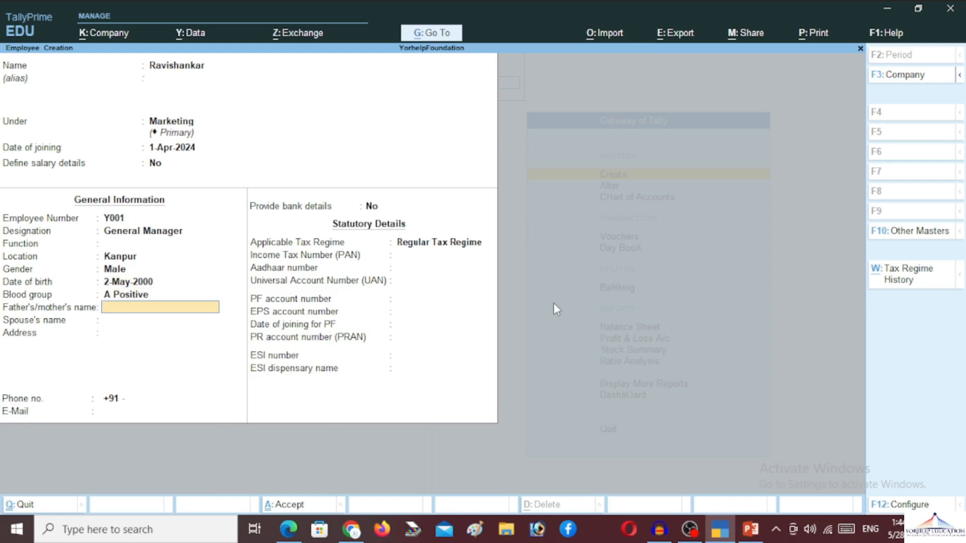
pyautogui.write('Harishankar')
pyautogui.press('Return')
# Step: Enter Kanpur as the address, keep the Regular Tax Regime, and save the employee
pyautogui.press('Return')
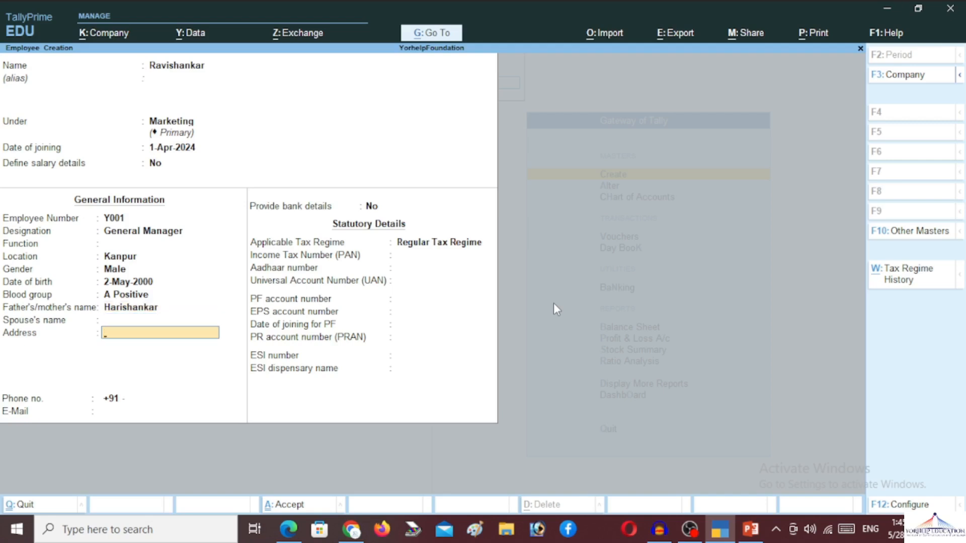
pyautogui.write('Kanpur')
pyautogui.press('Return')
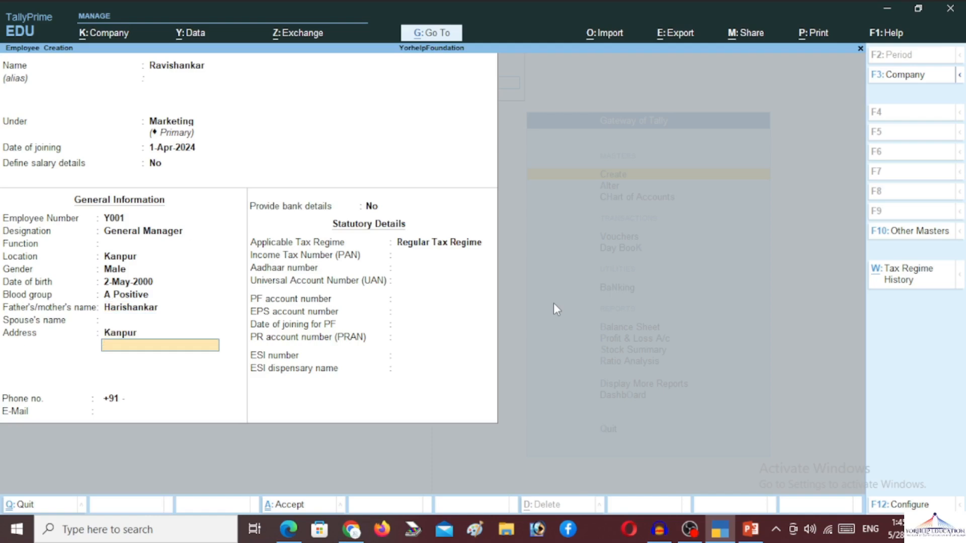
pyautogui.press('Return')
pyautogui.press('Return')
pyautogui.press('Return')
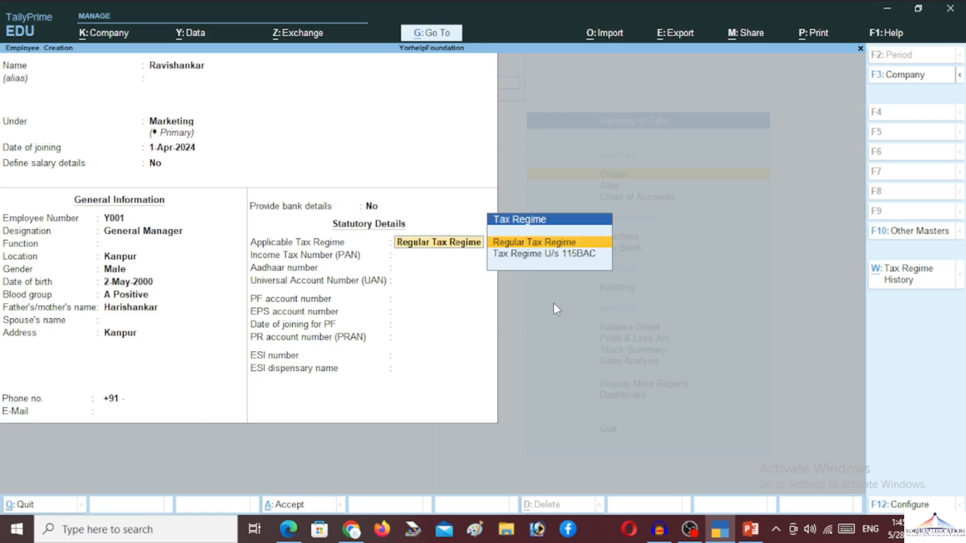
pyautogui.press('Return')
pyautogui.press('Return')
pyautogui.press('Return')
pyautogui.press('Return')
pyautogui.press('Return')
pyautogui.press('Return')
pyautogui.press('Return')
pyautogui.press('Return')
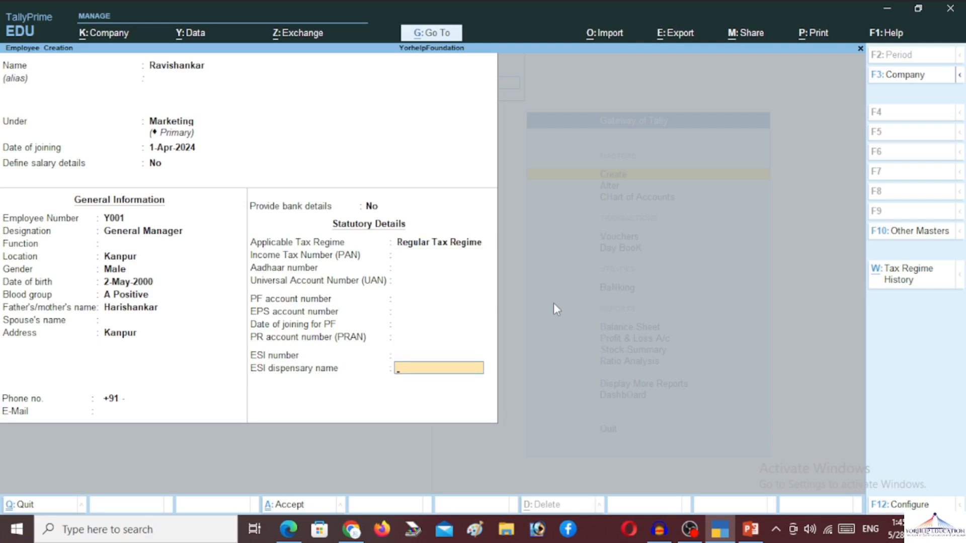
pyautogui.press('Return')
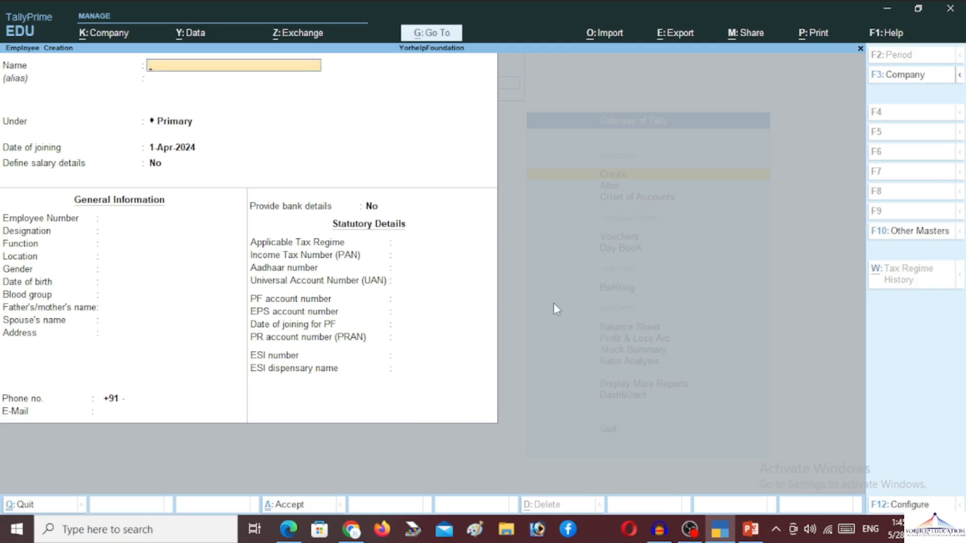
pyautogui.press('Escape')
# Step: Start a new work unit with symbol Day and formal name Days
pyautogui.press('Return')
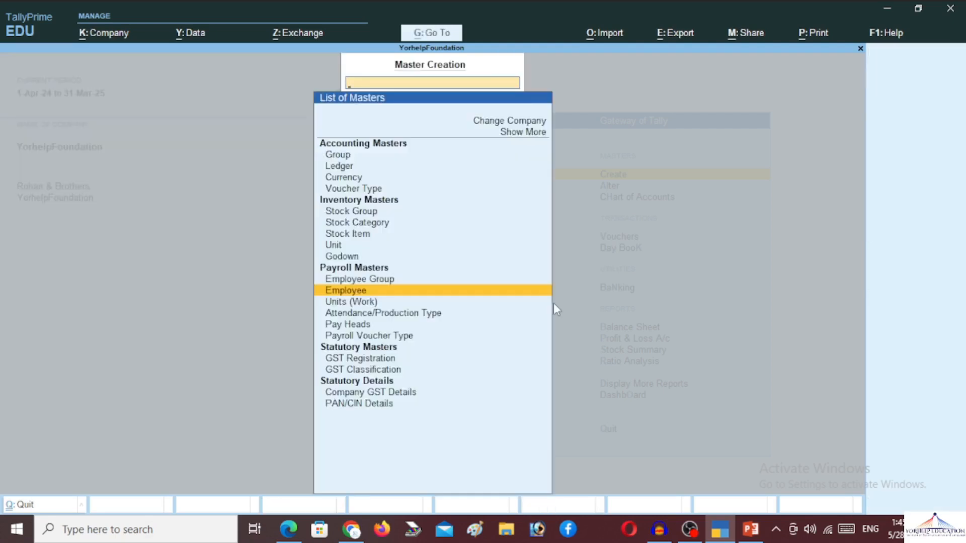
pyautogui.press('Down')
pyautogui.press('Return')
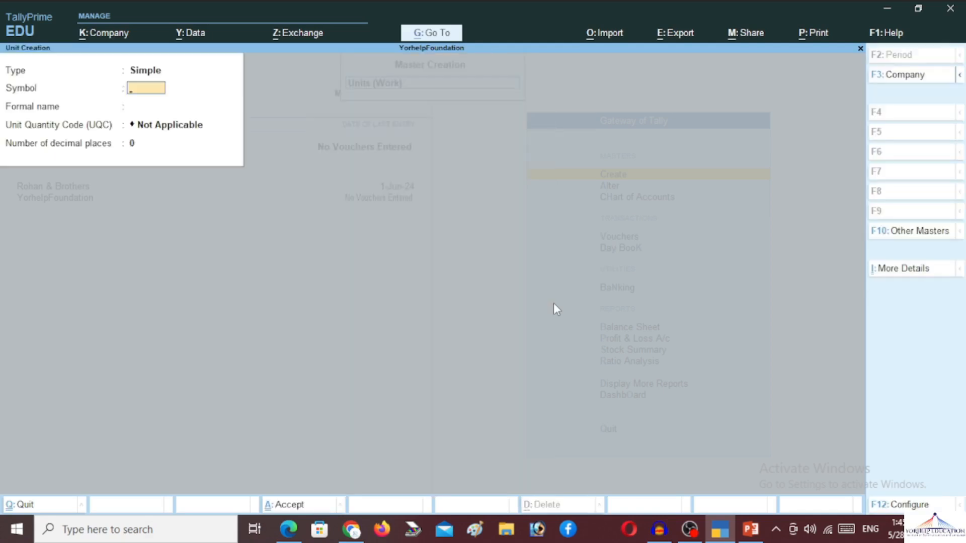
pyautogui.write('Day')
pyautogui.press('Return')
pyautogui.write('Day')
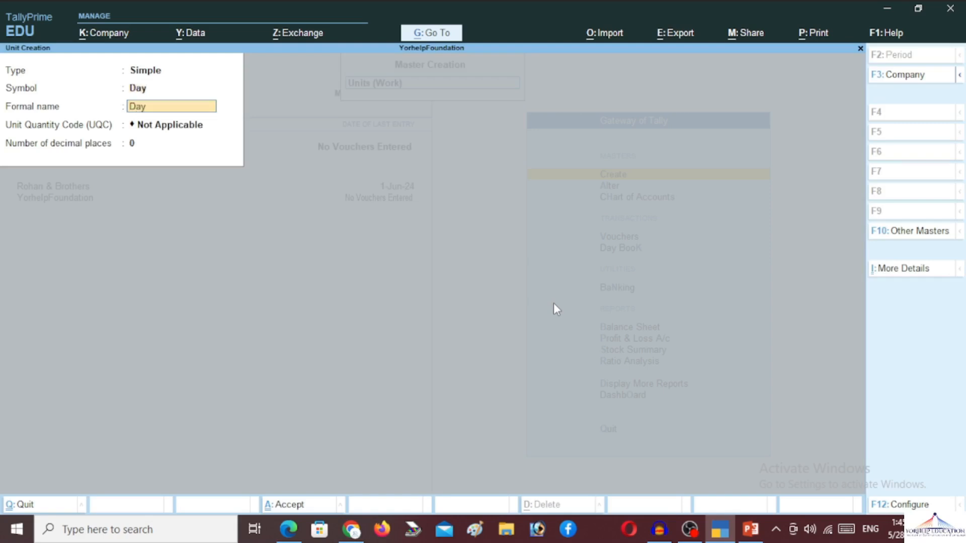
pyautogui.press('BackSpace')
pyautogui.write('sy')
pyautogui.press('BackSpace')
pyautogui.press('BackSpace')
pyautogui.write('ys')
pyautogui.press('Return')
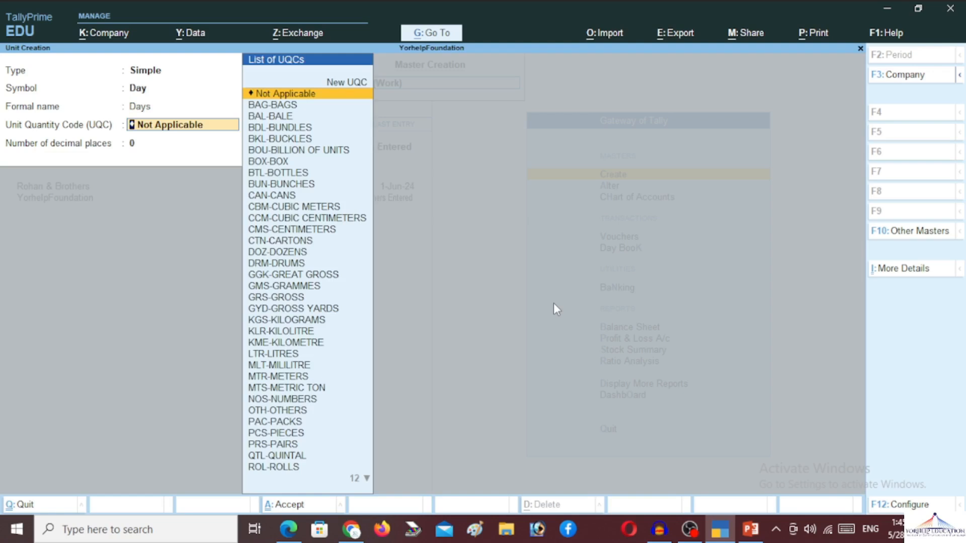
# Step: Keep Not Applicable as the Day unit's quantity code and save it
pyautogui.write('da')
pyautogui.press('BackSpace')
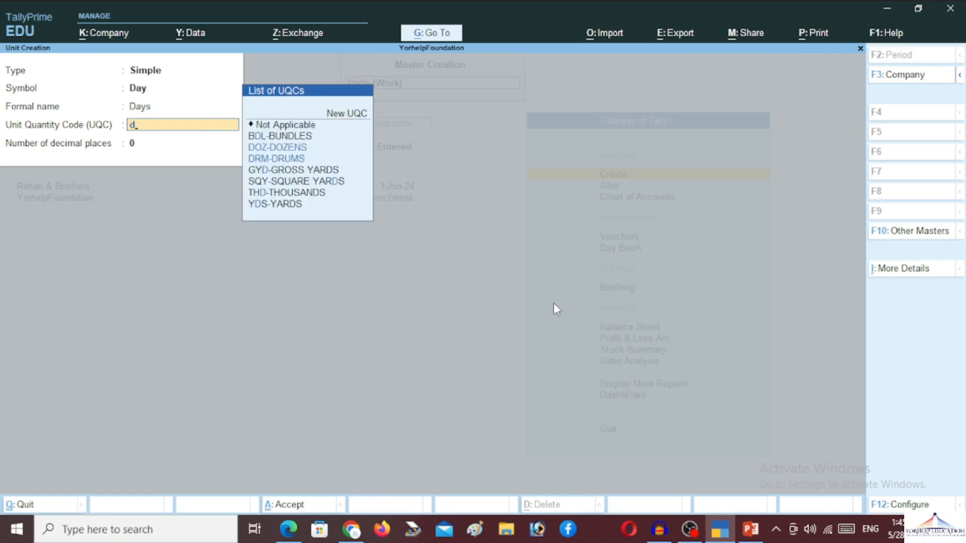
pyautogui.press('BackSpace')
pyautogui.press('Return')
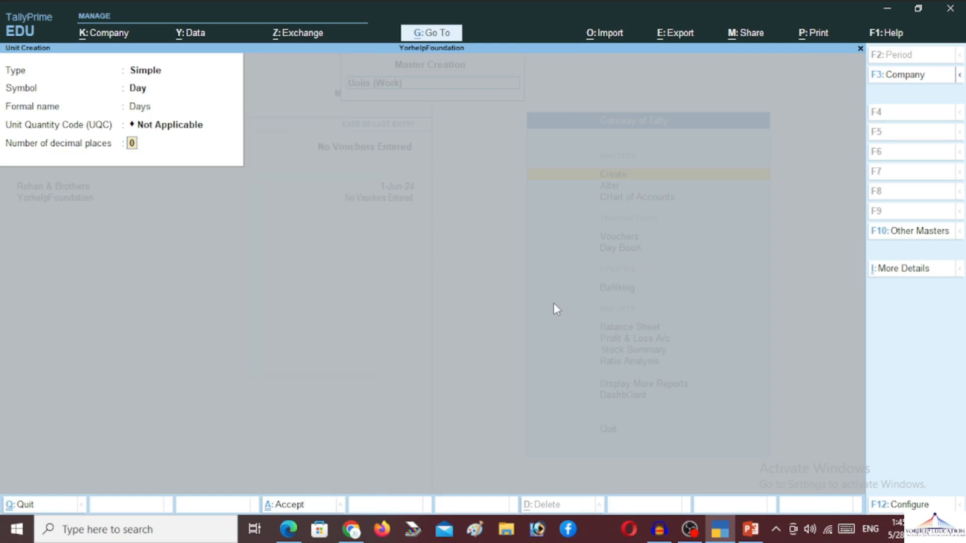
pyautogui.press('Return')
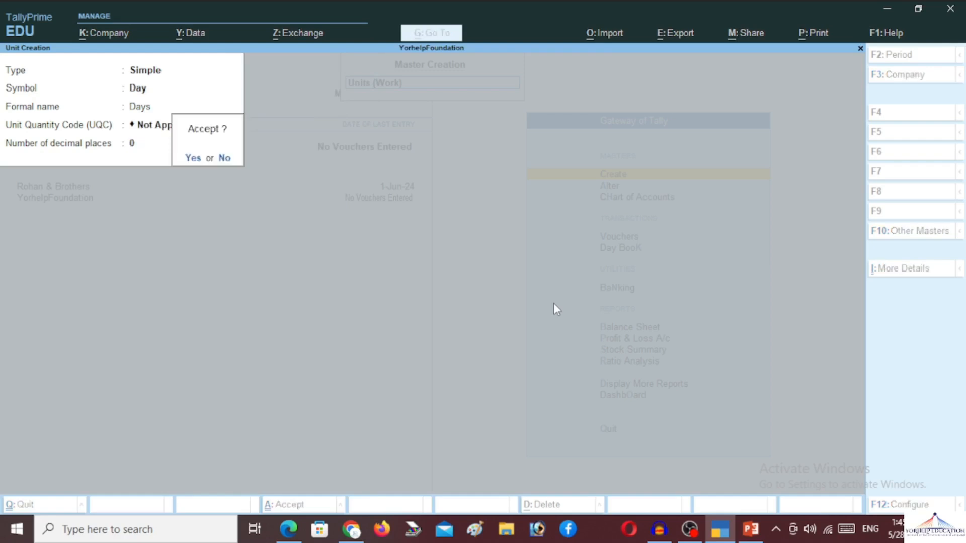
pyautogui.press('Return')
# Step: Enter a second unit with symbol Hrs, formal name Hours, and unit code Not Applicable
pyautogui.write('Hrs')
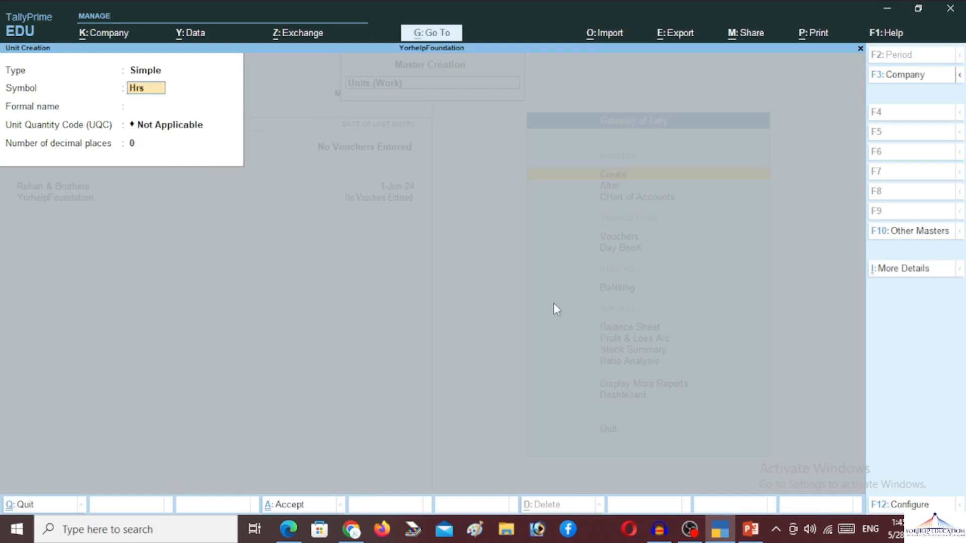
pyautogui.press('Return')
pyautogui.write('Hours')
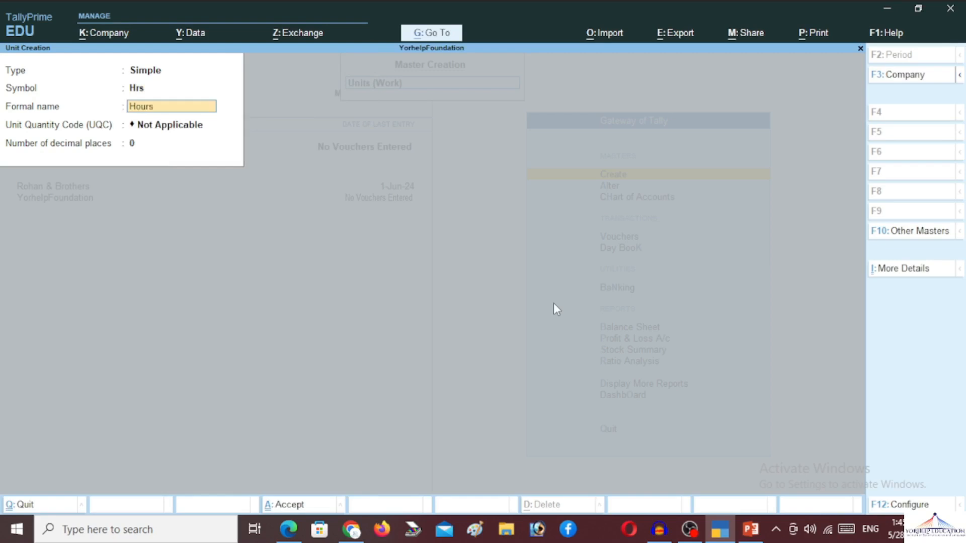
pyautogui.press('Return')
pyautogui.press('Return')
pyautogui.press('Return')
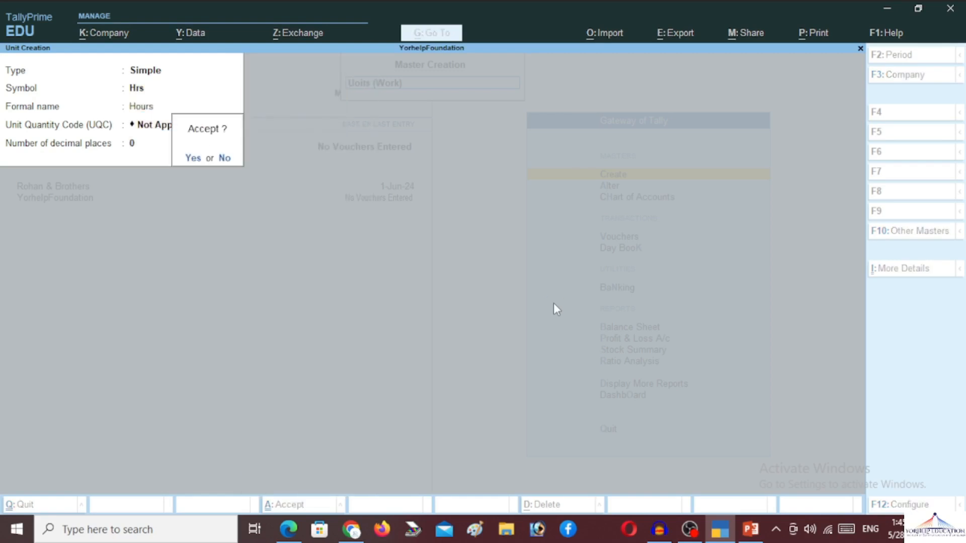
pyautogui.press('Return')
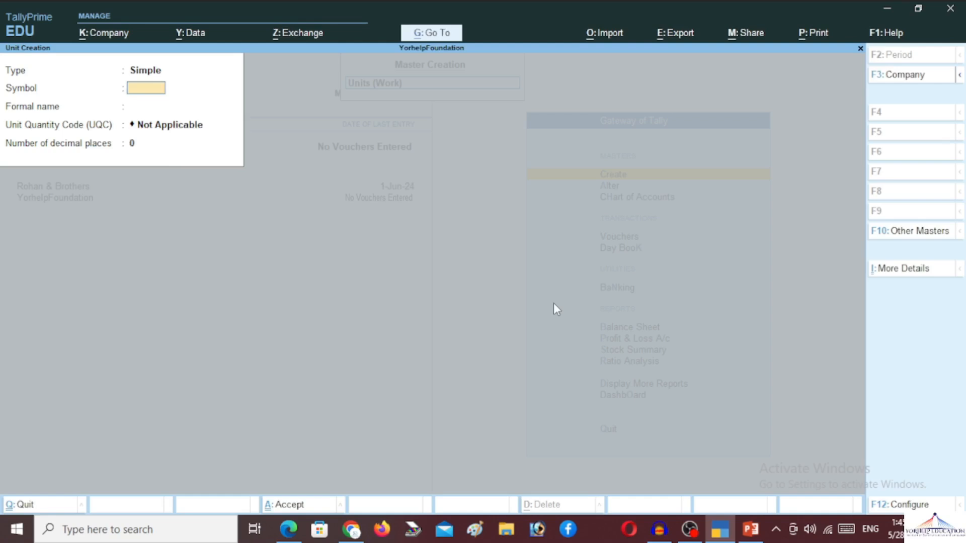
# Step: Create the Present attendance type as Attendance with Pay
pyautogui.press('Escape')
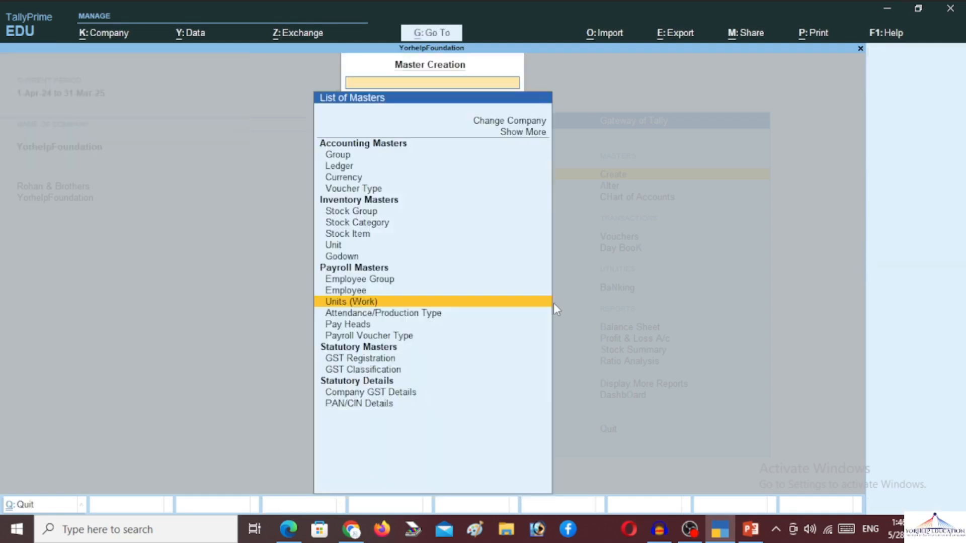
pyautogui.press('Down')
pyautogui.press('Return')
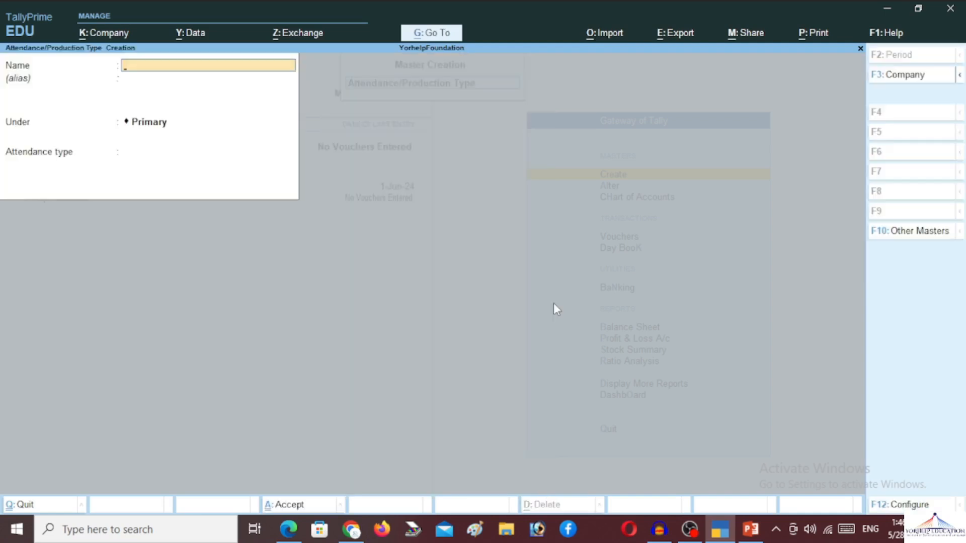
pyautogui.write('Present')
pyautogui.press('Return')
pyautogui.press('Return')
pyautogui.press('Return')
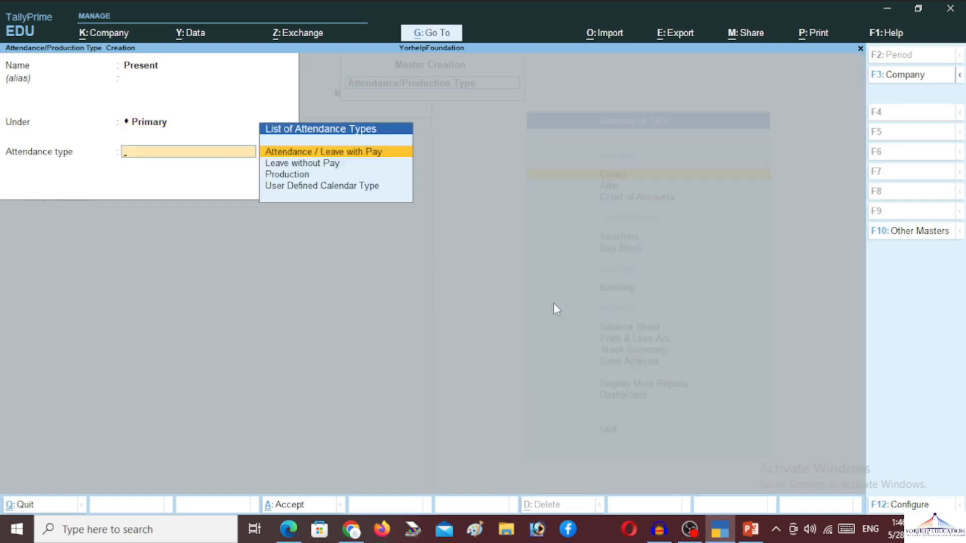
pyautogui.press('Return')
pyautogui.press('Return')
# Step: Save Present, then add Absent as Leave without Pay and save it
pyautogui.press('Return')
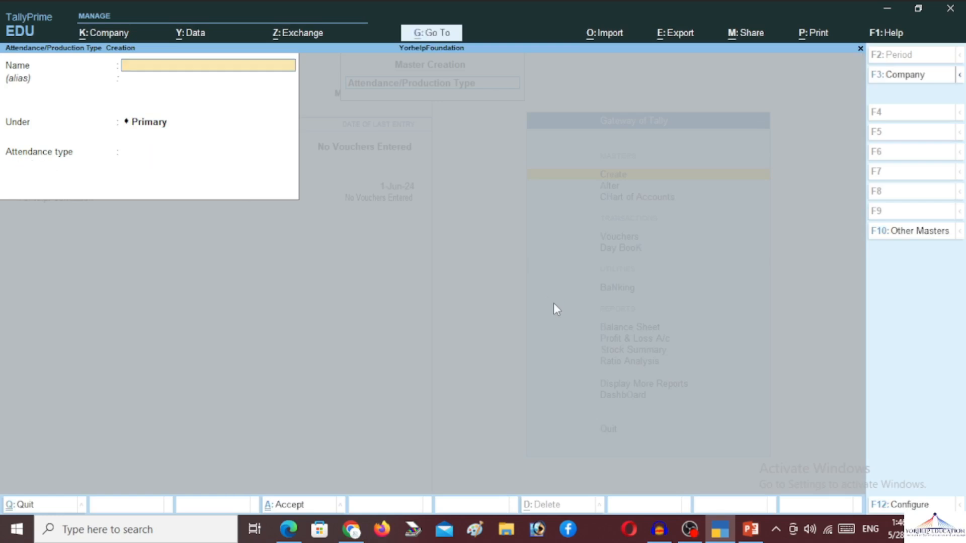
pyautogui.write('Absent')
pyautogui.press('Return')
pyautogui.press('Return')
pyautogui.press('Return')
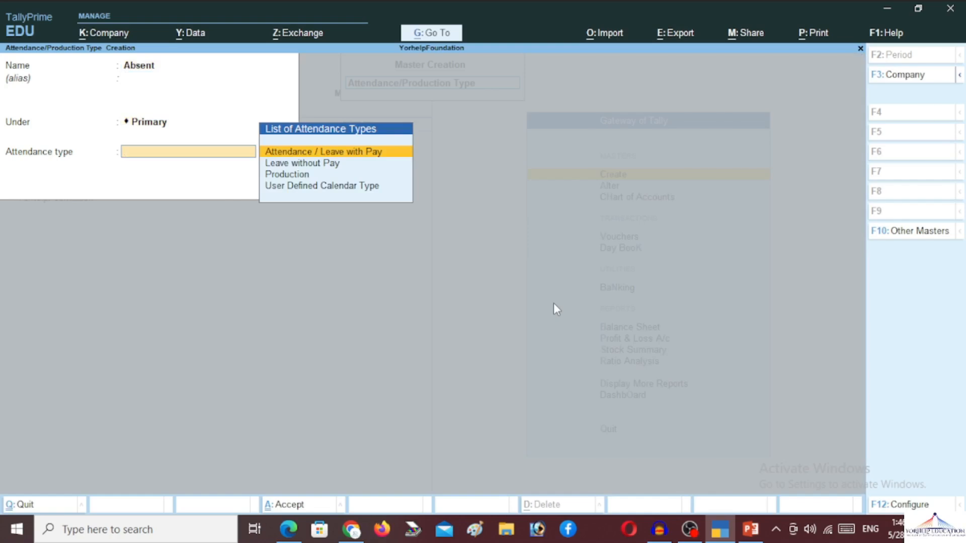
pyautogui.press('Down')
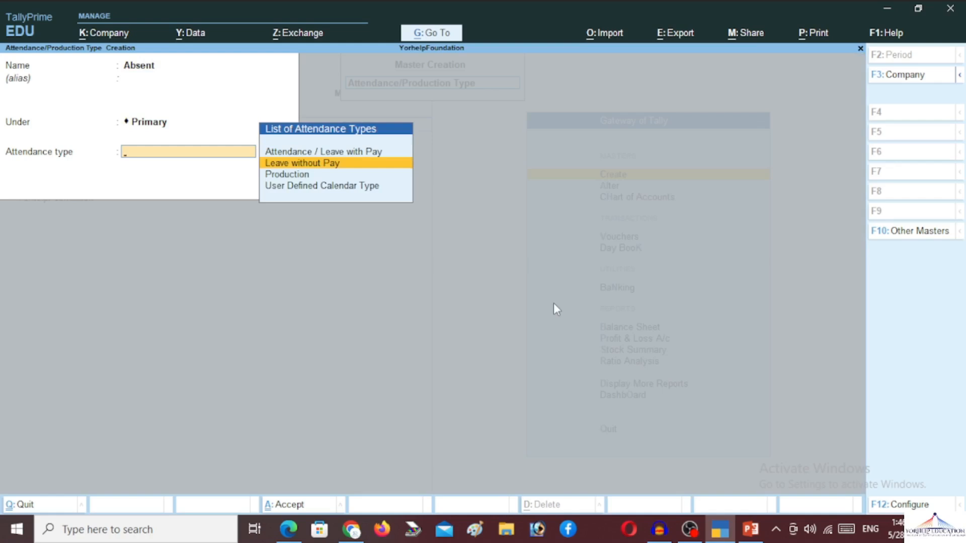
pyautogui.press('Return')
pyautogui.press('Return')
pyautogui.press('Return')
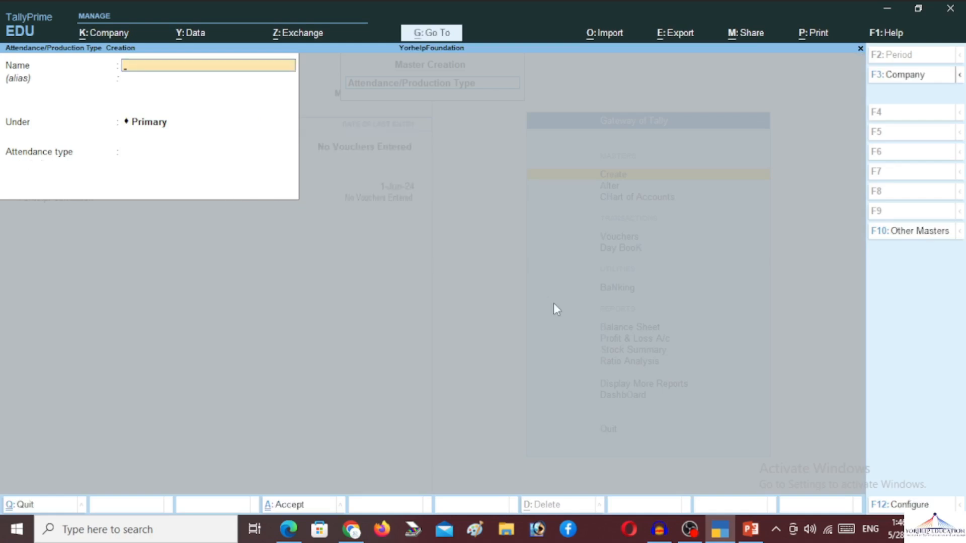
pyautogui.write('Over Time')
# Step: Make Over Time a Production type under Primary, measured in Hrs
pyautogui.press('Return')
pyautogui.press('Return')
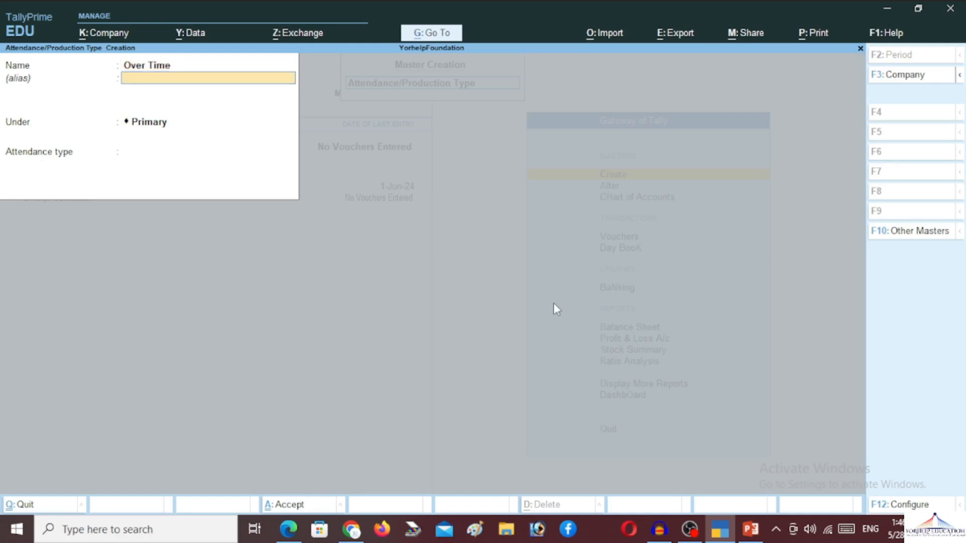
pyautogui.press('Return')
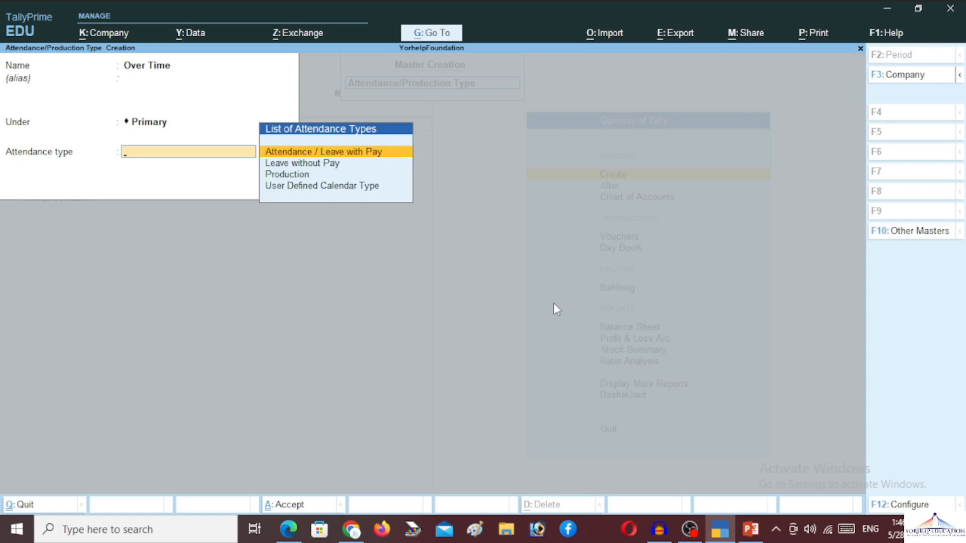
pyautogui.press('Down')
pyautogui.press('Down')
pyautogui.press('Return')
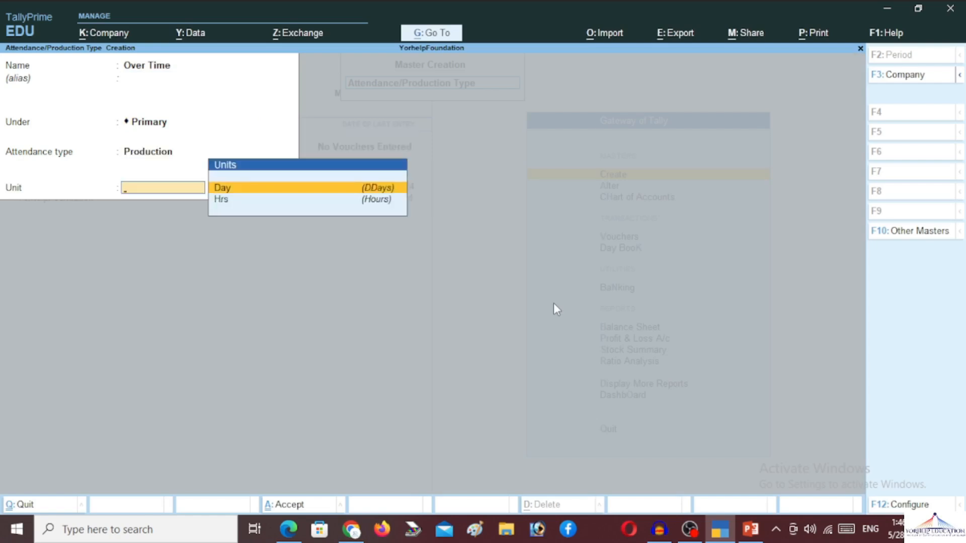
pyautogui.press('Down')
pyautogui.press('Return')
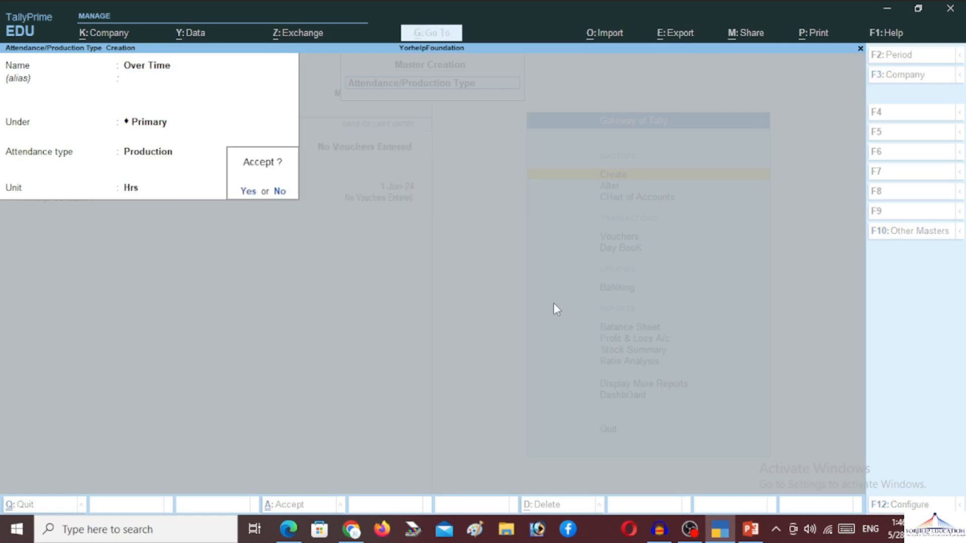
pyautogui.press('Return')
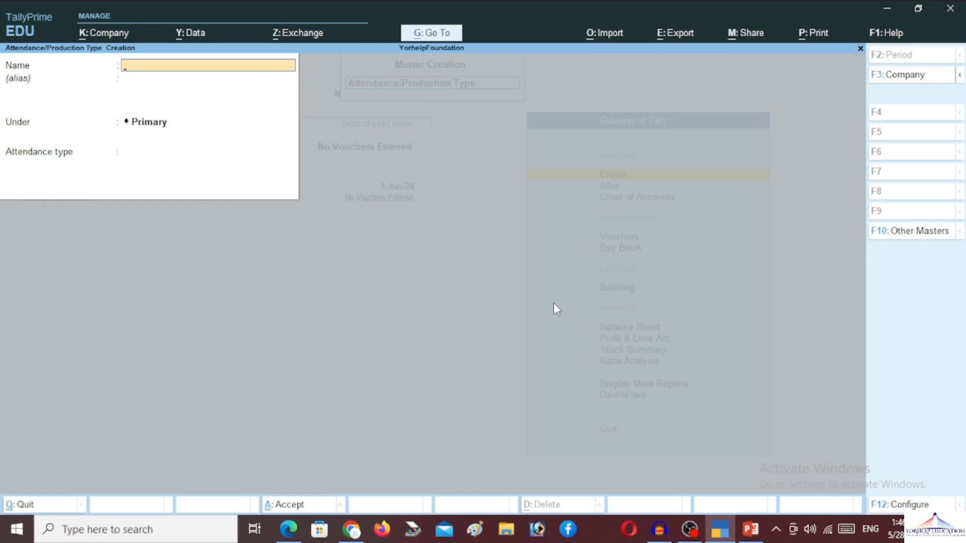
pyautogui.press('Escape')
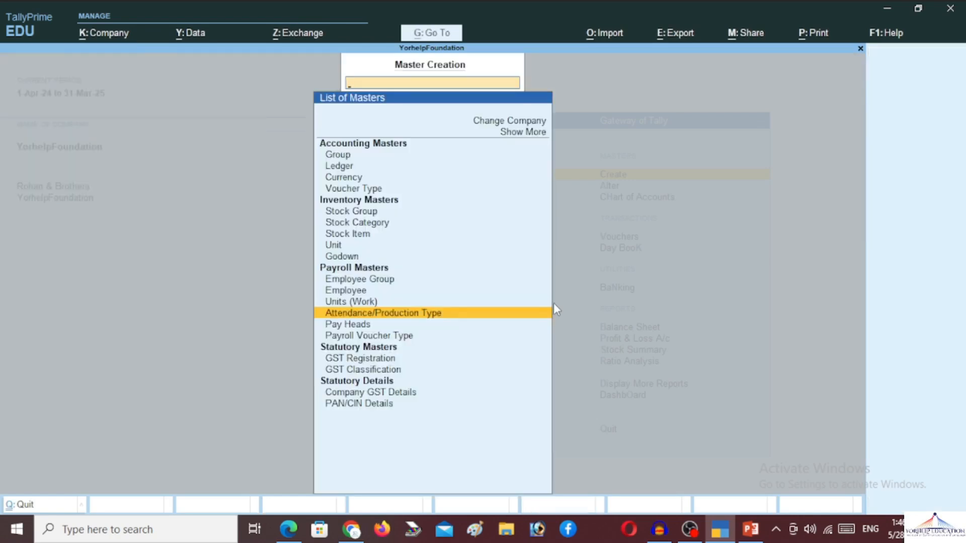
# Step: Create the Basic Pay earnings pay head under Indirect Expenses, affecting net salary
pyautogui.press('Down')
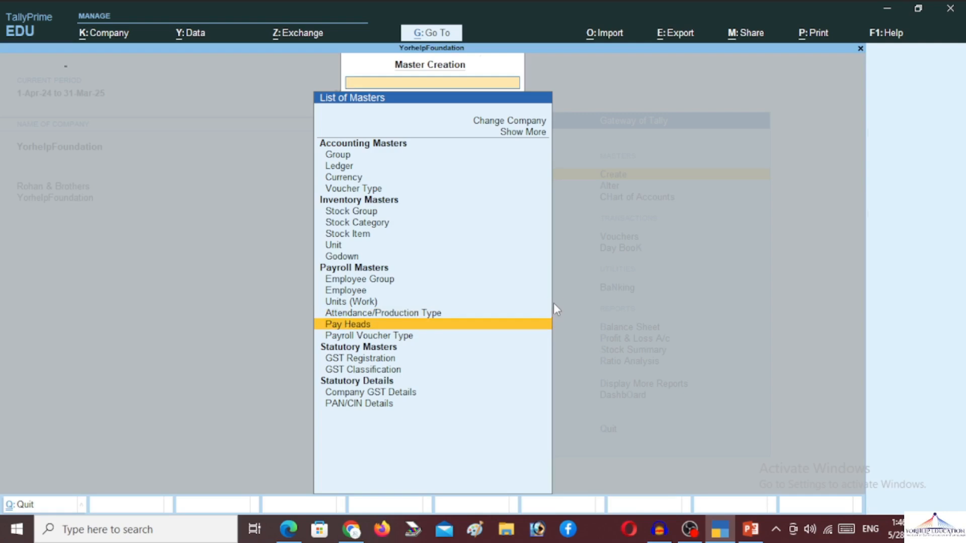
pyautogui.press('Return')
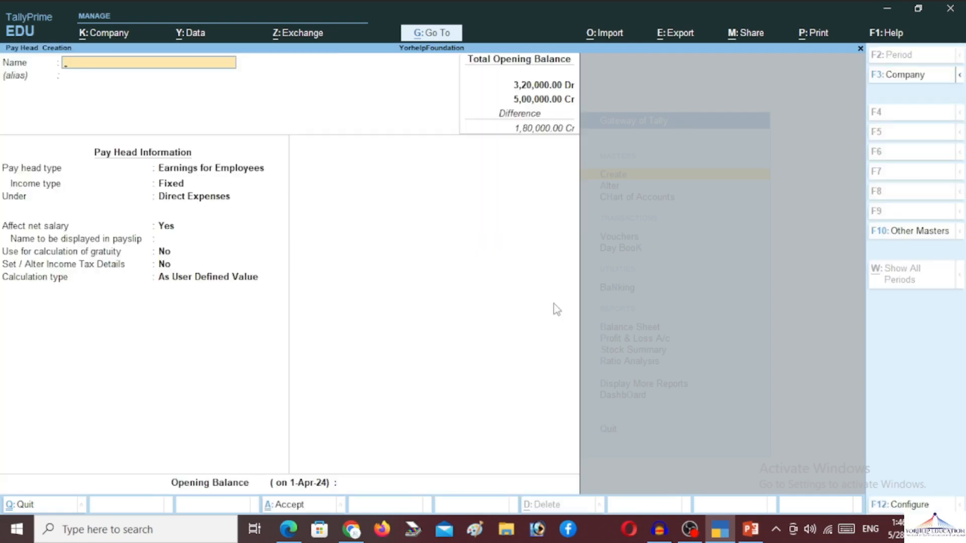
pyautogui.write('Basic Pay')
pyautogui.press('Return')
pyautogui.press('Return')
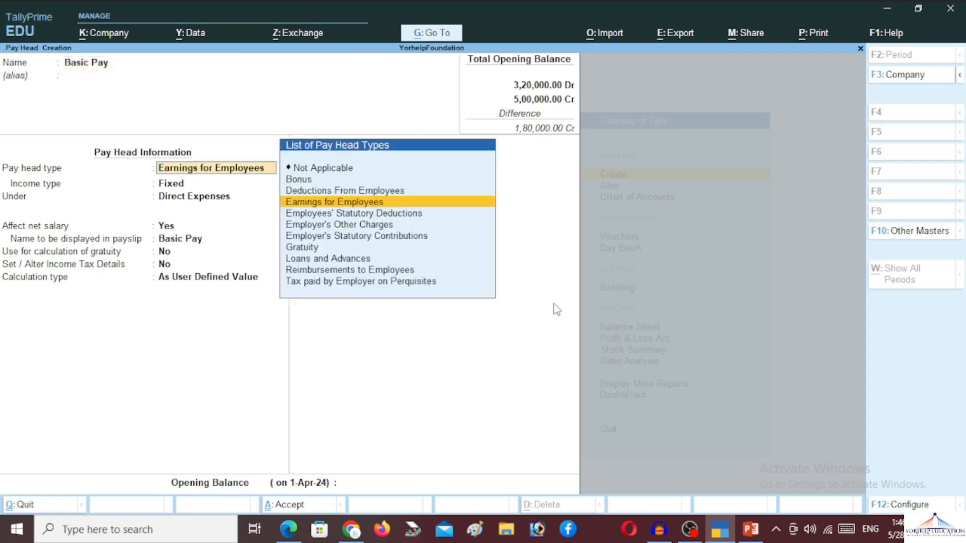
pyautogui.press('Return')
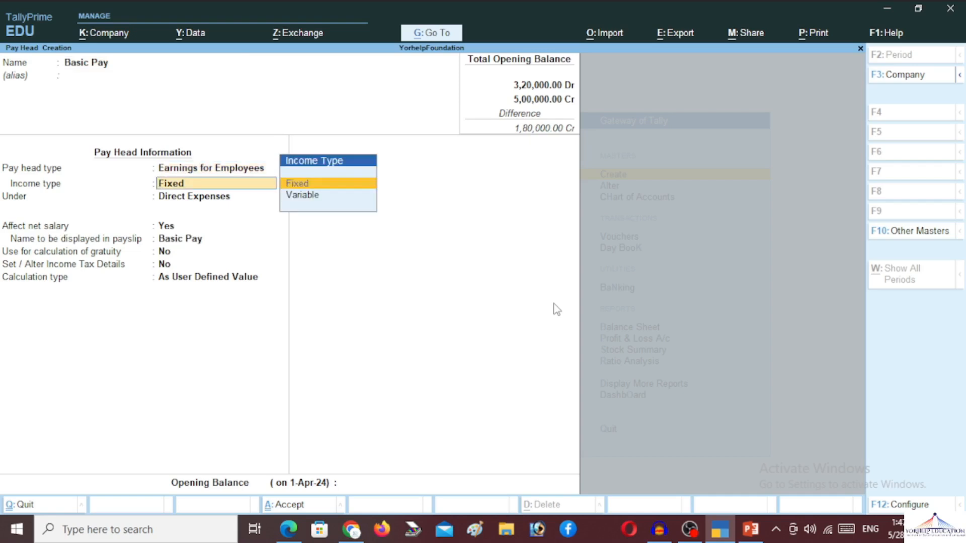
pyautogui.press('Return')
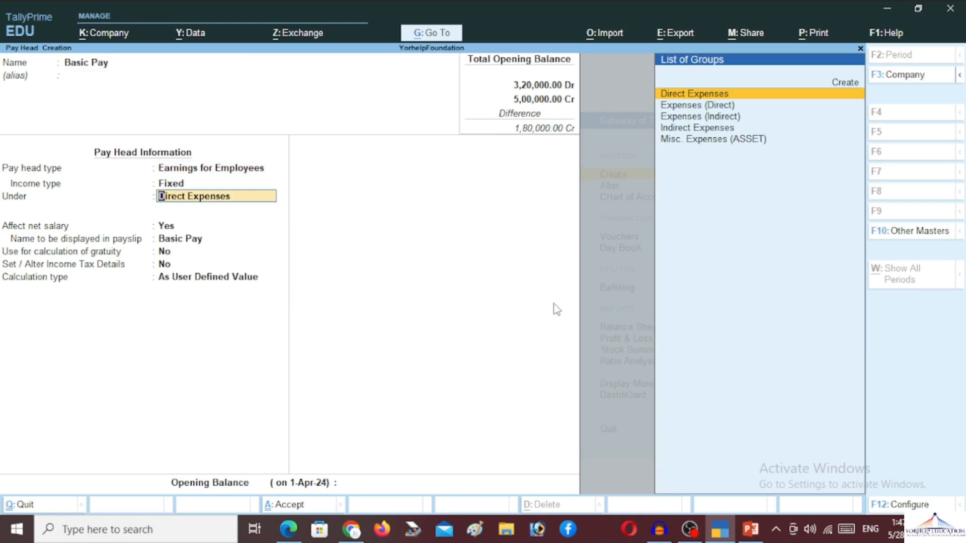
pyautogui.write('in')
pyautogui.press('Return')
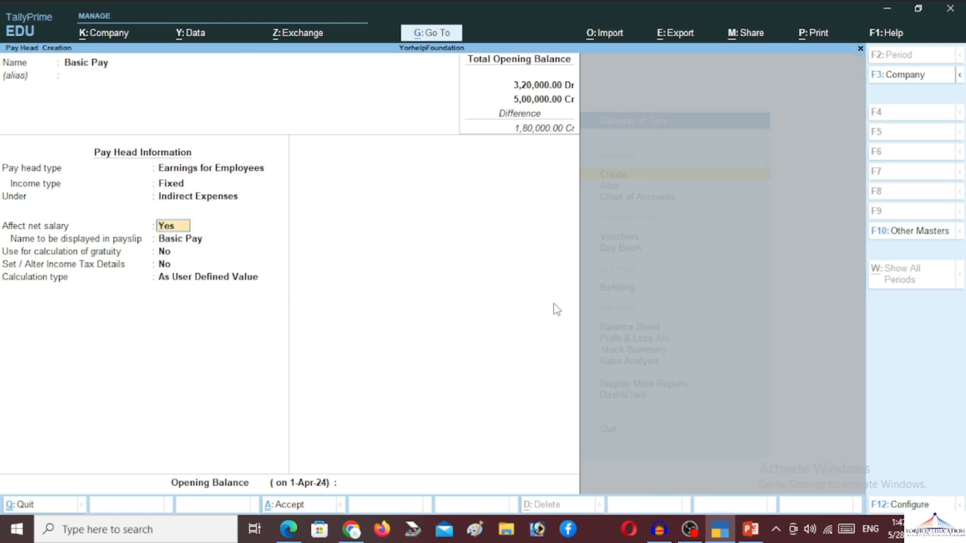
pyautogui.press('Return')
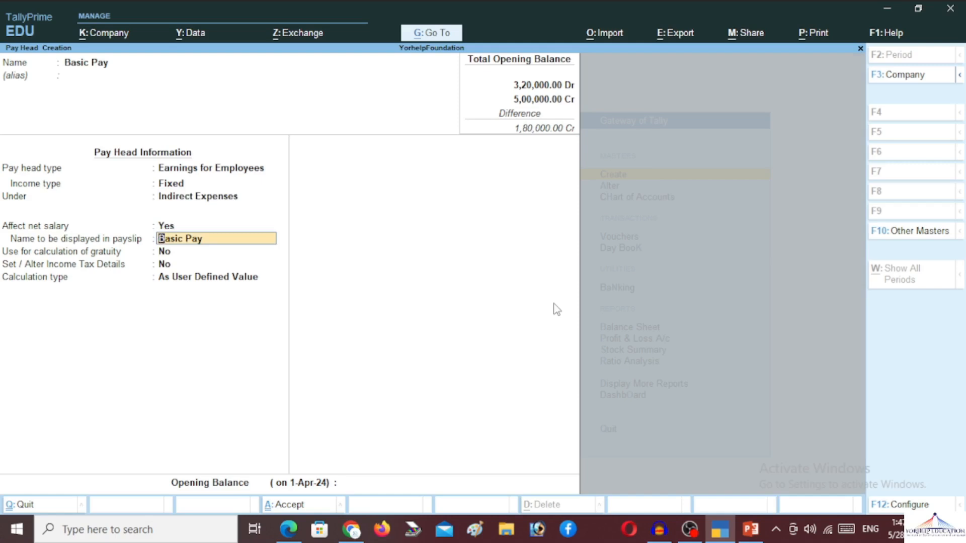
pyautogui.press('Return')
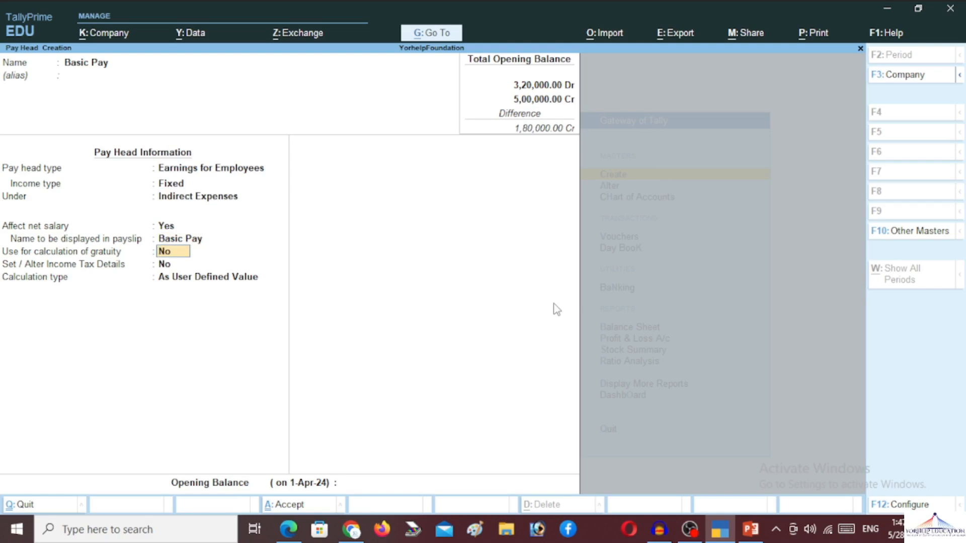
# Step: Count Basic Pay for gratuity, calculated On Attendance (Present) per Days with Normal Rounding, and save
pyautogui.press('y')
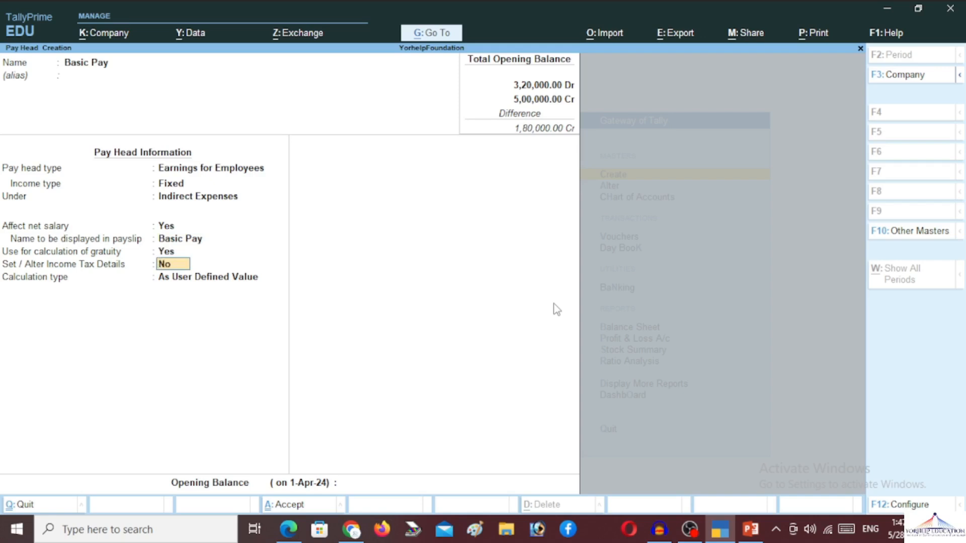
pyautogui.press('Return')
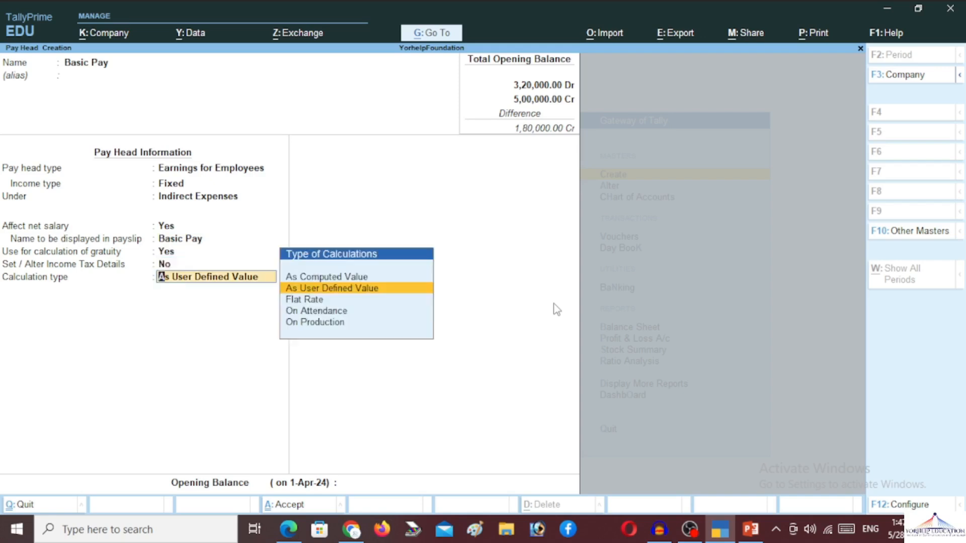
pyautogui.press('Up')
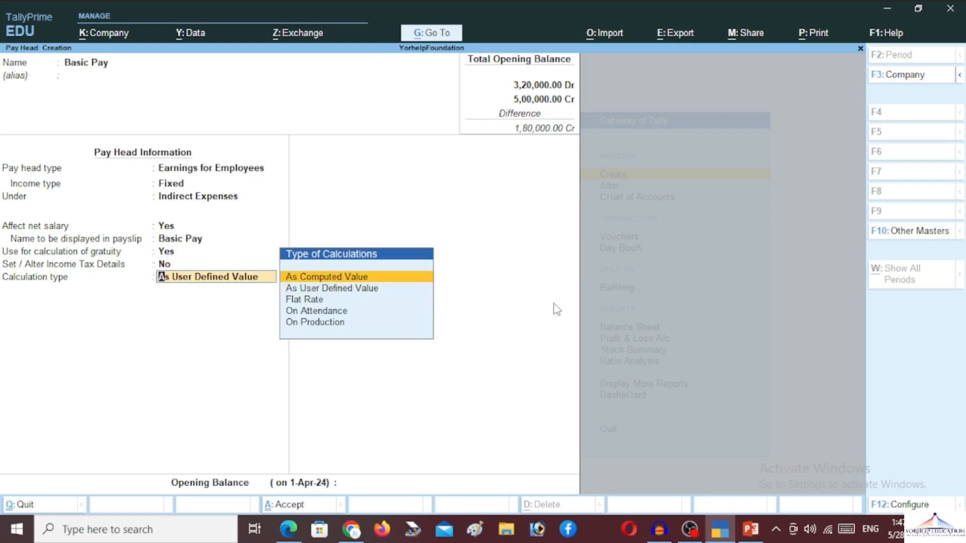
pyautogui.press('Down')
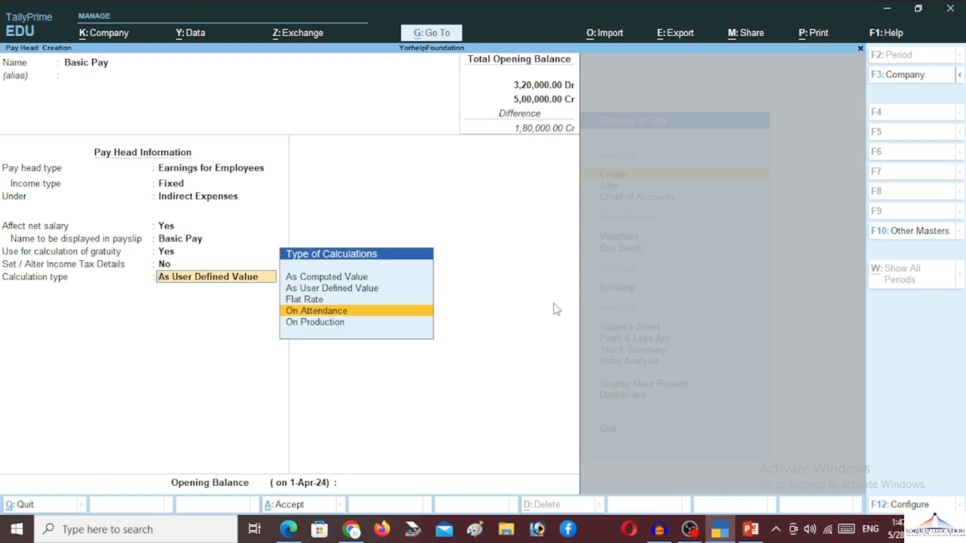
pyautogui.press('Return')
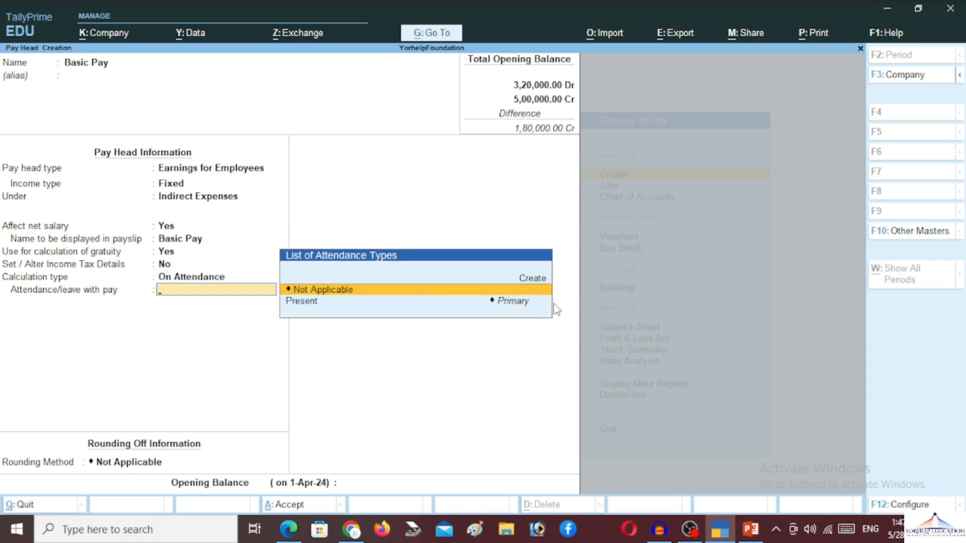
pyautogui.press('Down')
pyautogui.press('Return')
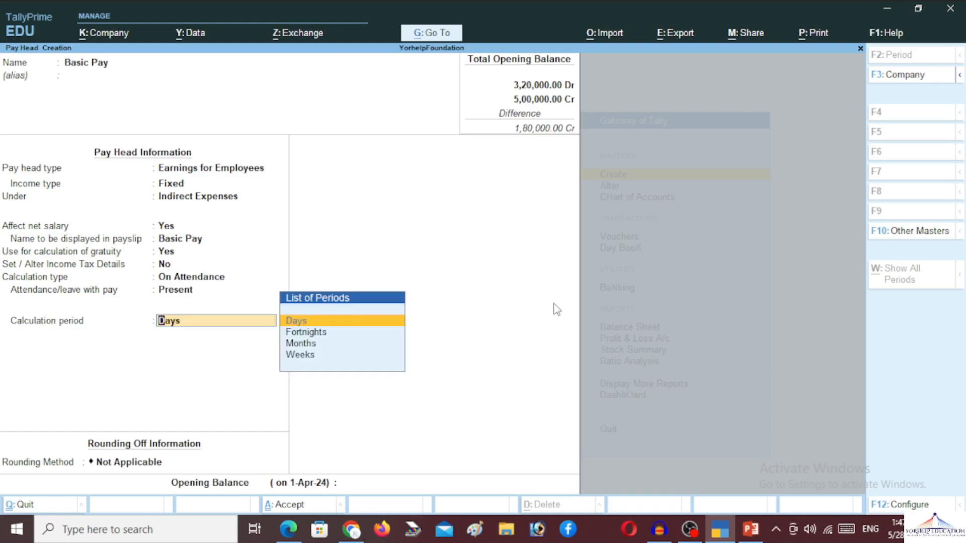
pyautogui.press('Return')
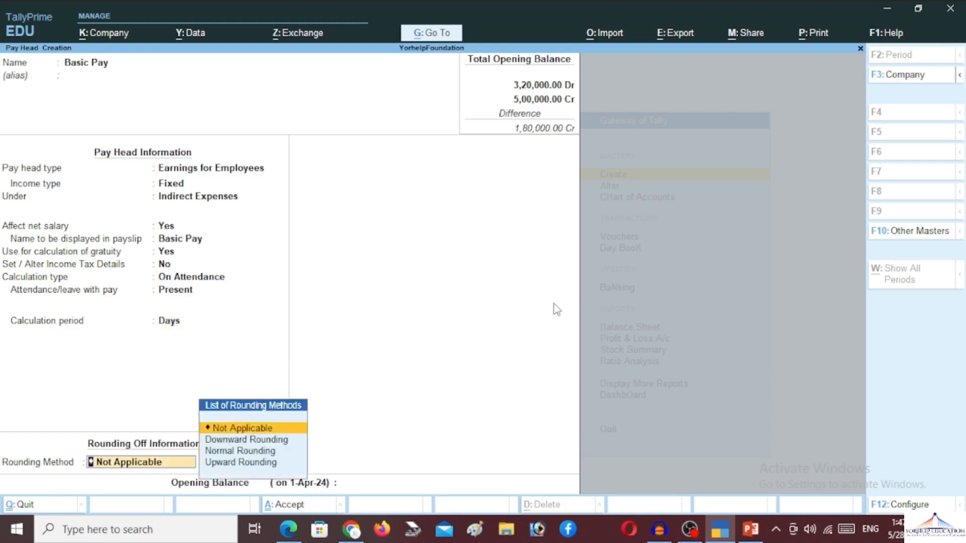
pyautogui.press('Down')
pyautogui.press('Down')
pyautogui.press('Return')
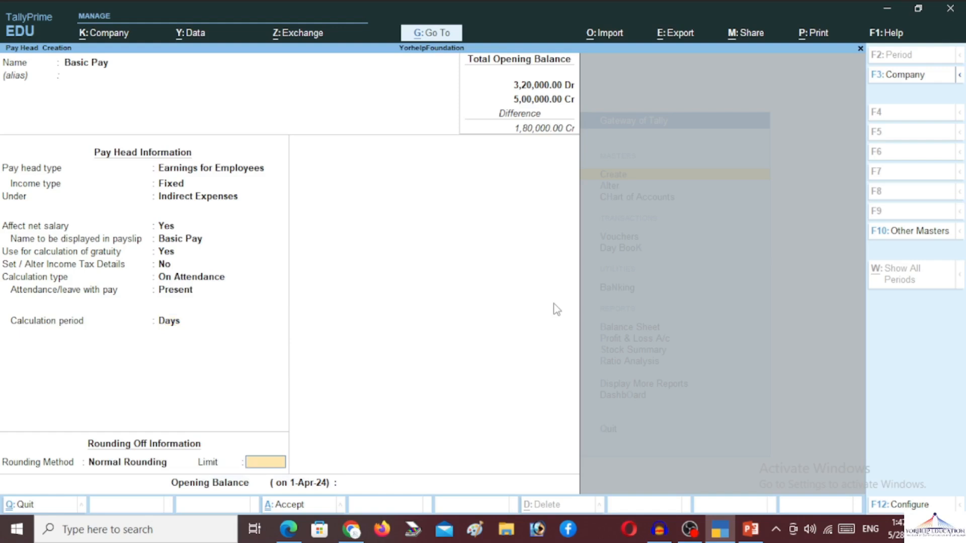
pyautogui.press('Return')
pyautogui.press('Return')
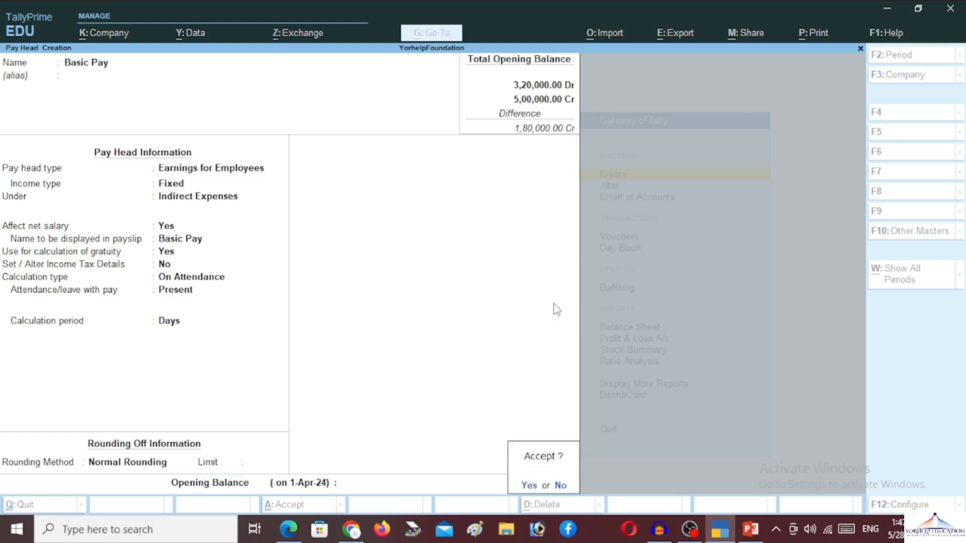
pyautogui.press('Return')
# Step: Create the HRA pay head with alias 'Human Resource Allownces' as a Fixed earnings for employees
pyautogui.write('HRA')
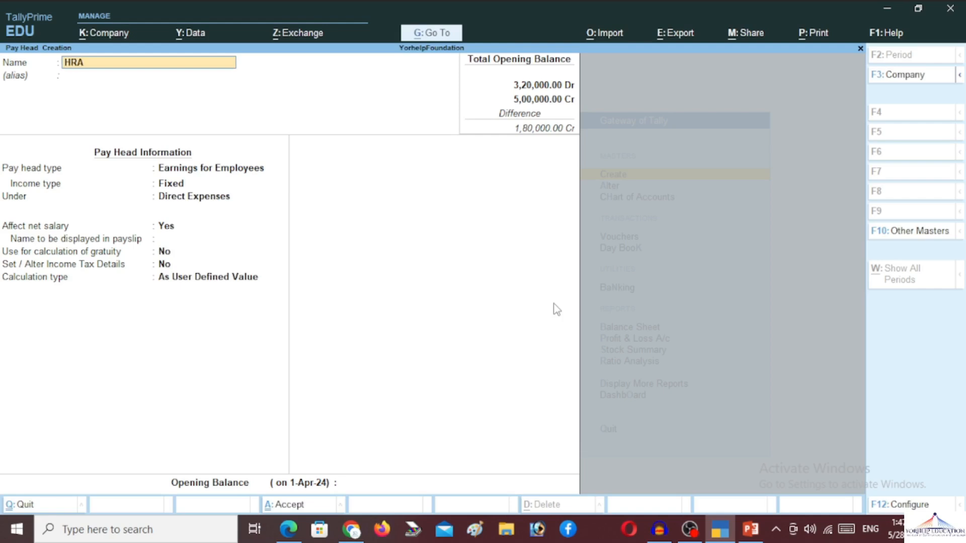
pyautogui.press('Return')
pyautogui.write('H')
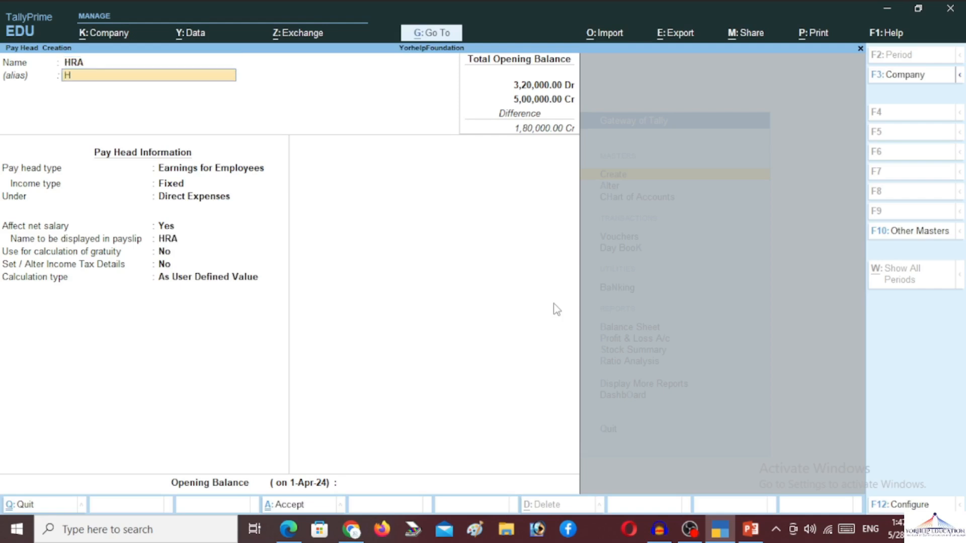
pyautogui.write('uman Rea')
pyautogui.press('BackSpace')
pyautogui.write('oource Allownces')
pyautogui.press('Return')
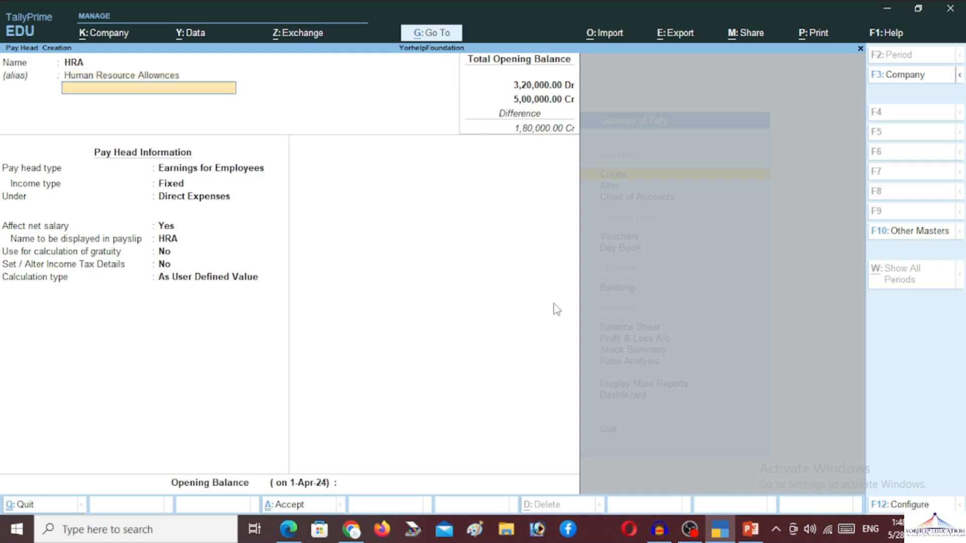
pyautogui.press('Return')
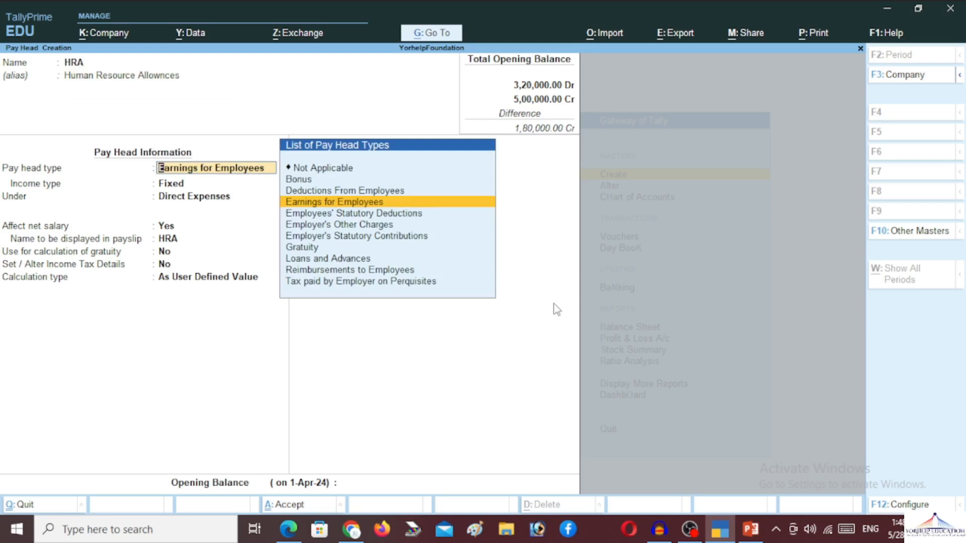
pyautogui.press('Return')
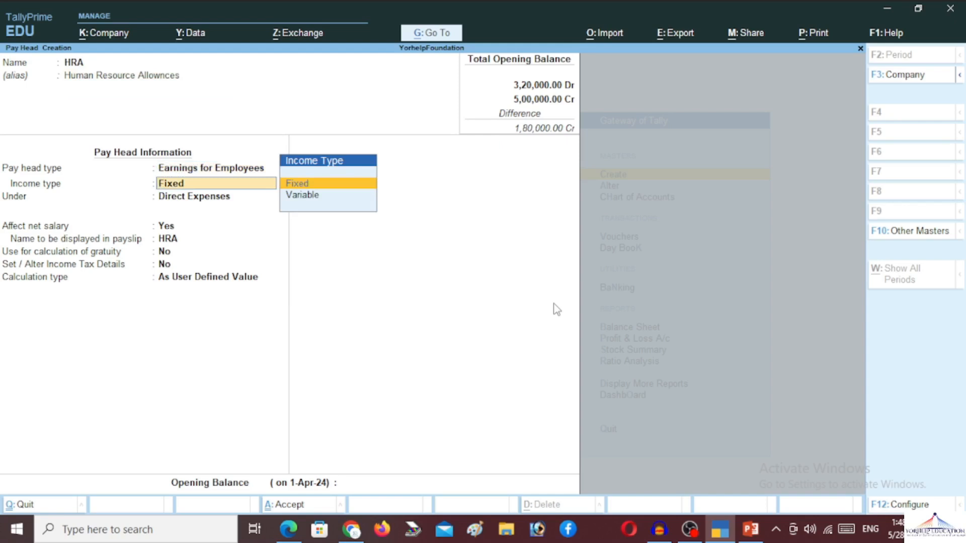
pyautogui.press('Return')
# Step: Put HRA under Indirect Expenses, exclude it from gratuity, As Computed Value with Normal Rounding
pyautogui.write('I')
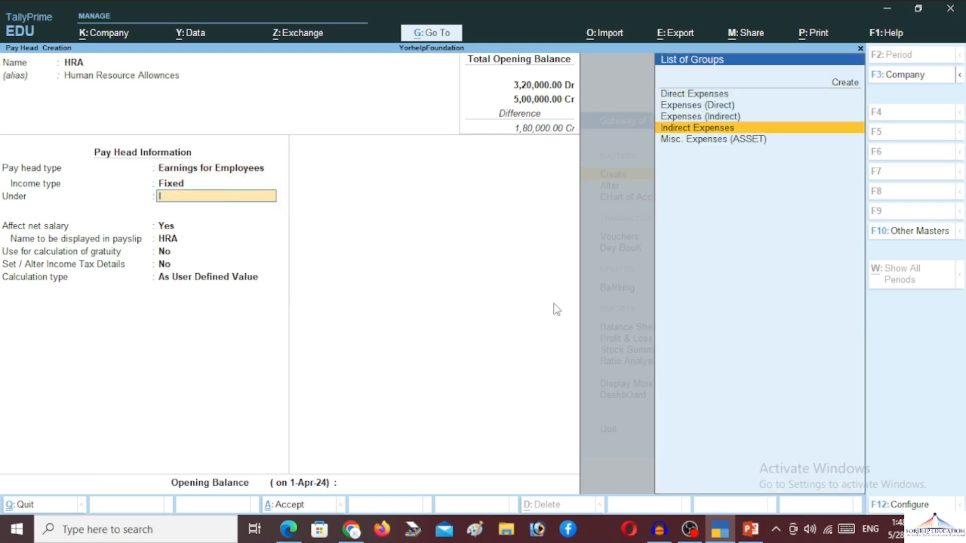
pyautogui.press('Return')
pyautogui.press('Return')
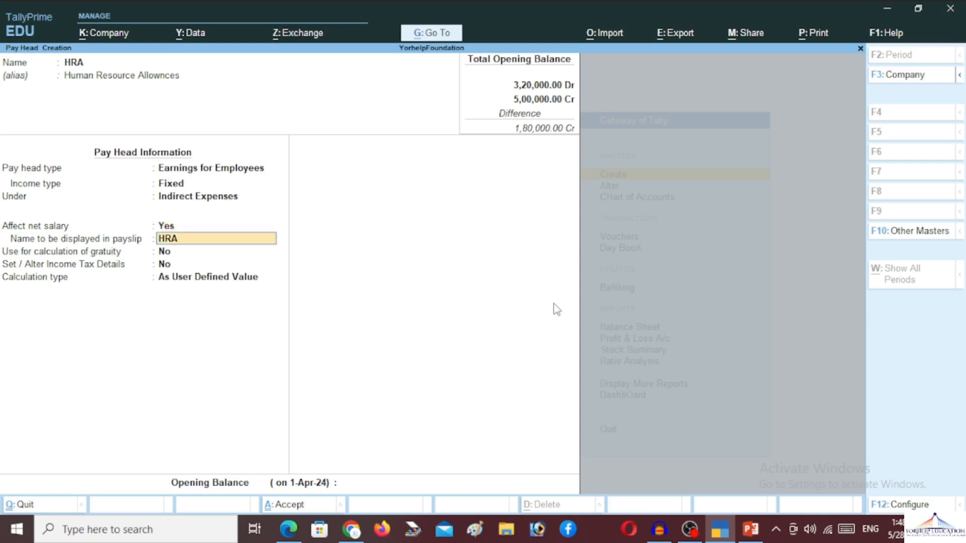
pyautogui.press('Return')
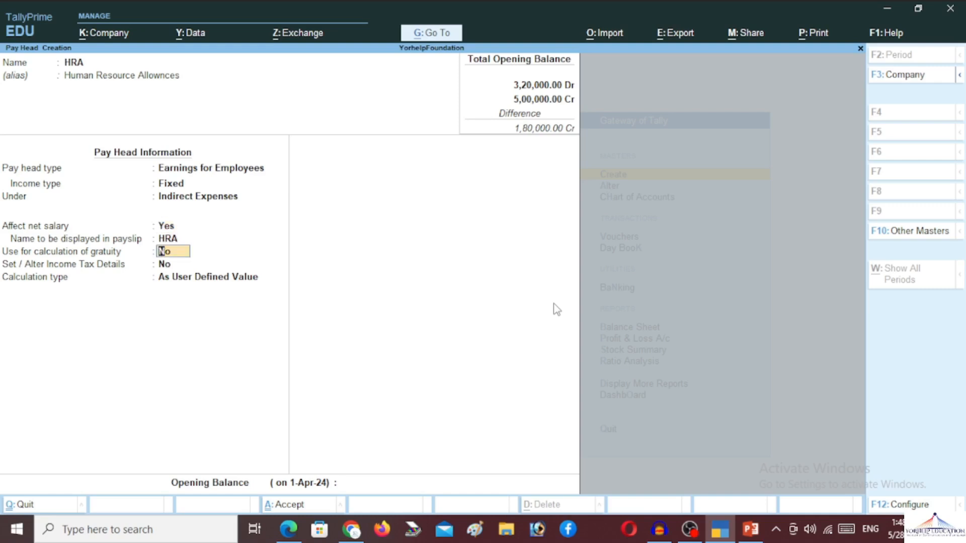
pyautogui.press('Return')
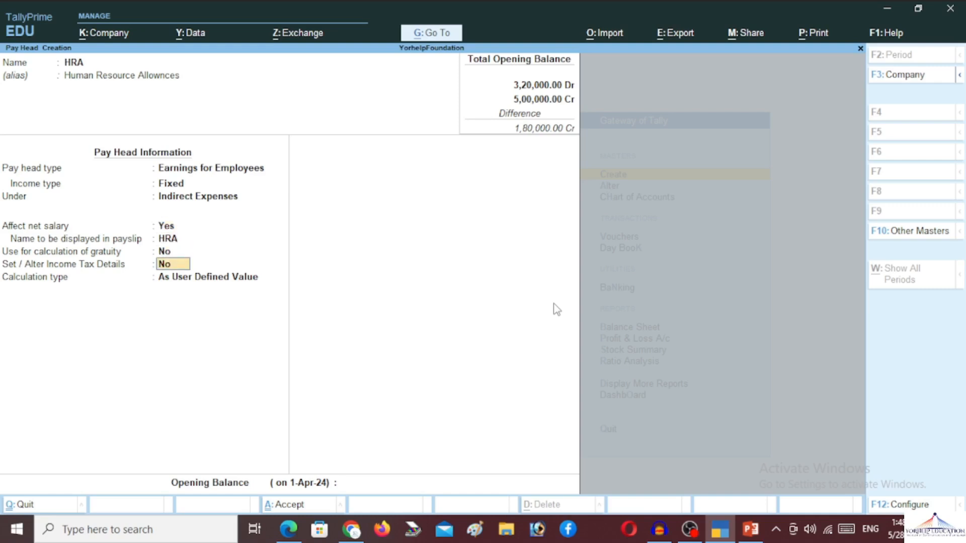
pyautogui.press('Return')
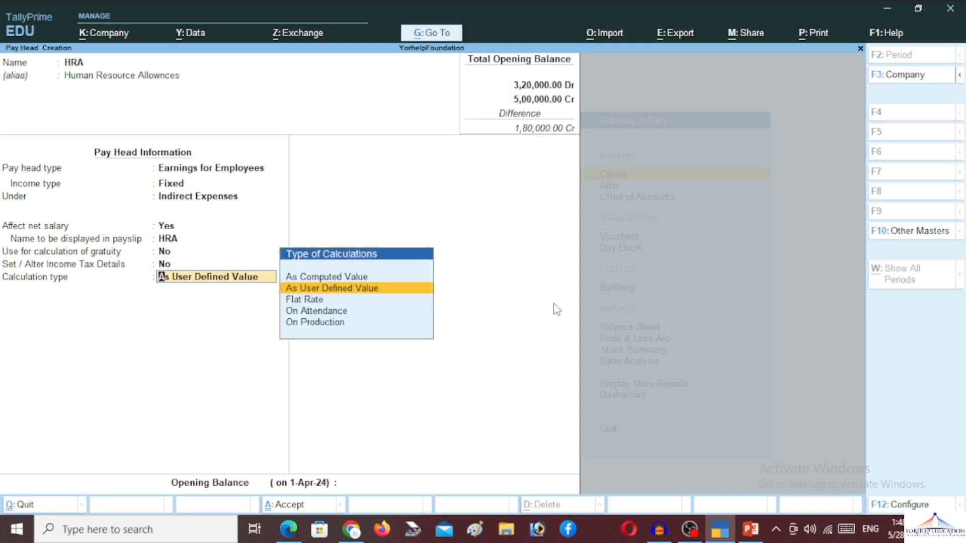
pyautogui.press('Down')
pyautogui.press('Down')
pyautogui.press('Down')
pyautogui.press('Up')
pyautogui.press('Up')
pyautogui.press('Up')
pyautogui.press('Up')
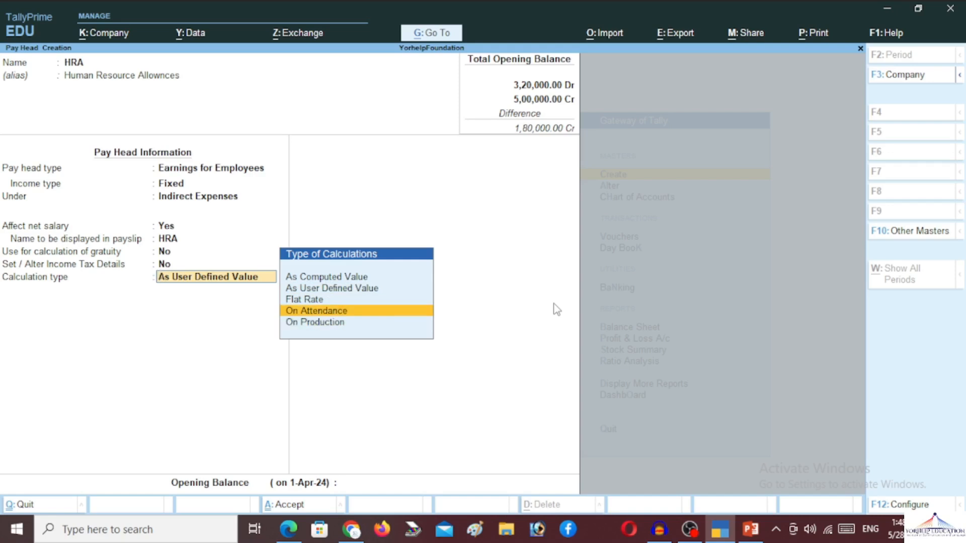
pyautogui.press('Return')
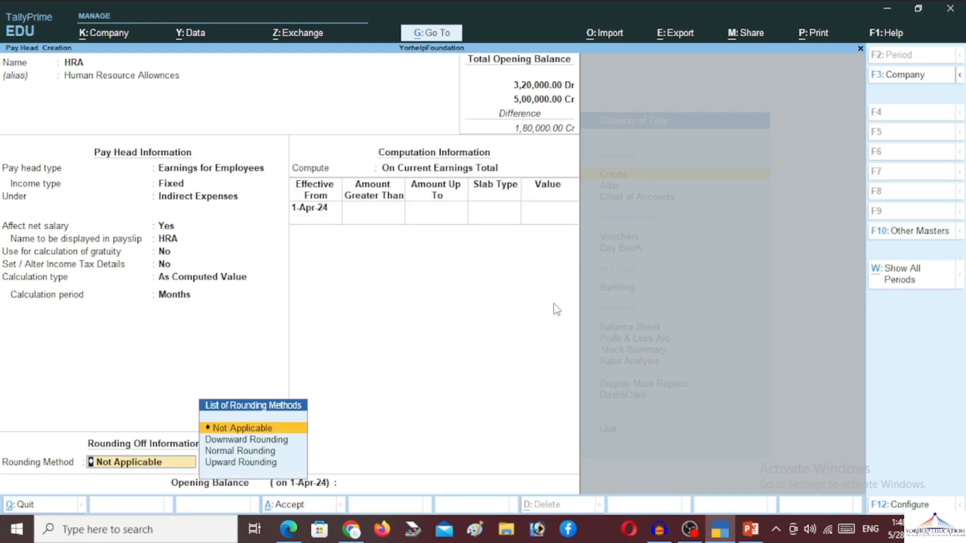
pyautogui.press('Down')
pyautogui.press('Down')
pyautogui.press('Return')
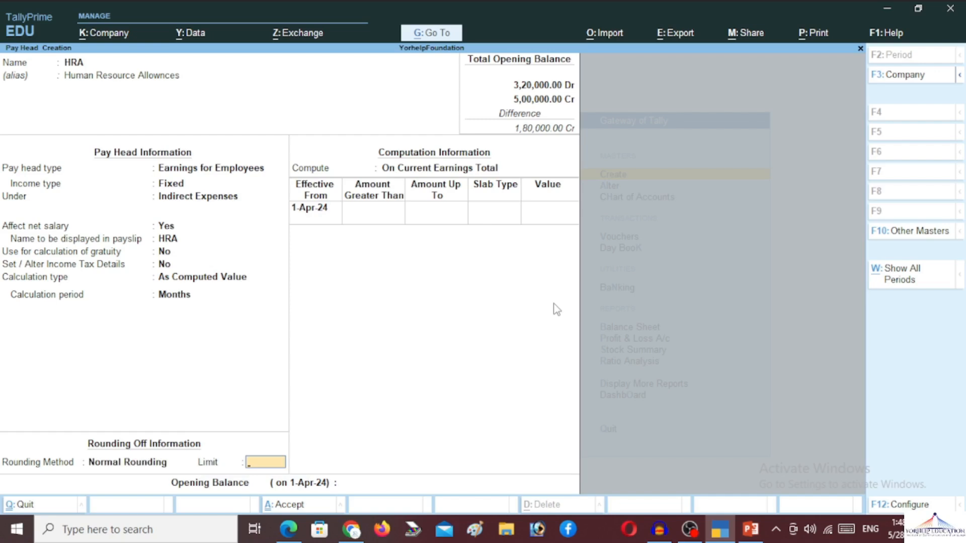
pyautogui.press('Return')
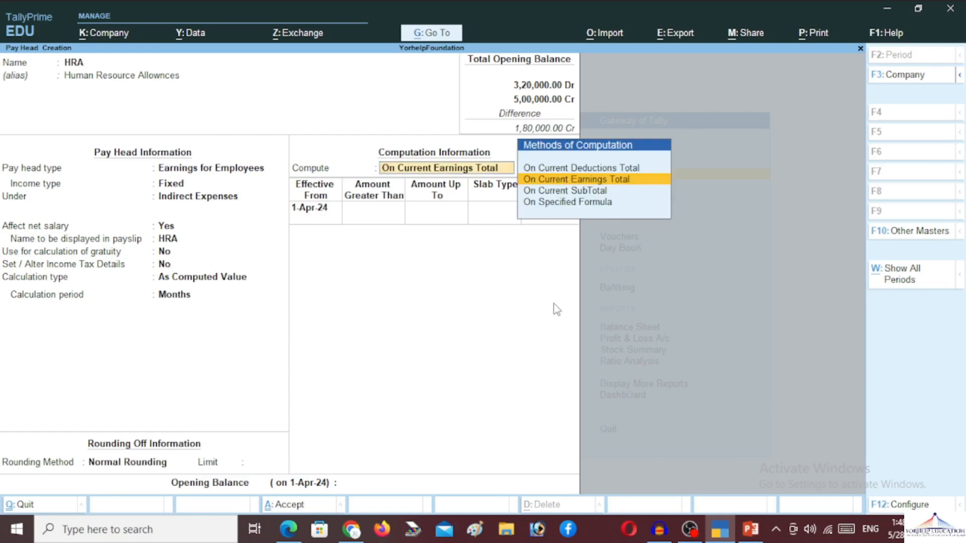
# Step: Compute HRA On Specified Formula based on Basic Pay
pyautogui.press('Down')
pyautogui.press('Down')
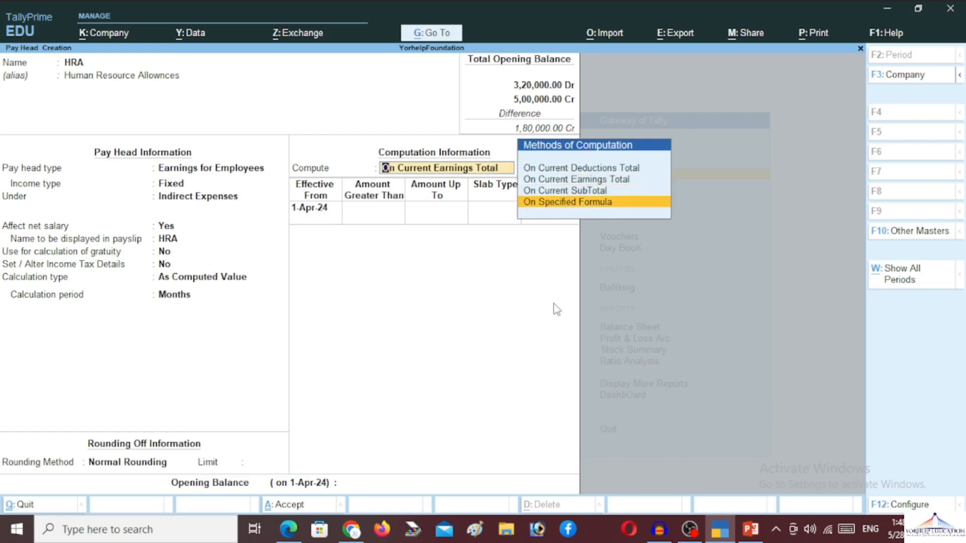
pyautogui.press('Return')
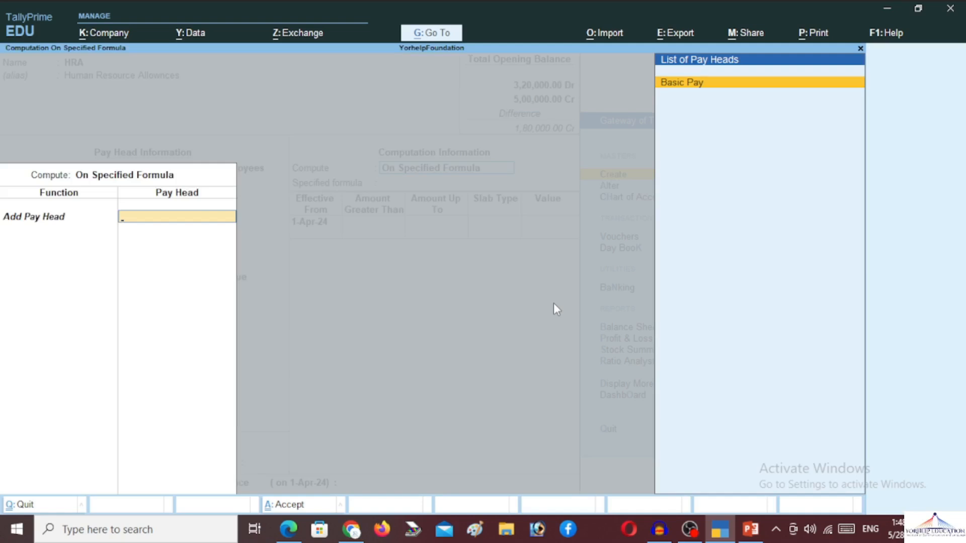
pyautogui.press('Return')
pyautogui.press('Return')
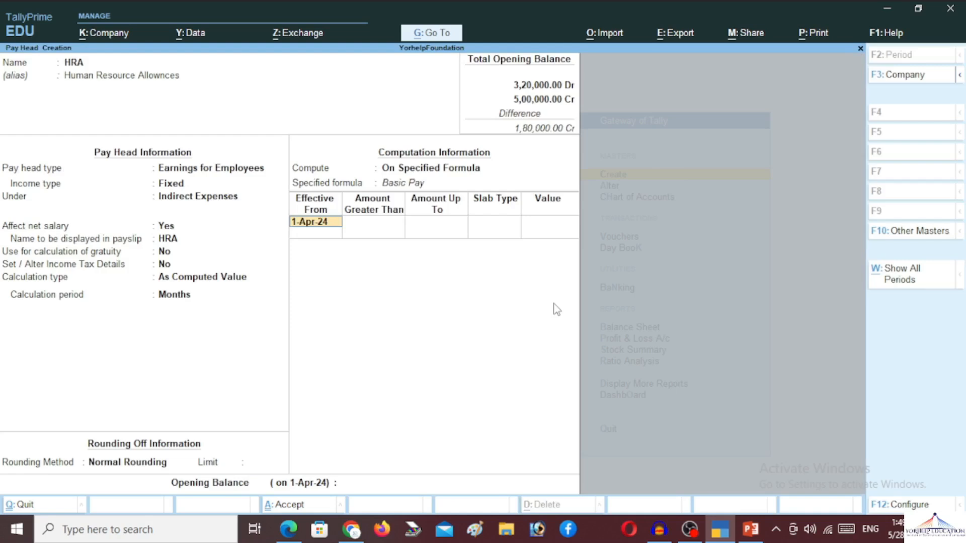
pyautogui.press('Return')
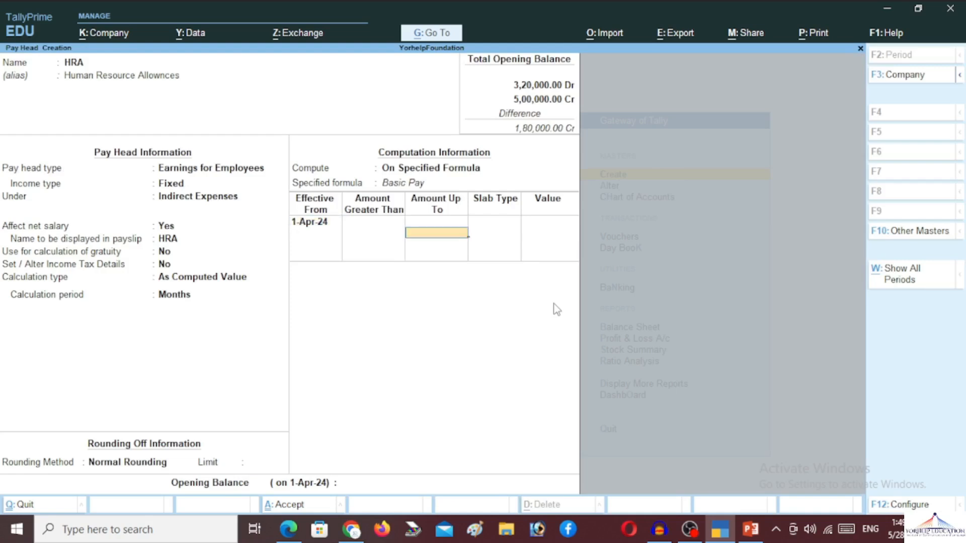
# Step: Set slabs of 10% up to 5,00,000 and 15% above, then save HRA
pyautogui.write('50000')
pyautogui.press('Return')
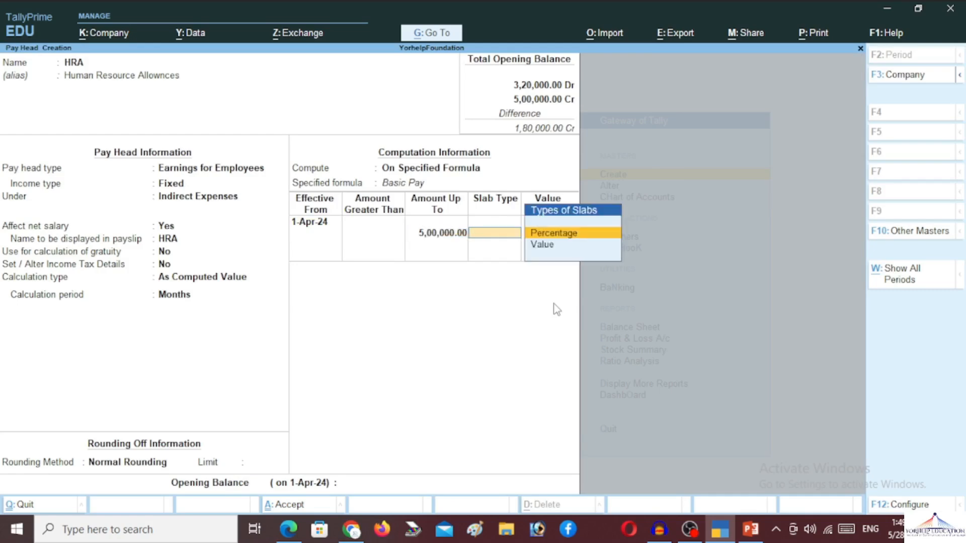
pyautogui.press('Return')
pyautogui.write('10')
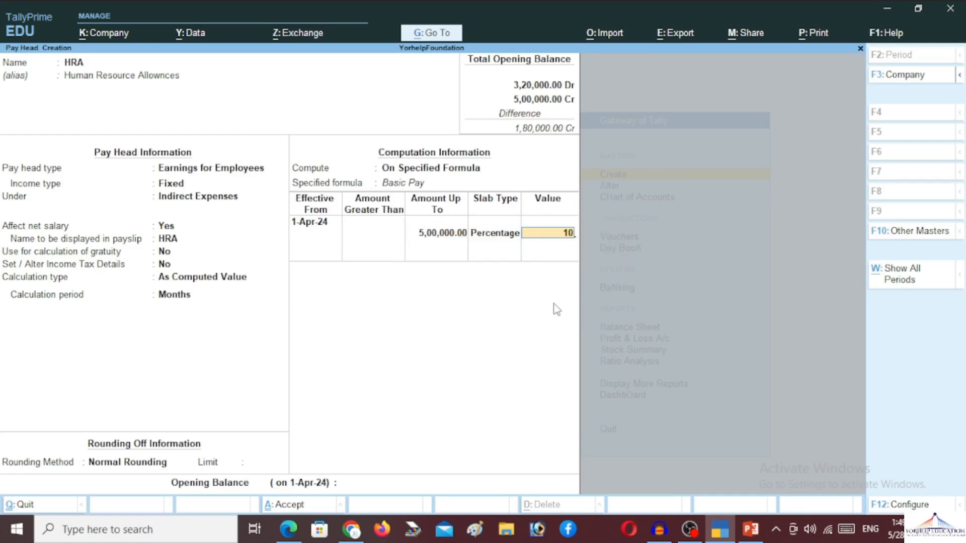
pyautogui.press('Return')
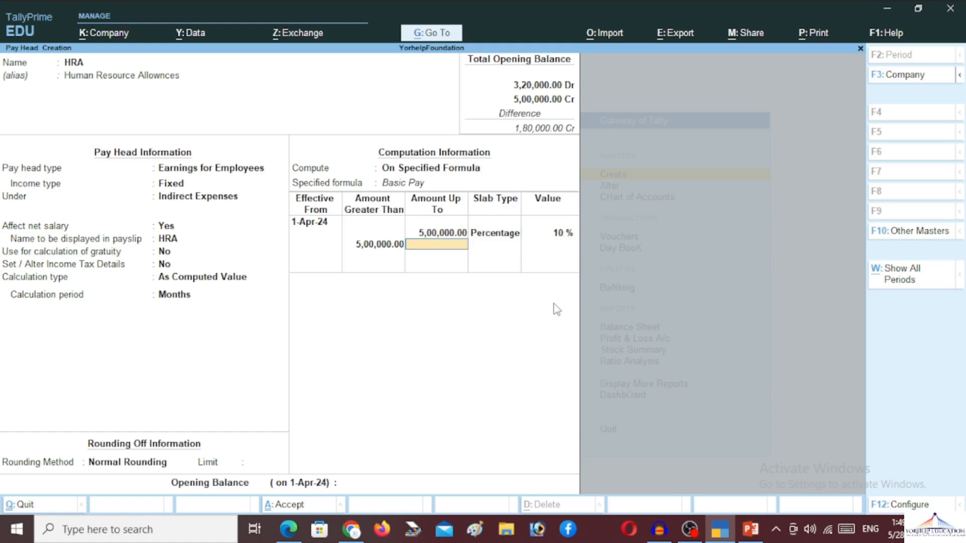
pyautogui.press('Return')
pyautogui.press('Down')
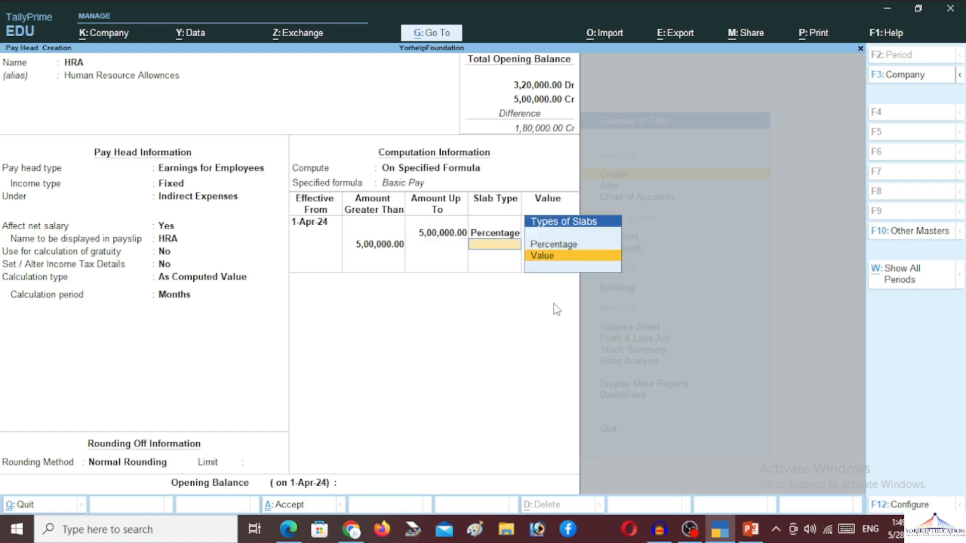
pyautogui.press('Up')
pyautogui.press('Return')
pyautogui.write('15')
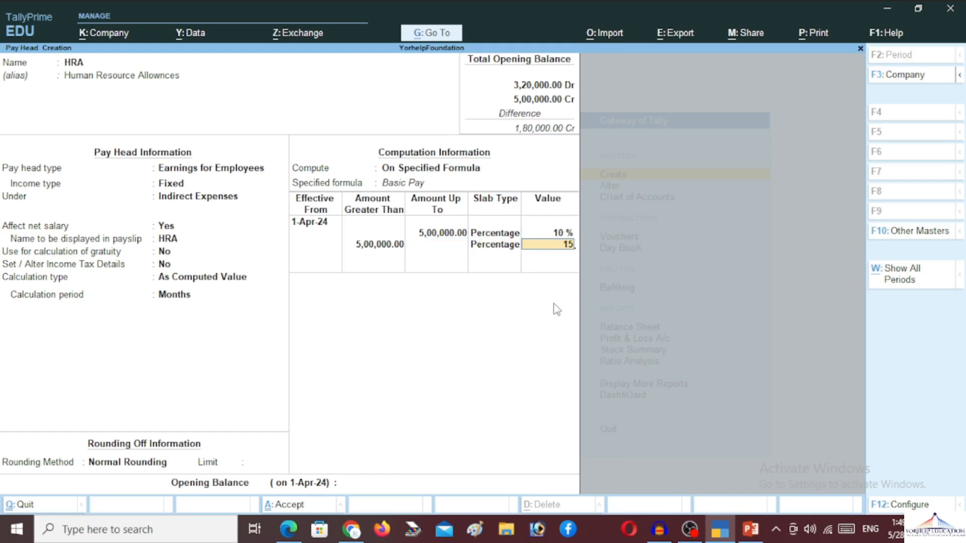
pyautogui.press('Return')
pyautogui.press('Return')
pyautogui.press('Return')
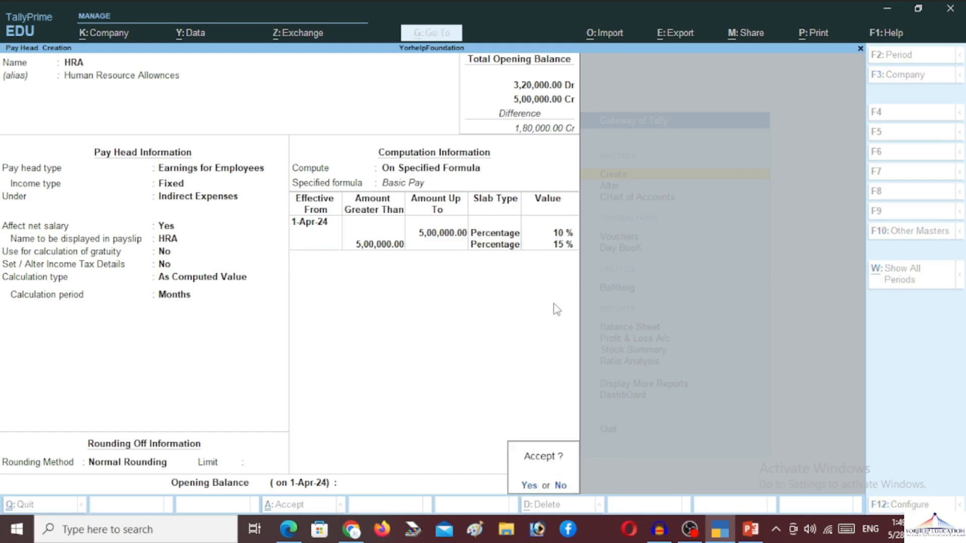
pyautogui.press('Return')
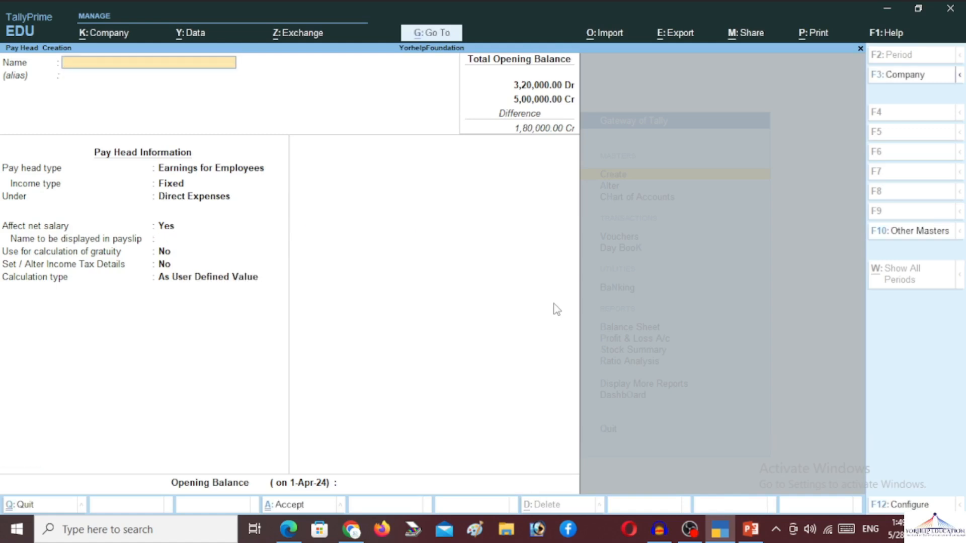
# Step: Name the pay head DA, alias 'Dearness Allownces', a fixed employee earning under Indirect Expenses
pyautogui.write('DA')
pyautogui.press('Return')
pyautogui.write('D')
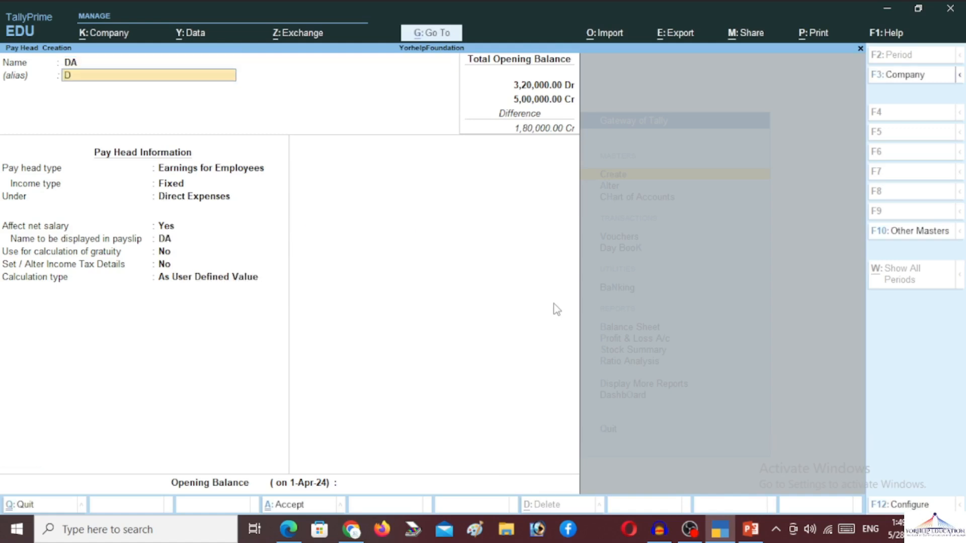
pyautogui.write('earnes')
pyautogui.write('ss Allownce')
pyautogui.write('s')
pyautogui.press('Return')
pyautogui.press('Return')
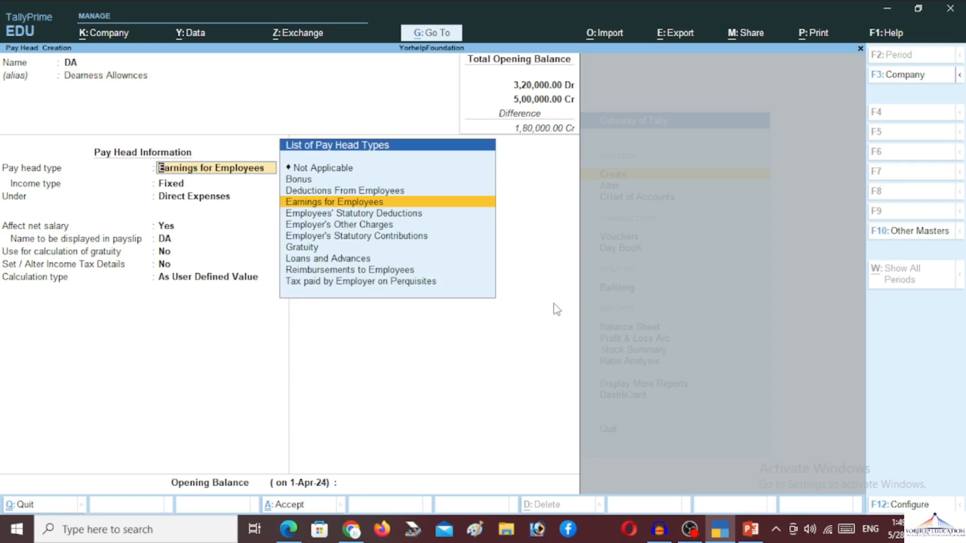
pyautogui.press('Return')
pyautogui.press('Return')
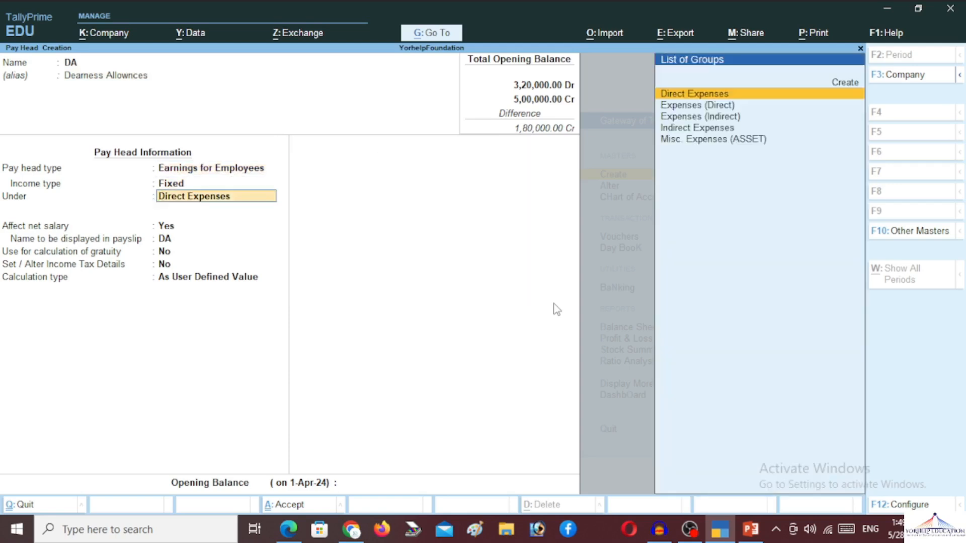
pyautogui.write('in')
pyautogui.press('Return')
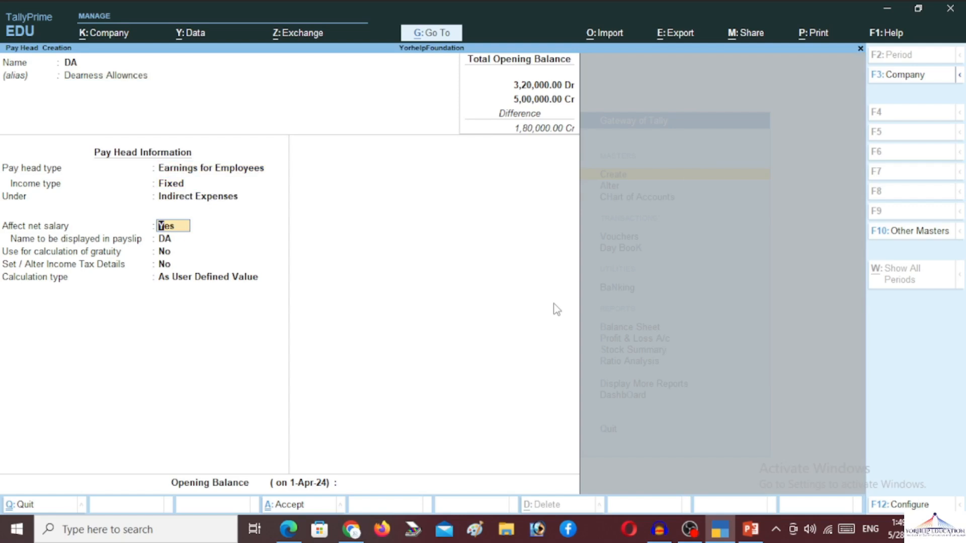
pyautogui.press('Return')
pyautogui.press('Return')
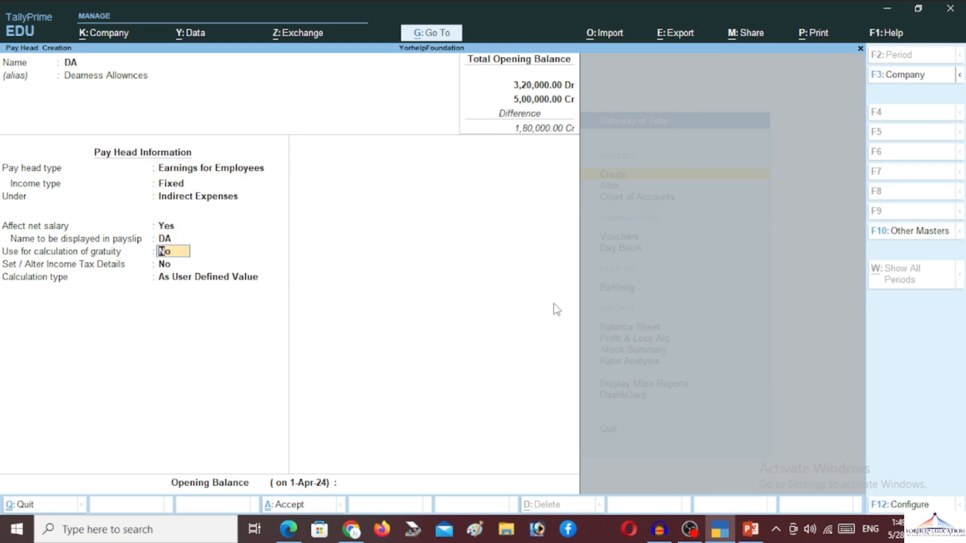
pyautogui.press('Return')
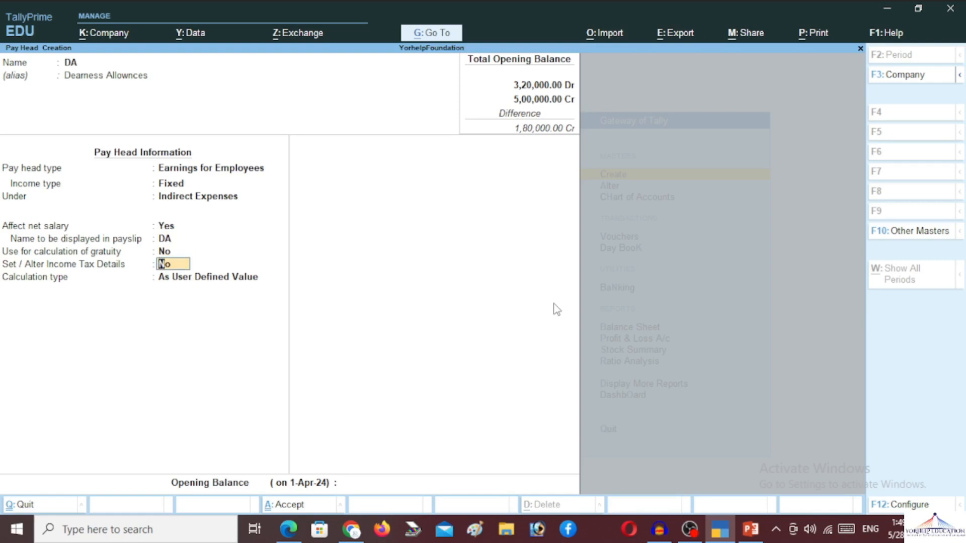
pyautogui.press('Return')
# Step: Make DA As Computed Value with Normal Rounding, on a specified formula of Basic Pay
pyautogui.press('Up')
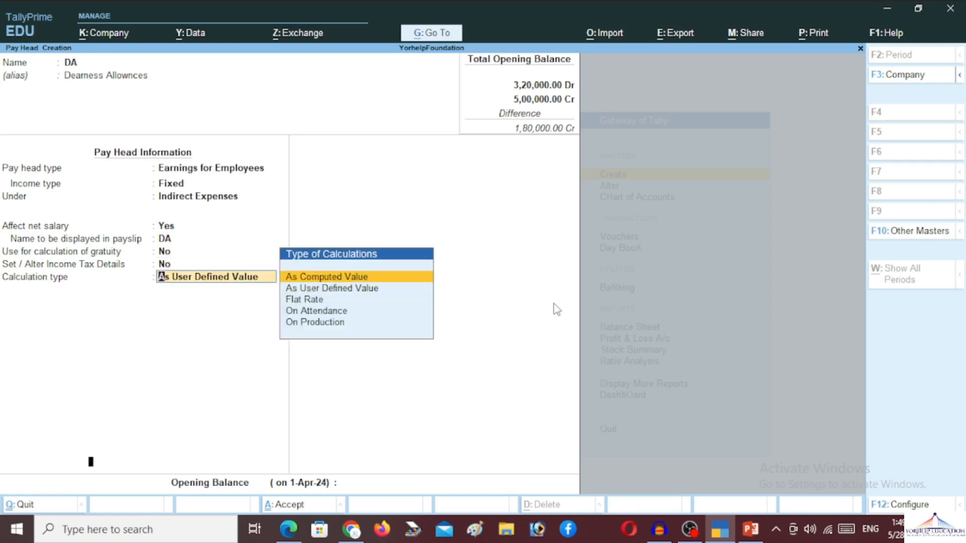
pyautogui.press('Return')
pyautogui.press('Down')
pyautogui.press('Down')
pyautogui.press('Down')
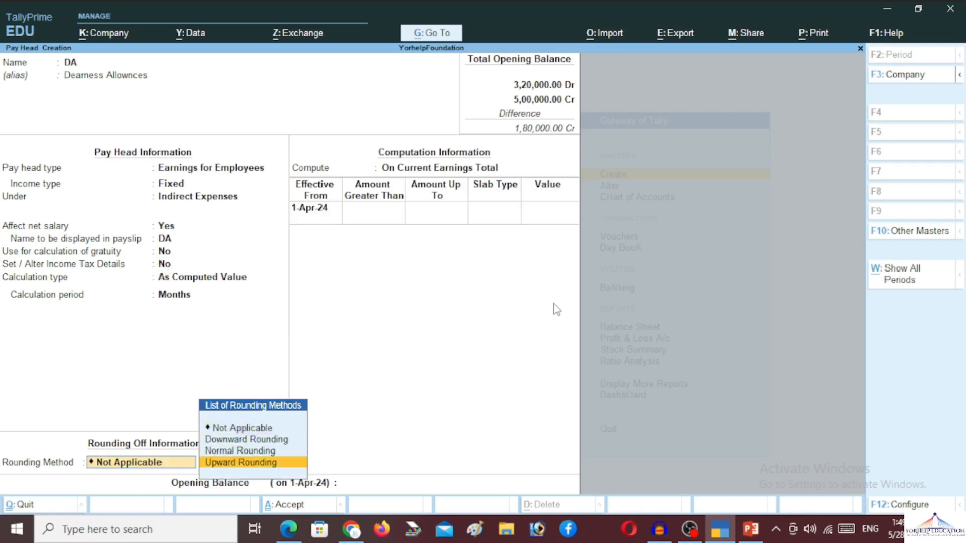
pyautogui.press('Up')
pyautogui.press('Return')
pyautogui.press('Return')
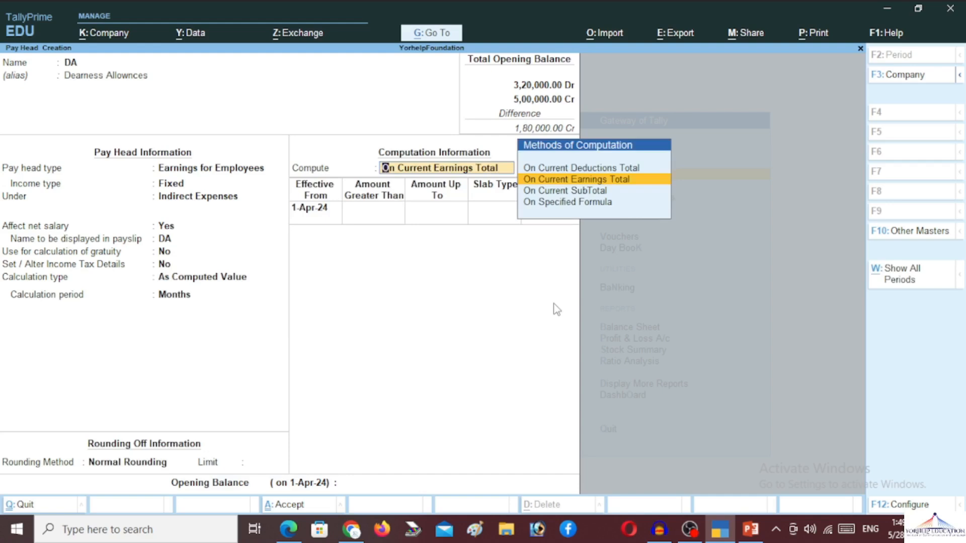
pyautogui.press('Down')
pyautogui.press('Down')
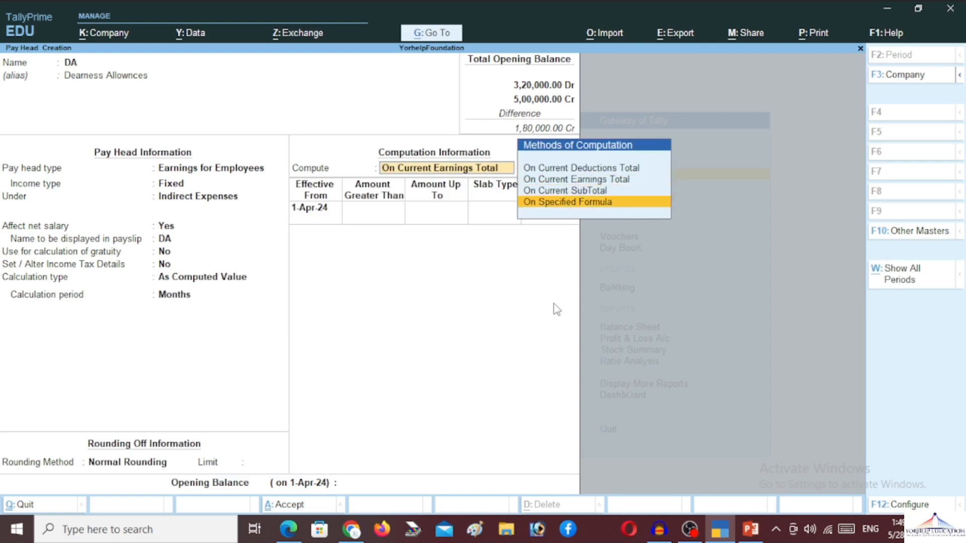
pyautogui.press('Return')
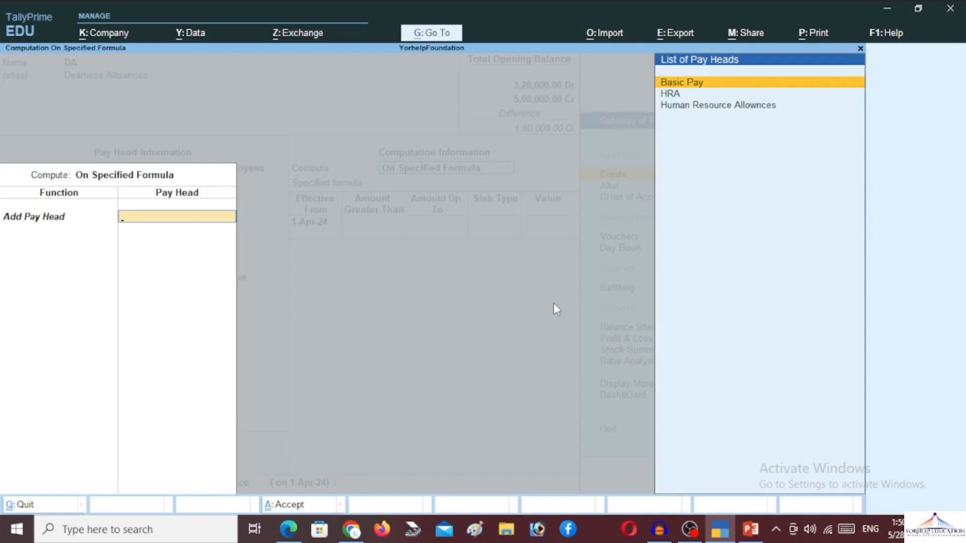
pyautogui.press('Return')
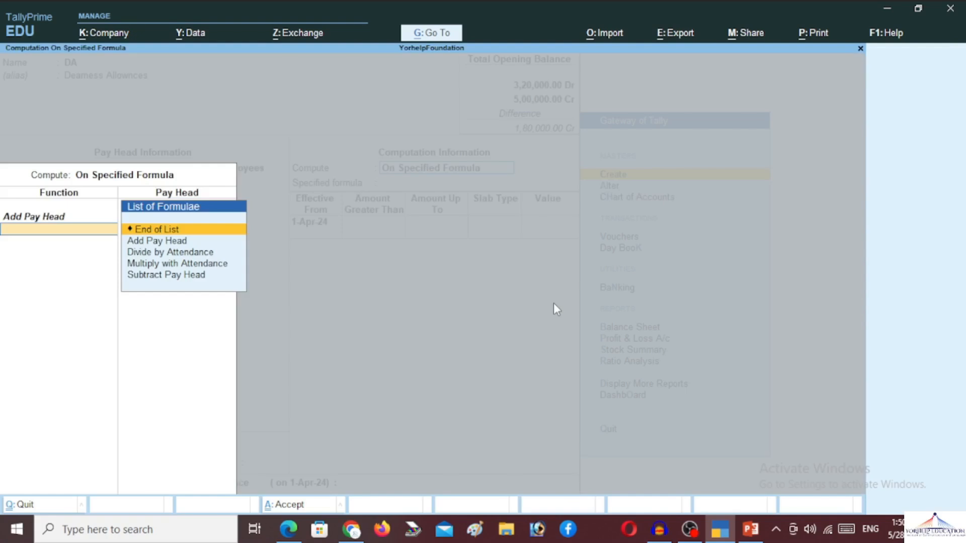
pyautogui.press('Return')
# Step: Set DA to 36% of Basic Pay from 1-Apr-24 and save it
pyautogui.press('Return')
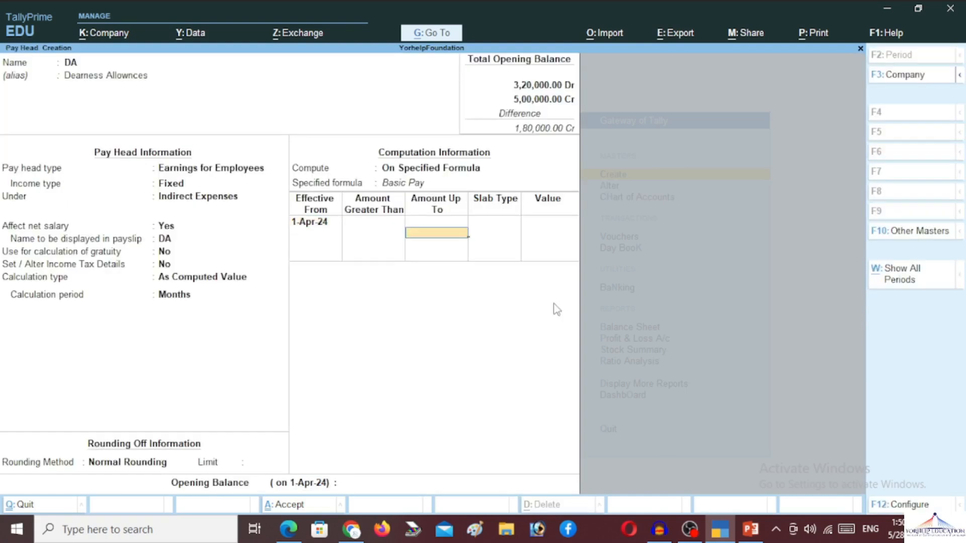
pyautogui.press('Return')
pyautogui.press('Return')
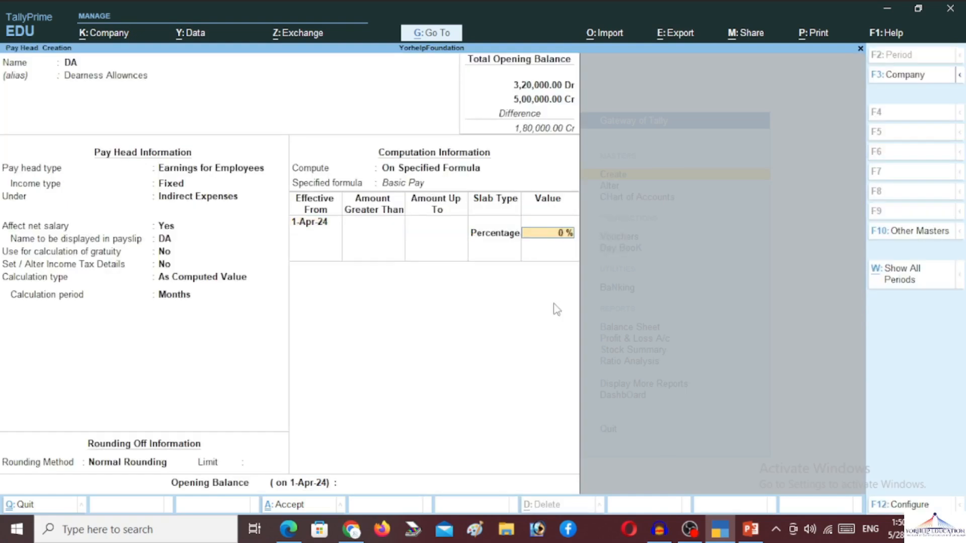
pyautogui.write('36')
pyautogui.press('Return')
pyautogui.press('Return')
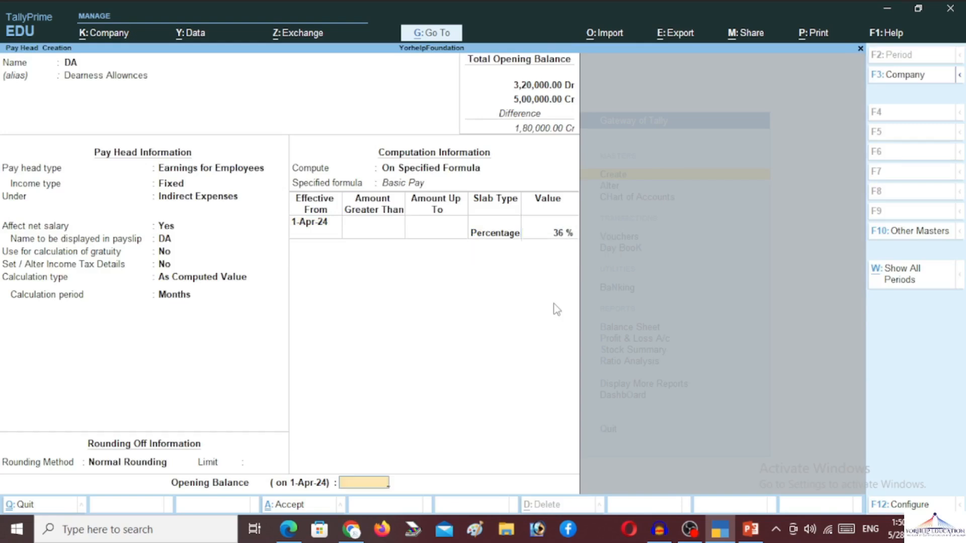
pyautogui.press('Return')
pyautogui.press('Return')
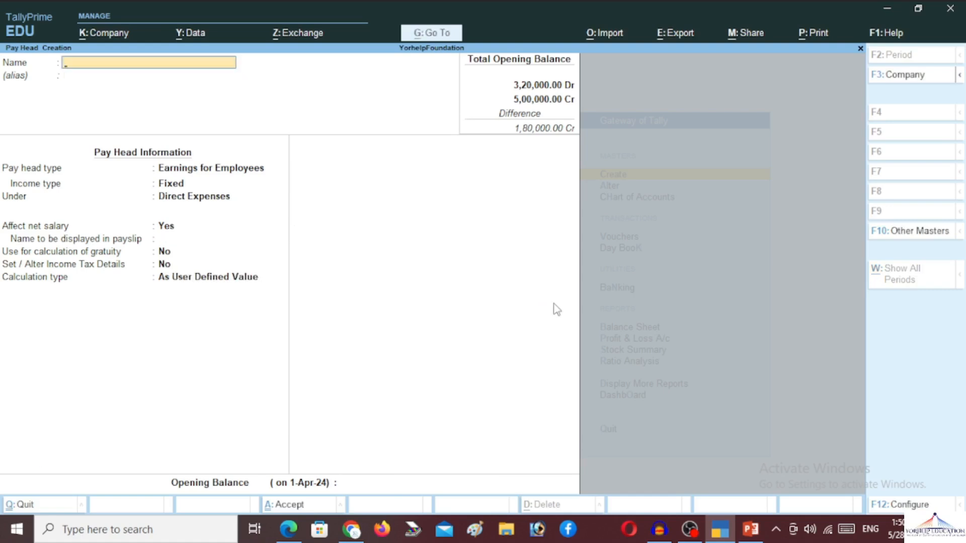
# Step: Enter TA with alias 'Transport Allownces' as a fixed employee earning under Indirect Expenses
pyautogui.write('TA')
pyautogui.press('Return')
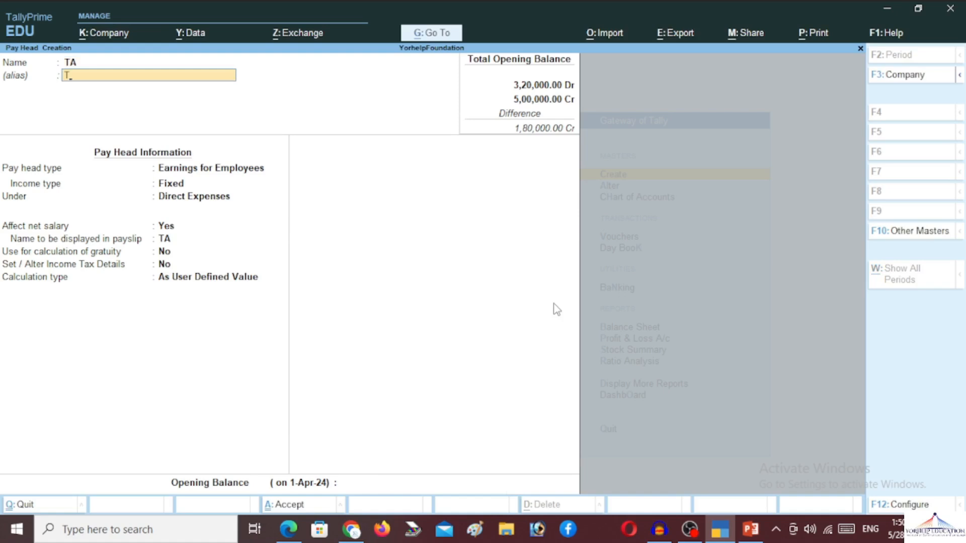
pyautogui.write('Transport Allownces')
pyautogui.press('Return')
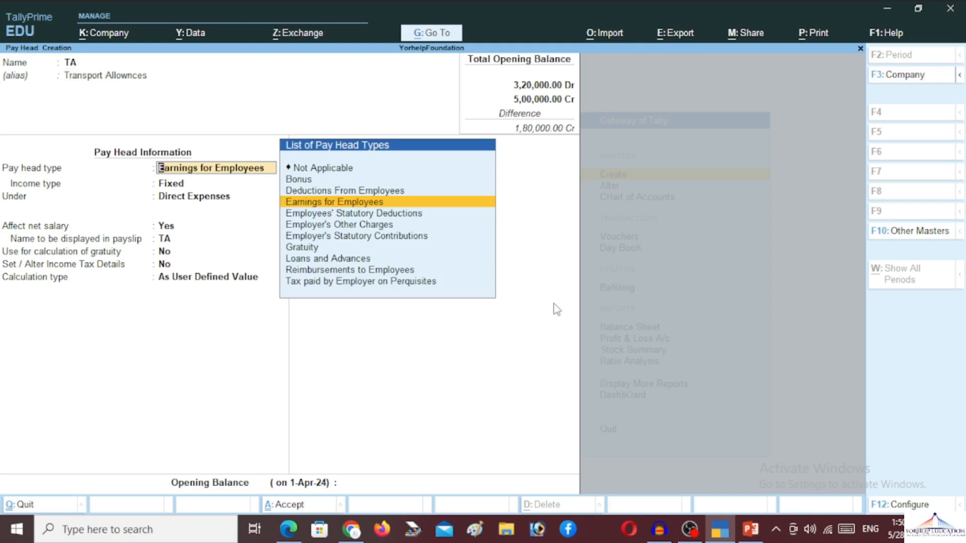
pyautogui.press('Return')
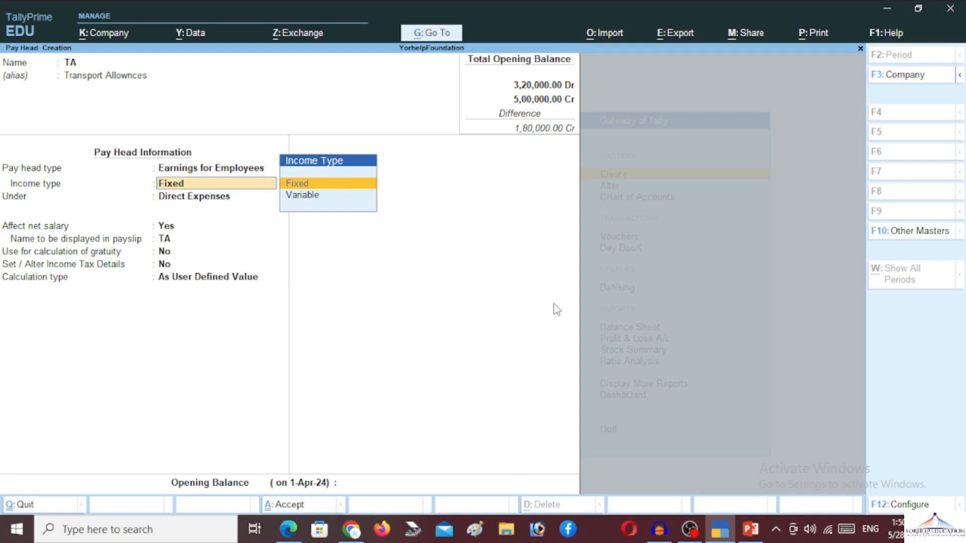
pyautogui.press('Return')
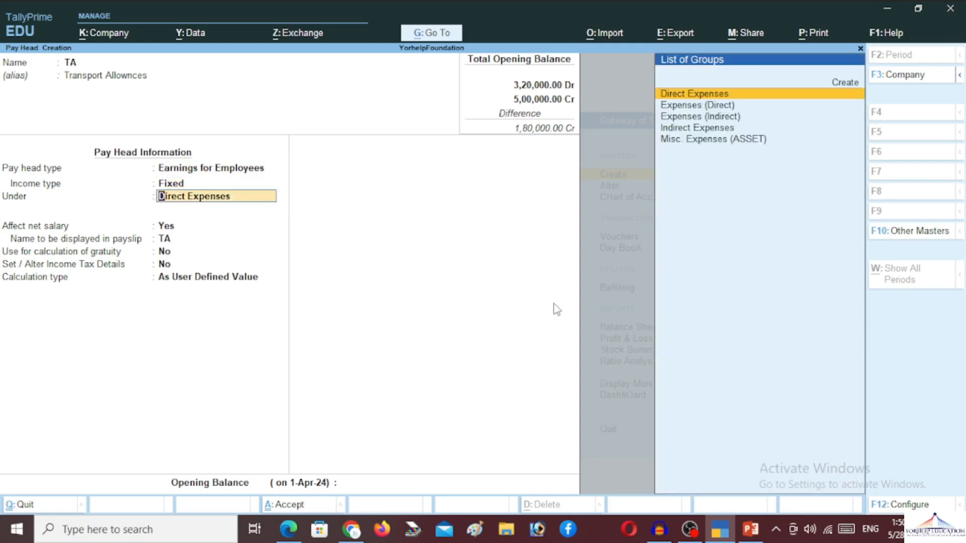
pyautogui.write('in')
pyautogui.press('Return')
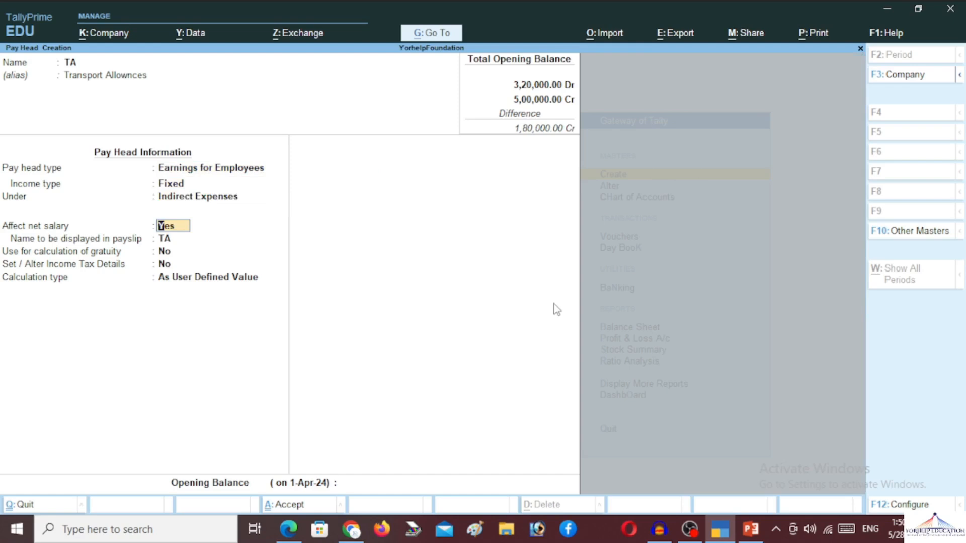
# Step: Keep TA affecting net salary and set its calculation type to As Computed Value
pyautogui.press('Return')
pyautogui.press('Return')
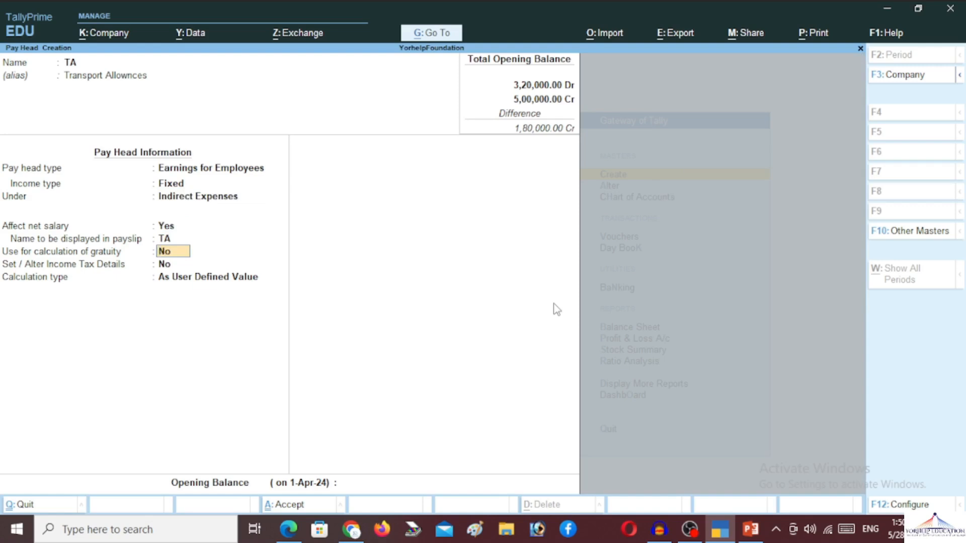
pyautogui.press('Return')
pyautogui.press('Return')
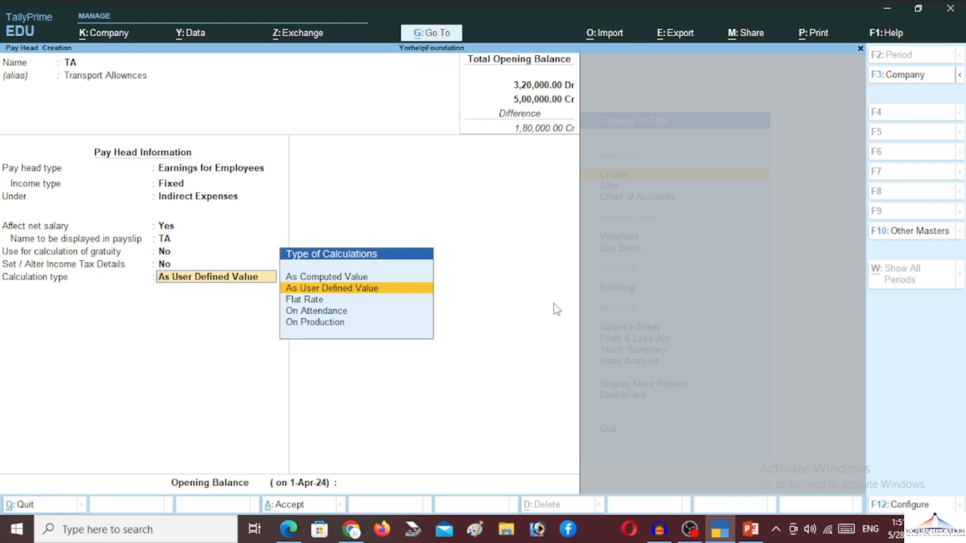
pyautogui.press('Up')
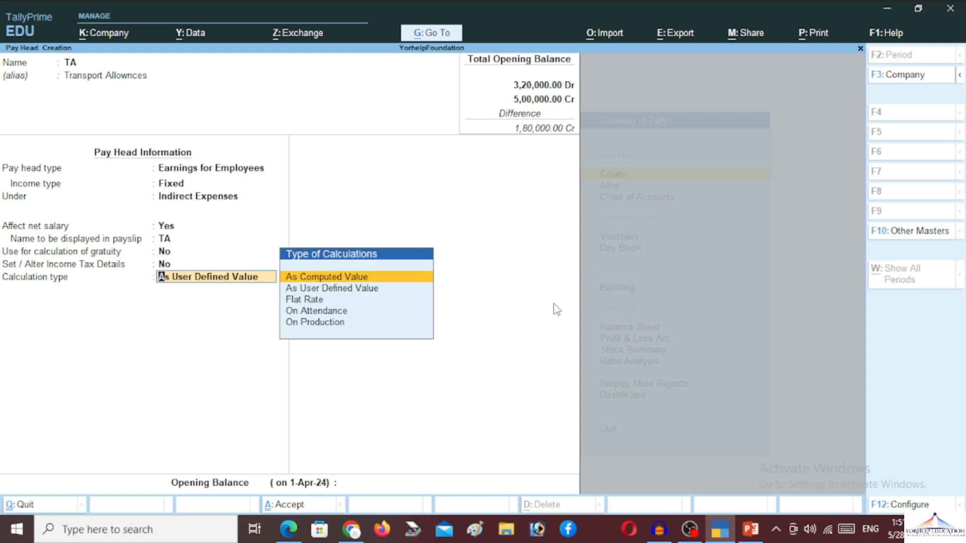
pyautogui.press('Return')
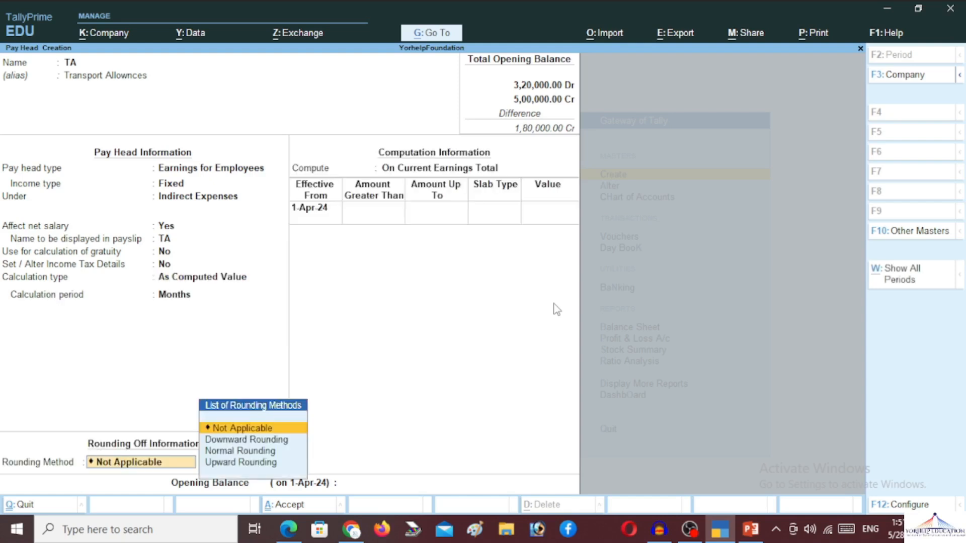
# Step: Choose Normal Rounding and the On Specified Formula computation for TA
pyautogui.press('BackSpace')
pyautogui.press('Return')
pyautogui.press('Down')
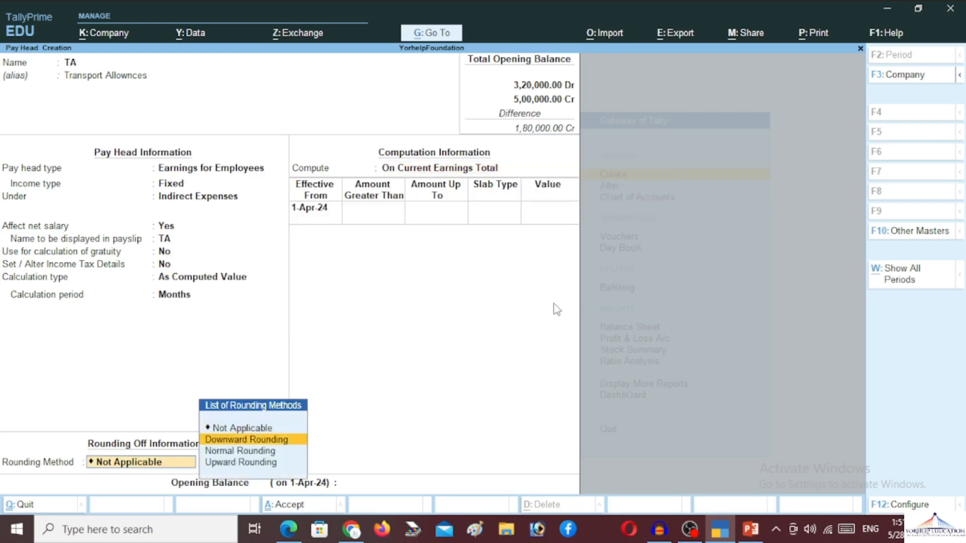
pyautogui.press('Down')
pyautogui.press('Return')
pyautogui.press('BackSpace')
pyautogui.press('BackSpace')
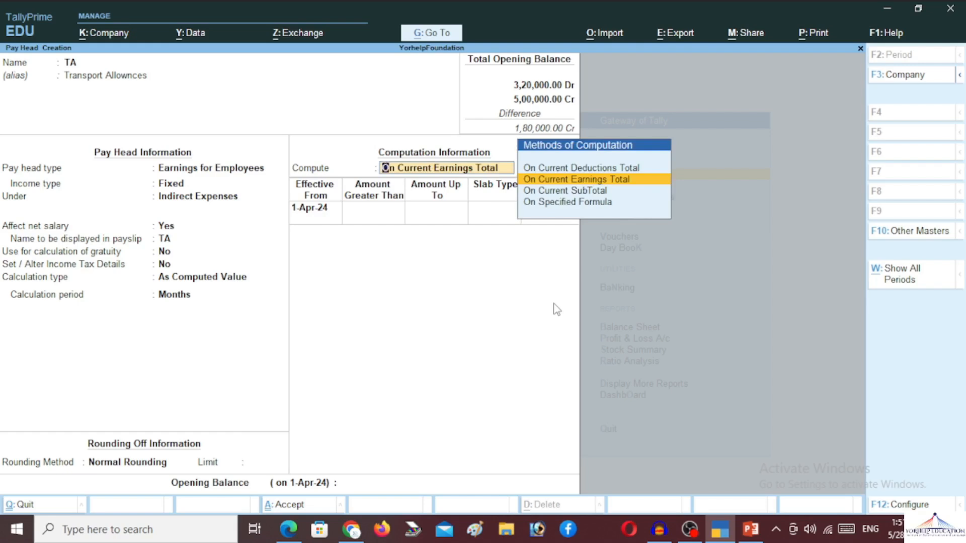
pyautogui.press('Down')
pyautogui.press('Down')
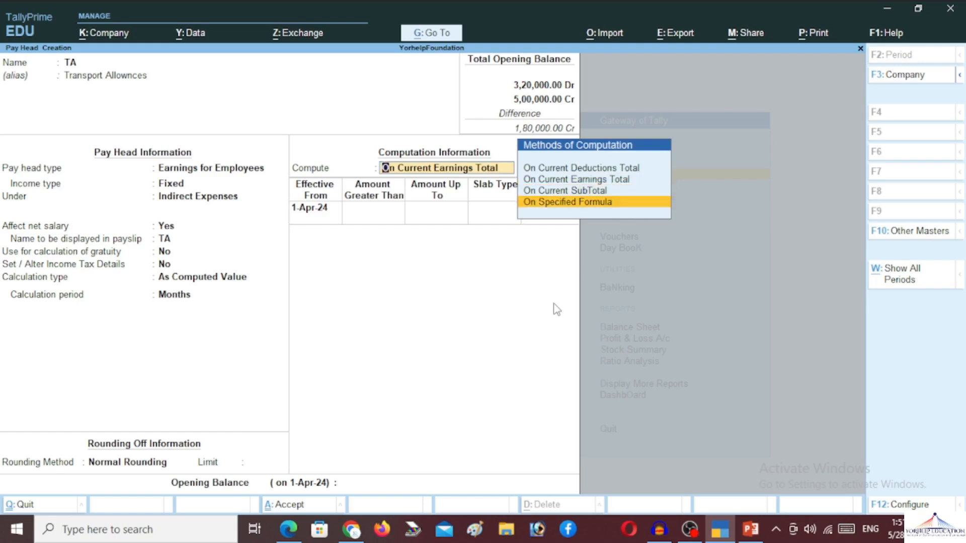
pyautogui.press('Return')
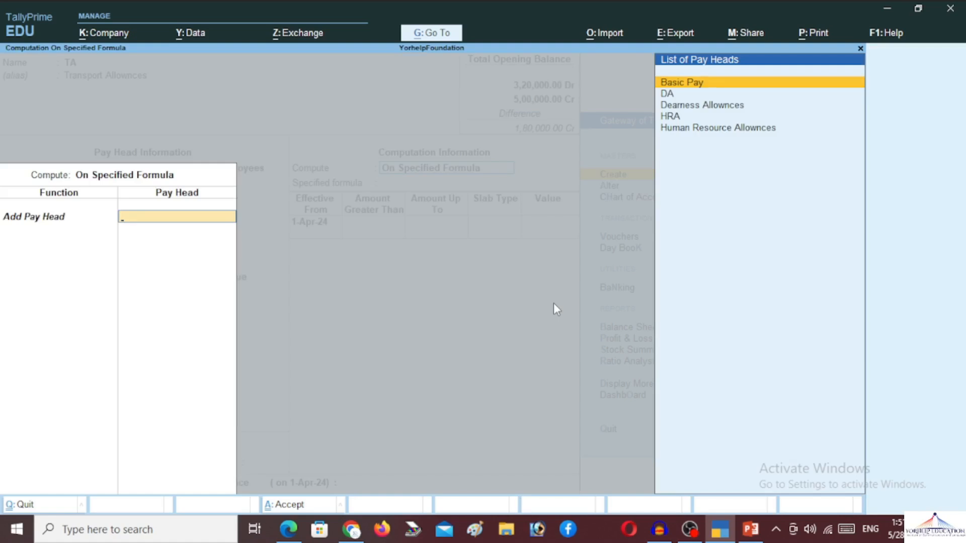
# Step: Base TA's formula on Basic Pay at a 10% slab and save it
pyautogui.press('Down')
pyautogui.press('Up')
pyautogui.press('Return')
pyautogui.press('Return')
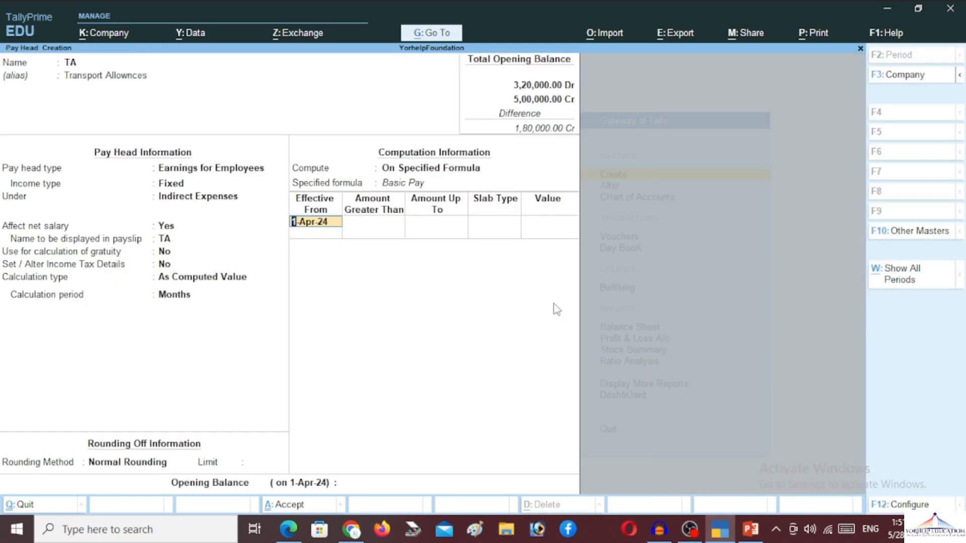
pyautogui.press('Return')
pyautogui.press('Return')
pyautogui.press('Return')
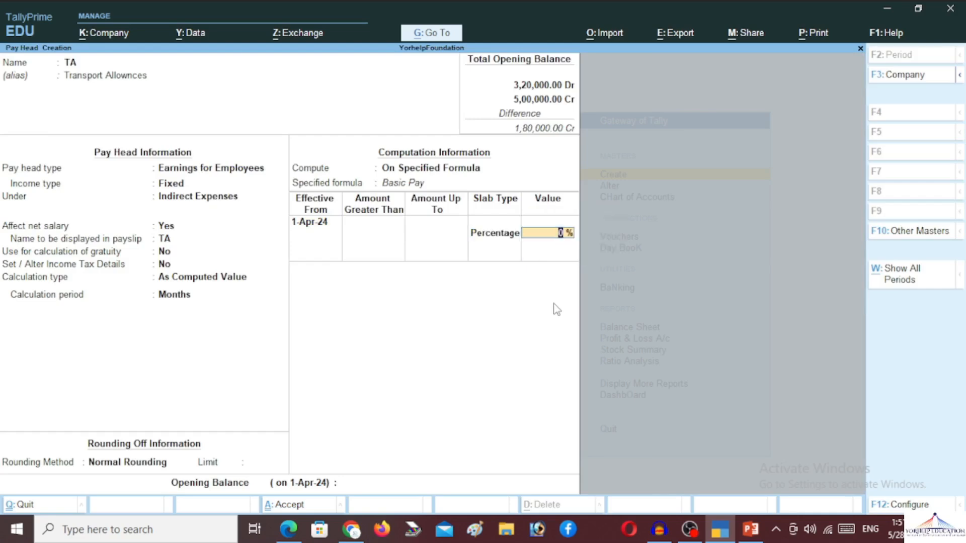
pyautogui.write('10')
pyautogui.press('Return')
pyautogui.press('Return')
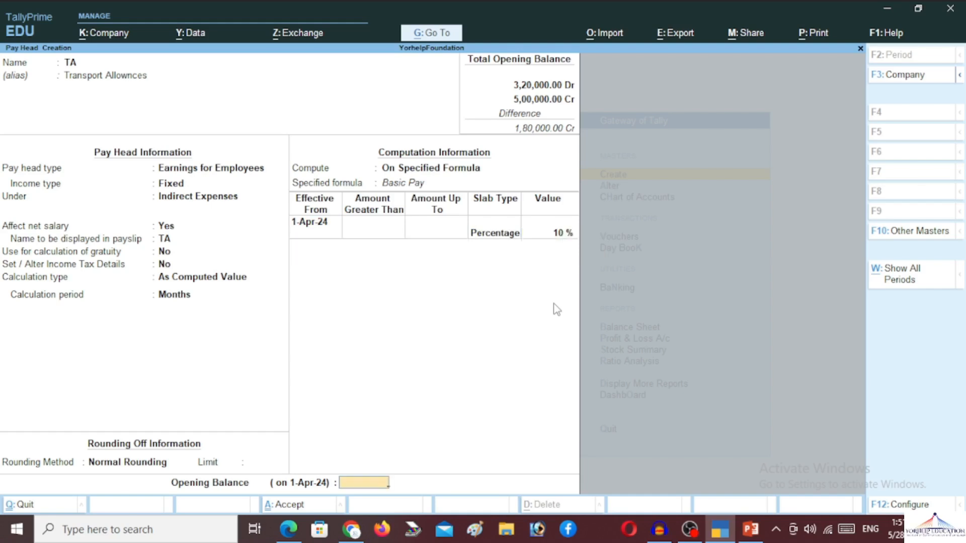
pyautogui.press('Return')
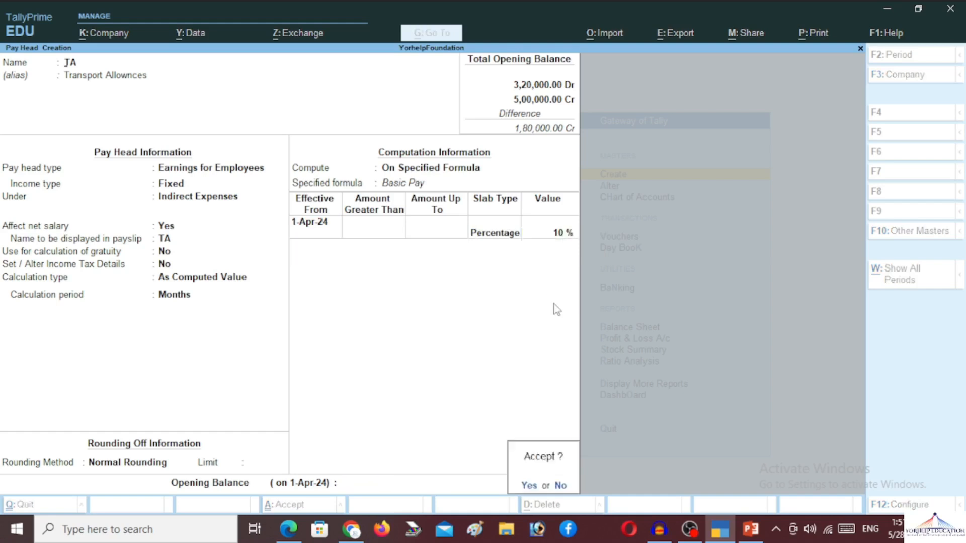
pyautogui.press('Return')
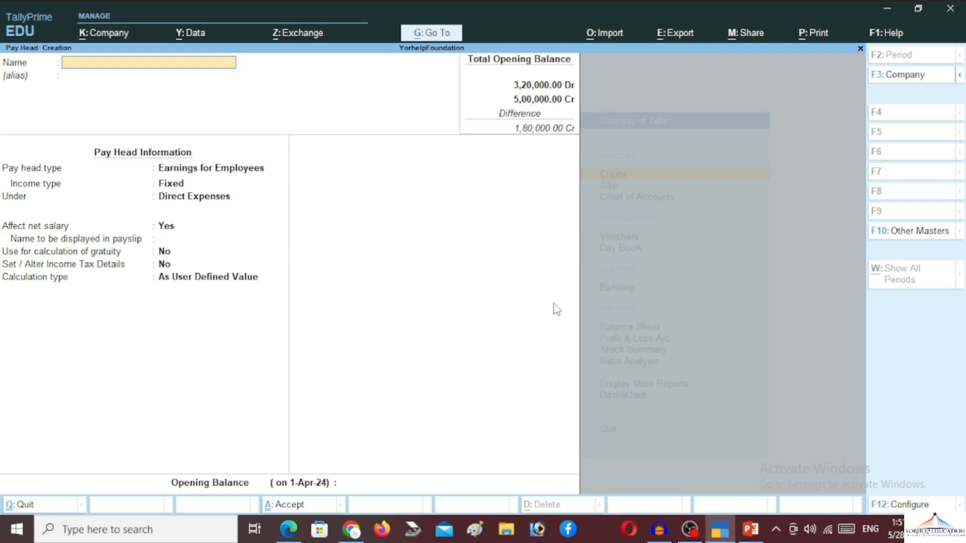
# Step: Name the pay head Bonus, a fixed employee earning under Indirect Expenses, As Computed Value
pyautogui.write('Bonus')
pyautogui.press('Return')
pyautogui.press('Return')
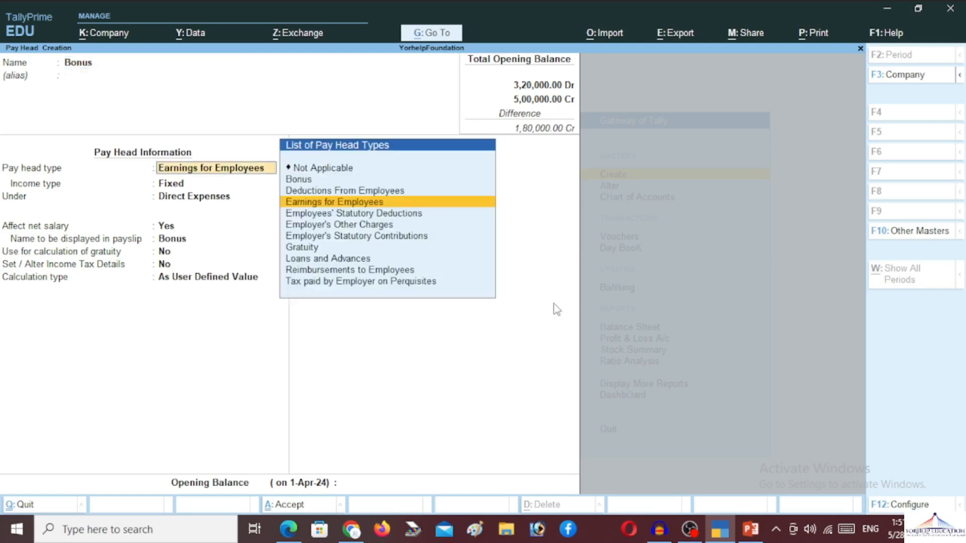
pyautogui.press('Return')
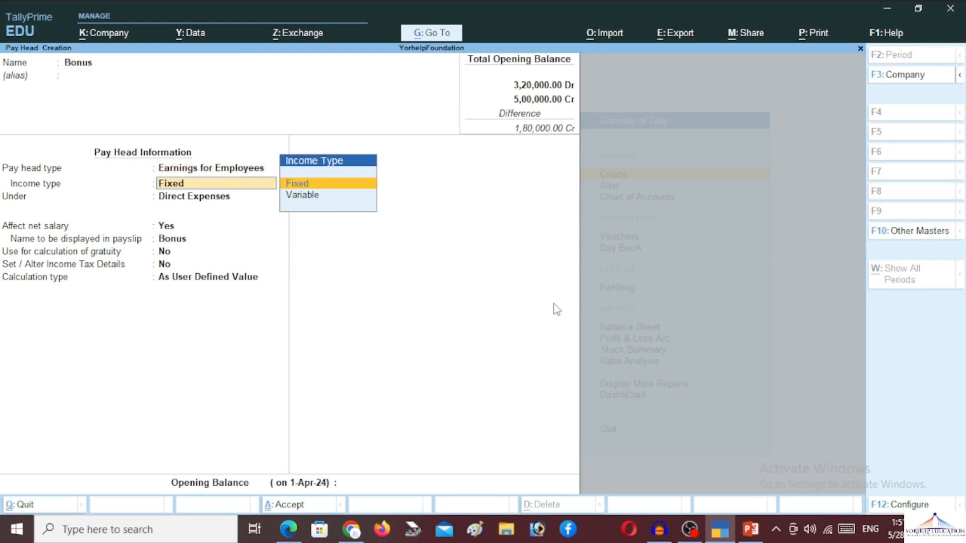
pyautogui.press('Return')
pyautogui.write('In')
pyautogui.press('Return')
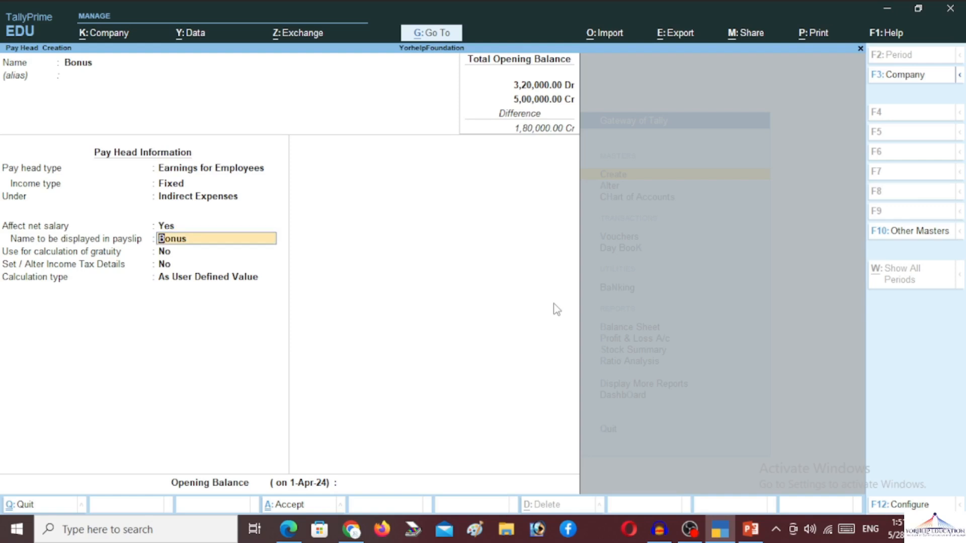
pyautogui.press('Return')
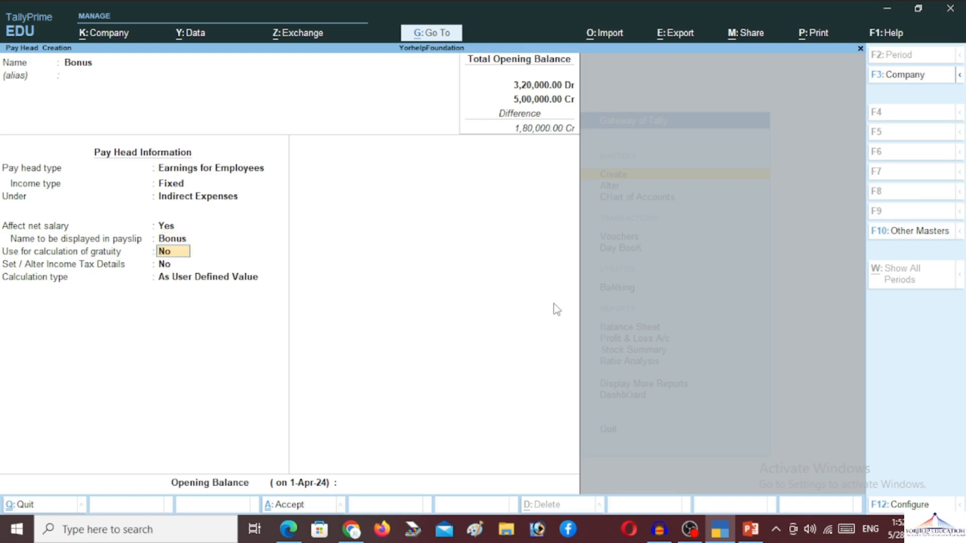
pyautogui.press('Return')
pyautogui.press('Return')
pyautogui.press('Return')
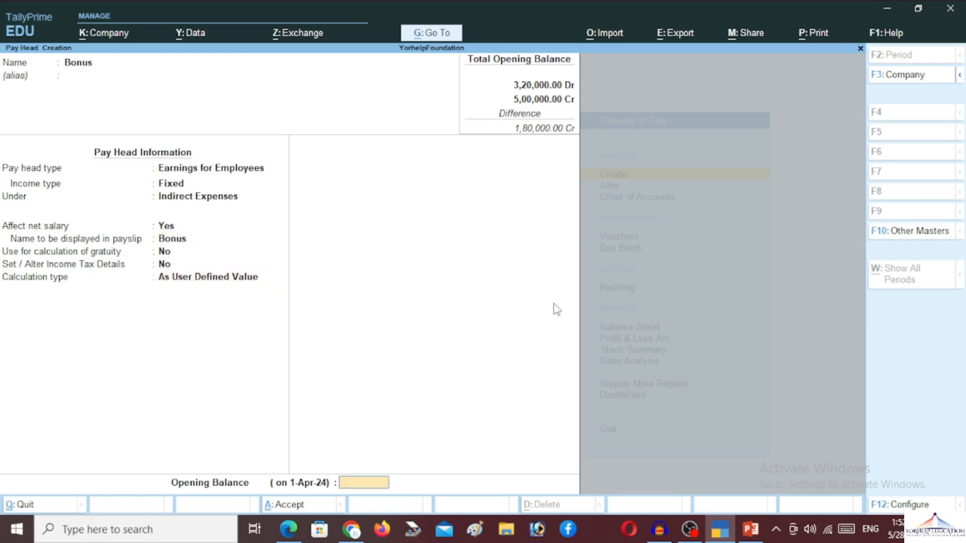
pyautogui.press('BackSpace')
pyautogui.press('Up')
pyautogui.press('Return')
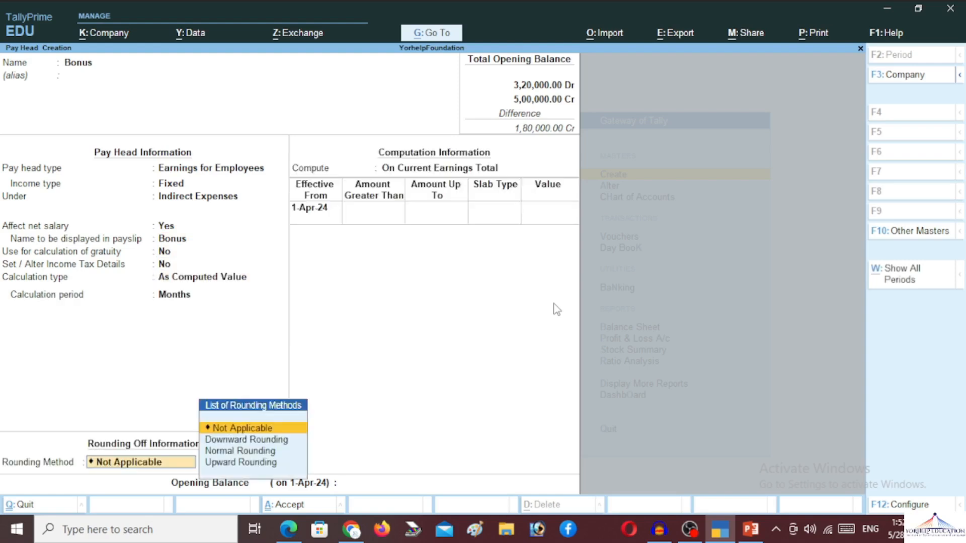
# Step: Give Bonus Normal Rounding and a specified formula of Basic Pay only
pyautogui.press('Down')
pyautogui.press('Down')
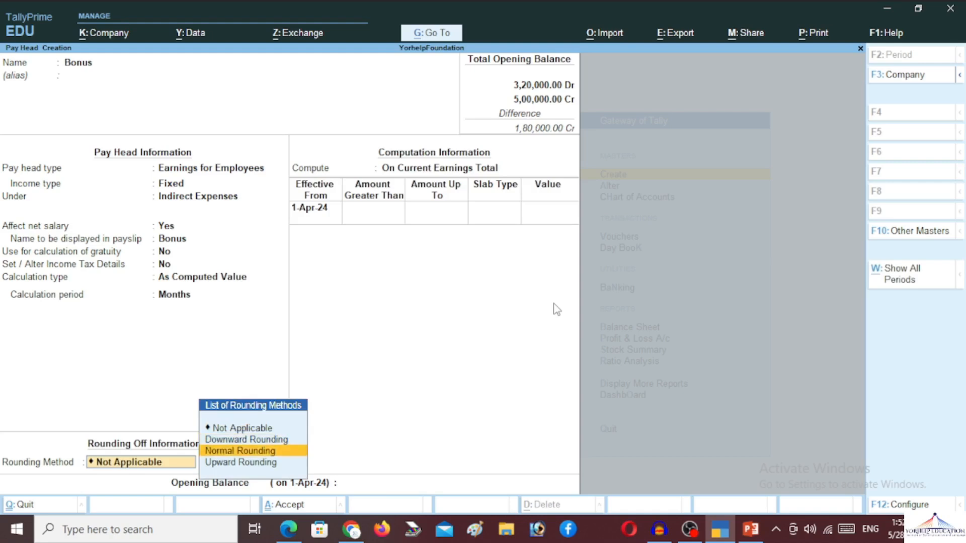
pyautogui.press('Return')
pyautogui.press('Return')
pyautogui.press('Down')
pyautogui.press('Down')
pyautogui.press('Return')
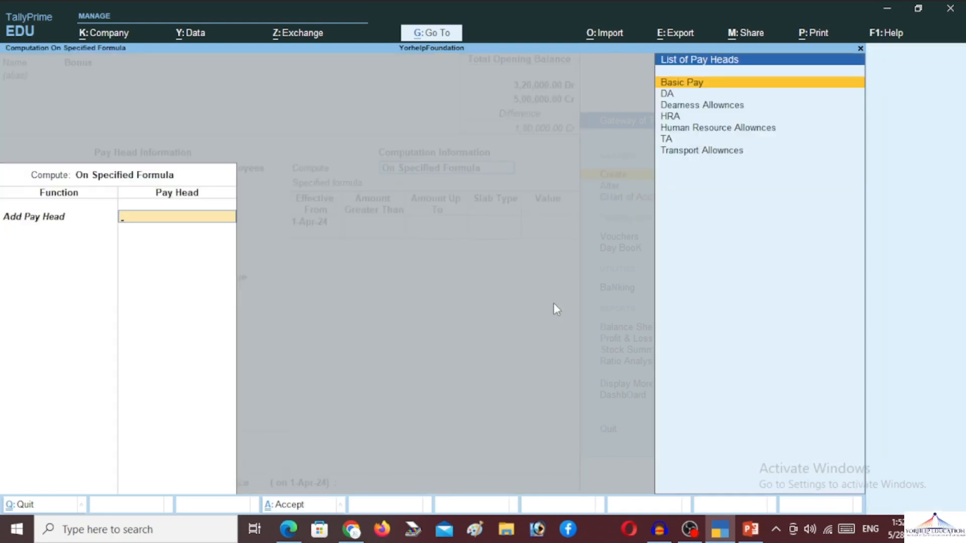
pyautogui.press('Return')
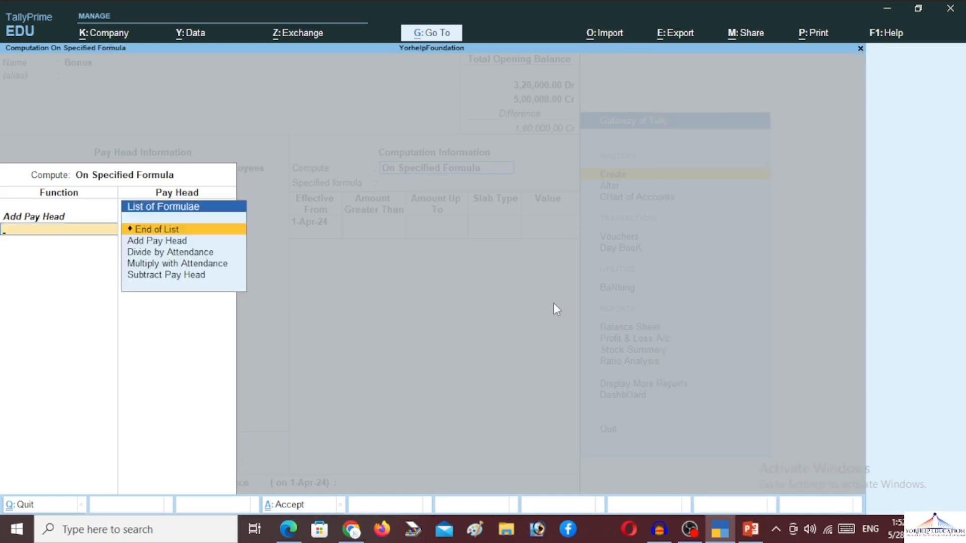
pyautogui.press('Return')
# Step: Add Percentage slabs: 5% up to 5,00,000 and 10% above that
pyautogui.press('Return')
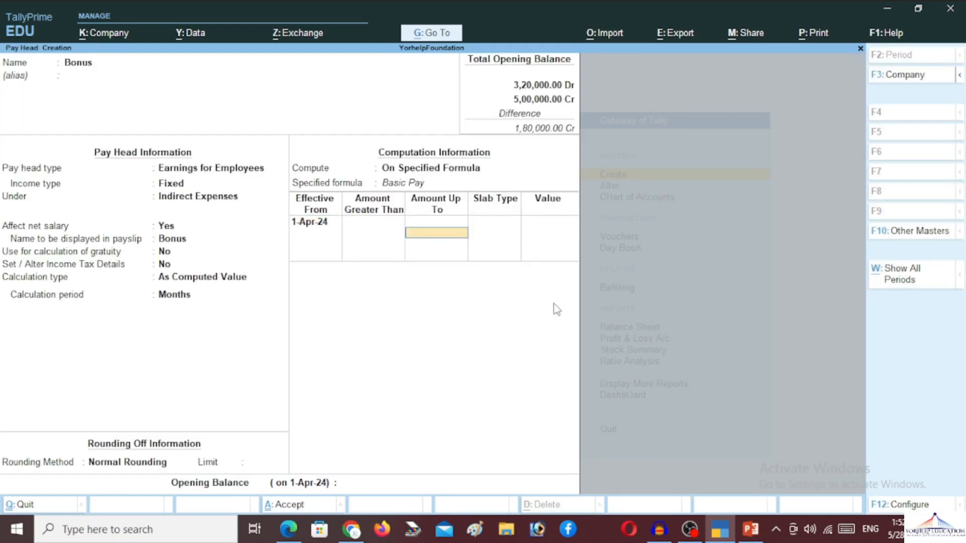
pyautogui.write('50000')
pyautogui.press('Return')
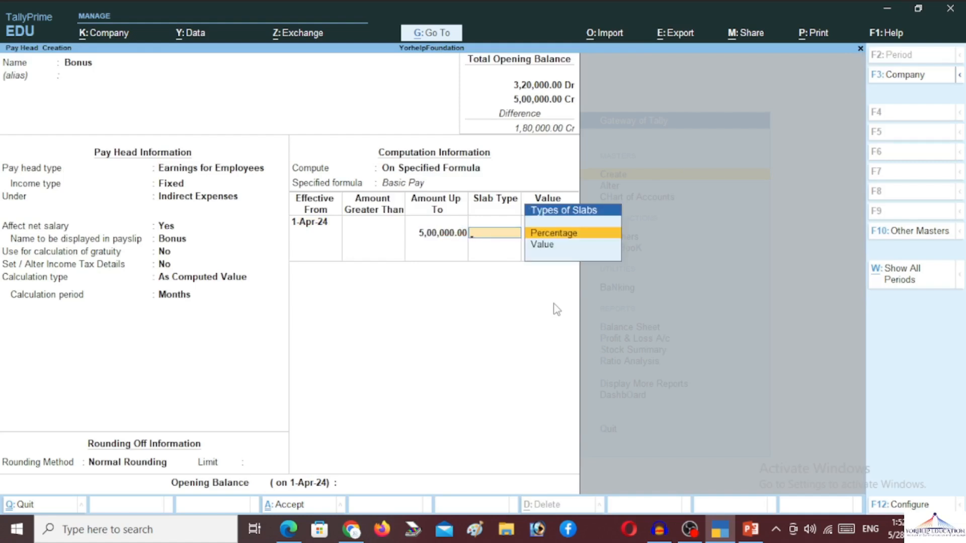
pyautogui.press('Return')
pyautogui.write('5')
pyautogui.press('Return')
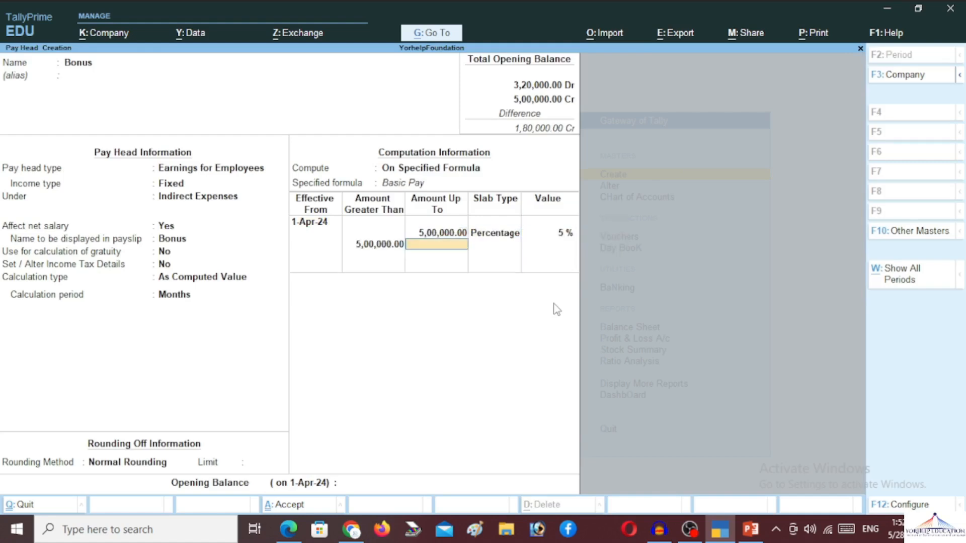
pyautogui.press('Return')
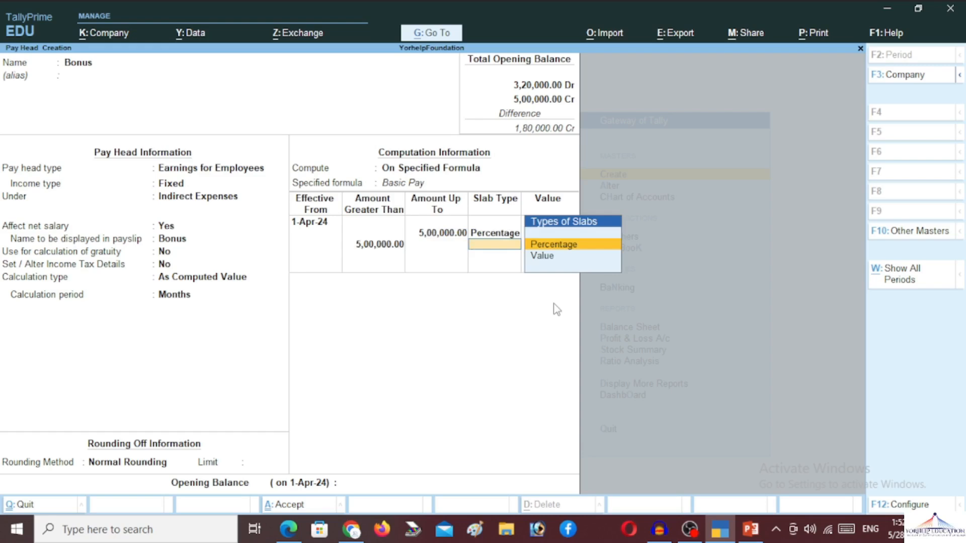
pyautogui.press('Return')
pyautogui.write('10')
pyautogui.press('Return')
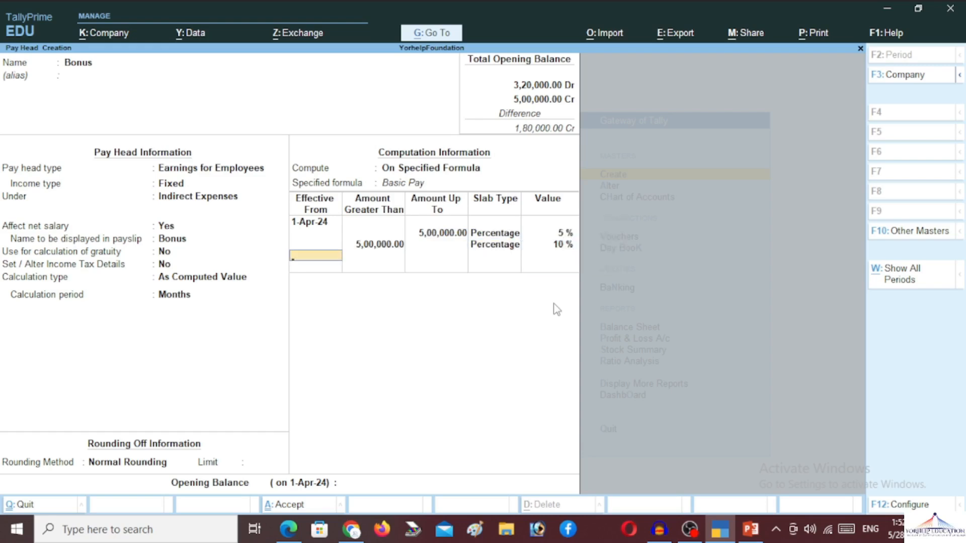
pyautogui.press('Return')
pyautogui.press('Return')
pyautogui.press('Return')
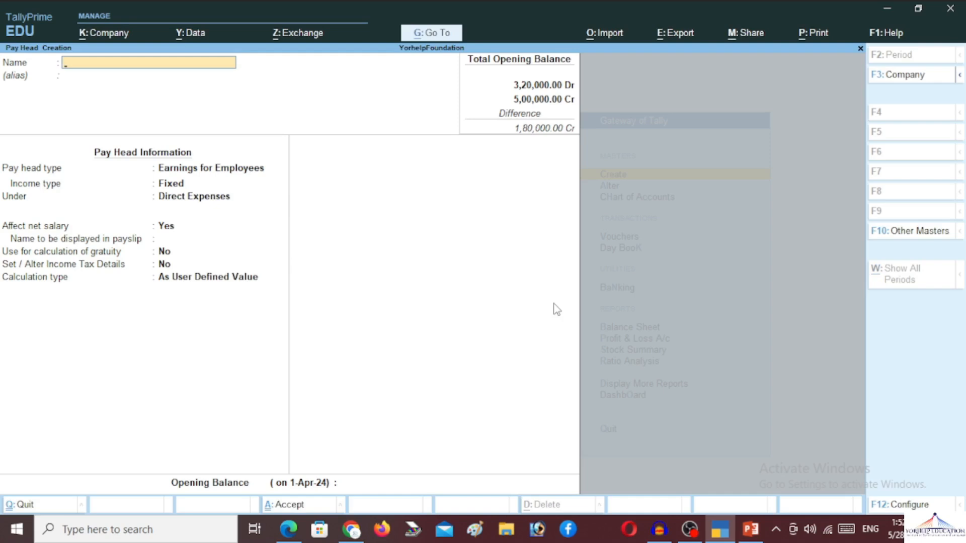
# Step: Name the pay head EPF with no alias, as a Deduction From Employees
pyautogui.write('EPF')
pyautogui.press('Return')
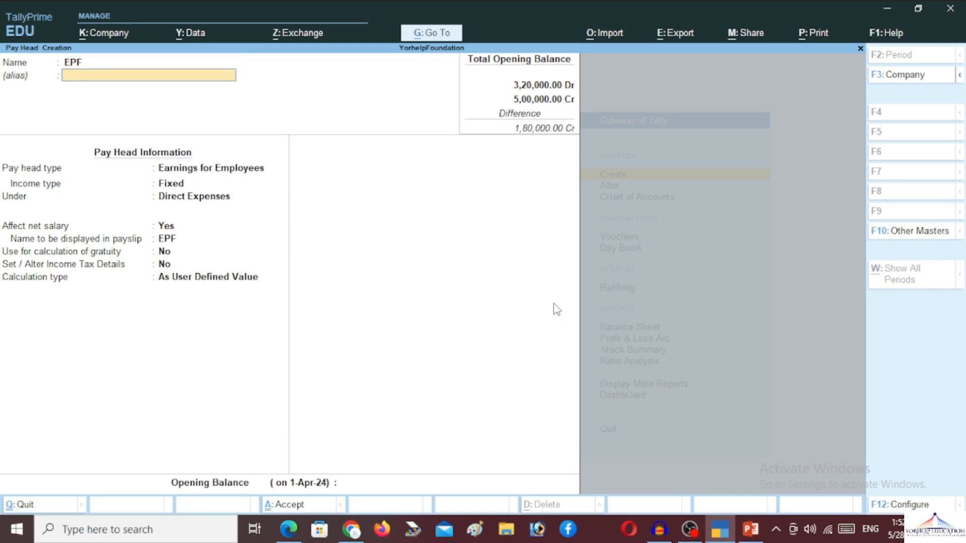
pyautogui.write('Employee Pro')
pyautogui.press('BackSpace')
pyautogui.press('BackSpace')
pyautogui.press('BackSpace')
pyautogui.press('BackSpace')
pyautogui.press('BackSpace')
pyautogui.press('BackSpace')
pyautogui.press('BackSpace')
pyautogui.press('BackSpace')
pyautogui.press('BackSpace')
pyautogui.press('BackSpace')
pyautogui.press('BackSpace')
pyautogui.press('BackSpace')
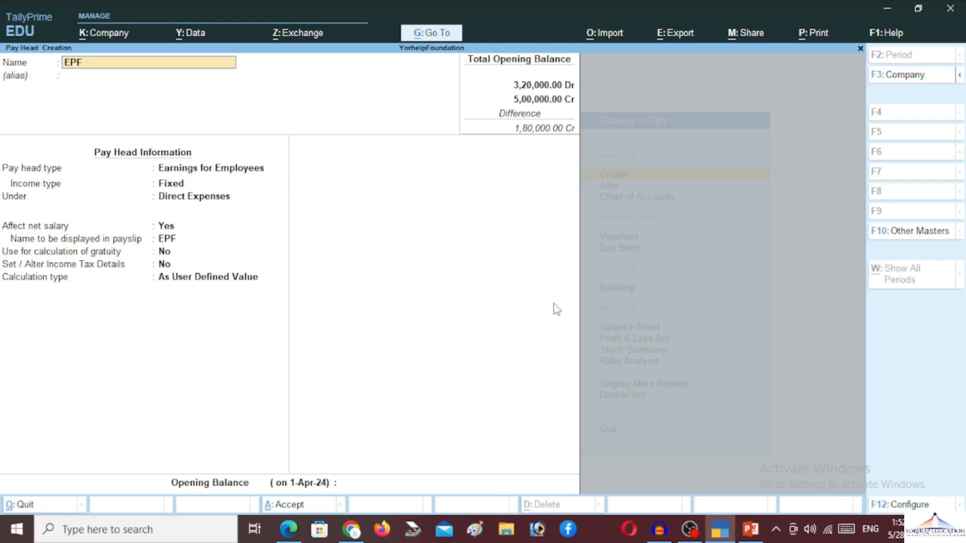
pyautogui.press('Return')
pyautogui.press('Return')
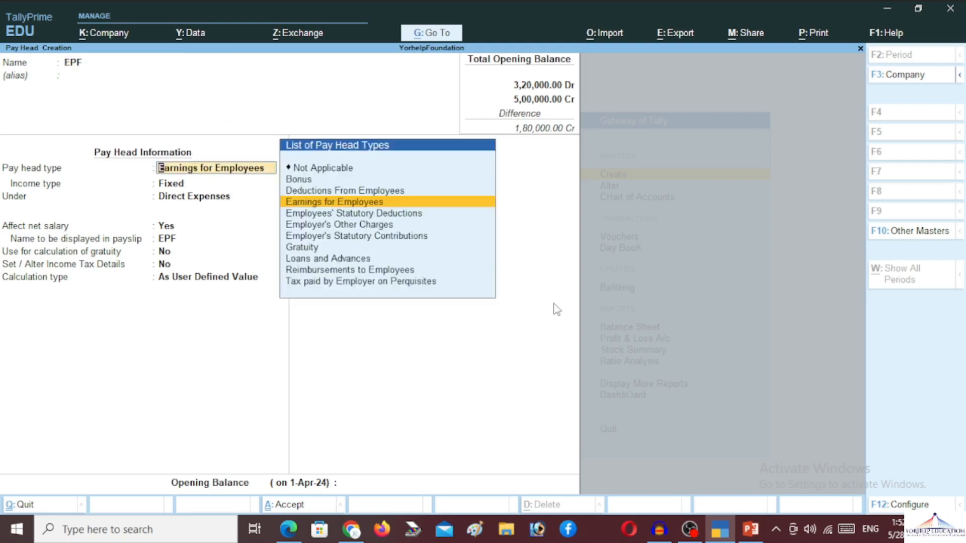
pyautogui.press('Up')
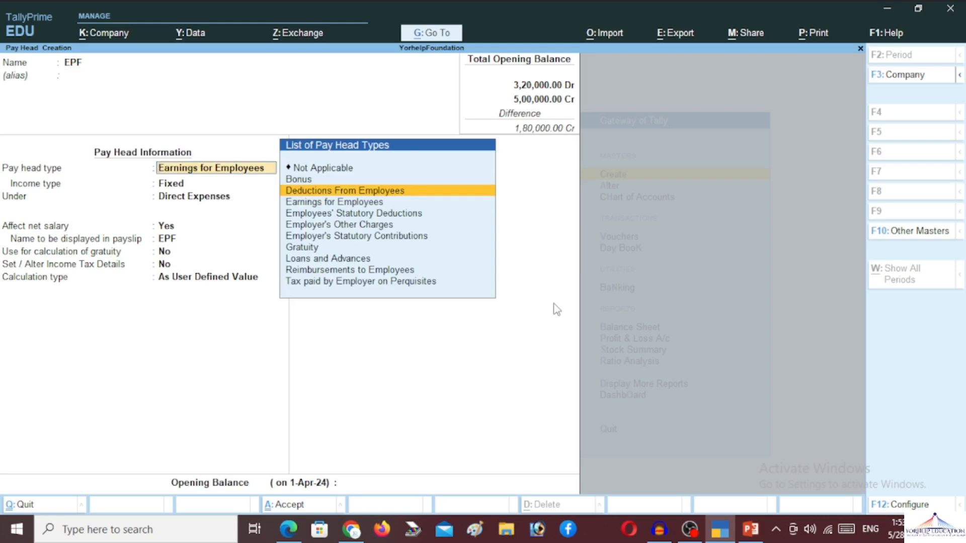
pyautogui.press('Return')
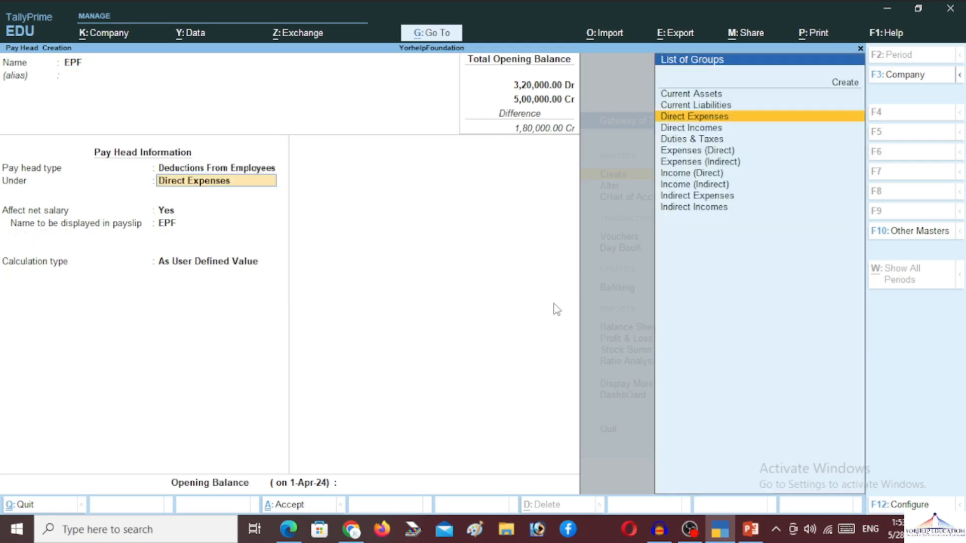
# Step: Put EPF under Current Liabilities, affecting net salary, calculated As Computed Value
pyautogui.press('Up')
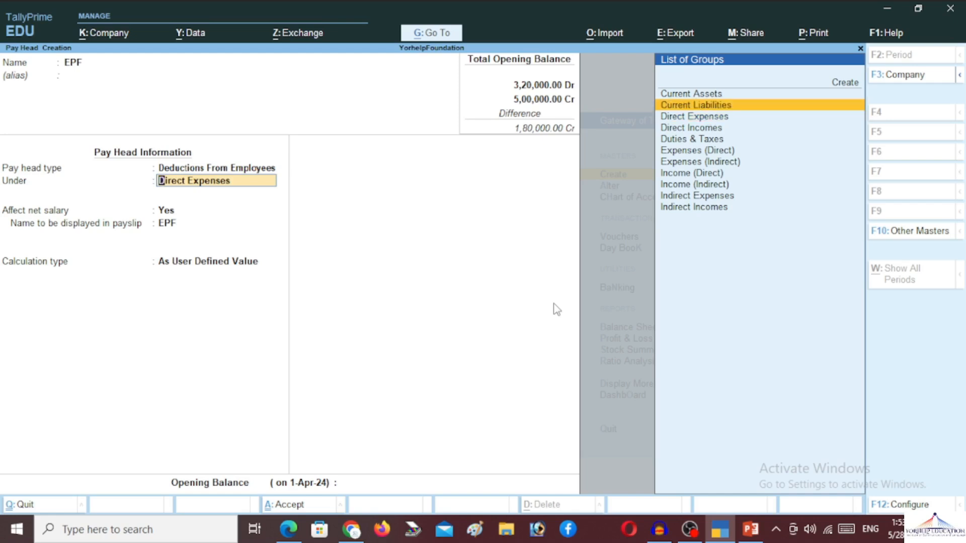
pyautogui.press('Return')
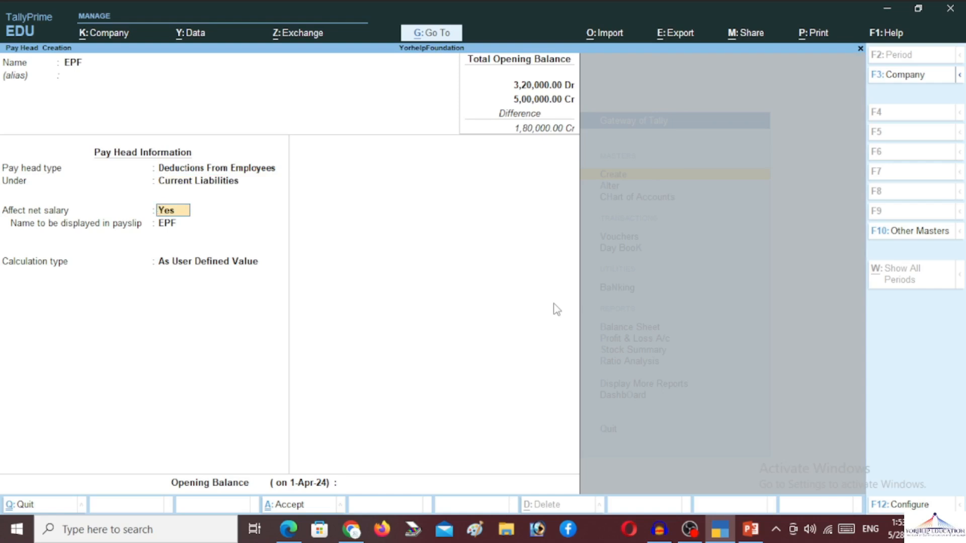
pyautogui.press('Return')
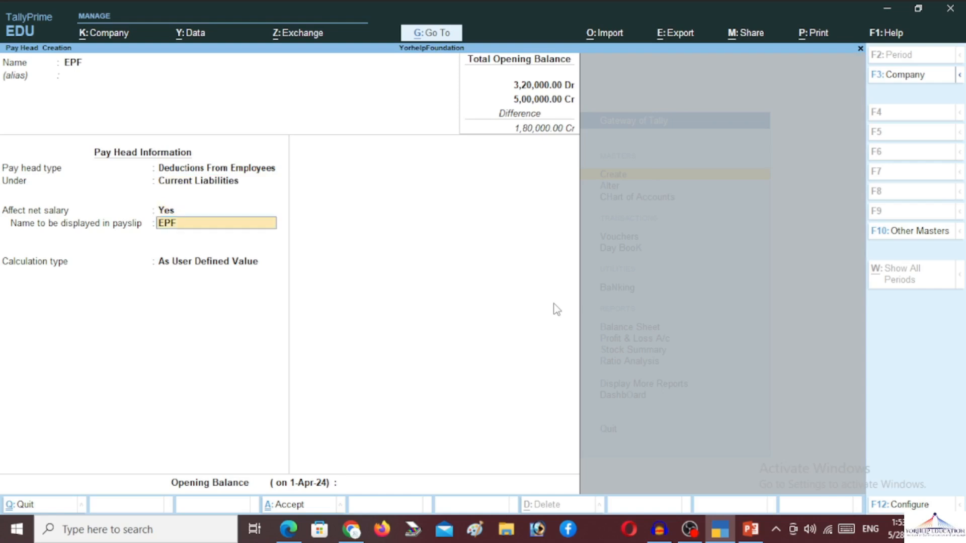
pyautogui.press('Return')
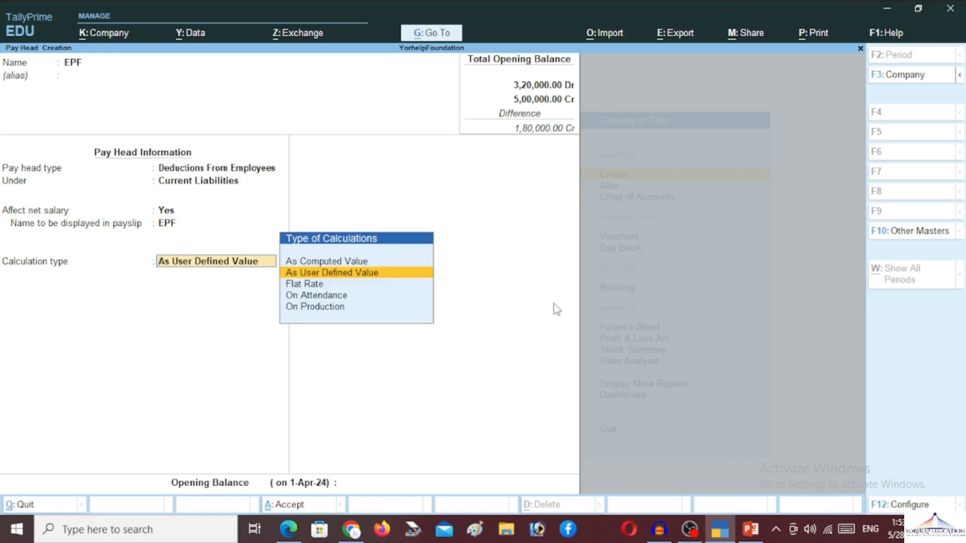
pyautogui.press('Up')
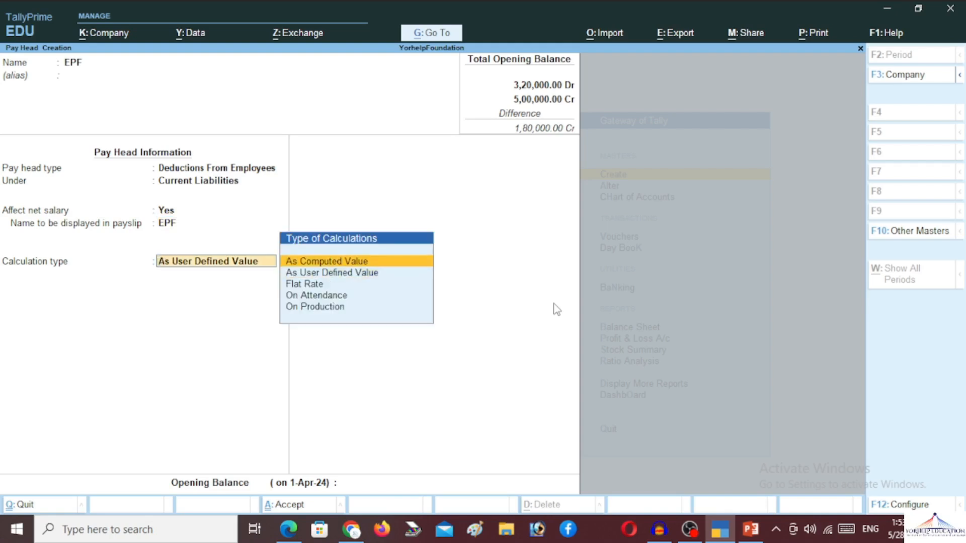
pyautogui.press('Return')
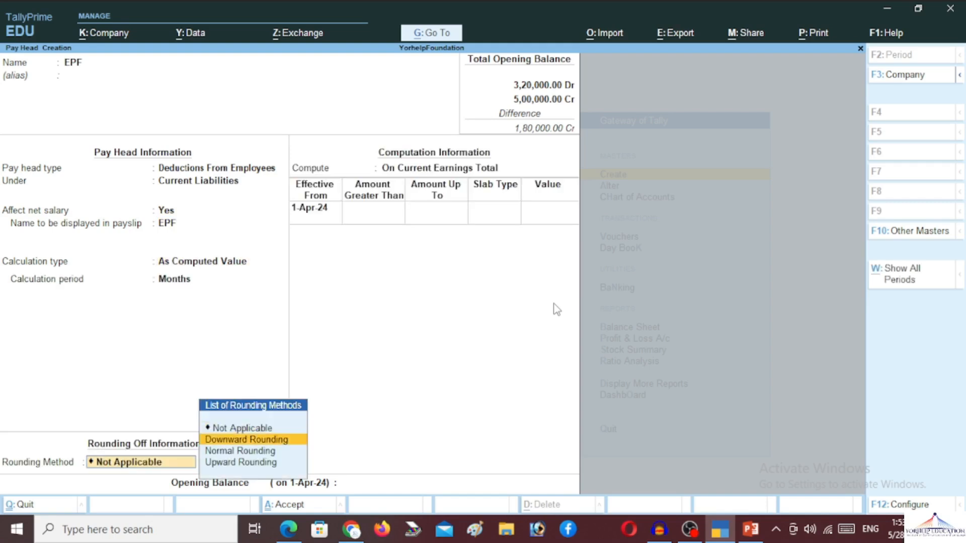
pyautogui.press('Down')
pyautogui.press('Down')
# Step: Set Normal Rounding and switch EPF's computation to On Specified Formula
pyautogui.press('Return')
pyautogui.press('Return')
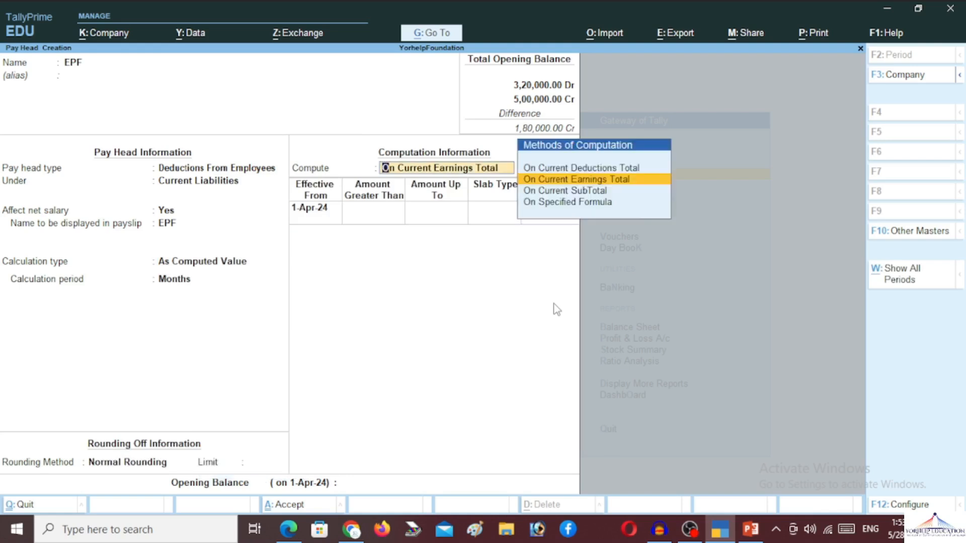
pyautogui.press('Up')
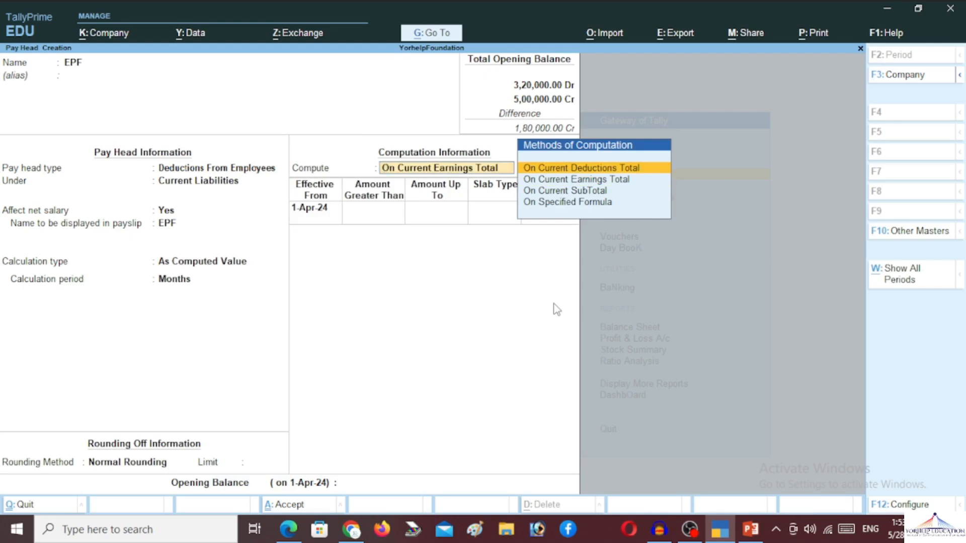
pyautogui.write('e')
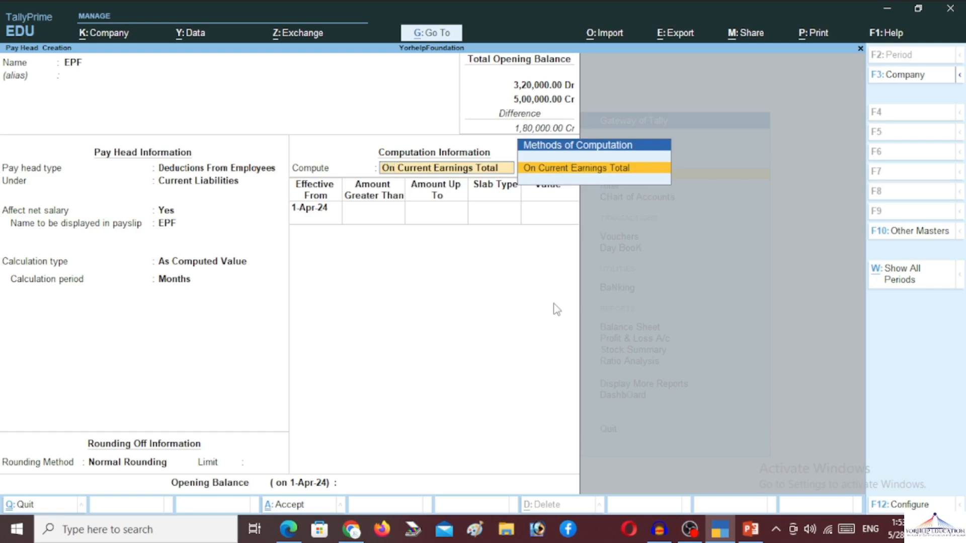
pyautogui.press('Return')
pyautogui.press('Return')
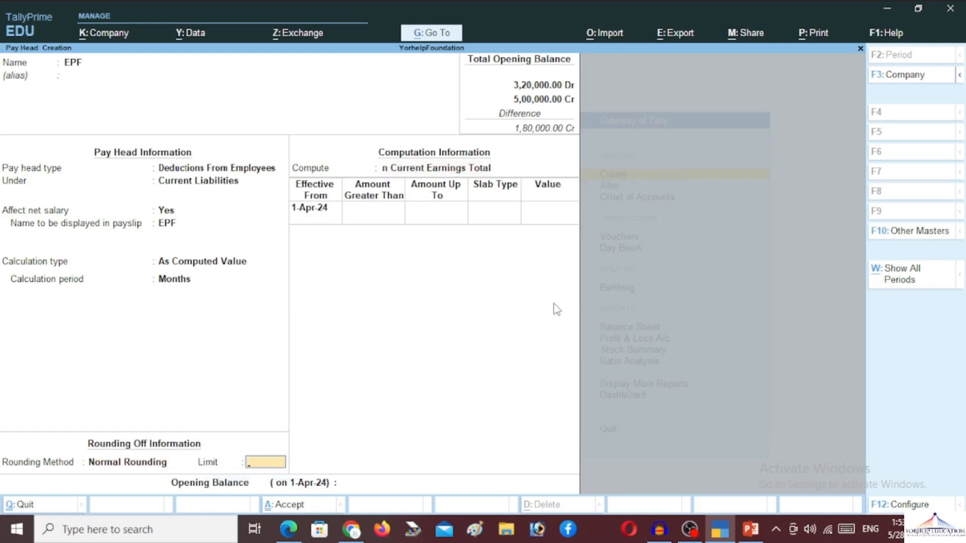
pyautogui.press('BackSpace')
pyautogui.press('BackSpace')
pyautogui.press('Down')
pyautogui.press('Down')
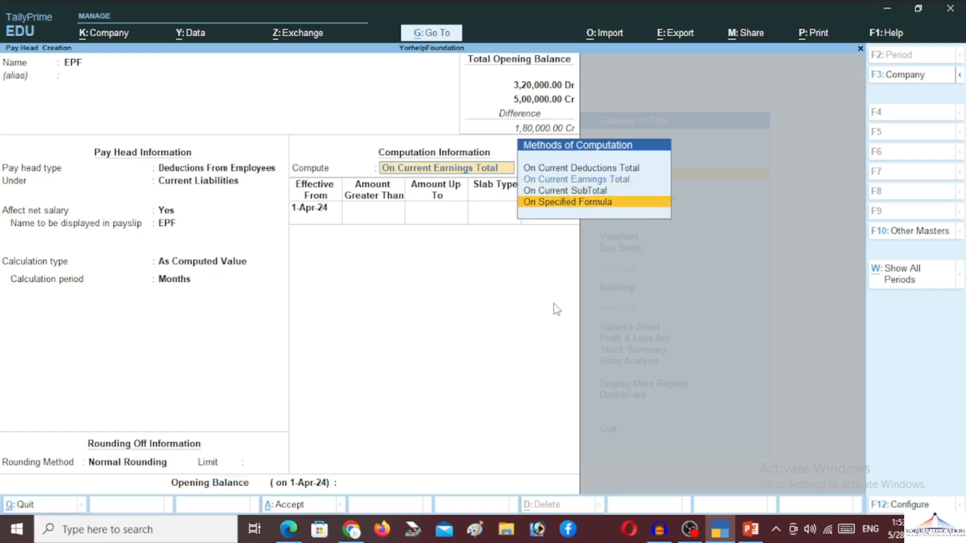
pyautogui.press('Return')
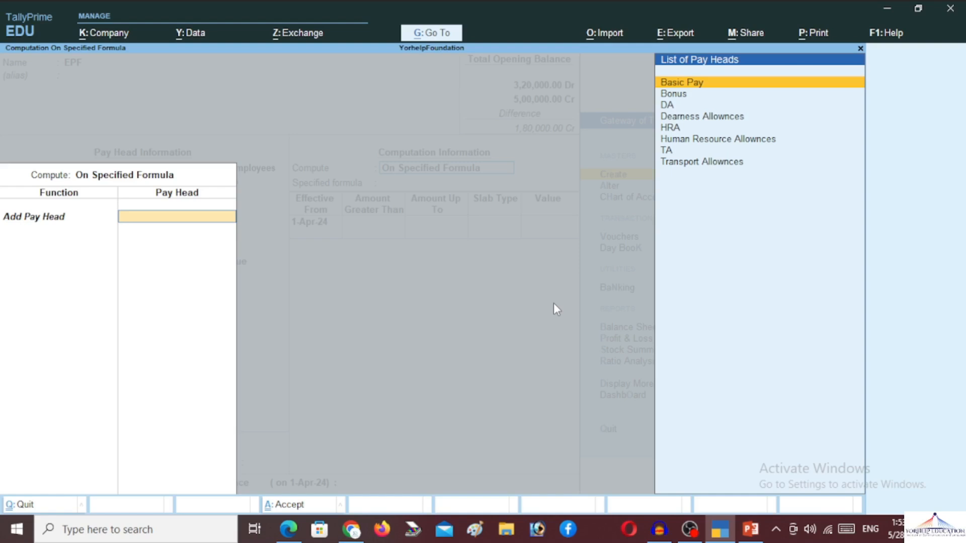
# Step: Add Basic Pay and Bonus to the EPF formula
pyautogui.press('Return')
pyautogui.press('Down')
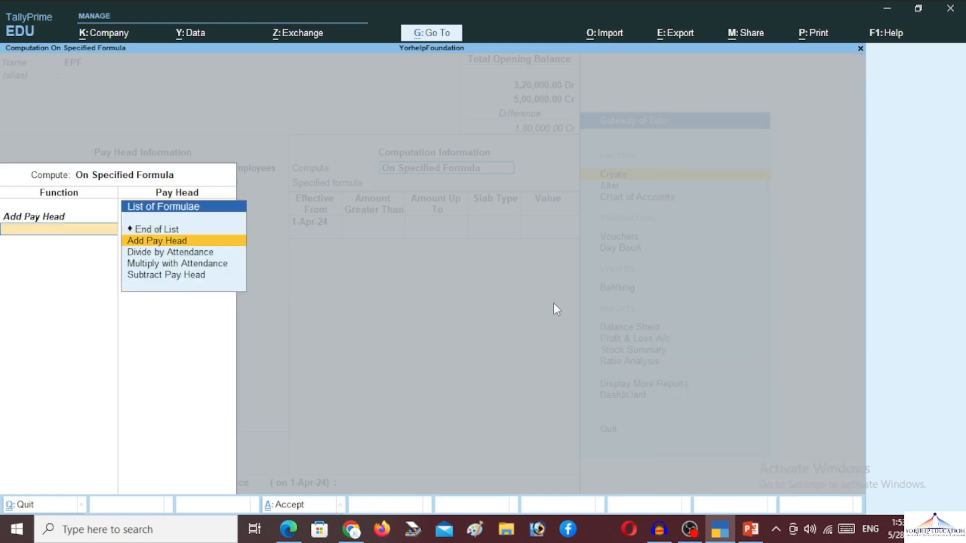
pyautogui.press('Return')
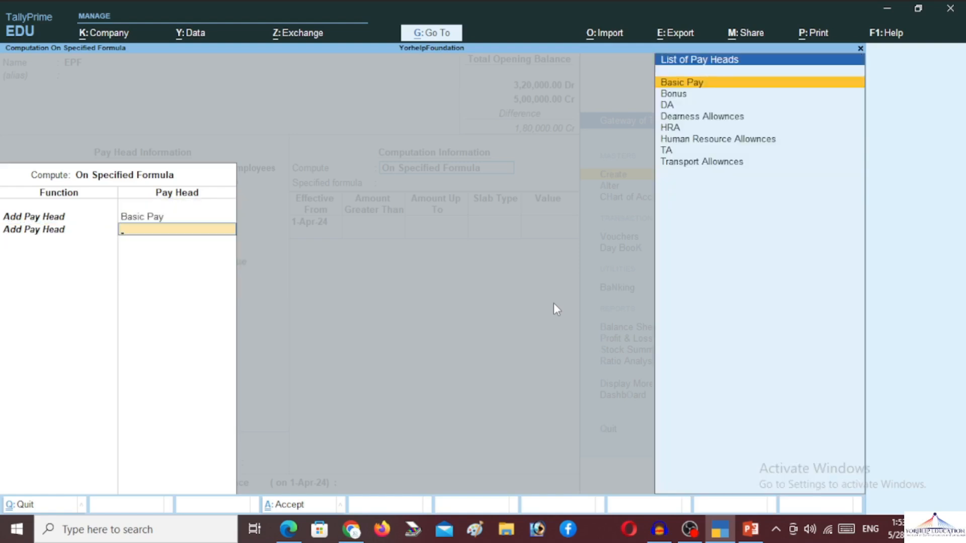
pyautogui.press('Down')
pyautogui.press('Return')
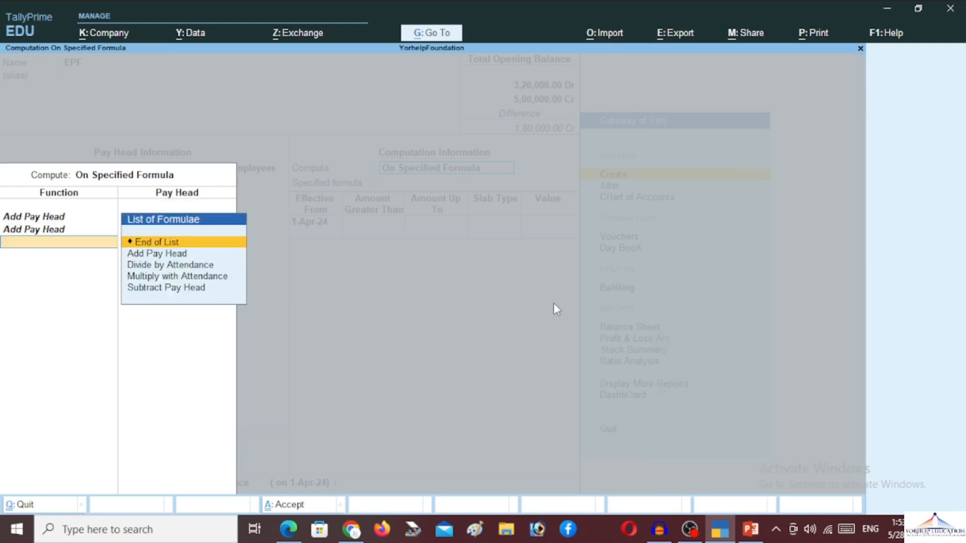
pyautogui.press('Down')
pyautogui.press('Return')
# Step: Add DA and HRA to the EPF formula and end the pay head list
pyautogui.press('Down')
pyautogui.press('Down')
pyautogui.press('Down')
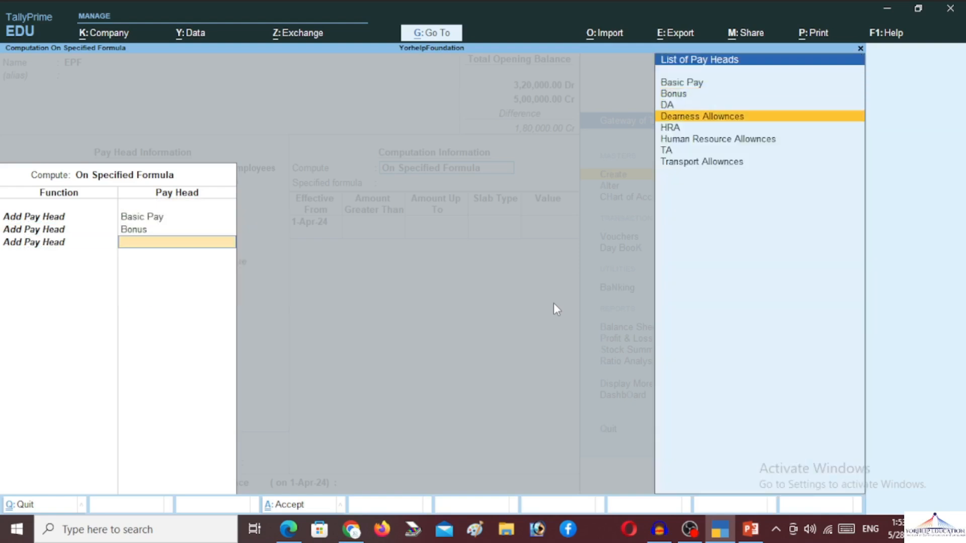
pyautogui.press('Up')
pyautogui.press('Return')
pyautogui.press('Down')
pyautogui.press('Return')
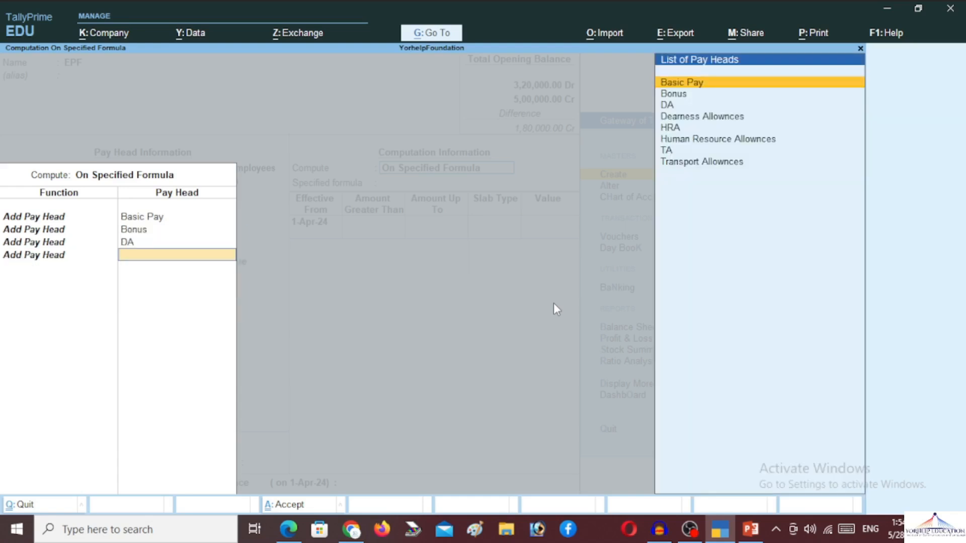
pyautogui.press('Down')
pyautogui.press('Down')
pyautogui.press('Down')
pyautogui.press('Down')
pyautogui.press('Return')
pyautogui.press('Down')
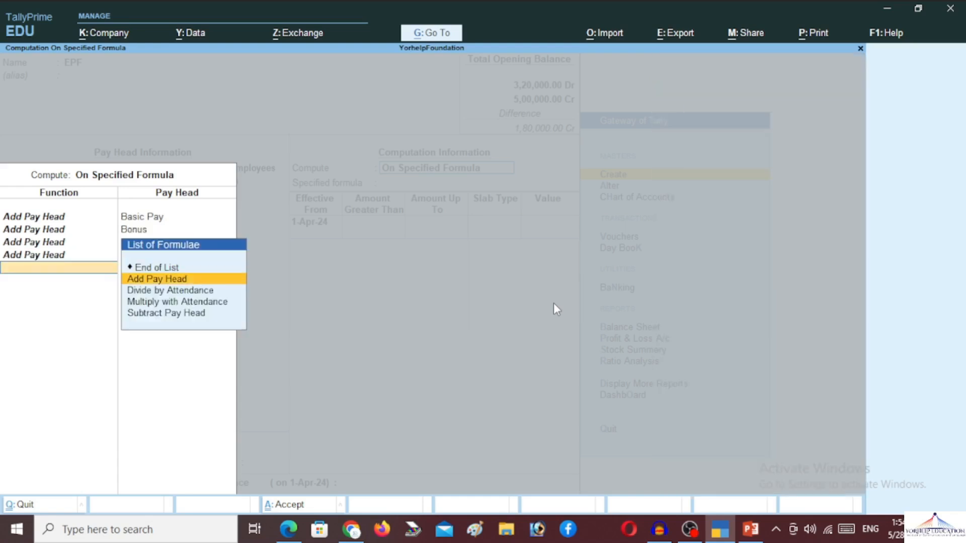
pyautogui.press('Return')
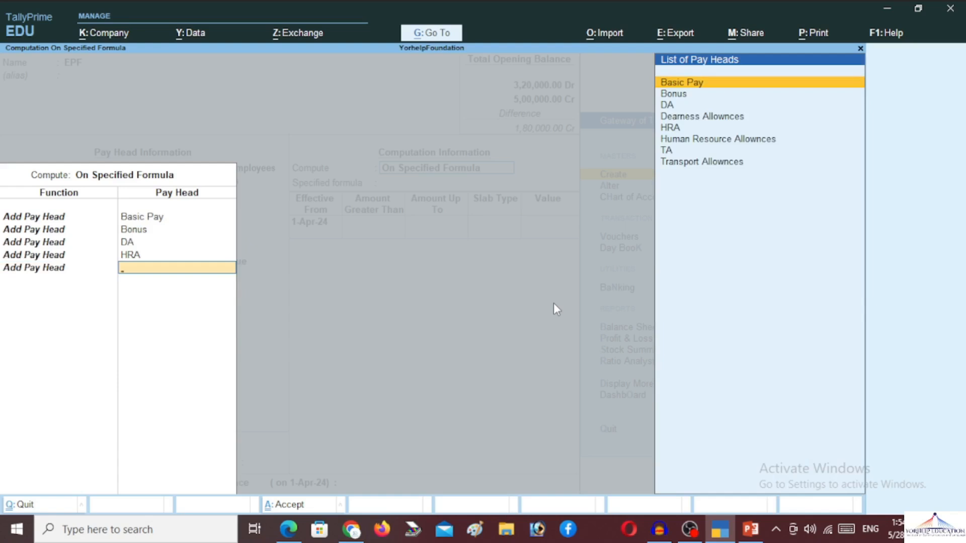
pyautogui.press('Return')
pyautogui.press('Return')
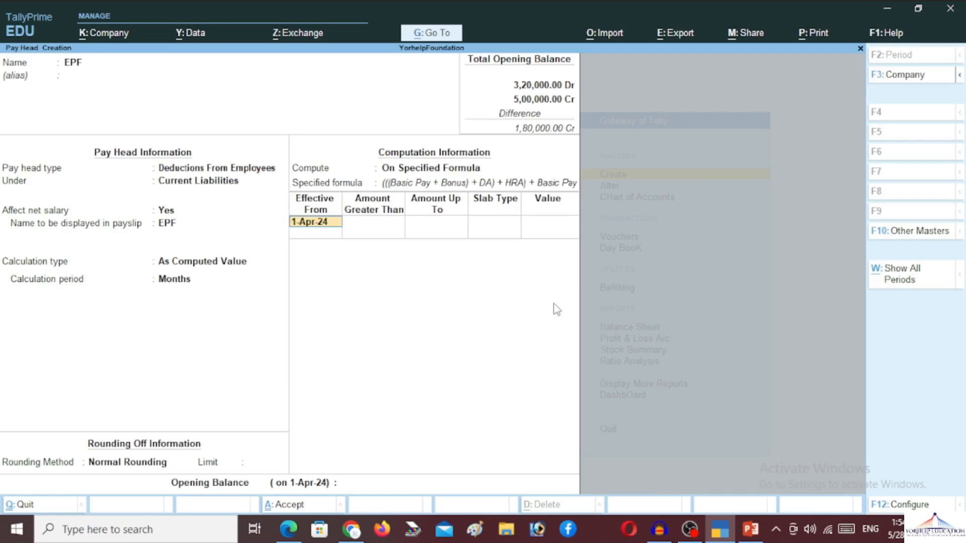
# Step: Apply a 10% Percentage slab to EPF from 1-Apr-24 and accept the pay head
pyautogui.press('Return')
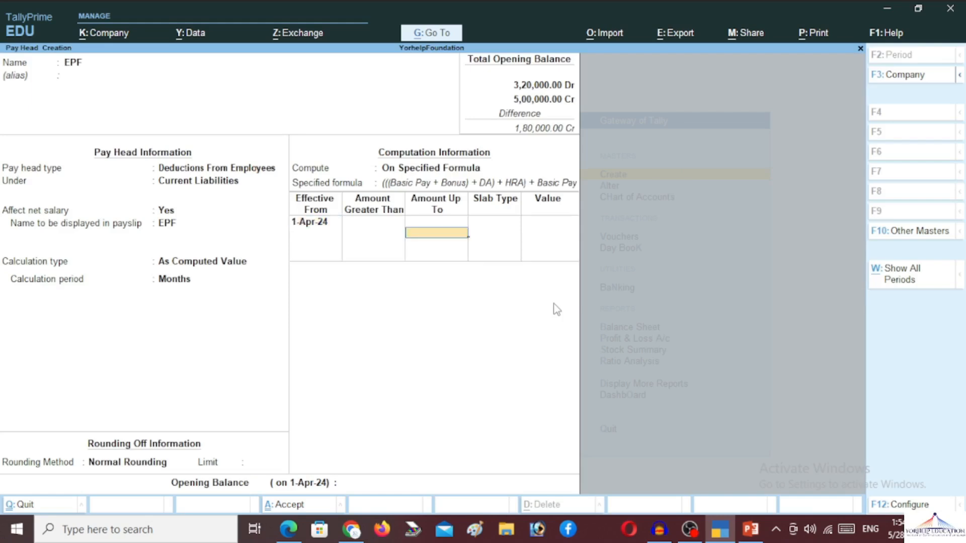
pyautogui.press('Return')
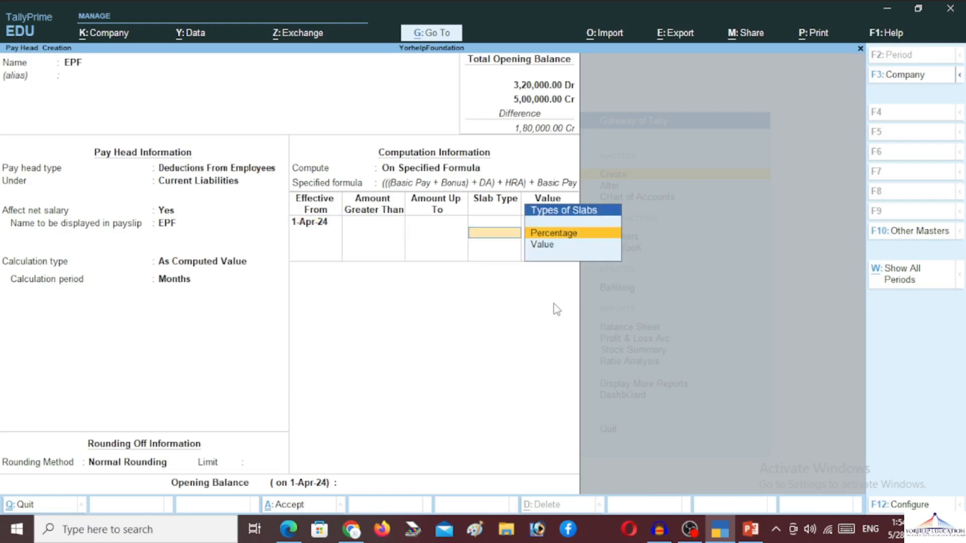
pyautogui.press('Return')
pyautogui.write('10')
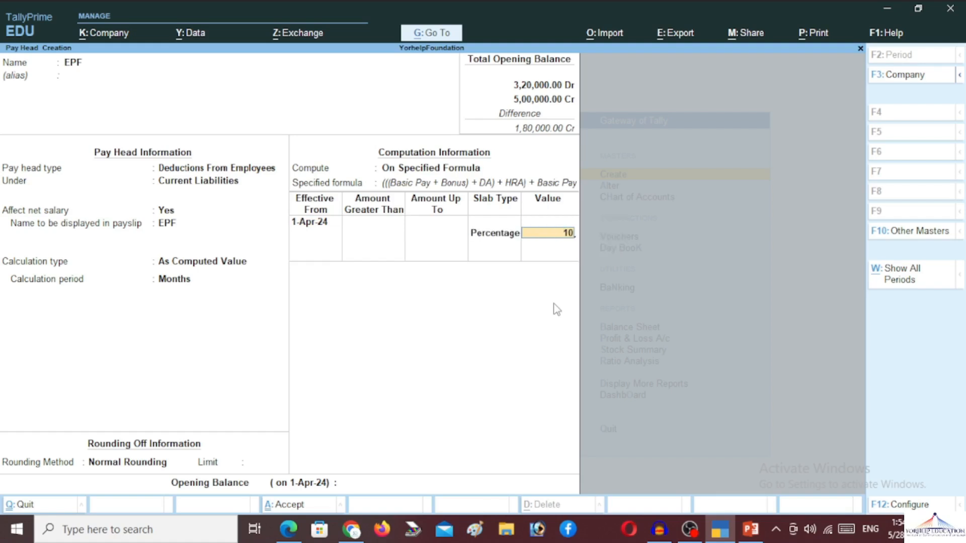
pyautogui.press('Return')
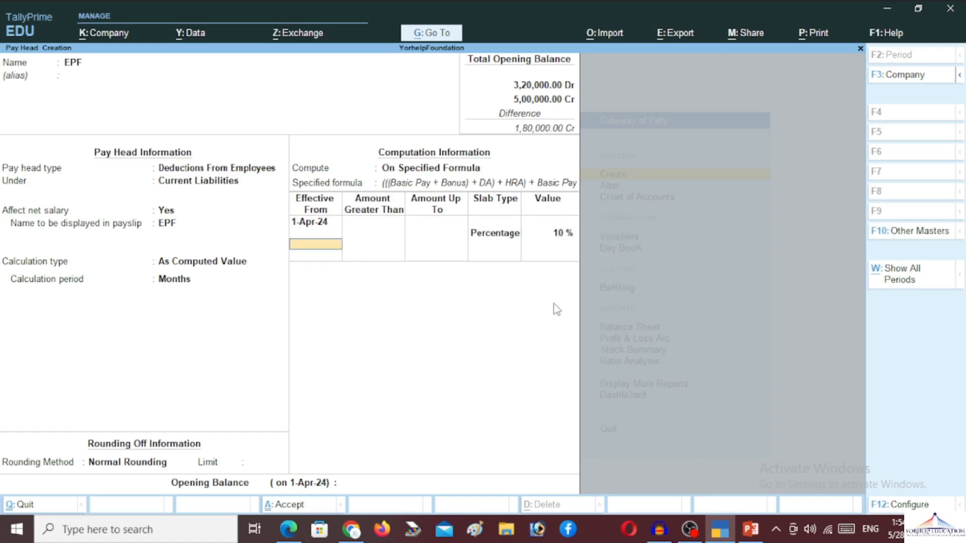
pyautogui.press('Return')
pyautogui.press('Return')
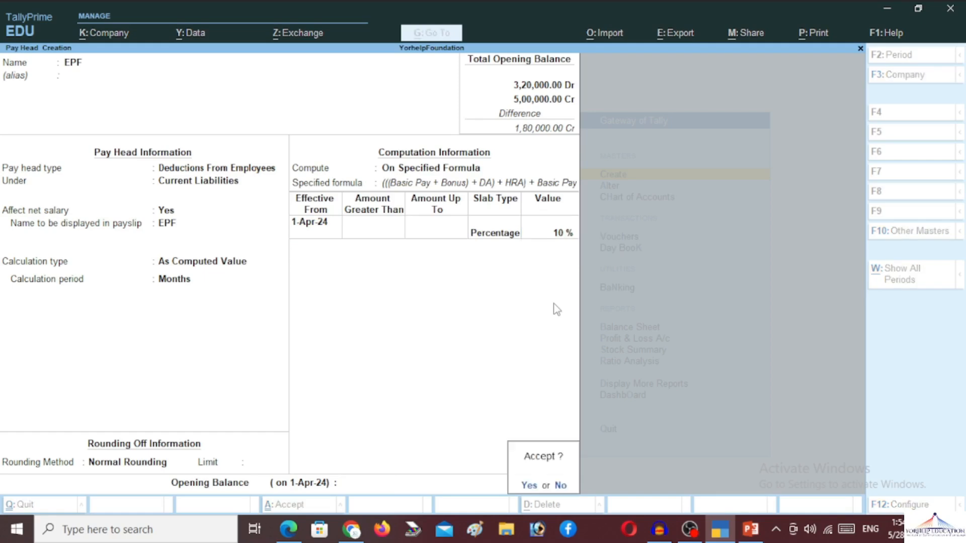
pyautogui.press('Return')
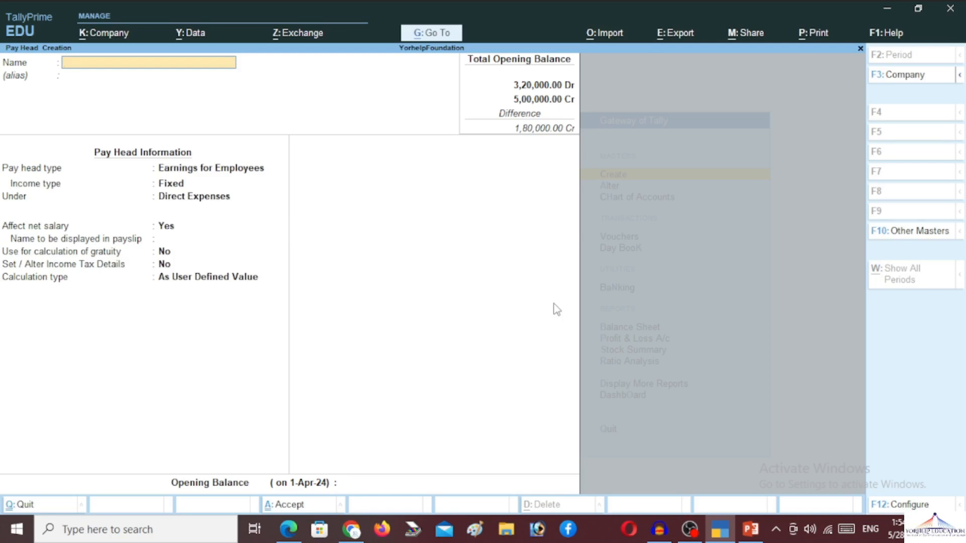
# Step: Create the Advanced Tax pay head as a Deductions From Employees type under Current Liabilities
pyautogui.write('Advanced Tax')
pyautogui.press('Return')
pyautogui.press('Return')
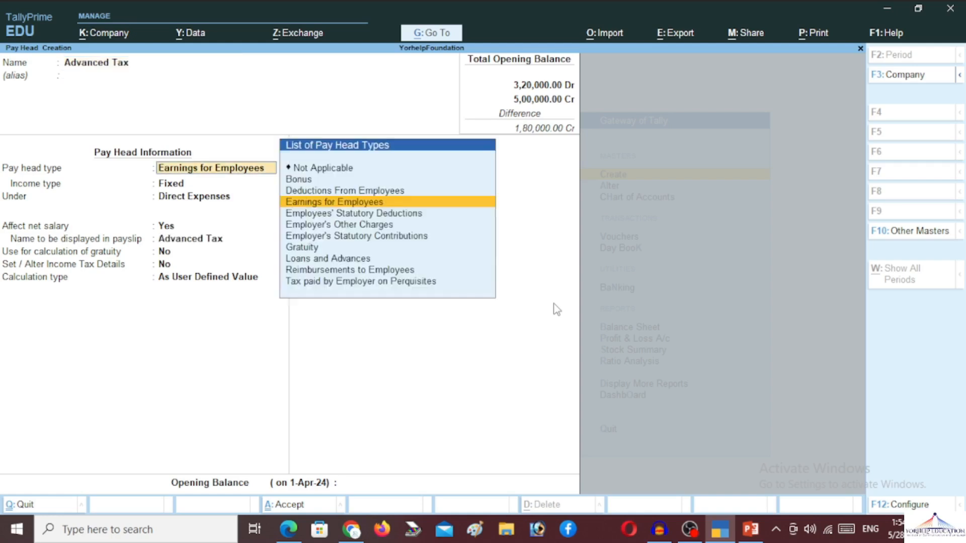
pyautogui.press('Up')
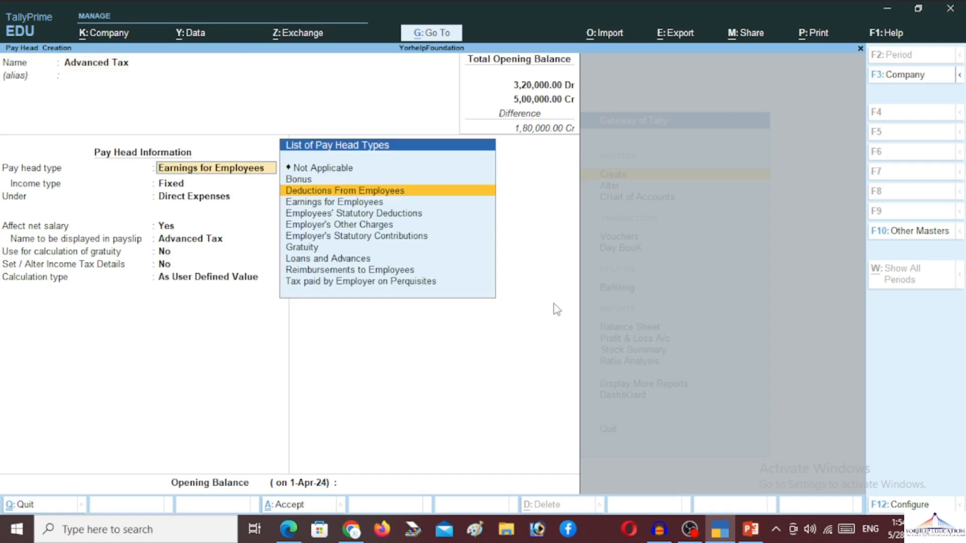
pyautogui.press('Return')
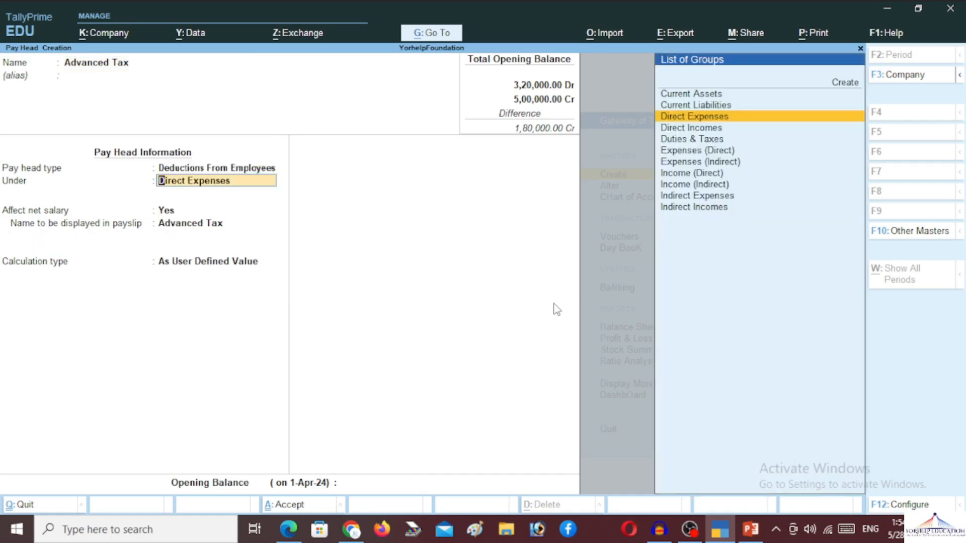
pyautogui.write('Cur')
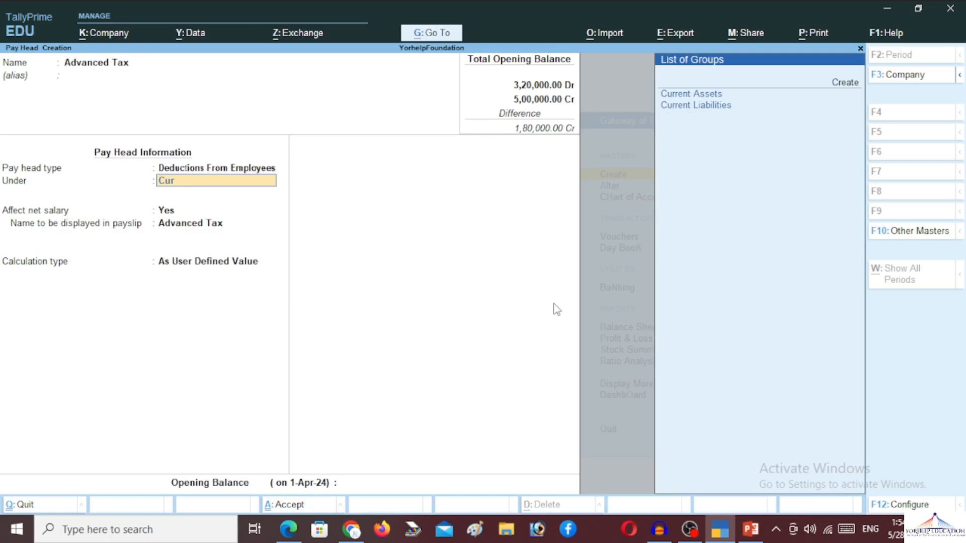
pyautogui.press('Down')
pyautogui.press('Return')
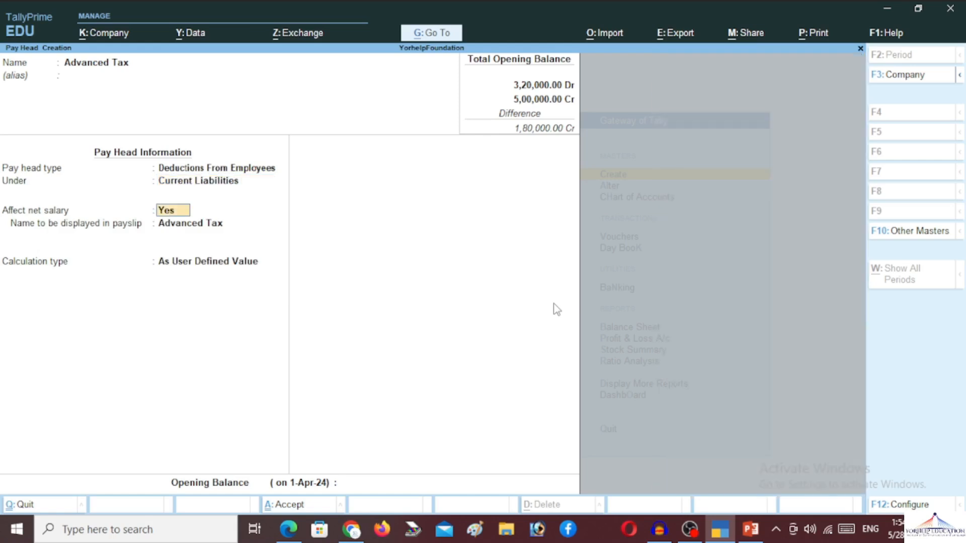
pyautogui.press('Return')
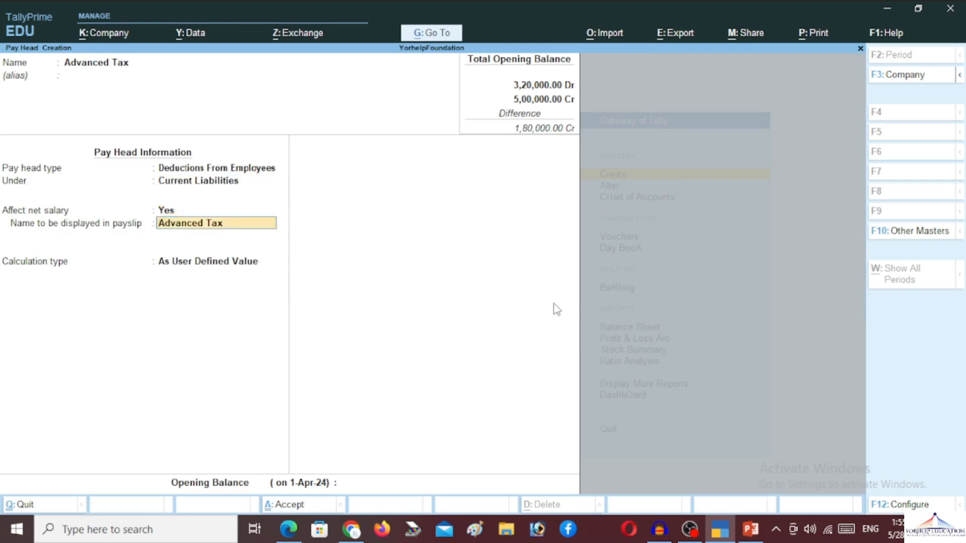
pyautogui.press('Return')
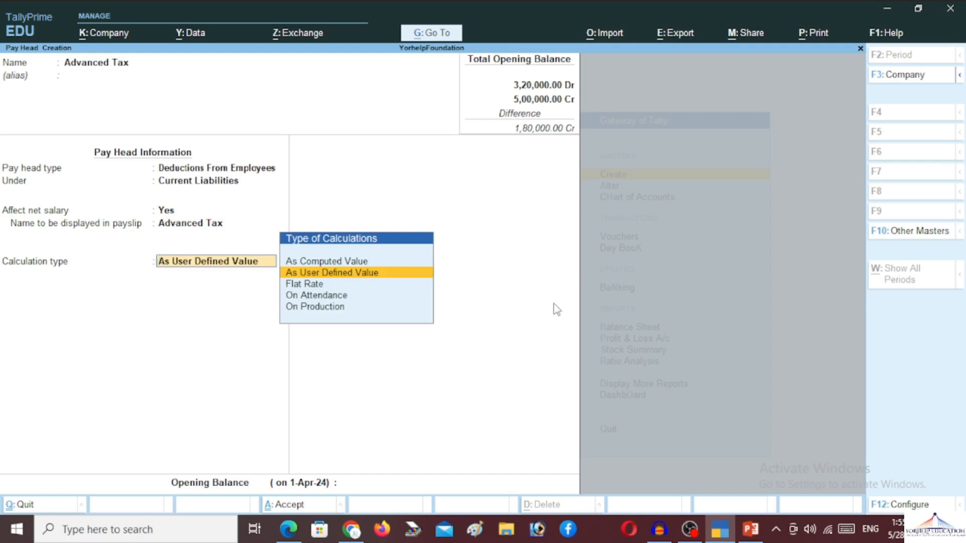
# Step: Set Advanced Tax to As Computed Value, Normal Rounding, computed On Specified Formula
pyautogui.press('Up')
pyautogui.press('Return')
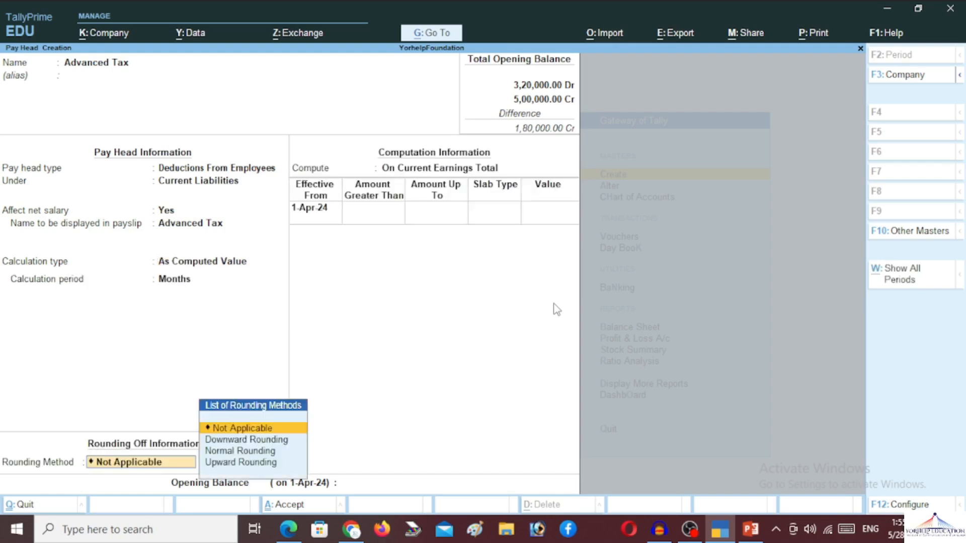
pyautogui.press('Down')
pyautogui.press('Down')
pyautogui.press('Return')
pyautogui.press('Return')
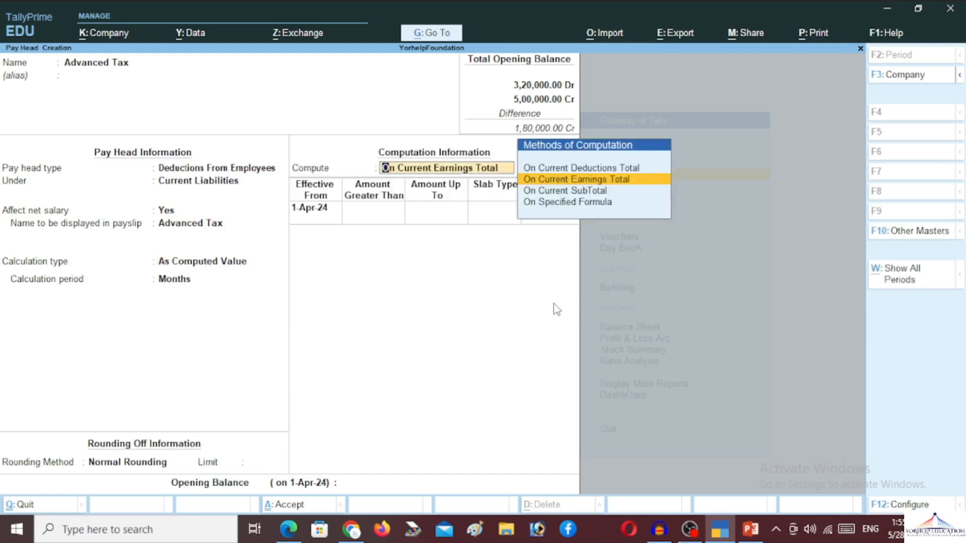
pyautogui.press('Down')
pyautogui.press('Down')
pyautogui.press('Return')
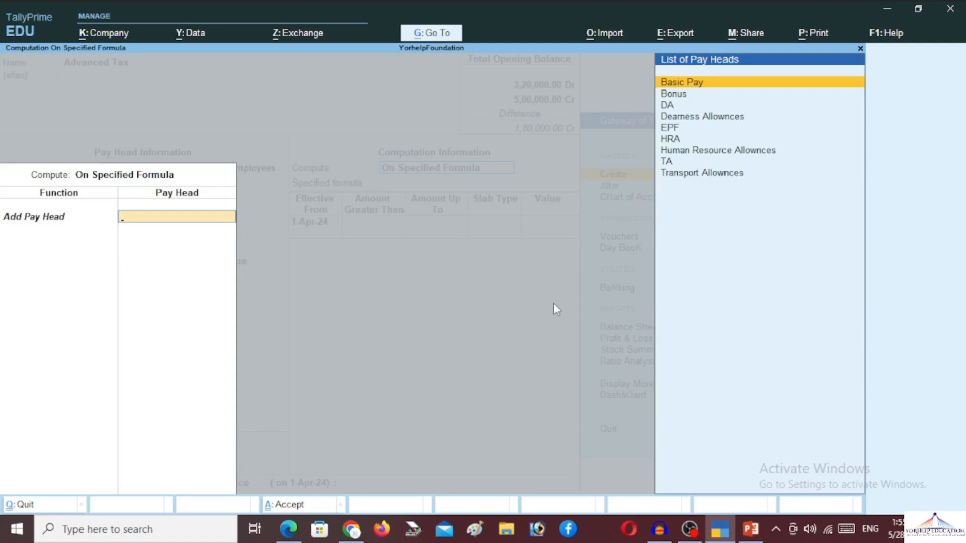
# Step: Build the Advanced Tax formula from Basic Pay, DA, Bonus, HRA and Basic Pay
pyautogui.press('Return')
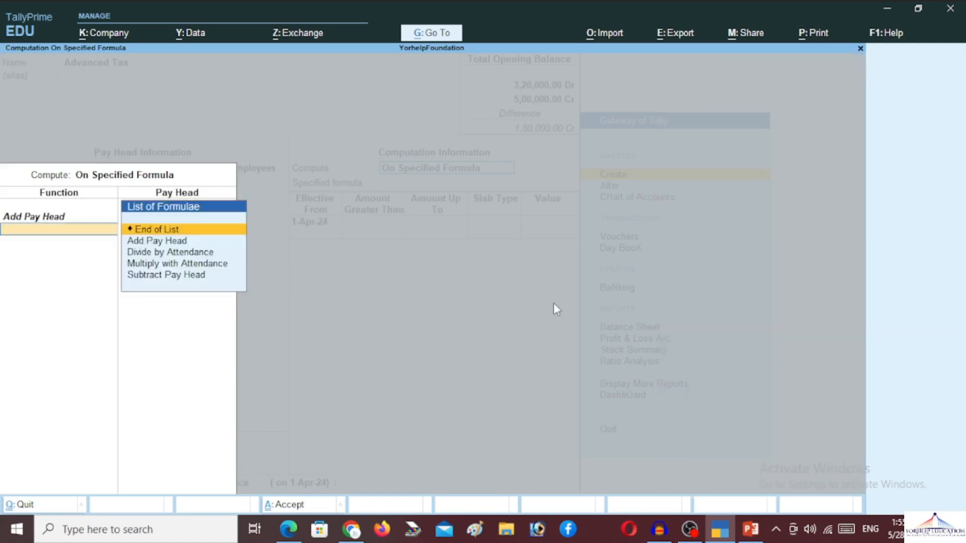
pyautogui.press('Down')
pyautogui.press('Return')
pyautogui.press('Down')
pyautogui.press('Down')
pyautogui.press('Return')
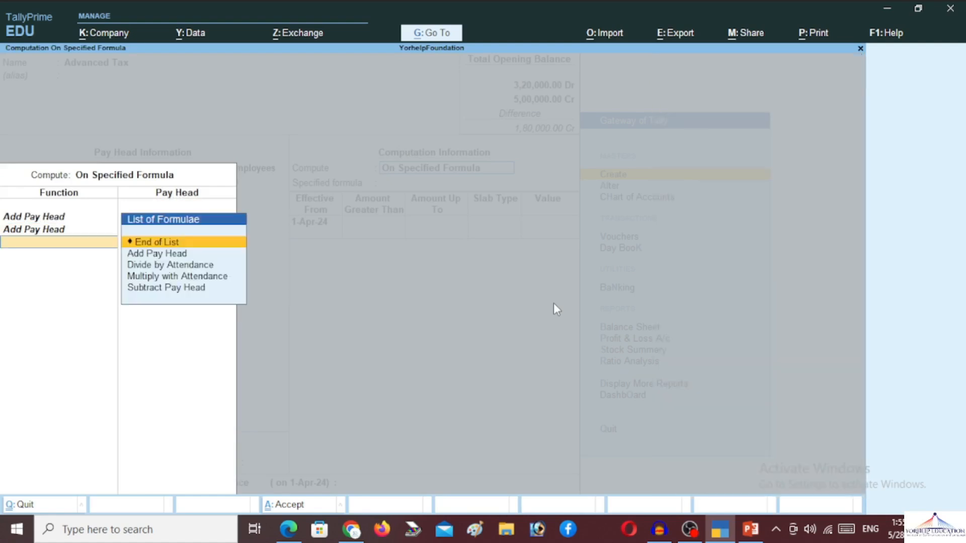
pyautogui.press('Down')
pyautogui.press('Return')
pyautogui.press('Down')
pyautogui.press('Return')
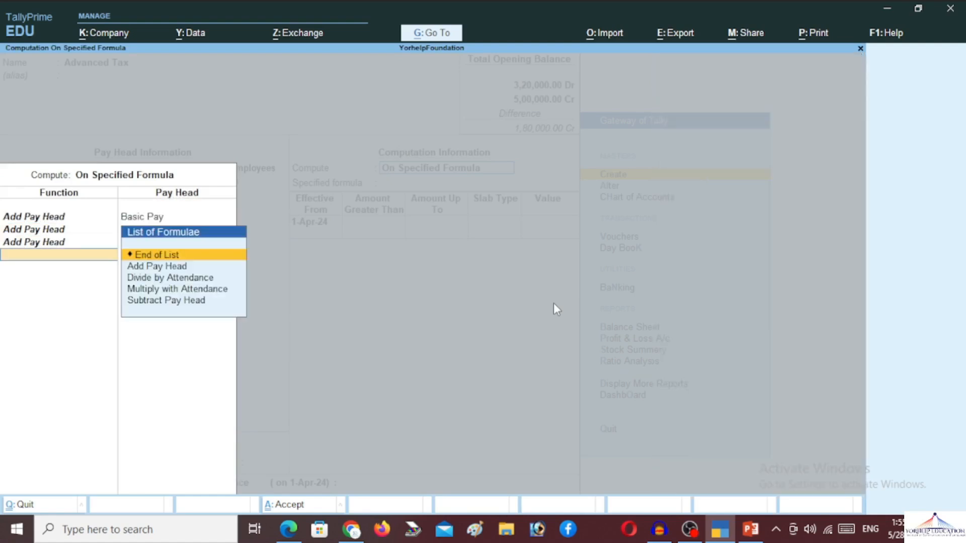
pyautogui.press('Down')
pyautogui.press('Return')
pyautogui.press('Down')
pyautogui.press('Down')
pyautogui.press('Down')
pyautogui.press('Down')
pyautogui.press('Down')
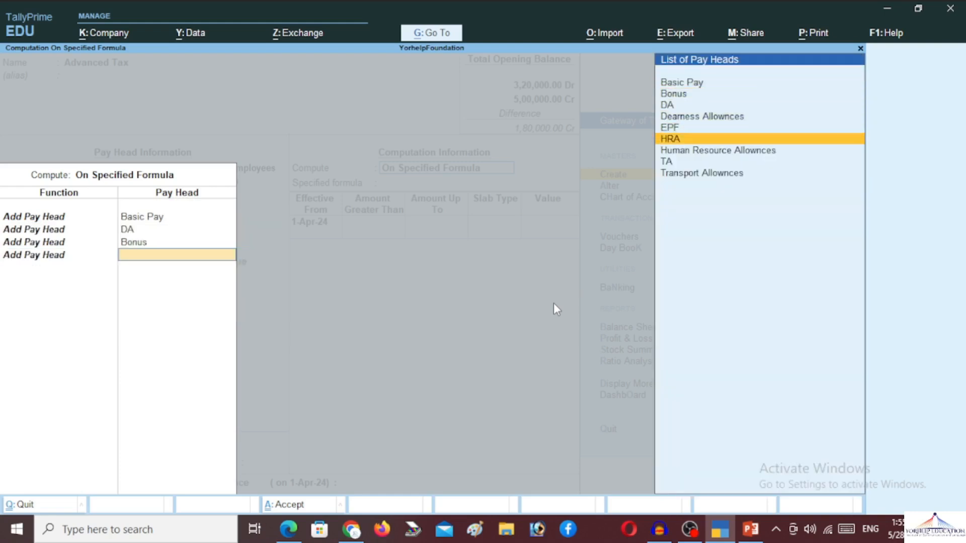
pyautogui.press('Return')
pyautogui.press('Down')
pyautogui.press('Return')
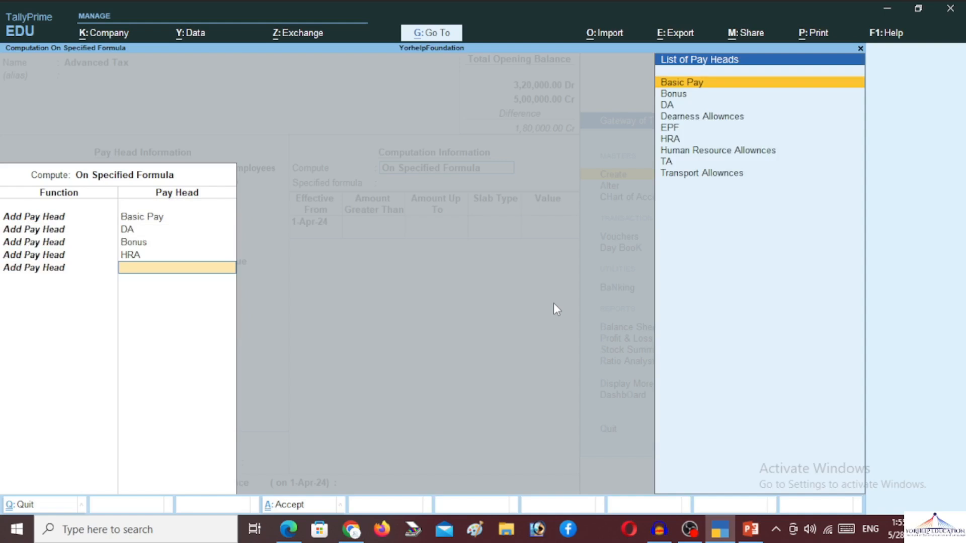
pyautogui.press('Return')
pyautogui.press('Return')
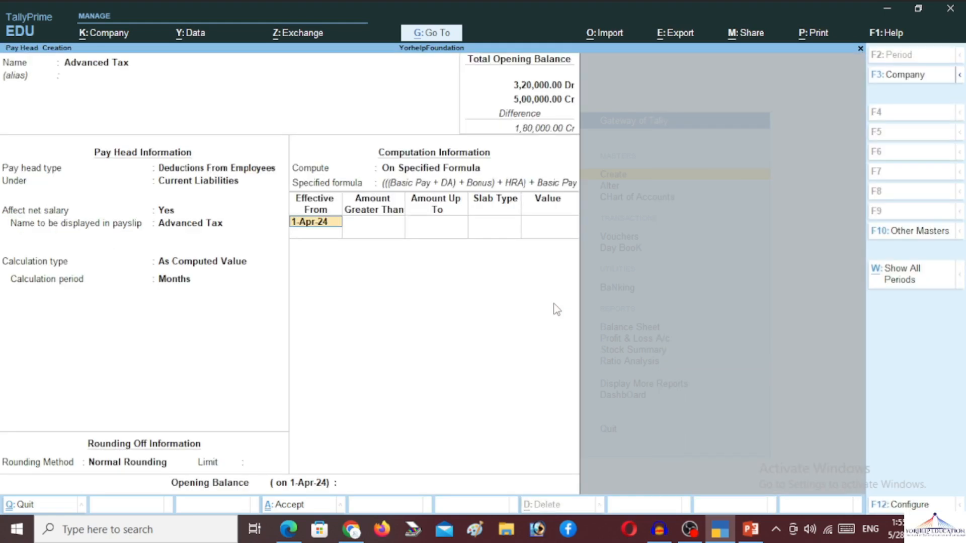
pyautogui.press('Return')
# Step: Apply a 10% Percentage slab and save the Advanced Tax pay head
pyautogui.press('Return')
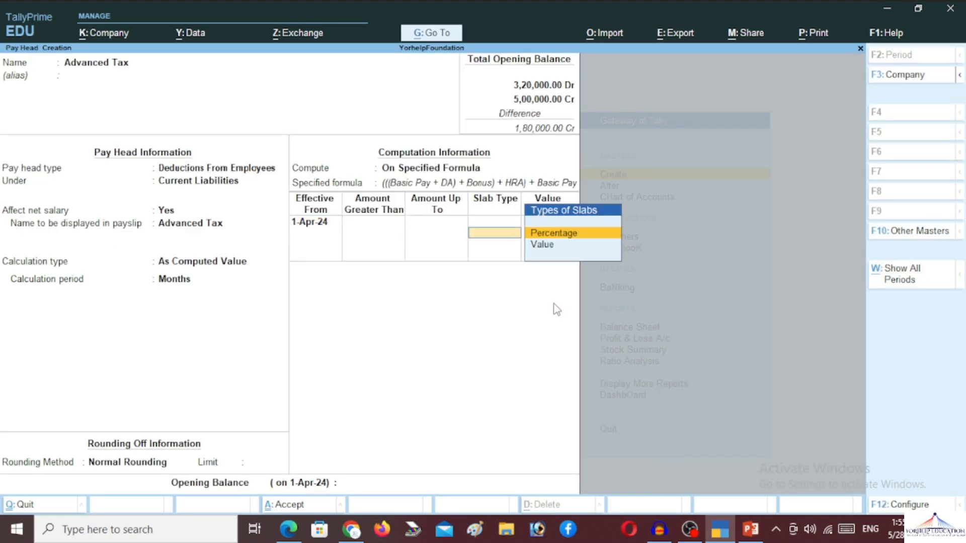
pyautogui.press('Return')
pyautogui.write('10')
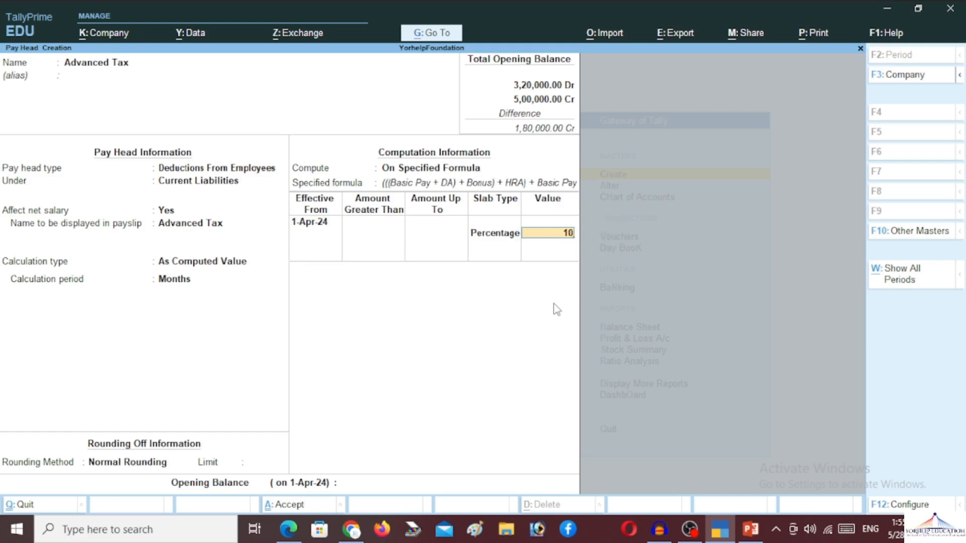
pyautogui.press('Return')
pyautogui.press('Return')
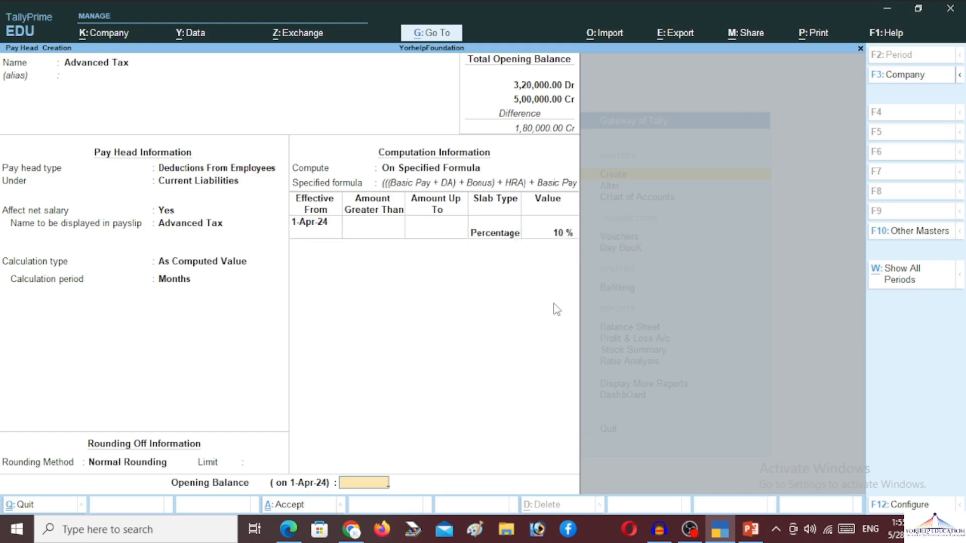
pyautogui.press('Return')
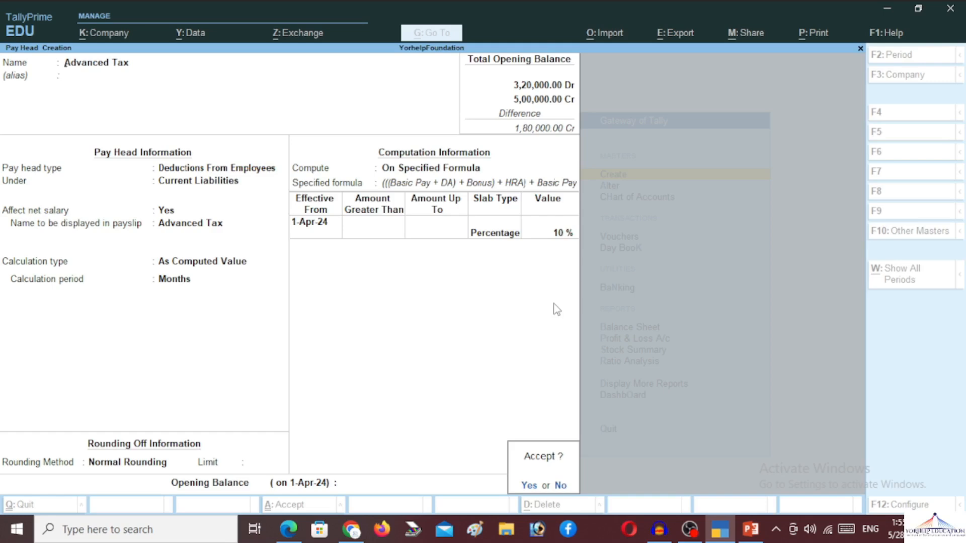
pyautogui.press('Return')
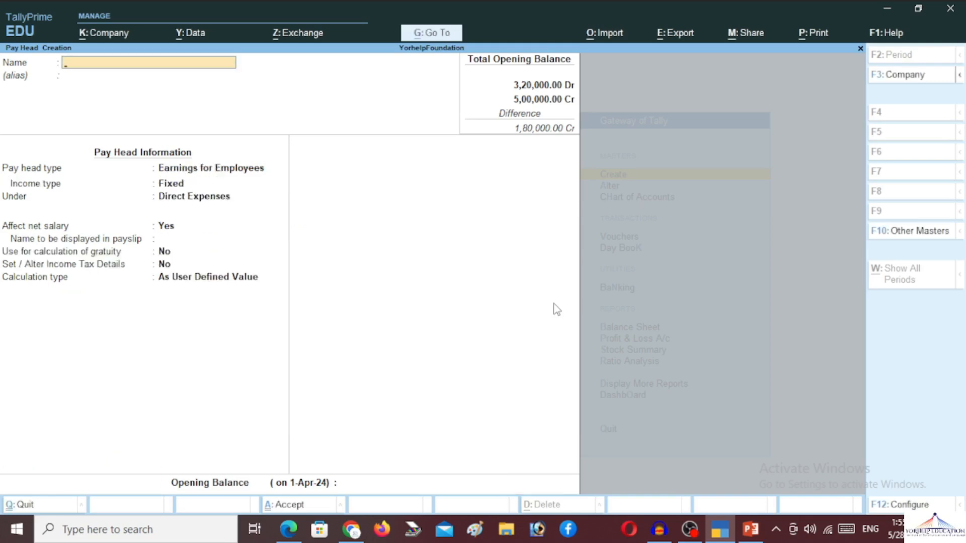
# Step: Create the Over Time earnings pay head under Indirect Expenses
pyautogui.write('Over Time')
pyautogui.press('Return')
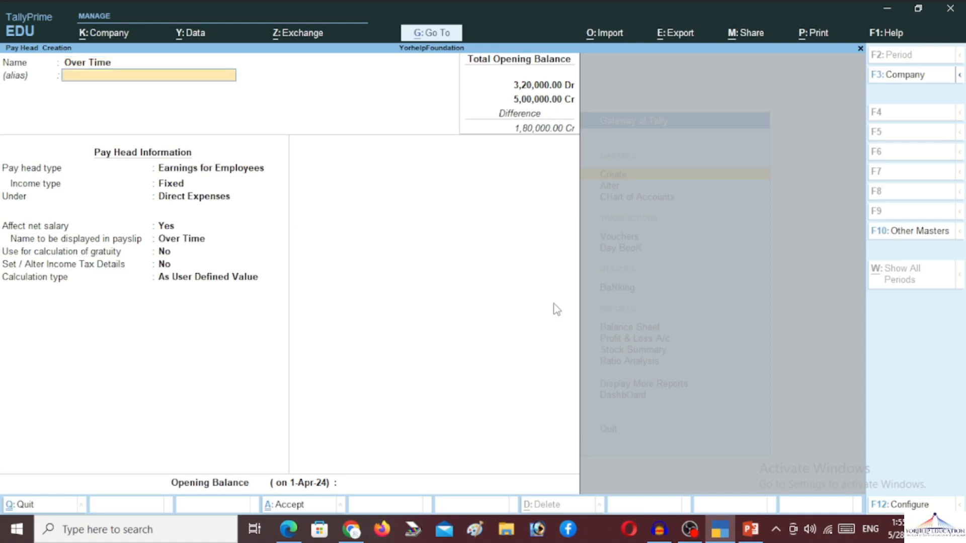
pyautogui.press('Return')
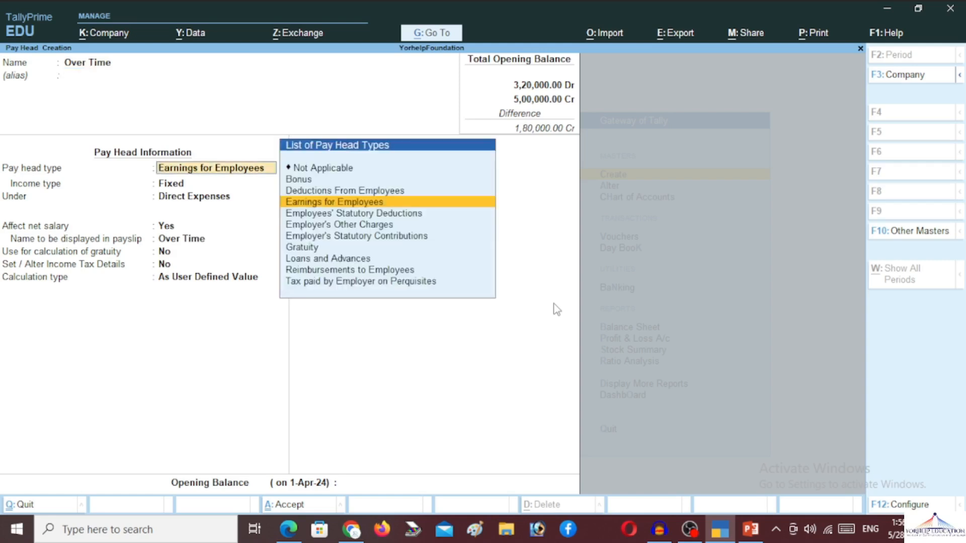
pyautogui.press('Return')
pyautogui.press('Return')
pyautogui.write('In')
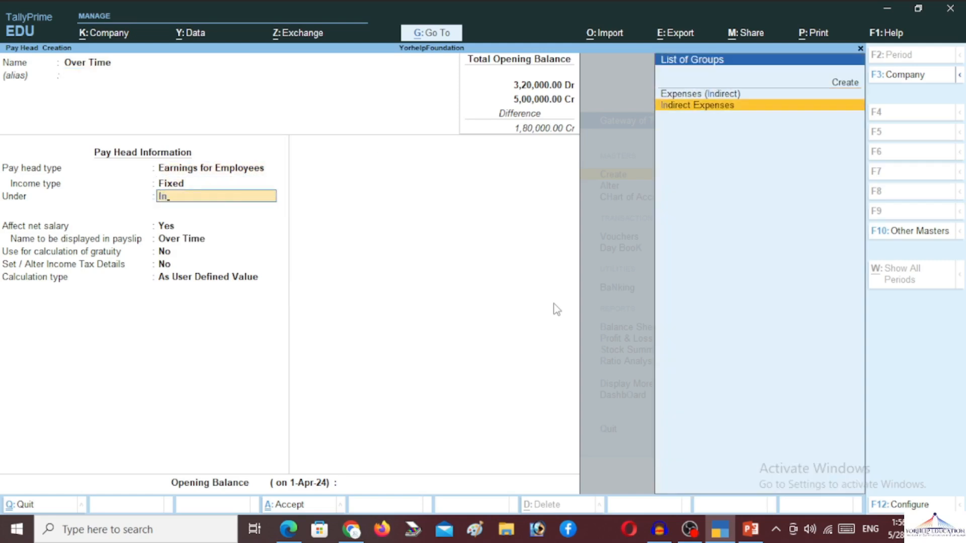
pyautogui.press('Return')
pyautogui.press('Return')
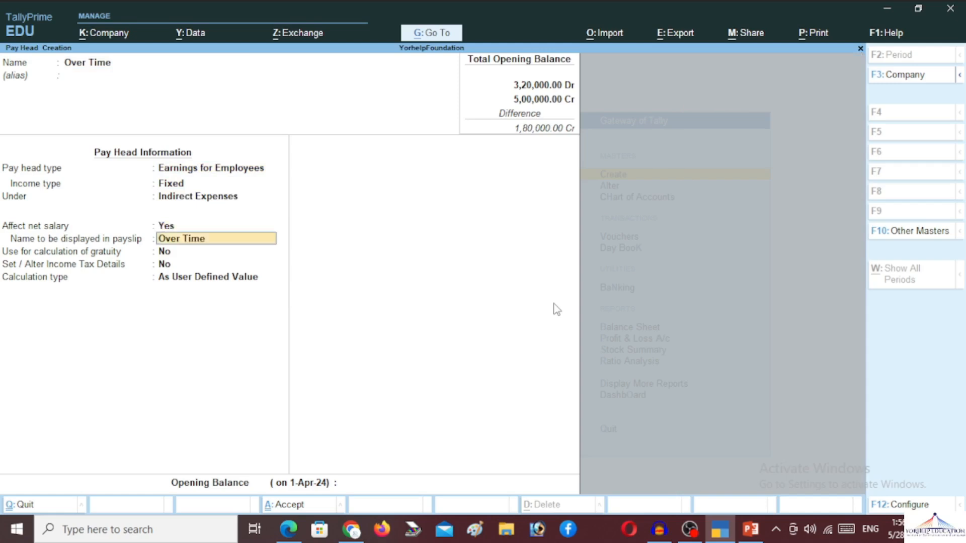
pyautogui.press('Return')
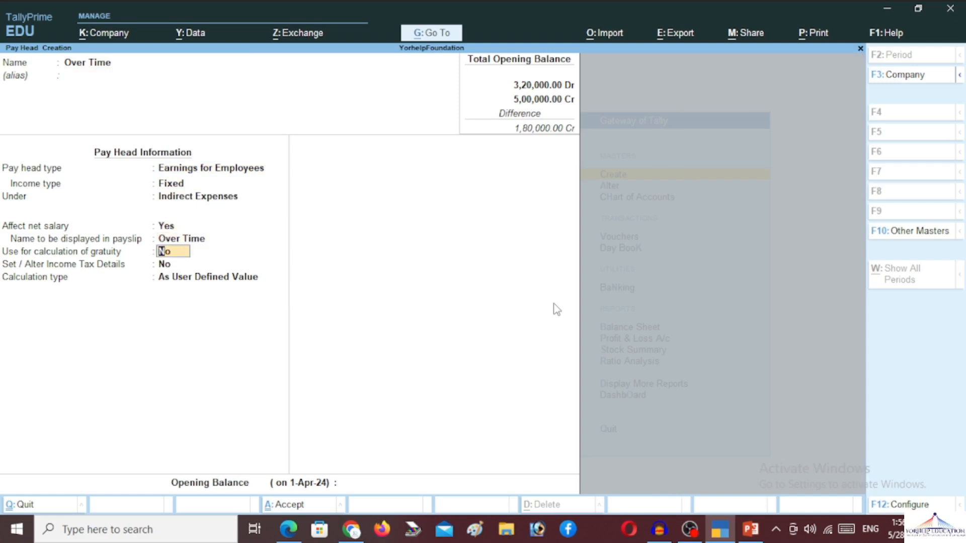
pyautogui.press('Return')
pyautogui.press('Return')
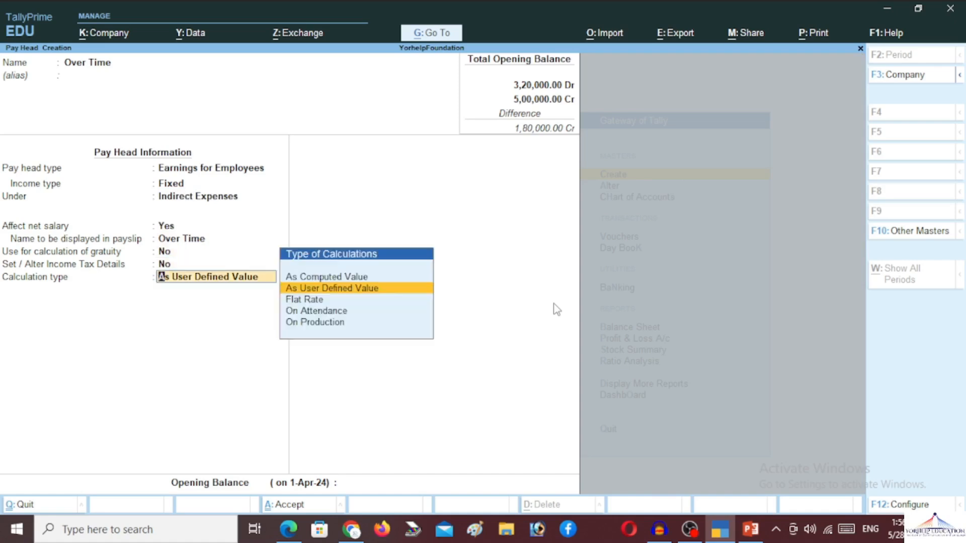
# Step: Make Over Time On Production using the Over Time production type with Normal Rounding, and save
pyautogui.press('Up')
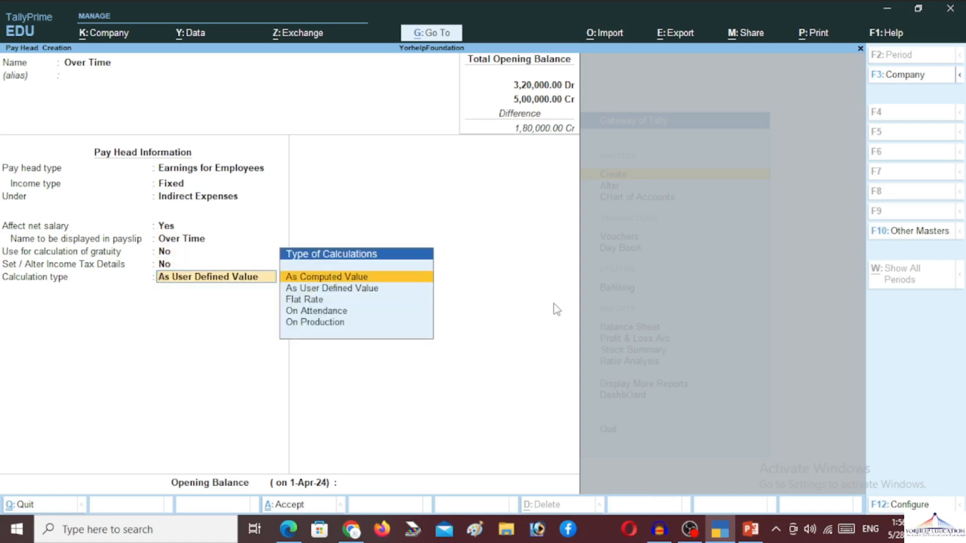
pyautogui.press('Down')
pyautogui.press('Down')
pyautogui.press('Down')
pyautogui.press('Down')
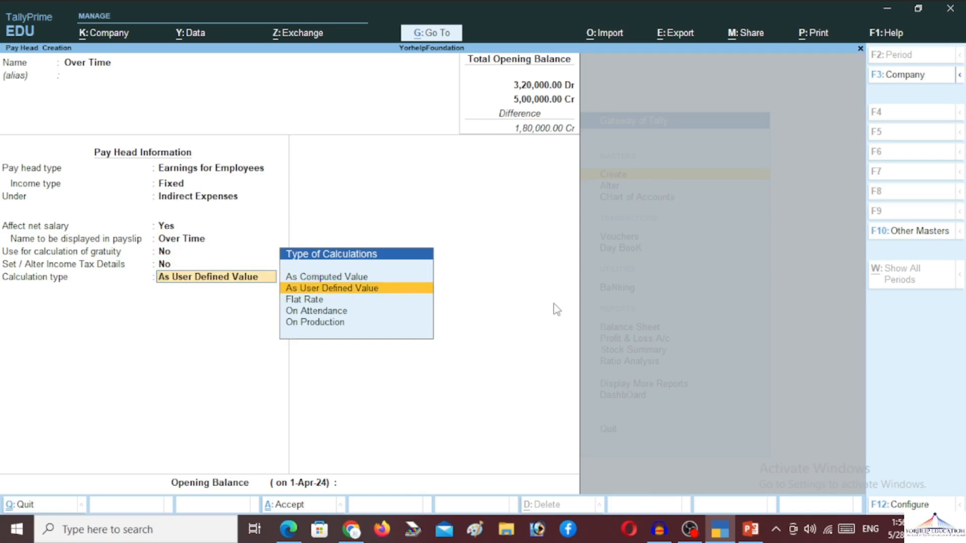
pyautogui.press('Return')
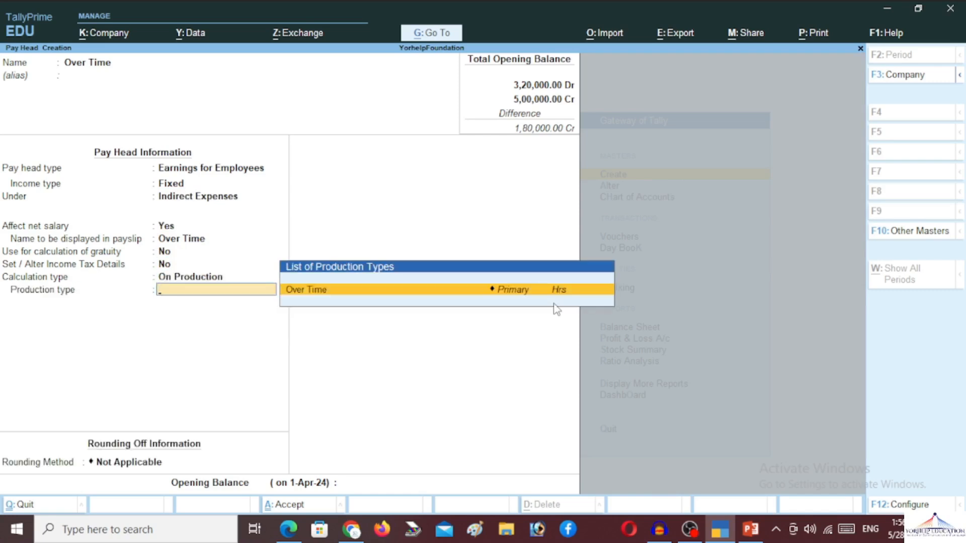
pyautogui.press('Return')
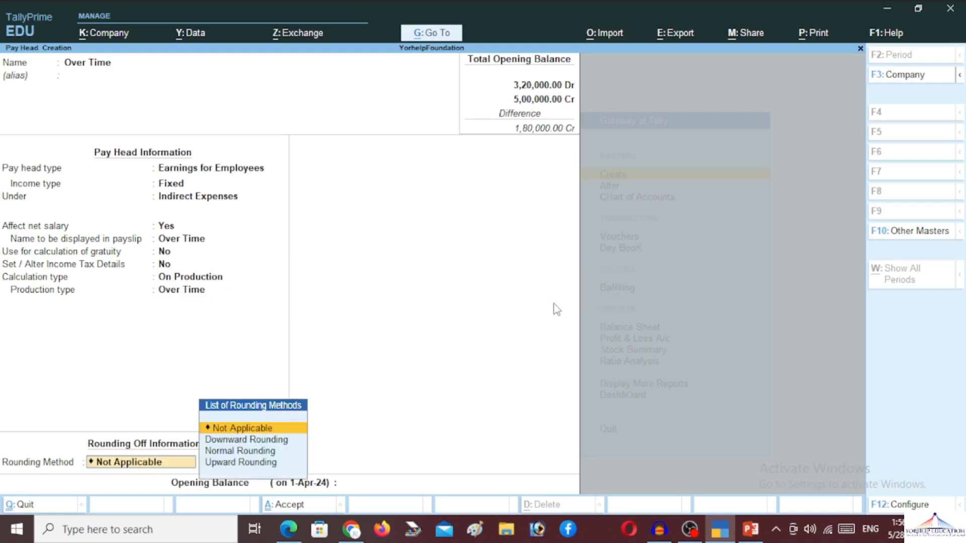
pyautogui.press('Down')
pyautogui.press('Down')
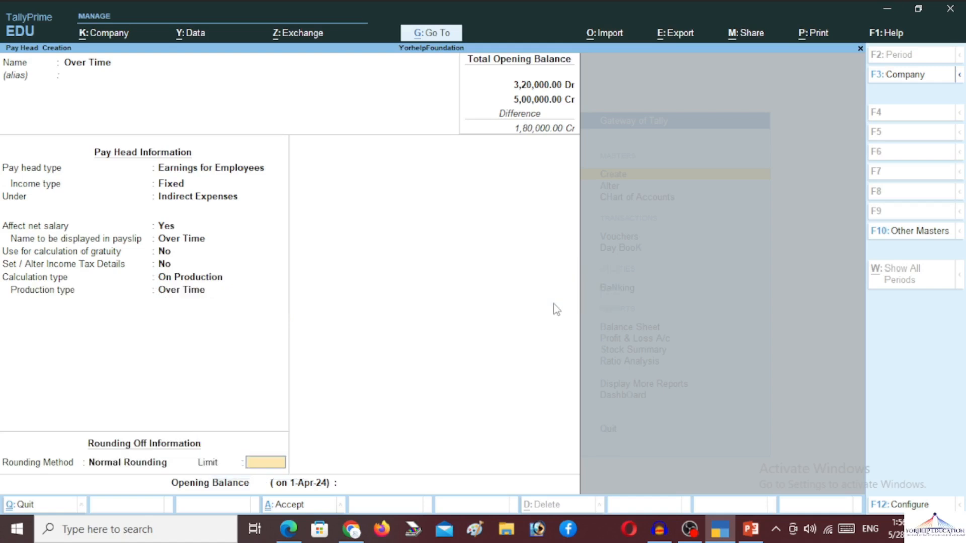
pyautogui.press('Return')
pyautogui.press('Return')
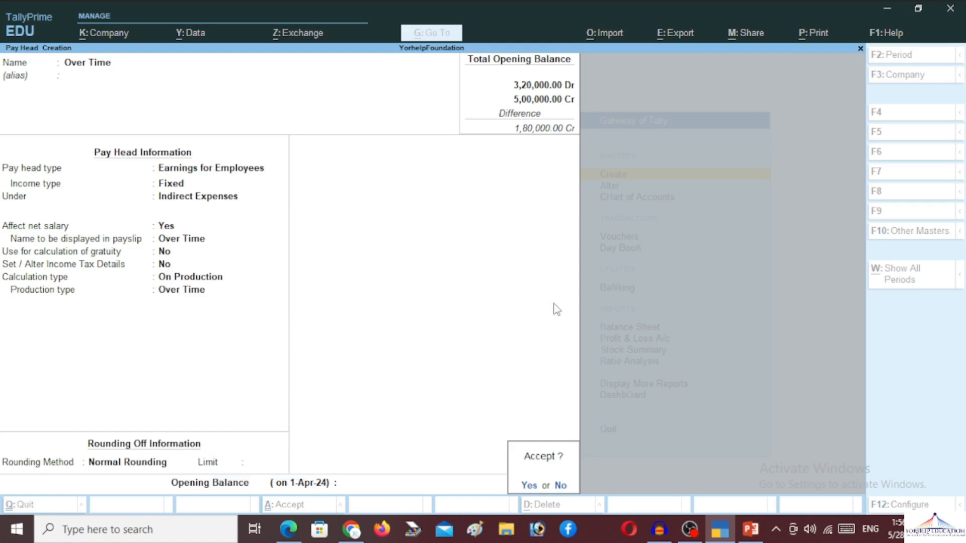
pyautogui.press('Return')
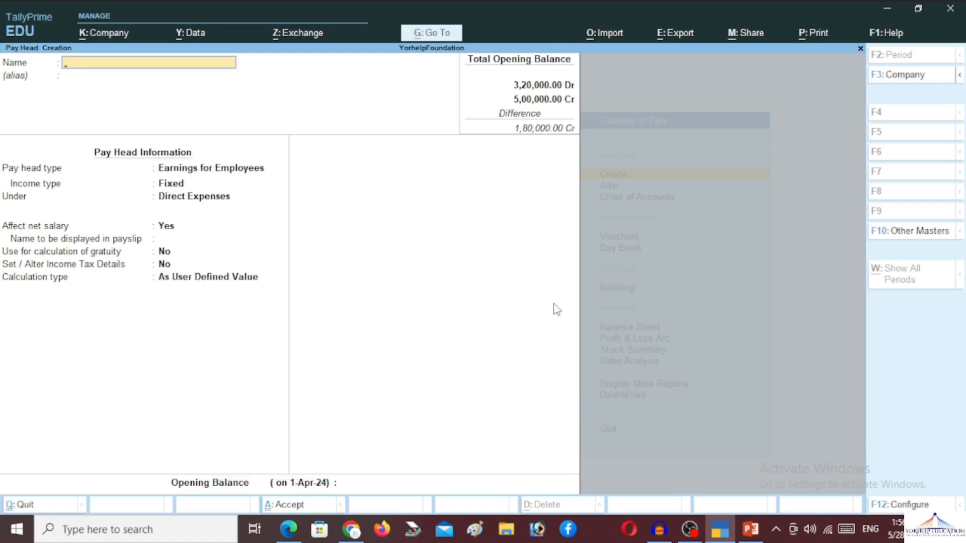
# Step: Return to Gateway of Tally and start a new Attendance voucher (No. 1)
pyautogui.press('Escape')
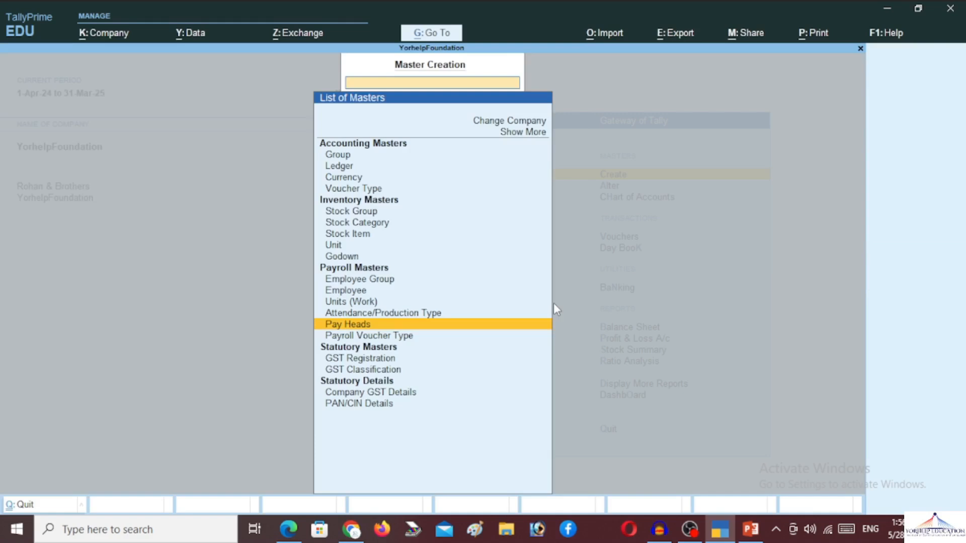
pyautogui.press('Escape')
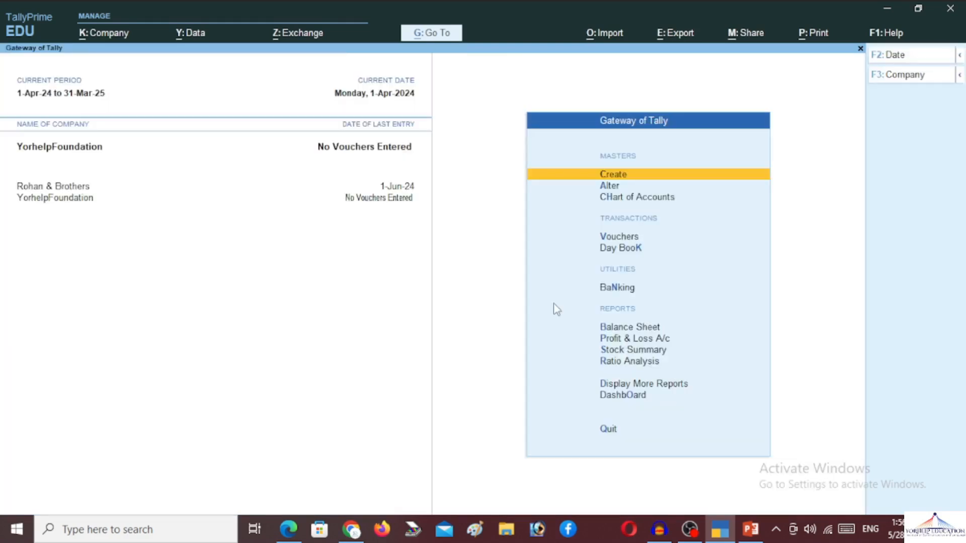
pyautogui.press('Down')
pyautogui.press('Down')
pyautogui.press('Down')
pyautogui.press('Return')
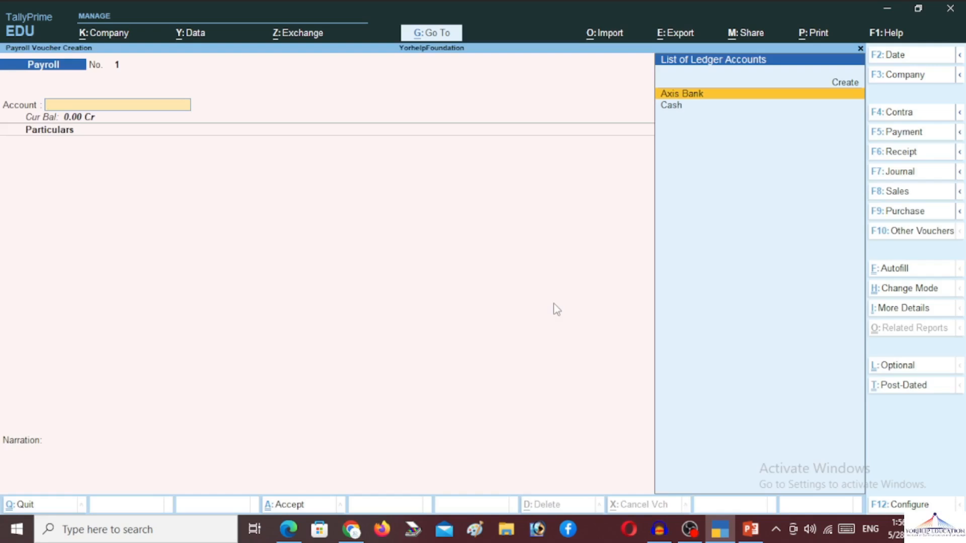
pyautogui.press('F10')
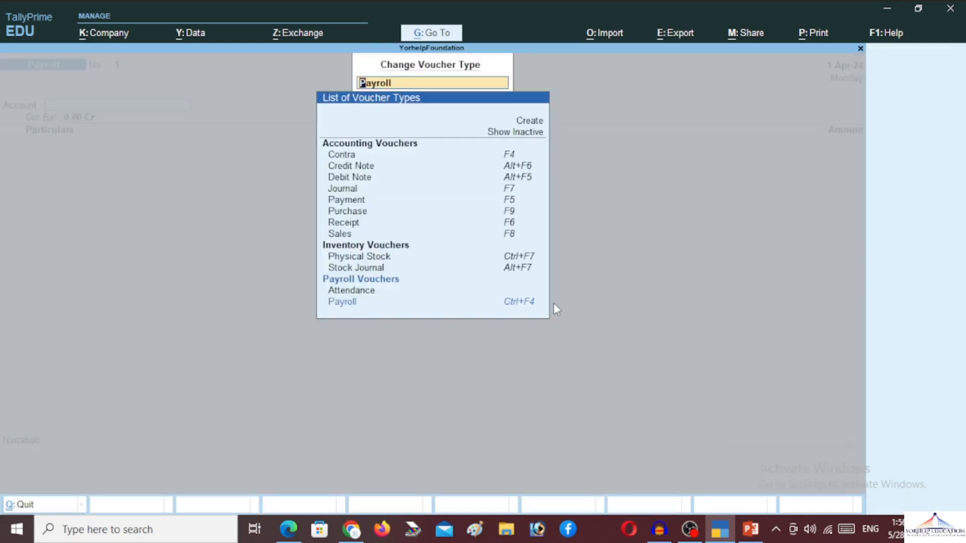
pyautogui.press('Up')
pyautogui.press('Up')
pyautogui.press('Down')
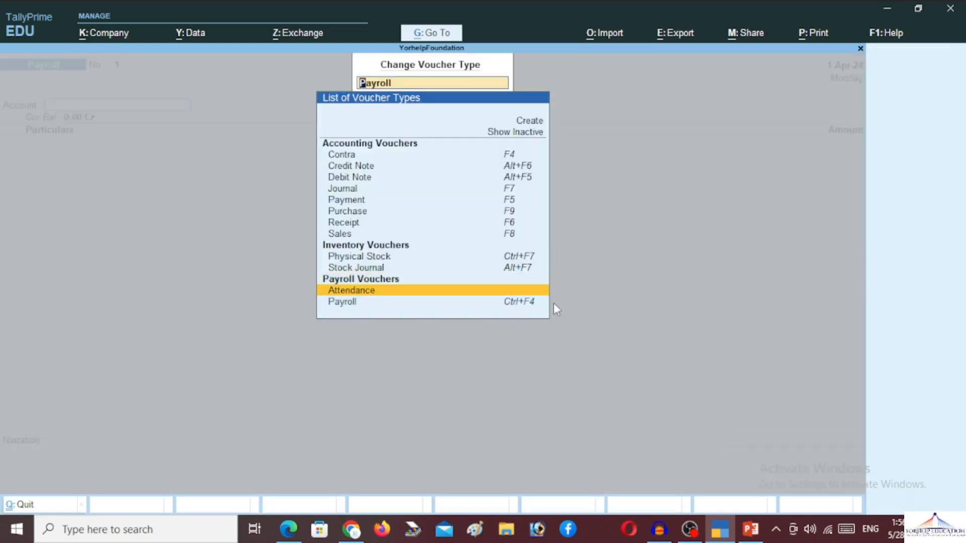
pyautogui.press('Return')
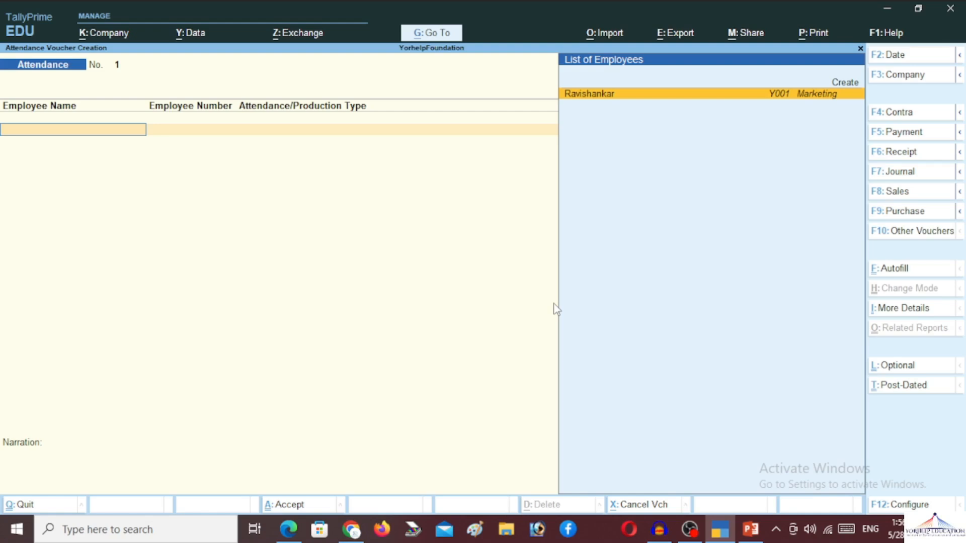
# Step: Create a new employee under Marketing, joined 1-Apr-2024, with salary details turned on
pyautogui.press('Up')
pyautogui.press('Return')
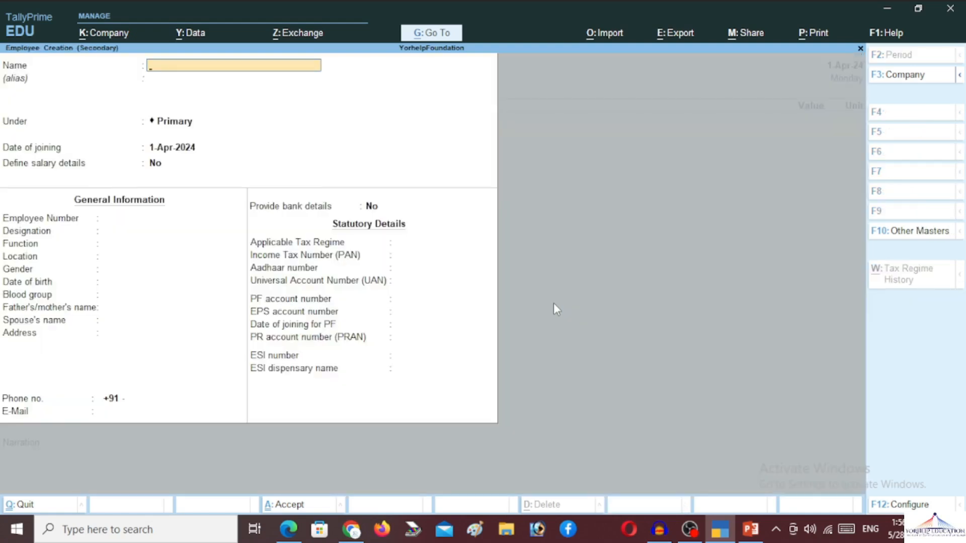
pyautogui.press('Return')
pyautogui.press('Return')
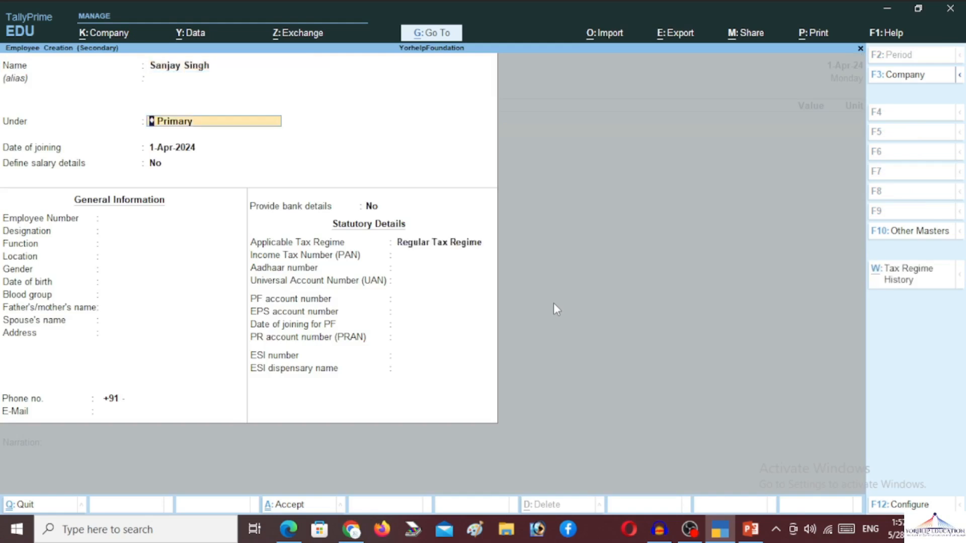
pyautogui.write('Ma')
pyautogui.press('Return')
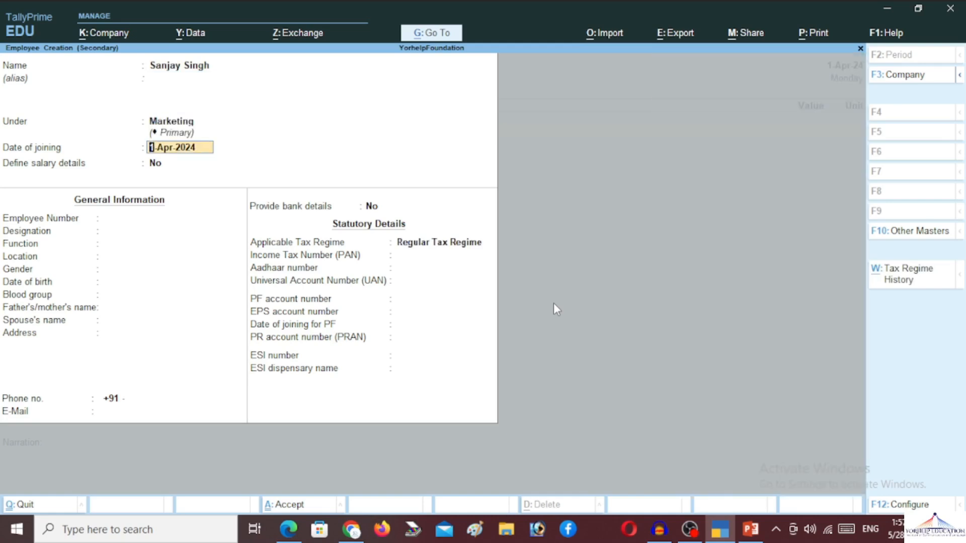
pyautogui.press('Return')
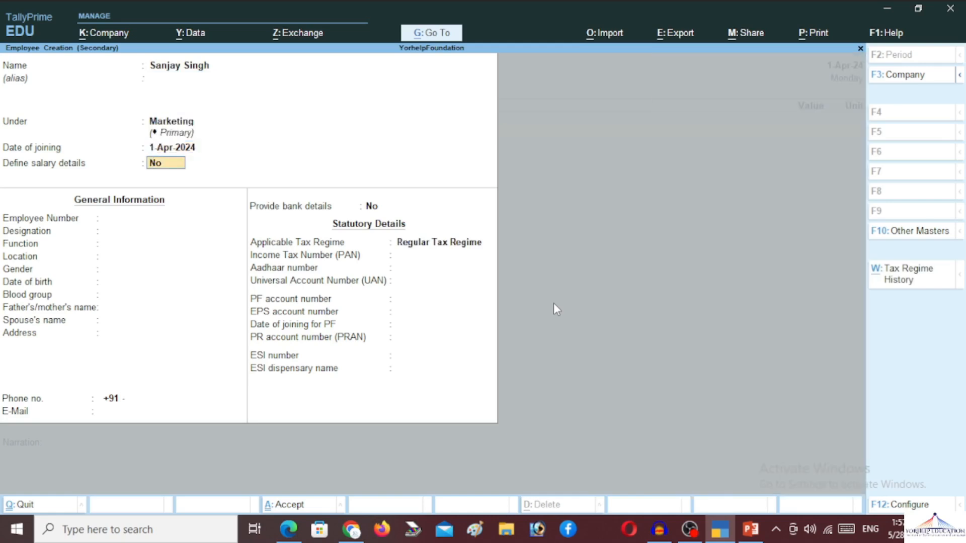
pyautogui.press('y')
pyautogui.press('Return')
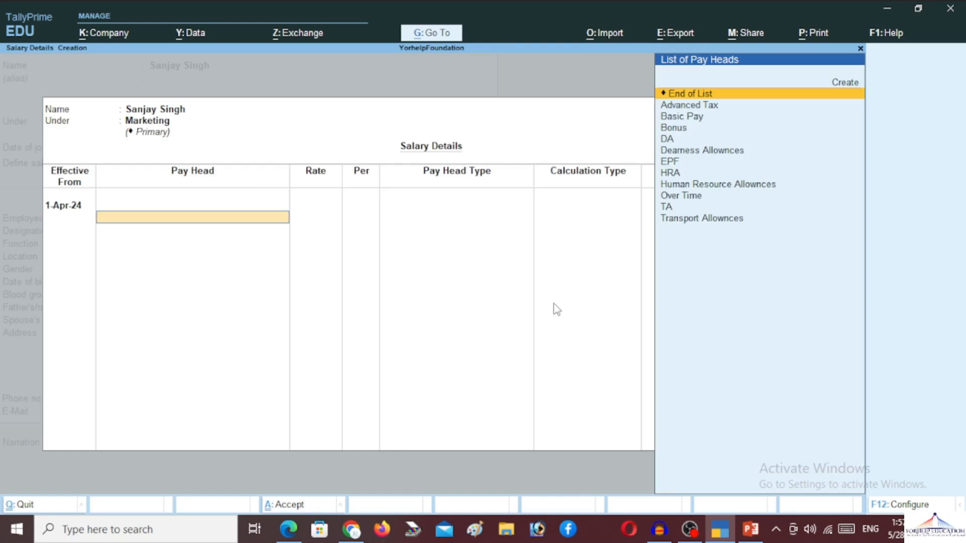
# Step: Add Basic Pay to the employee's salary at 1,500 per day
pyautogui.press('Down')
pyautogui.press('Down')
pyautogui.press('Return')
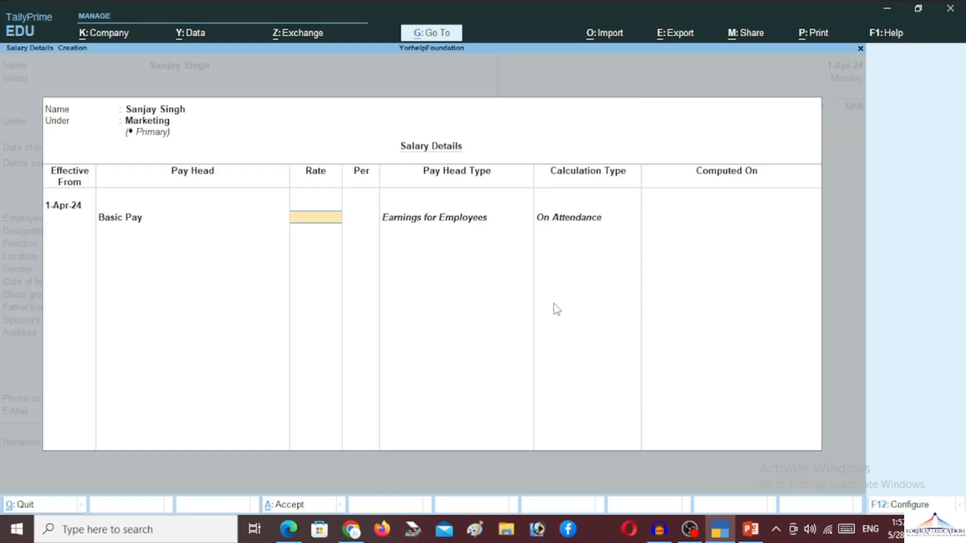
pyautogui.write('50')
pyautogui.press('Return')
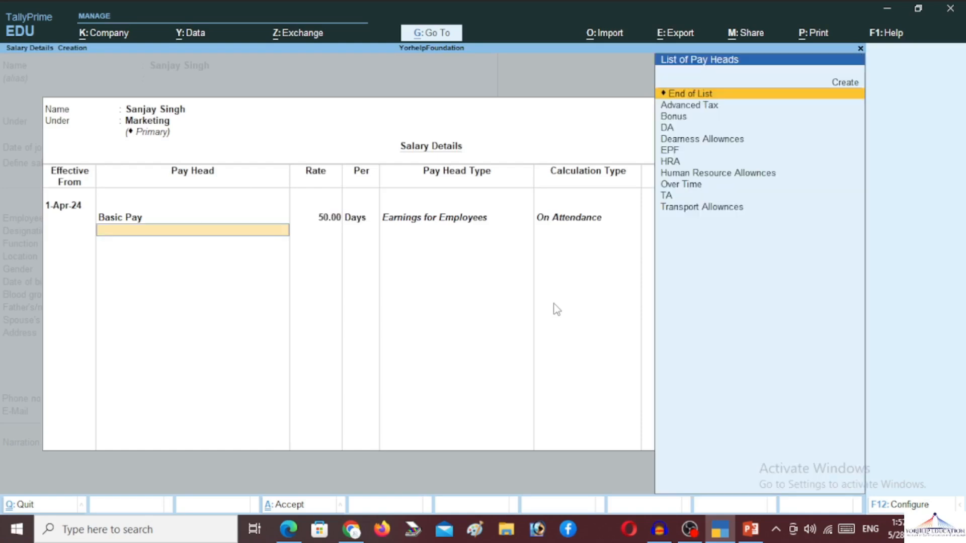
pyautogui.press('BackSpace')
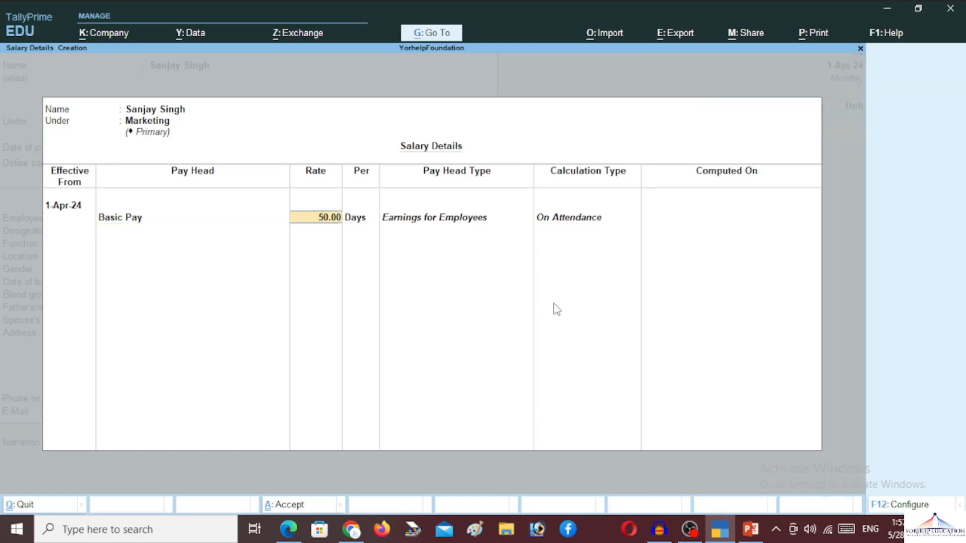
pyautogui.write('1,500')
pyautogui.press('Return')
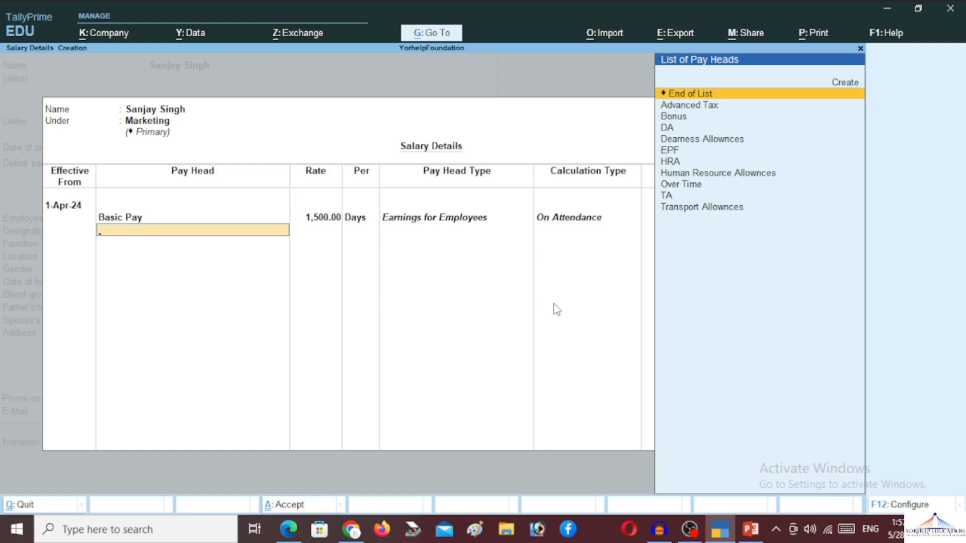
# Step: Add HRA, DA, Bonus, Over Time, TA, Advanced Tax and EPF to the salary structure
pyautogui.press('Down')
pyautogui.press('Down')
pyautogui.press('Down')
pyautogui.press('Down')
pyautogui.press('Down')
pyautogui.press('Down')
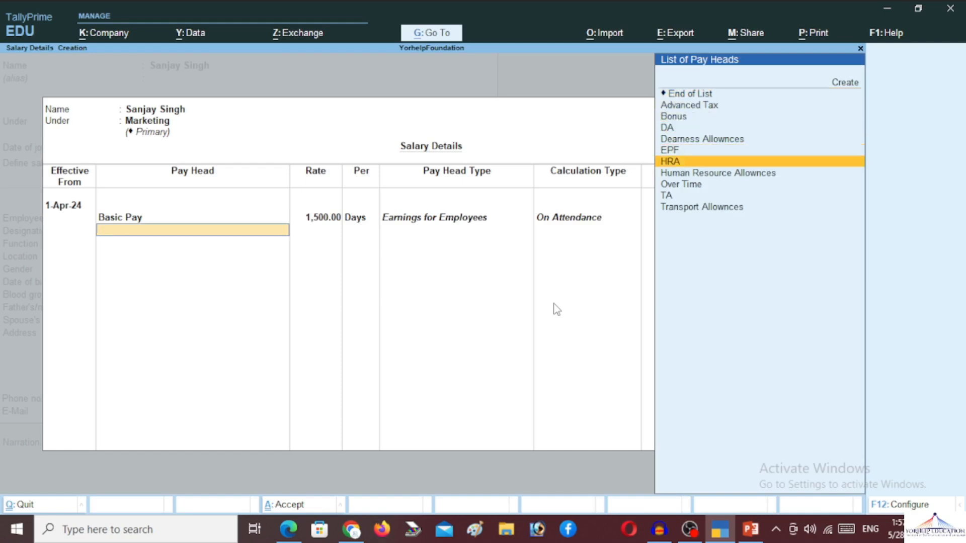
pyautogui.press('Return')
pyautogui.press('Down')
pyautogui.press('Down')
pyautogui.press('Down')
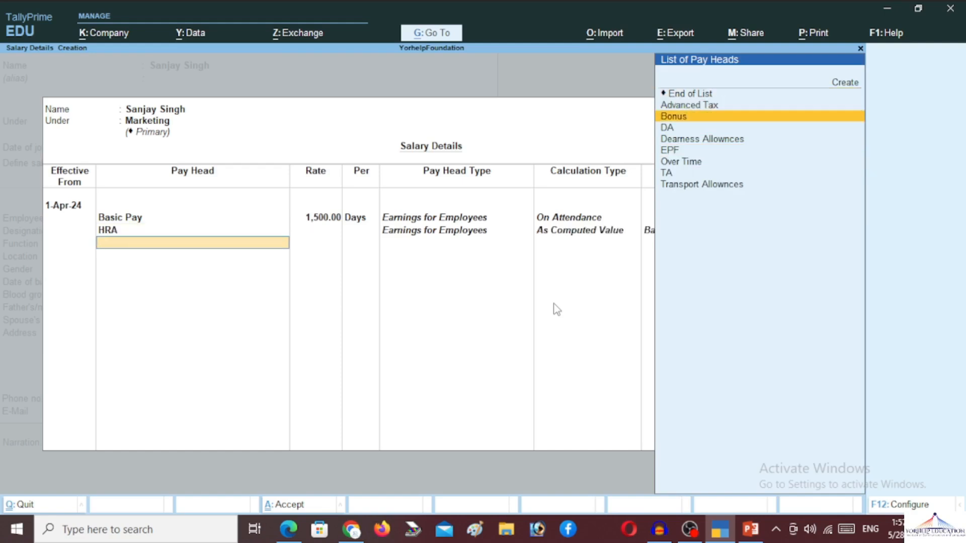
pyautogui.press('Return')
pyautogui.press('Down')
pyautogui.press('Down')
pyautogui.press('Down')
pyautogui.press('Up')
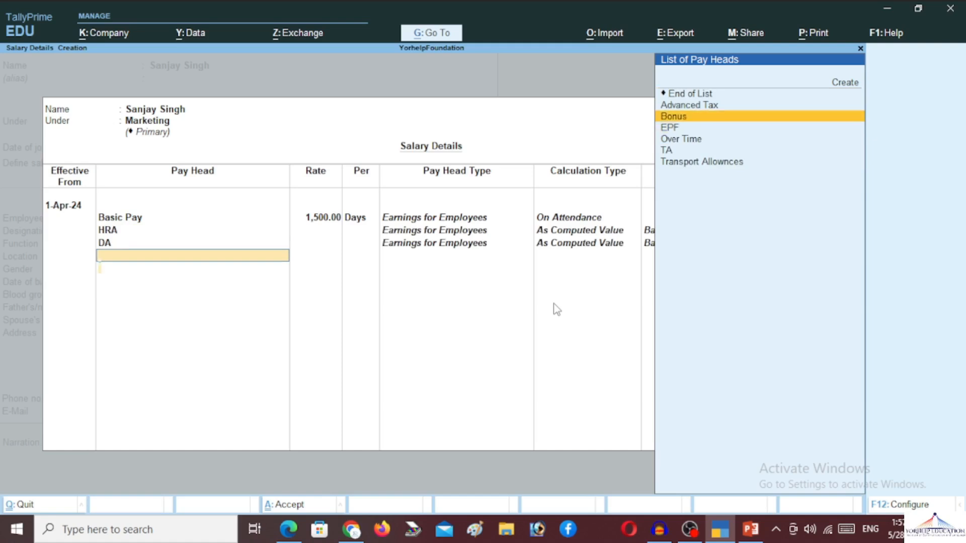
pyautogui.press('Return')
pyautogui.press('Down')
pyautogui.press('Down')
pyautogui.press('Down')
pyautogui.press('Return')
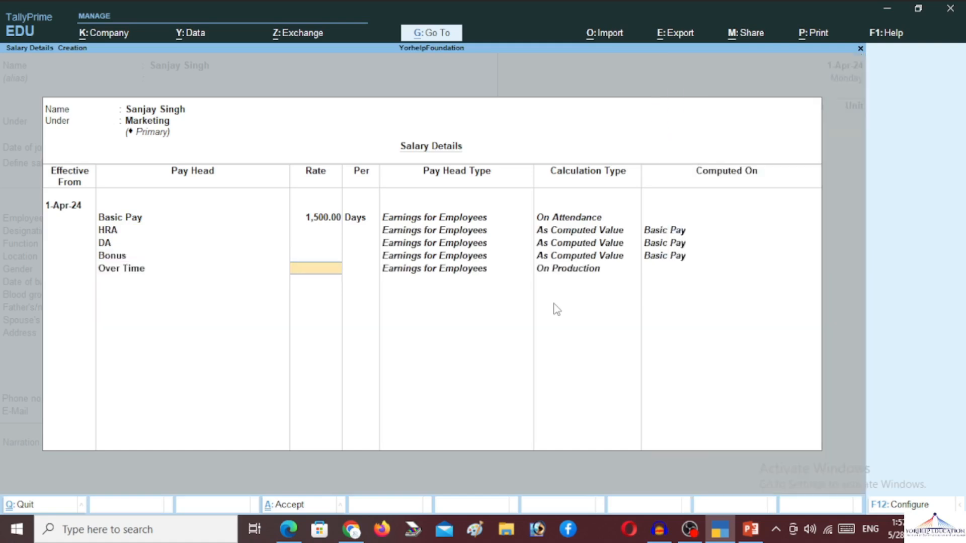
pyautogui.press('Up')
pyautogui.press('Down')
pyautogui.press('Down')
pyautogui.press('Down')
pyautogui.press('Down')
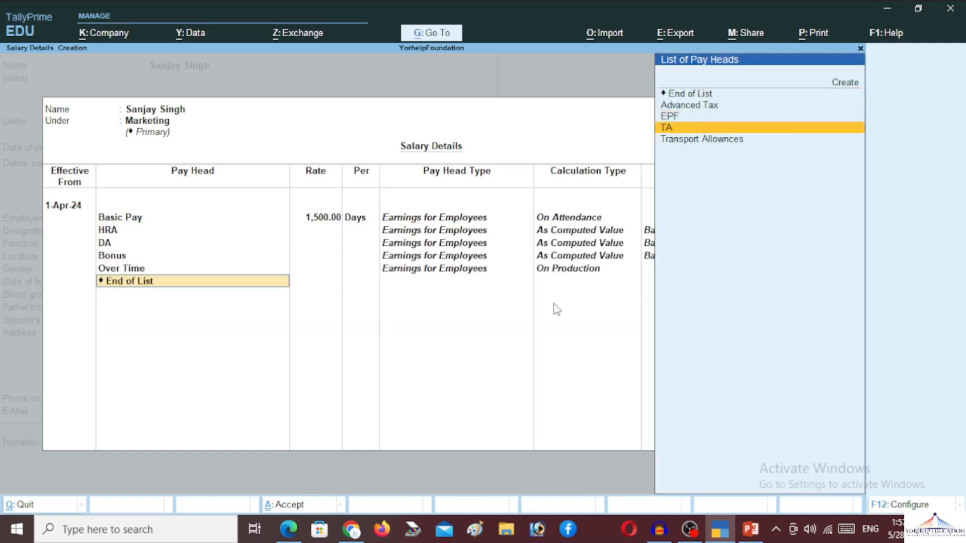
pyautogui.press('Return')
pyautogui.press('Down')
pyautogui.press('Return')
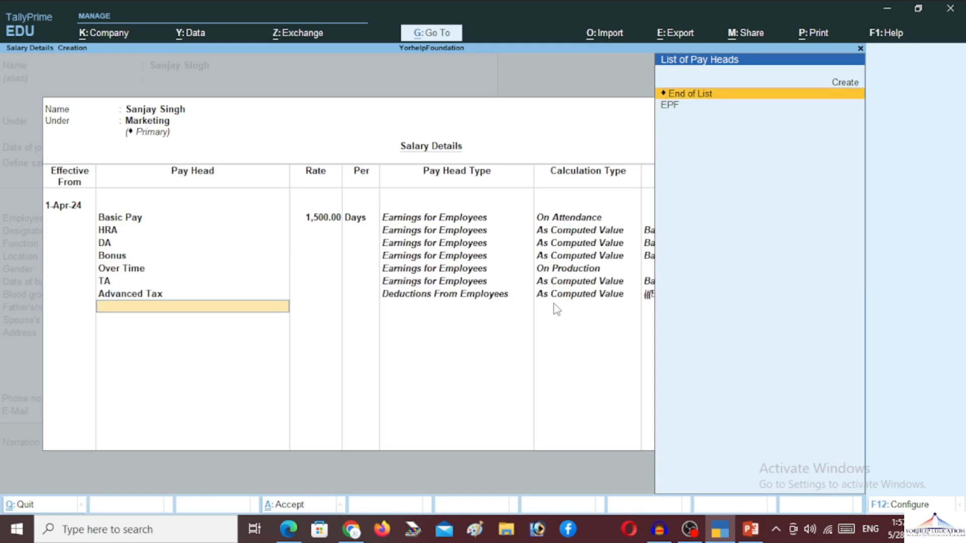
pyautogui.press('Down')
pyautogui.press('Return')
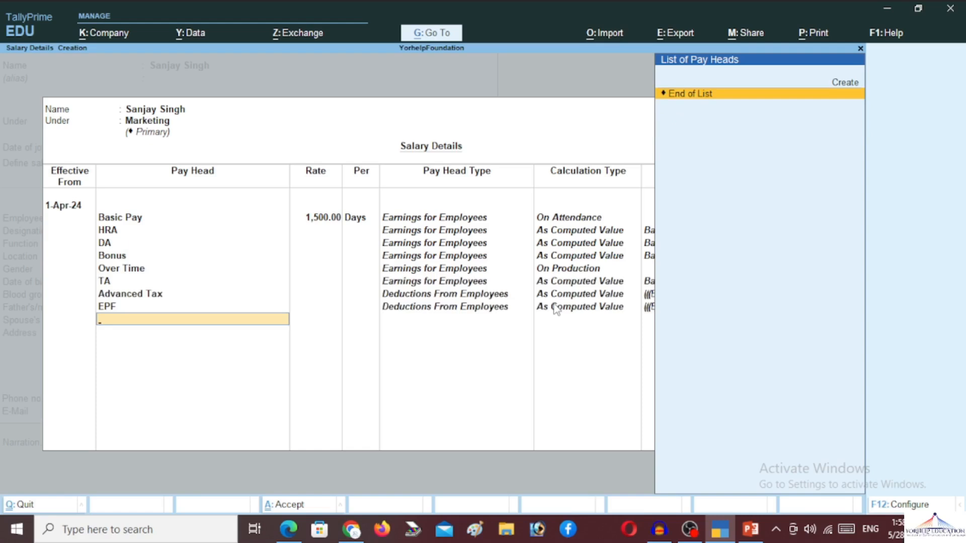
pyautogui.press('Return')
# Step: Enter the employee number, designation Marketing Agent, location Kanpur and gender Male
pyautogui.press('Return')
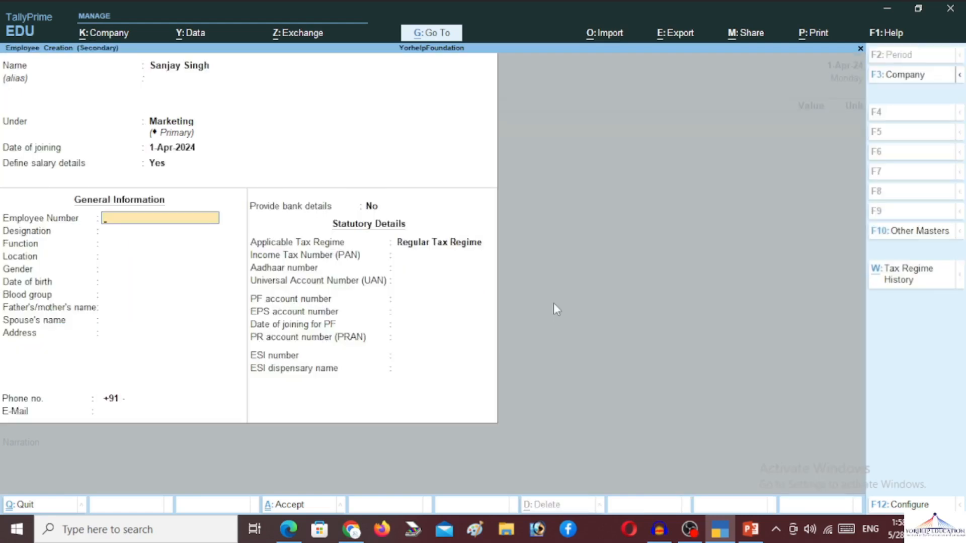
pyautogui.write('Y0002')
pyautogui.press('Return')
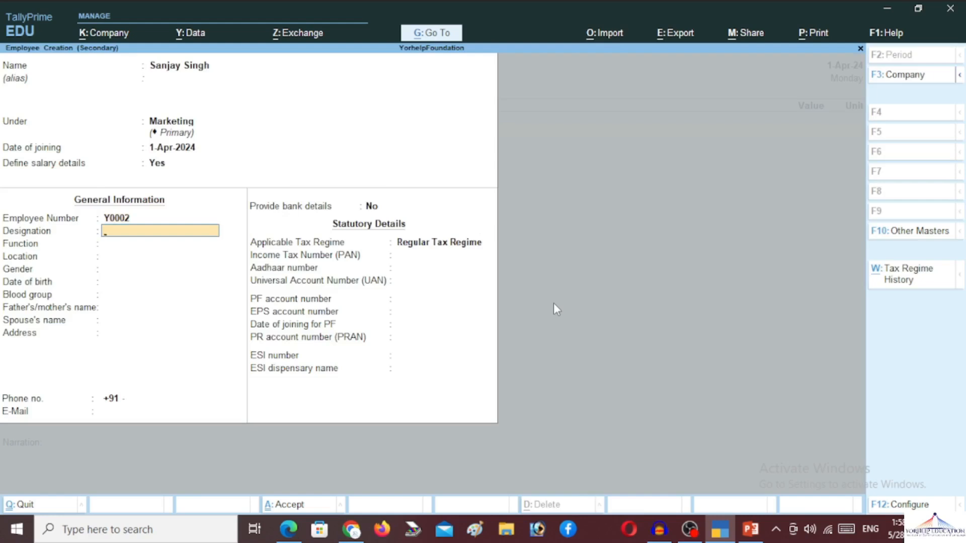
pyautogui.write('Marketing Agent')
pyautogui.press('Return')
pyautogui.press('Return')
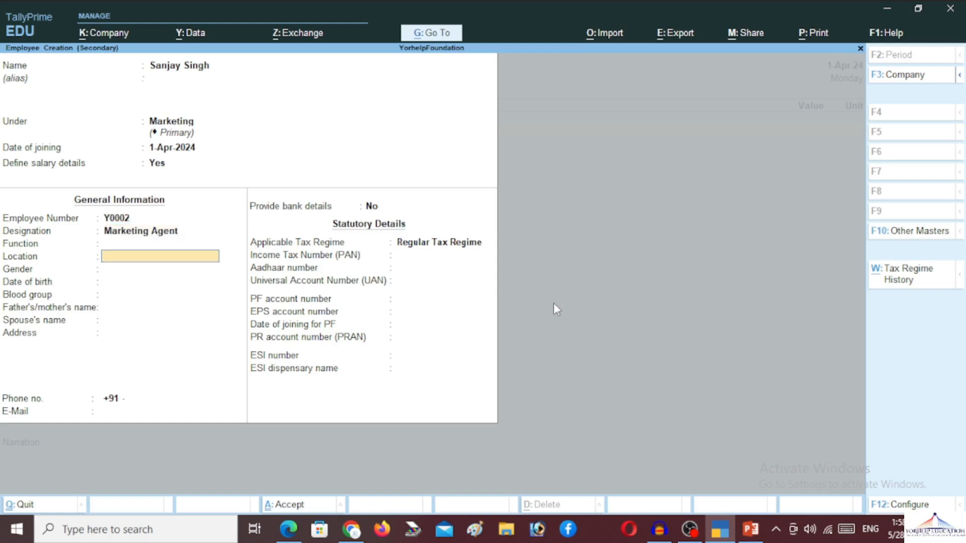
pyautogui.write('Kanpur')
pyautogui.press('BackSpace')
pyautogui.press('BackSpace')
pyautogui.press('BackSpace')
pyautogui.press('BackSpace')
pyautogui.press('BackSpace')
pyautogui.write('anpu')
pyautogui.press('Return')
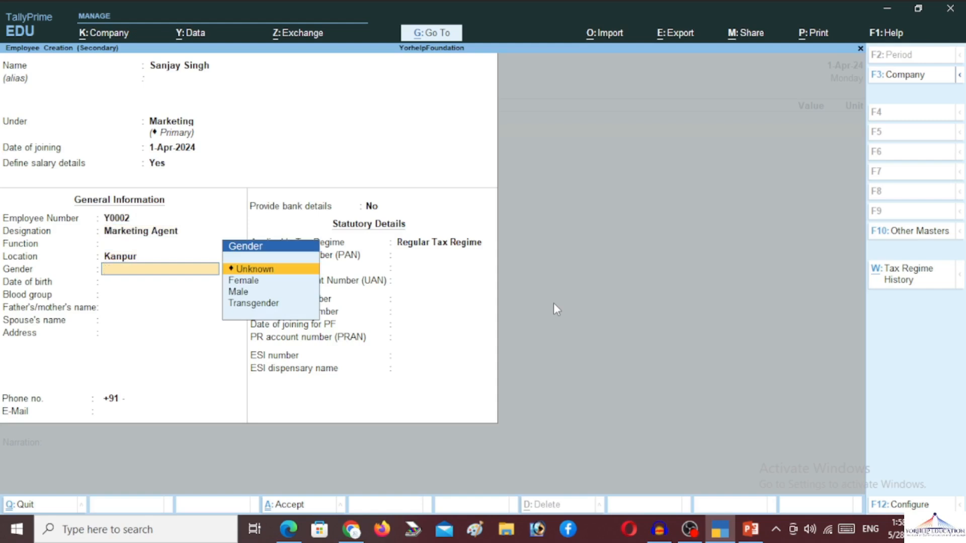
pyautogui.press('Down')
pyautogui.press('Down')
pyautogui.press('Return')
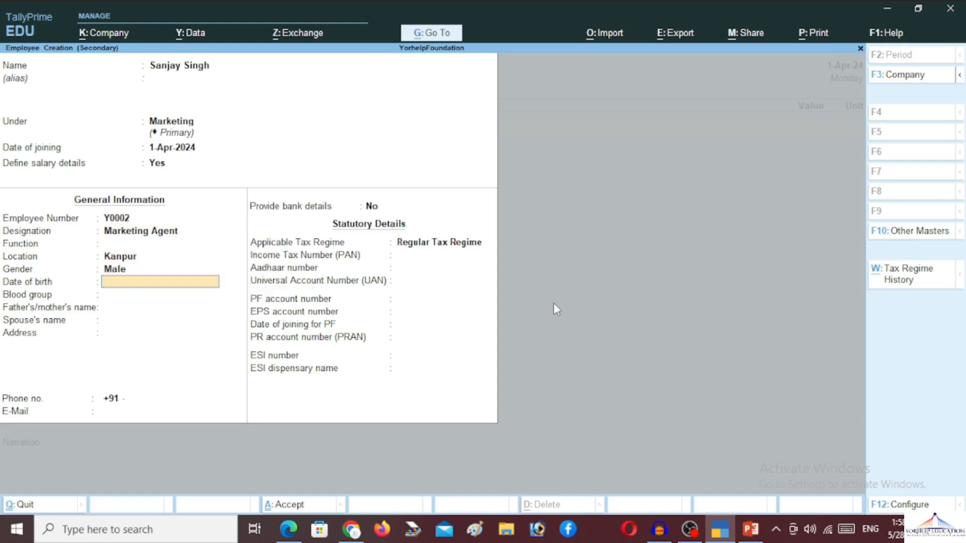
pyautogui.write('02-May-1998')
pyautogui.press('Return')
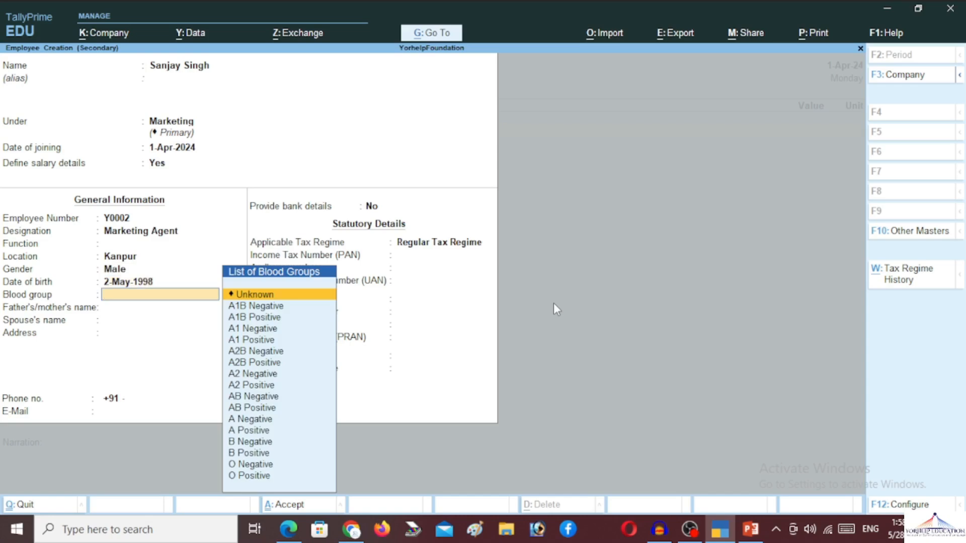
pyautogui.write('b')
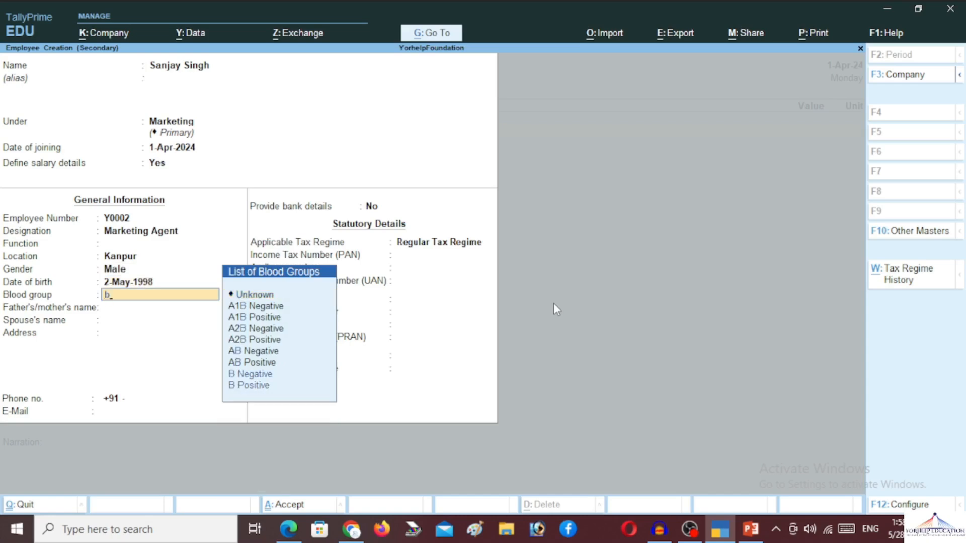
pyautogui.press('Down')
pyautogui.press('Down')
pyautogui.press('Return')
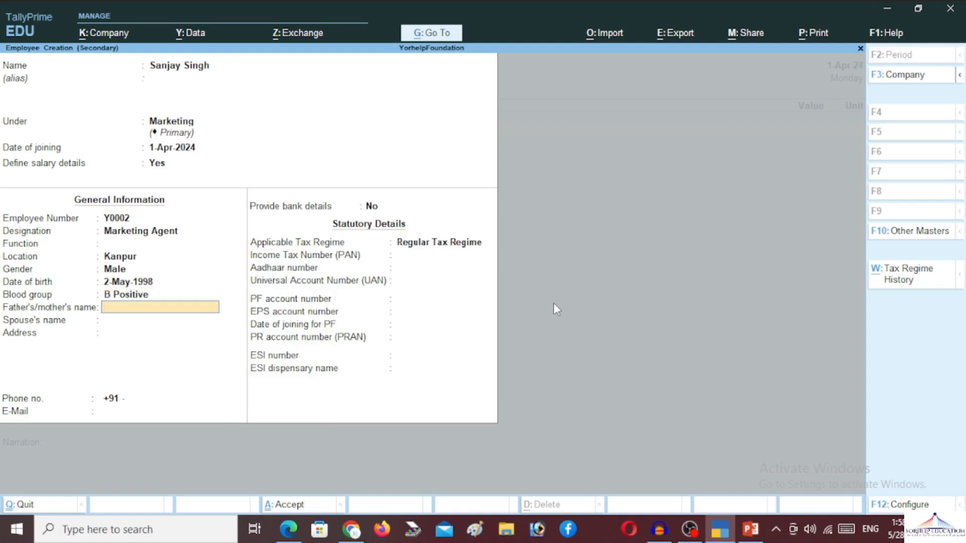
# Step: Fill in the father's and spouse's names, the address, phone number and e-mail address
pyautogui.press('Return')
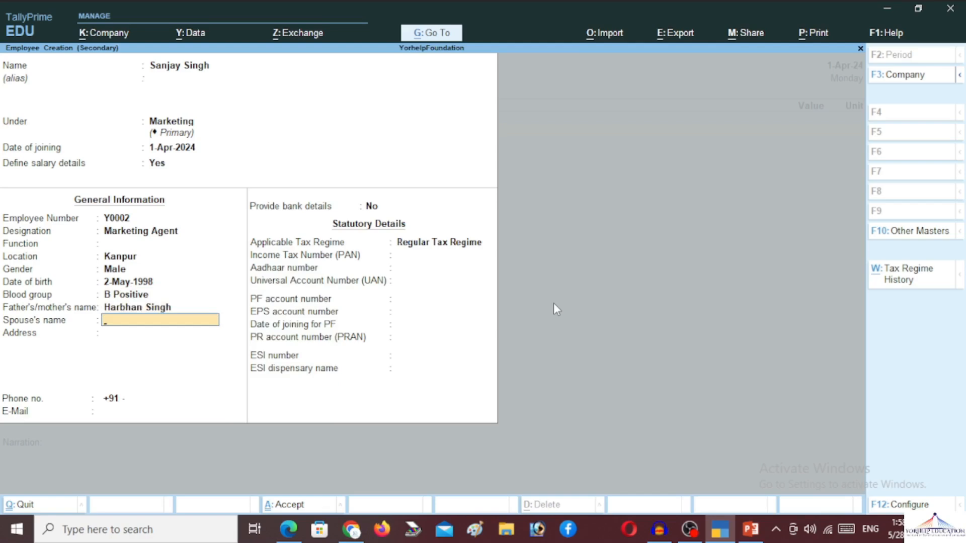
pyautogui.write('Namrata')
pyautogui.press('Return')
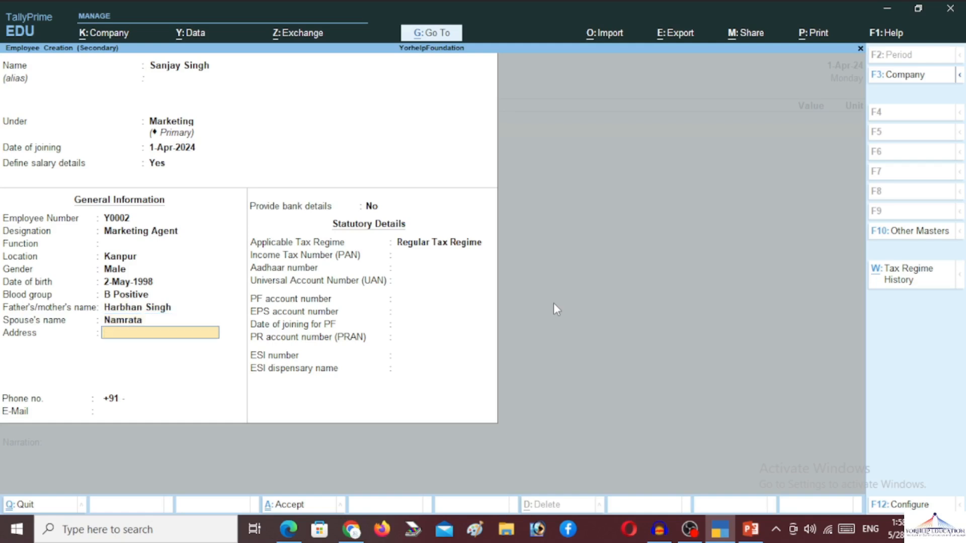
pyautogui.write('Kanpur')
pyautogui.press('Return')
pyautogui.press('Return')
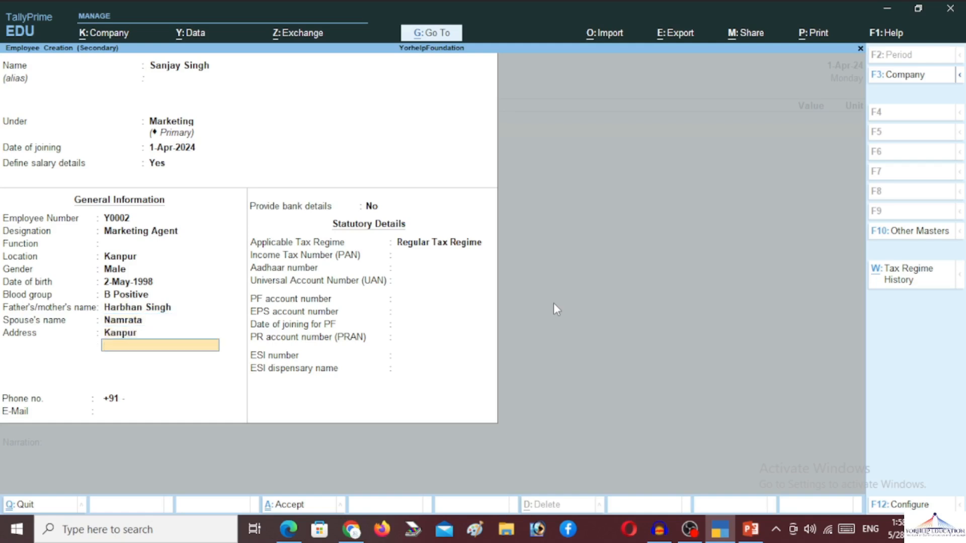
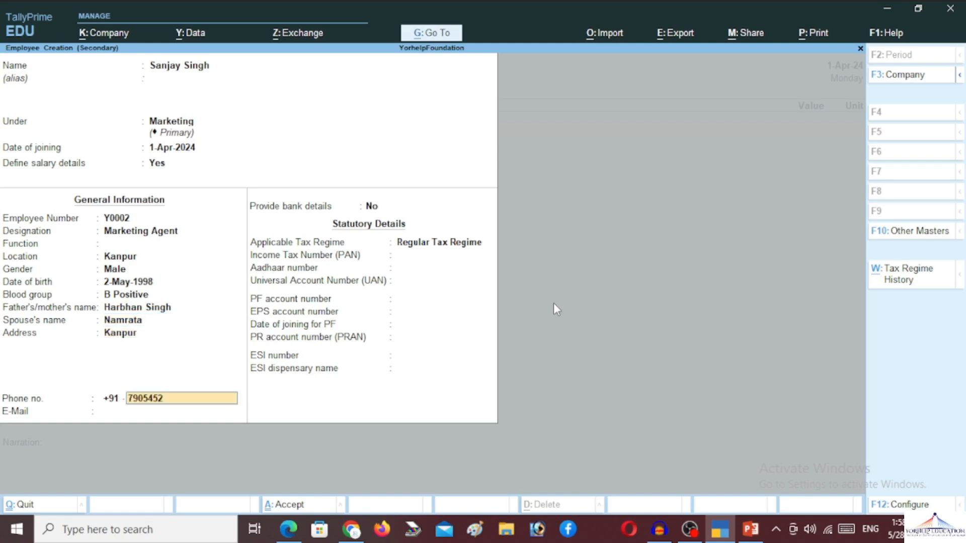
pyautogui.press('Return')
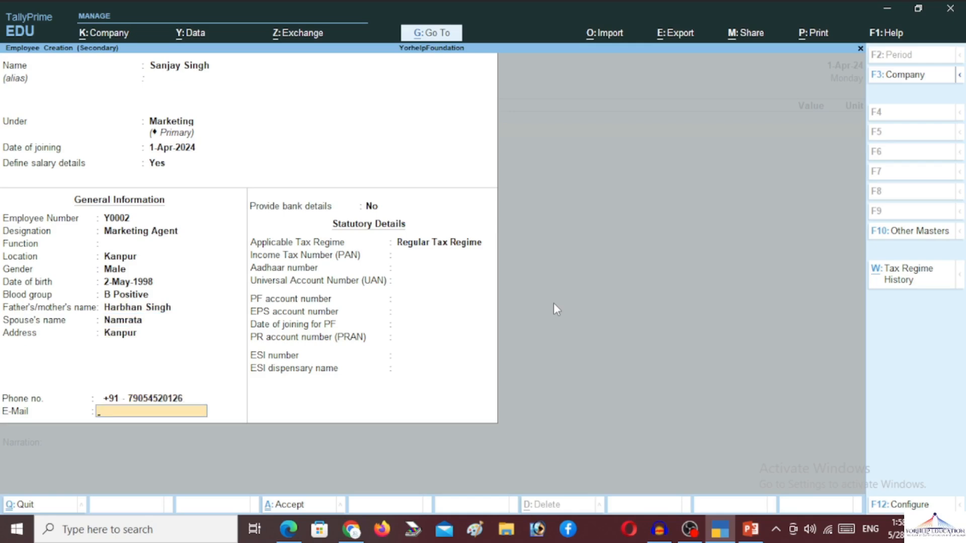
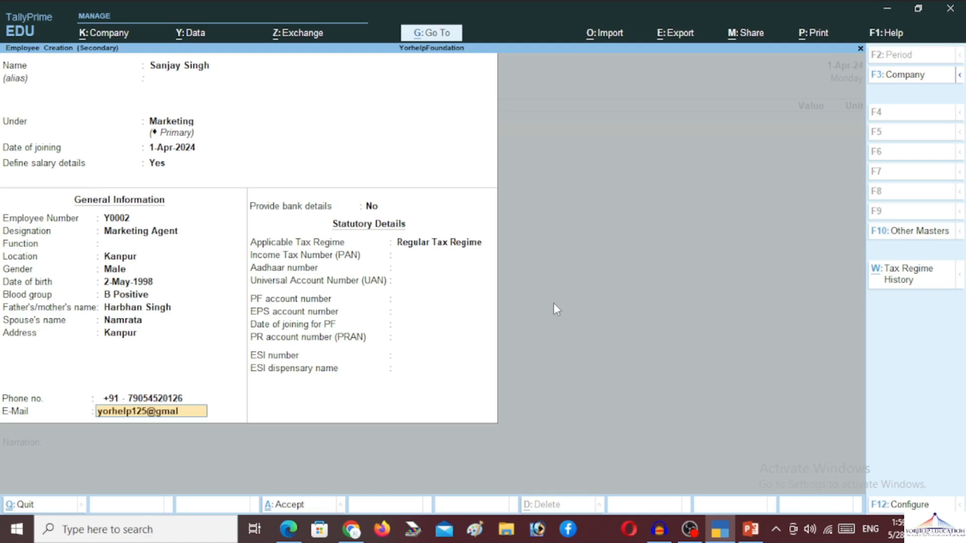
pyautogui.press('Return')
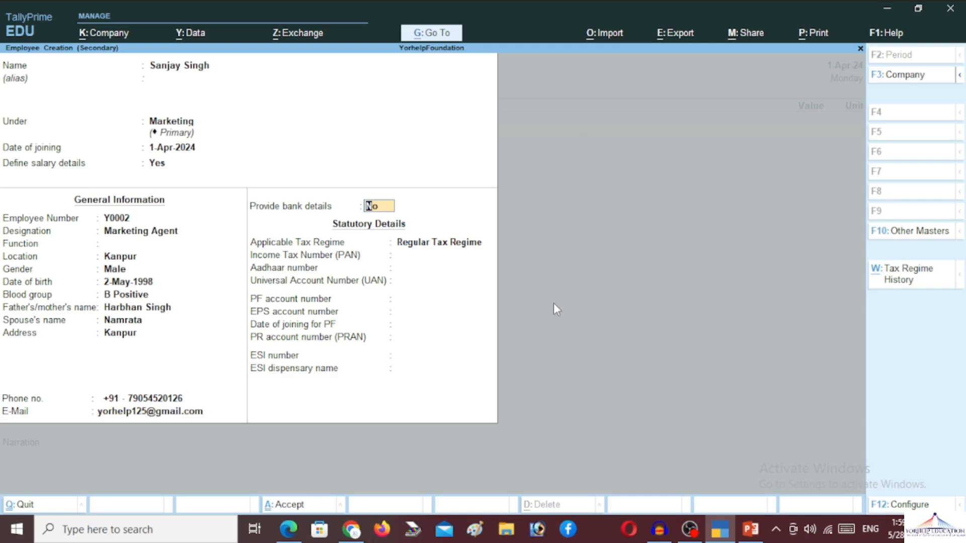
# Step: Turn on bank details and enter the employee's account number and IFS code
pyautogui.press('Return')
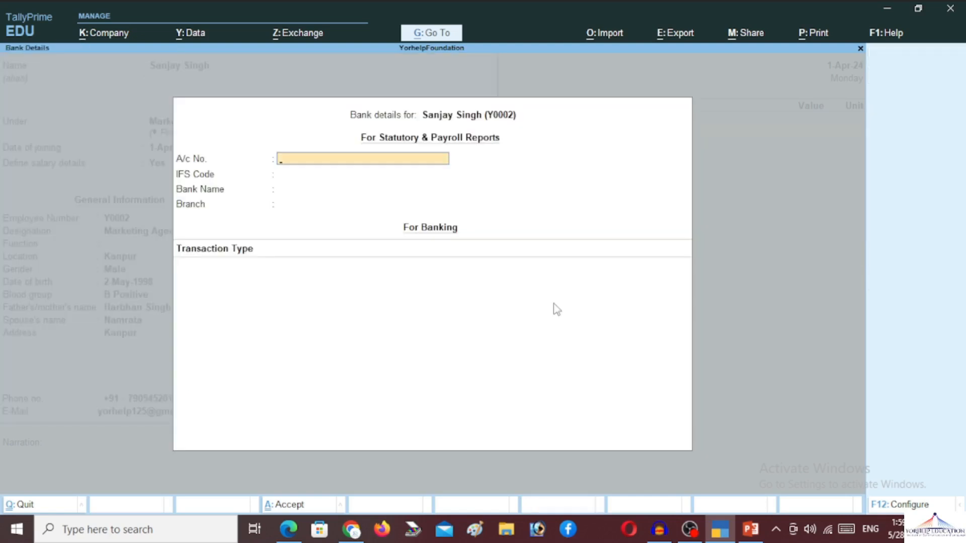
pyautogui.press('Return')
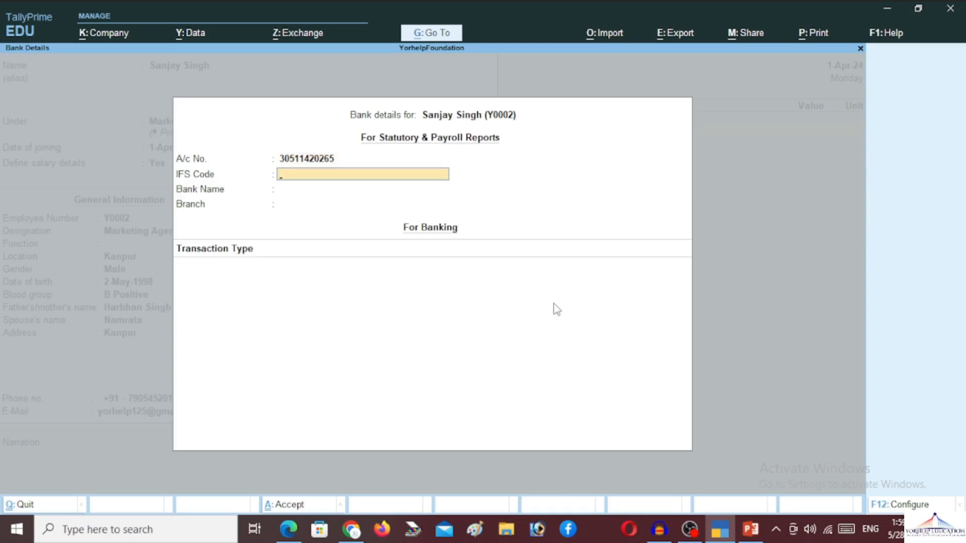
pyautogui.press('Return')
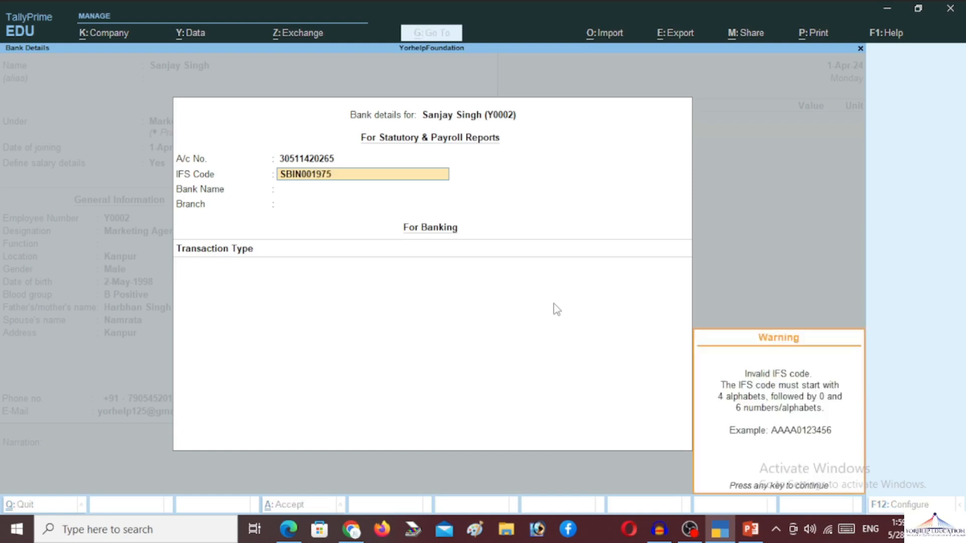
pyautogui.press('Return')
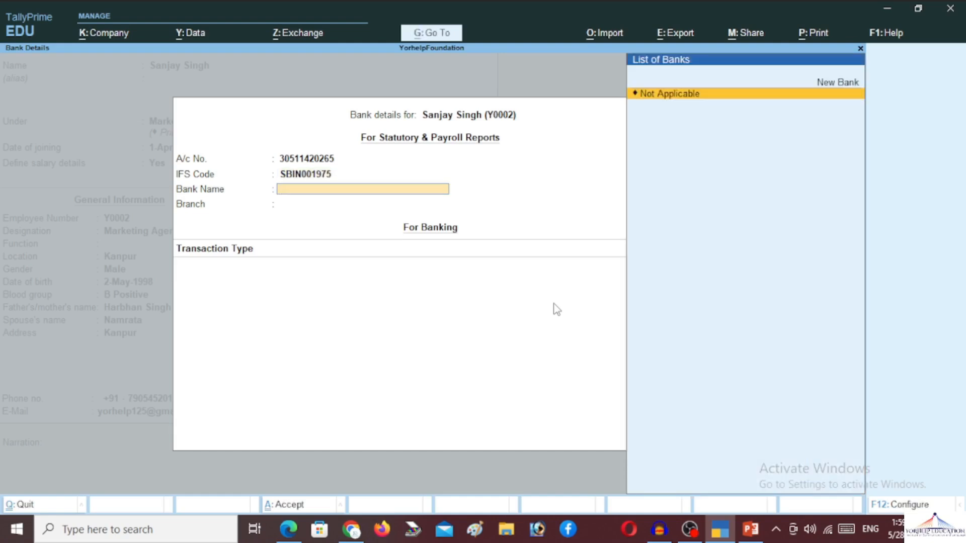
# Step: Add the new bank State Bank Of India, branch Kanpur, and end the list
pyautogui.press('Up')
pyautogui.press('Return')
pyautogui.write('SAT')
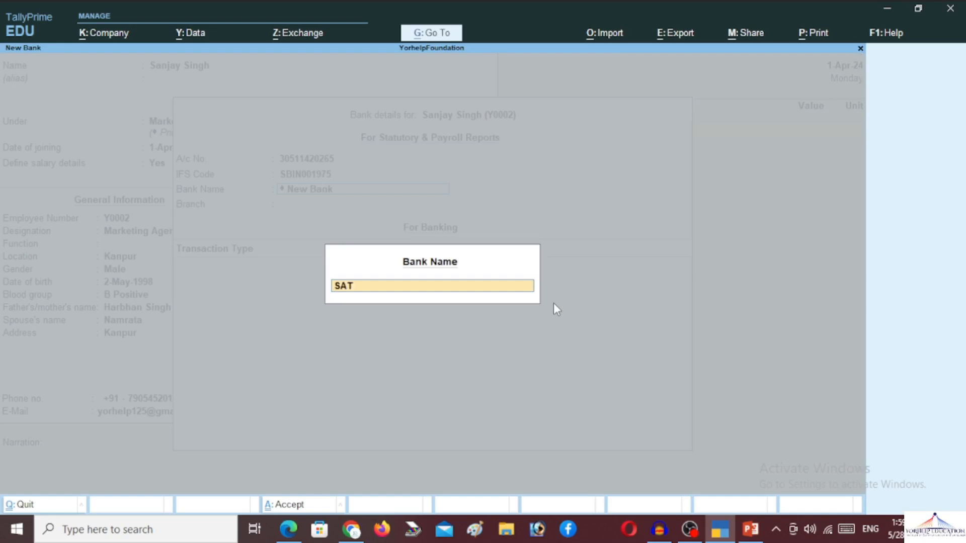
pyautogui.press('BackSpace')
pyautogui.press('BackSpace')
pyautogui.write('tate Bank Of India')
pyautogui.press('Return')
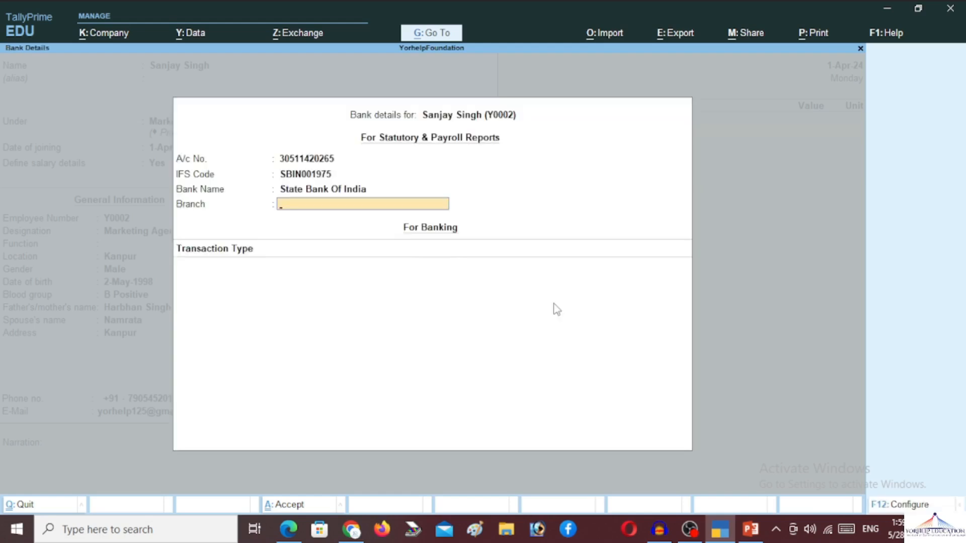
pyautogui.write('Kanpur')
pyautogui.press('Return')
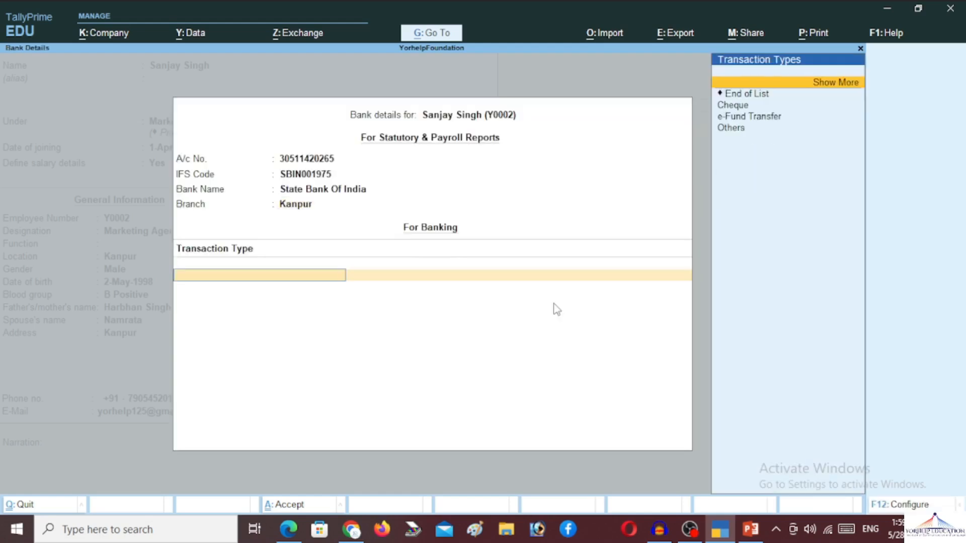
pyautogui.press('Down')
pyautogui.press('Return')
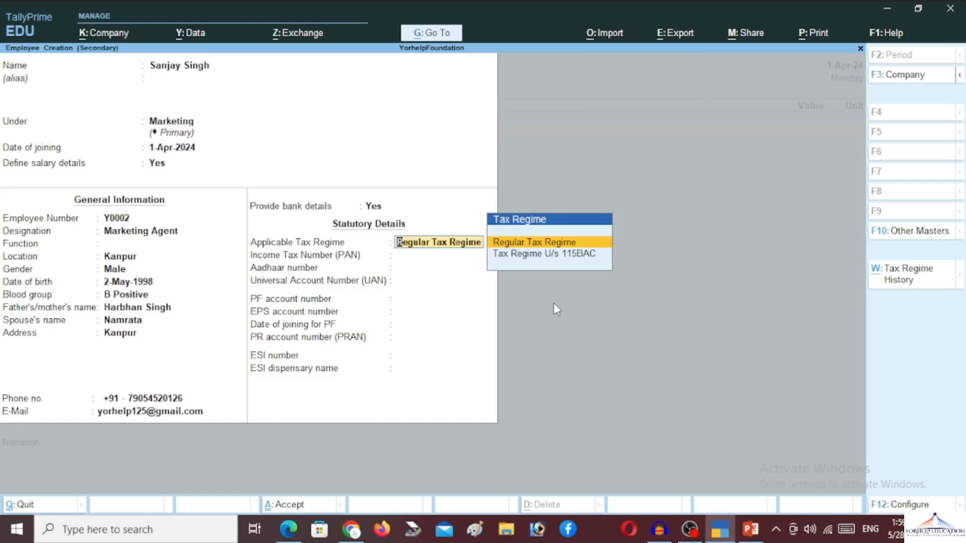
# Step: Save the new employee with the Regular Tax Regime and quit the unfinished attendance voucher
pyautogui.press('Return')
pyautogui.press('Return')
pyautogui.press('Return')
pyautogui.press('Return')
pyautogui.press('Return')
pyautogui.press('Return')
pyautogui.press('Return')
pyautogui.press('Return')
pyautogui.press('Return')
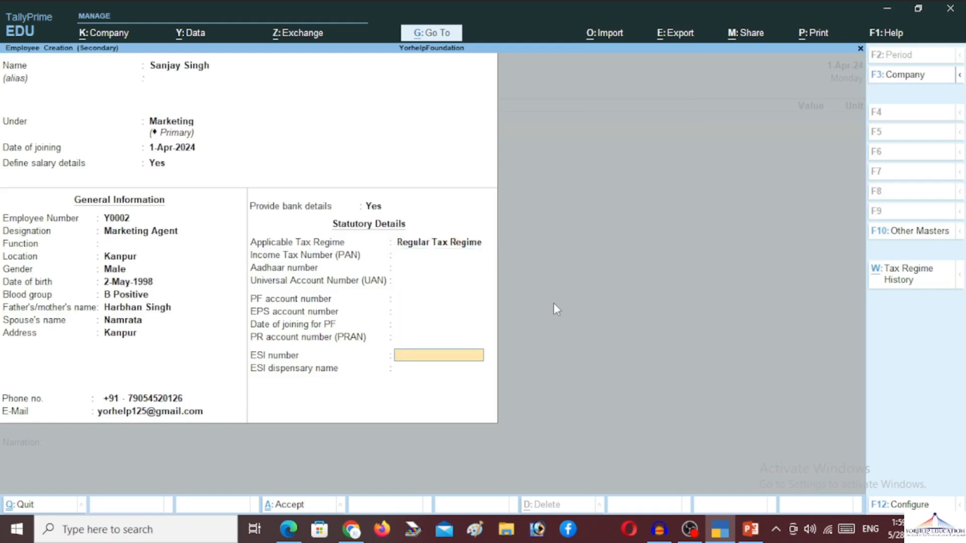
pyautogui.press('Return')
pyautogui.press('Return')
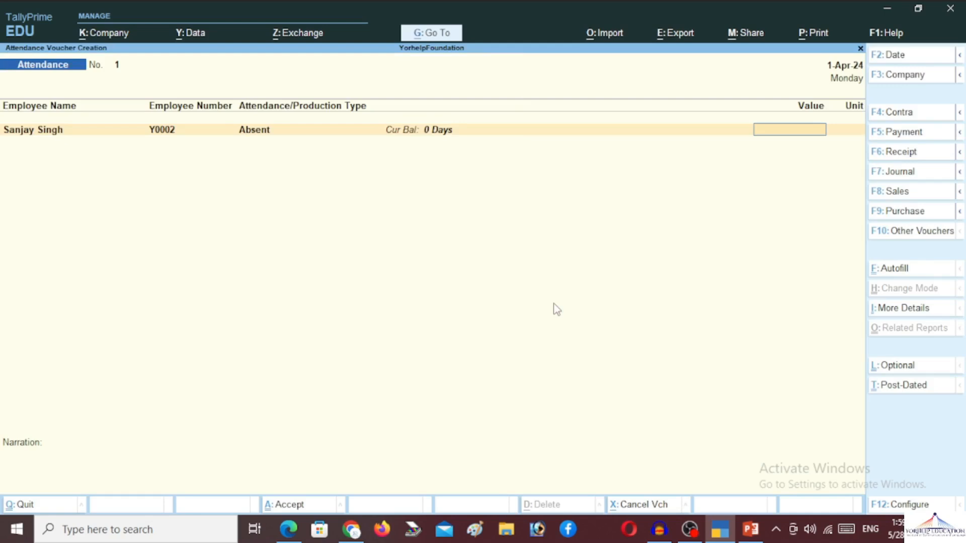
pyautogui.press('Escape')
pyautogui.press('Return')
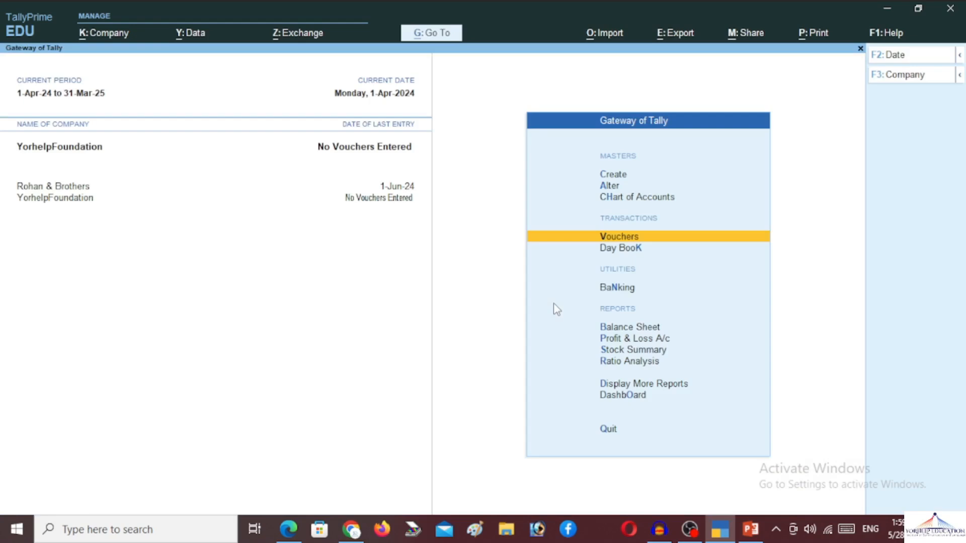
# Step: Bring up the Master Creation list from the Gateway of Tally
pyautogui.press('Up')
pyautogui.press('Up')
pyautogui.press('Up')
pyautogui.press('Return')
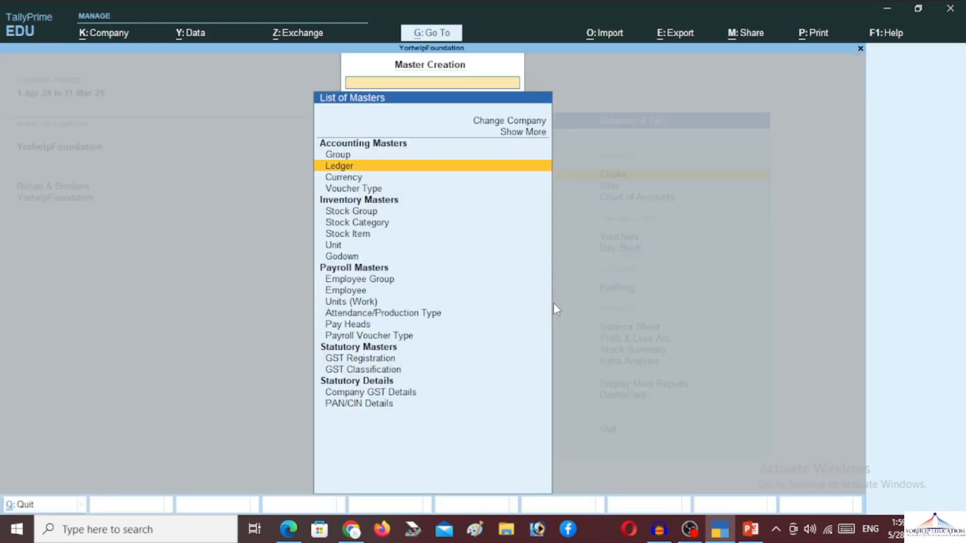
pyautogui.press('Down')
pyautogui.press('Down')
pyautogui.press('Down')
pyautogui.press('Down')
pyautogui.press('Down')
pyautogui.press('Down')
pyautogui.press('Down')
pyautogui.press('Down')
pyautogui.press('Down')
pyautogui.press('Down')
pyautogui.press('Down')
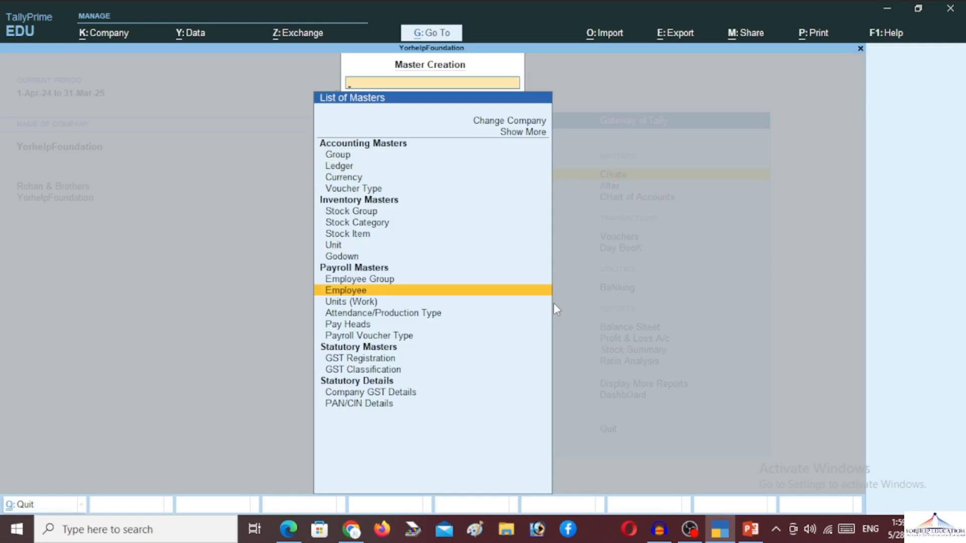
# Step: Open the General Manager employee's record through Alter > Employee
pyautogui.press('Escape')
pyautogui.press('Down')
pyautogui.press('Return')
pyautogui.press('Down')
pyautogui.press('Down')
pyautogui.press('Down')
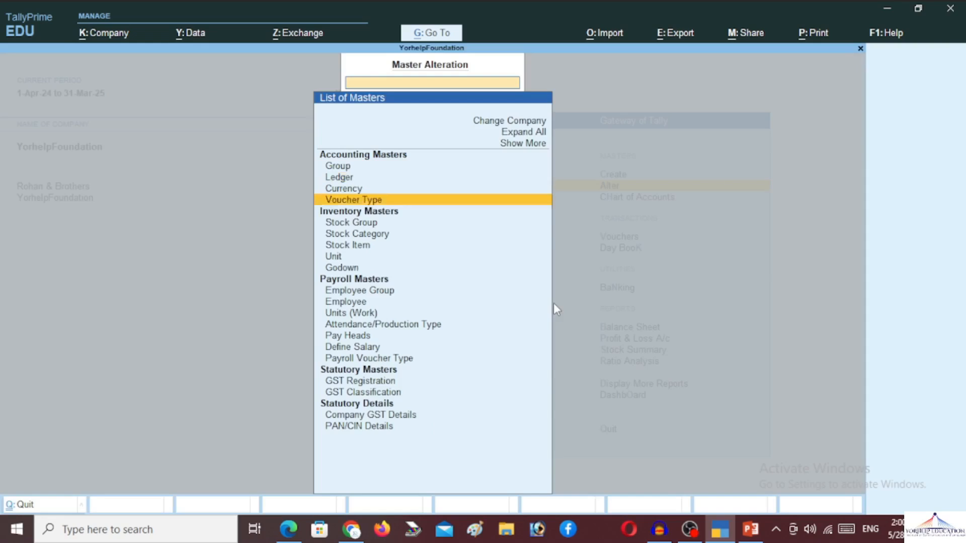
pyautogui.press('Down')
pyautogui.press('Down')
pyautogui.press('Down')
pyautogui.press('Down')
pyautogui.press('Down')
pyautogui.press('Down')
pyautogui.press('Down')
pyautogui.press('Down')
pyautogui.press('Down')
pyautogui.press('Down')
pyautogui.press('Down')
pyautogui.press('Down')
pyautogui.press('Up')
pyautogui.press('Up')
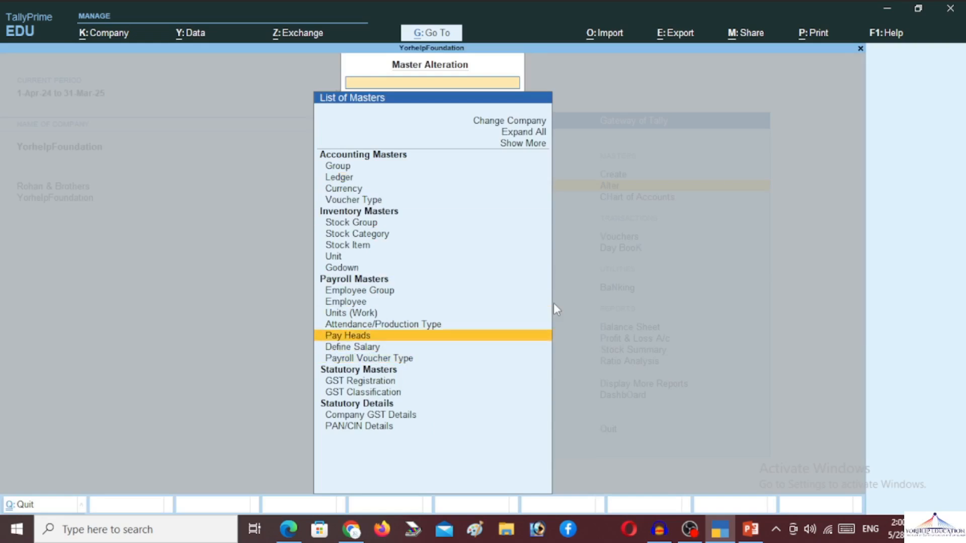
pyautogui.press('Up')
pyautogui.press('Up')
pyautogui.press('Up')
pyautogui.press('Return')
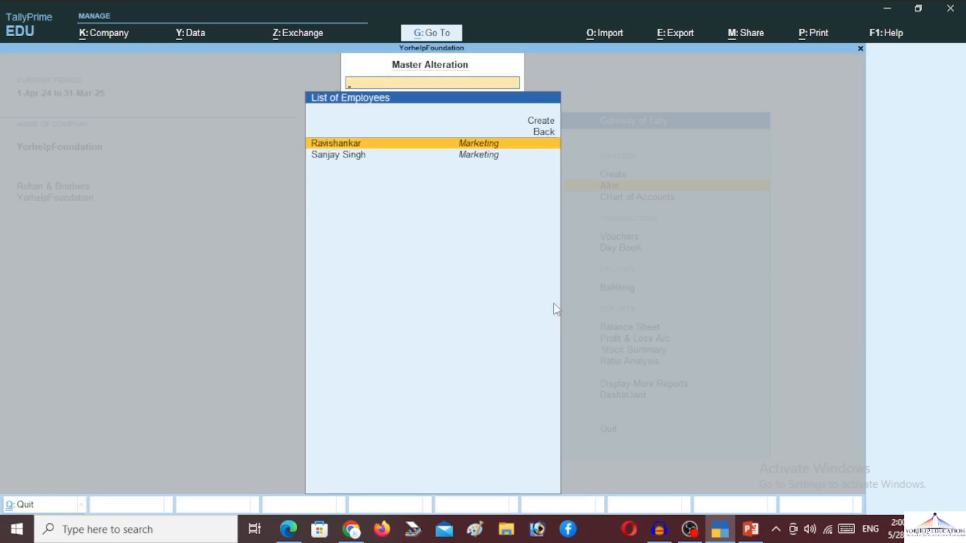
pyautogui.press('Return')
# Step: Set Define salary details to Yes for this employee
pyautogui.press('Return')
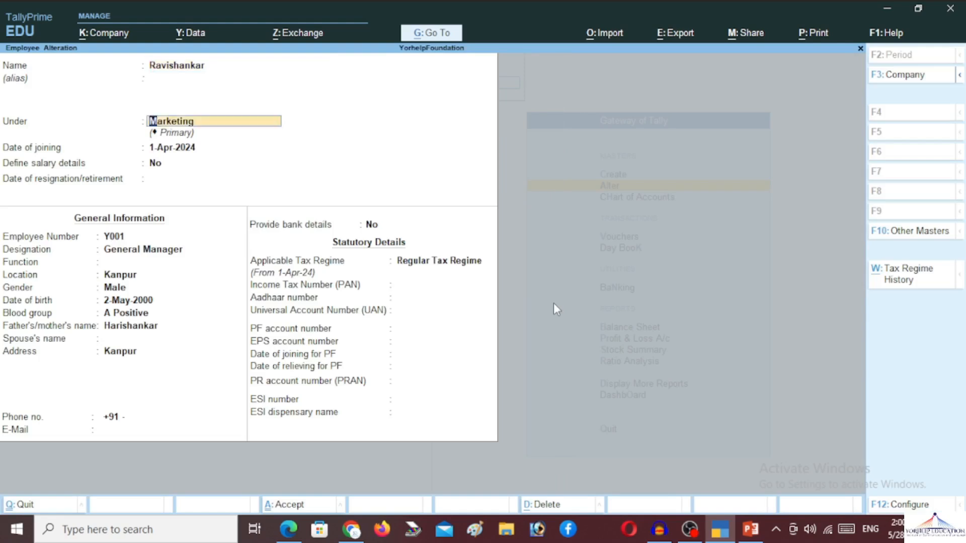
pyautogui.press('Return')
pyautogui.press('Return')
pyautogui.press('Return')
pyautogui.press('Up')
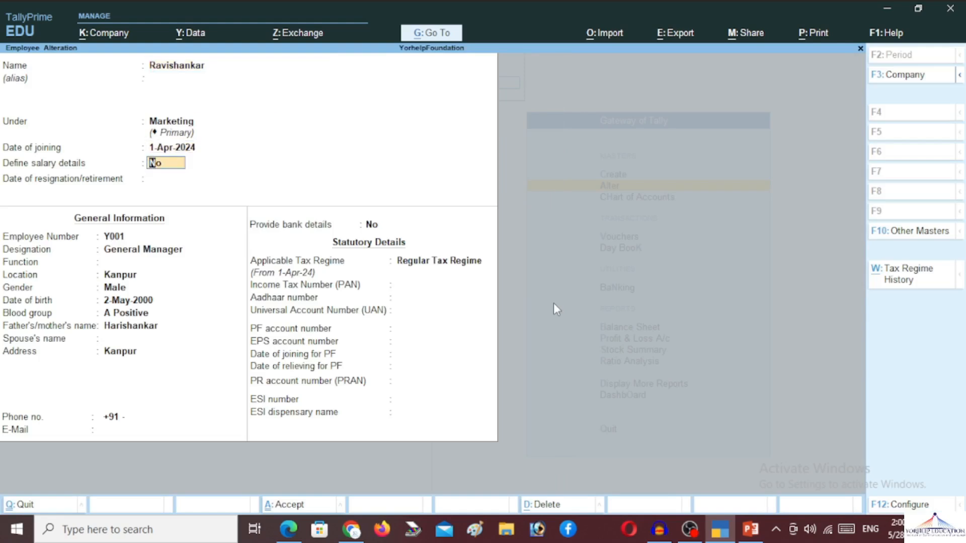
pyautogui.write('y')
pyautogui.press('Return')
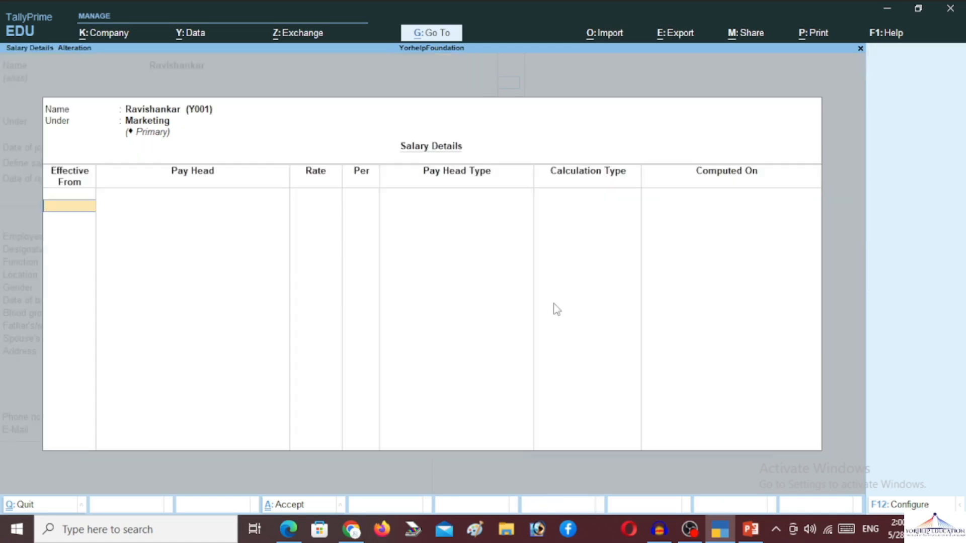
# Step: Set salary details effective from 1-Apr-2024 with Basic Pay at 1,800 per day
pyautogui.press('Escape')
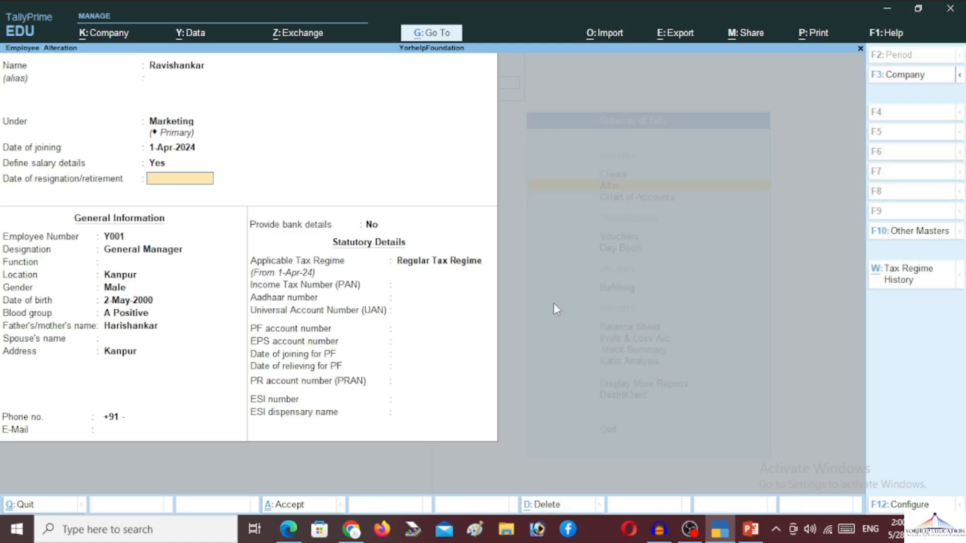
pyautogui.press('Up')
pyautogui.press('Return')
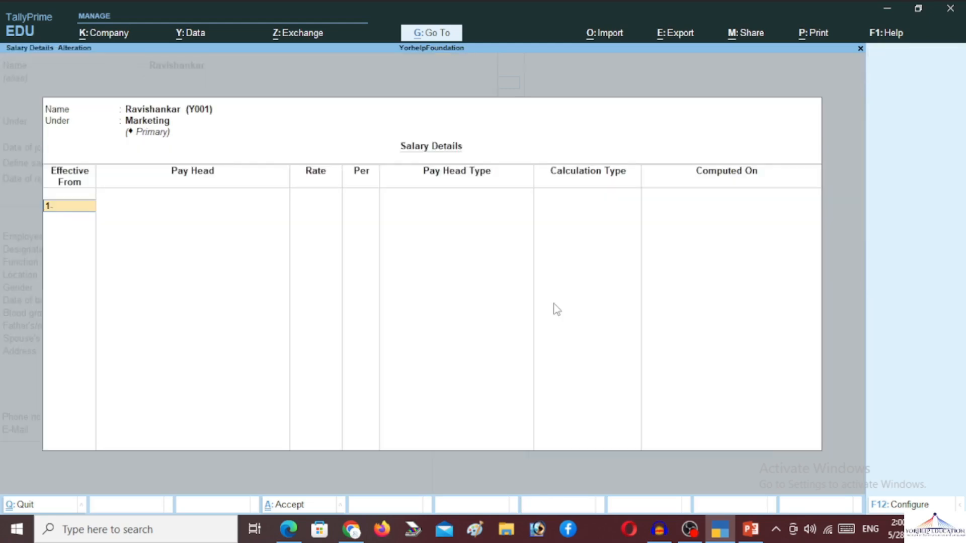
pyautogui.write('1-APr-2024')
pyautogui.press('Return')
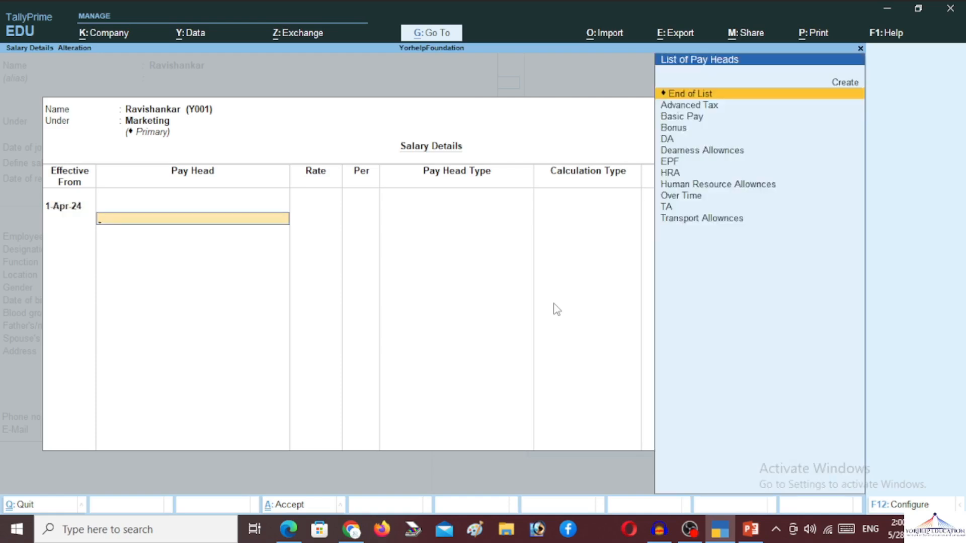
pyautogui.press('Down')
pyautogui.press('Down')
pyautogui.press('Return')
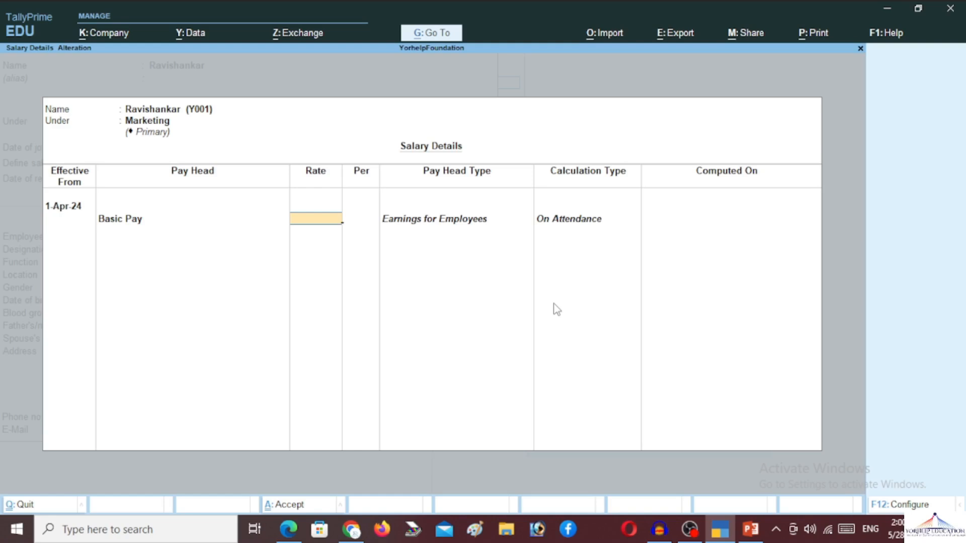
pyautogui.write('1800')
pyautogui.press('Return')
# Step: Add DA, HRA, TA and Bonus as further pay heads
pyautogui.press('Down')
pyautogui.press('Down')
pyautogui.press('Down')
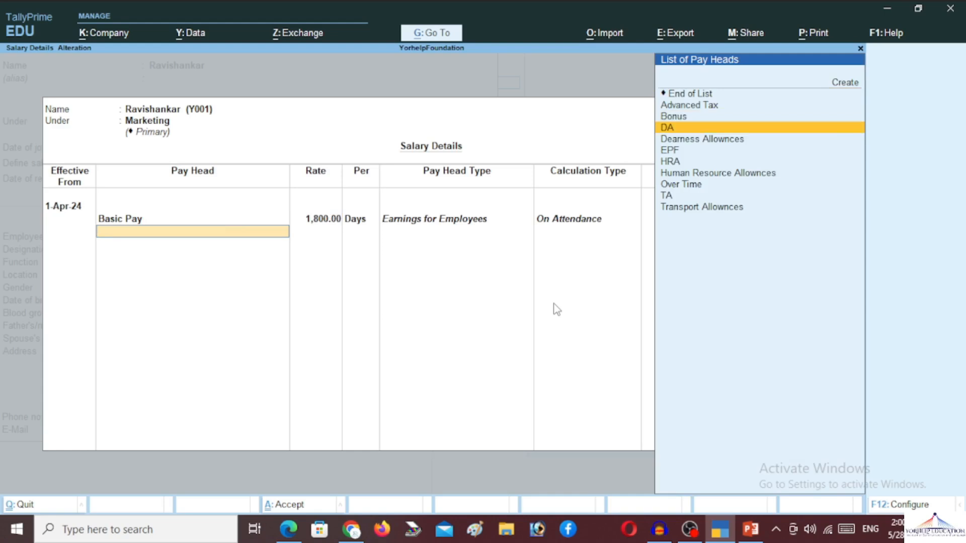
pyautogui.press('Return')
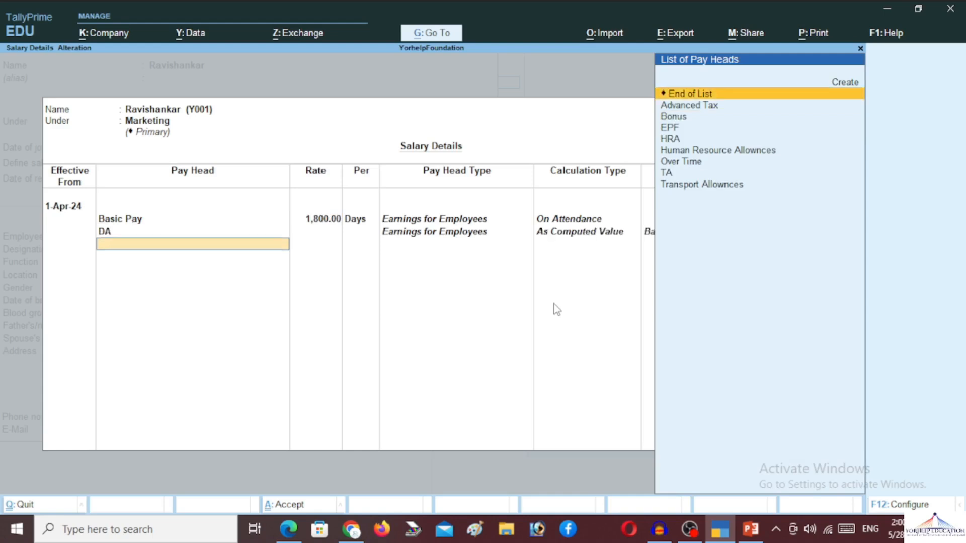
pyautogui.press('Down')
pyautogui.press('Down')
pyautogui.press('Down')
pyautogui.press('Down')
pyautogui.press('Return')
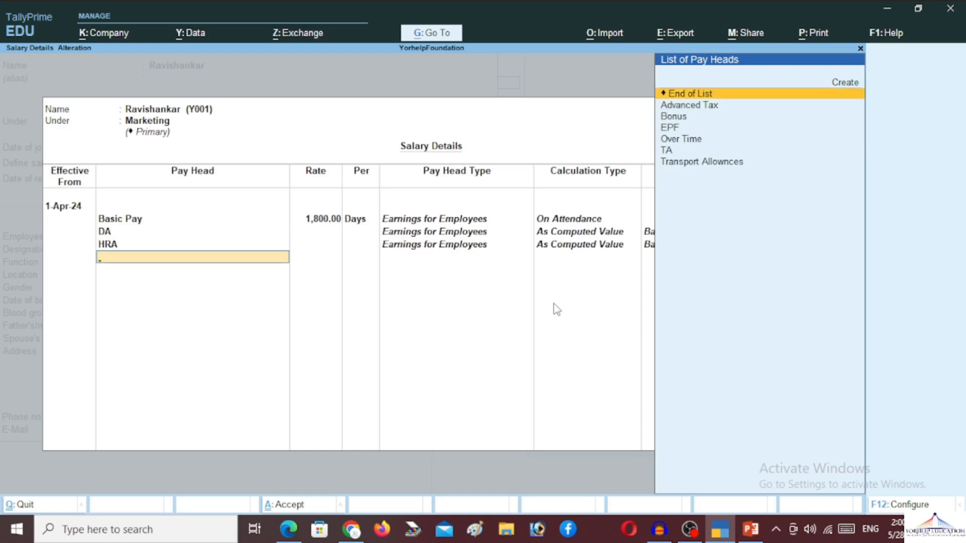
pyautogui.press('Down')
pyautogui.press('Down')
pyautogui.press('Down')
pyautogui.press('Down')
pyautogui.press('Down')
pyautogui.press('Return')
pyautogui.press('Down')
pyautogui.press('Down')
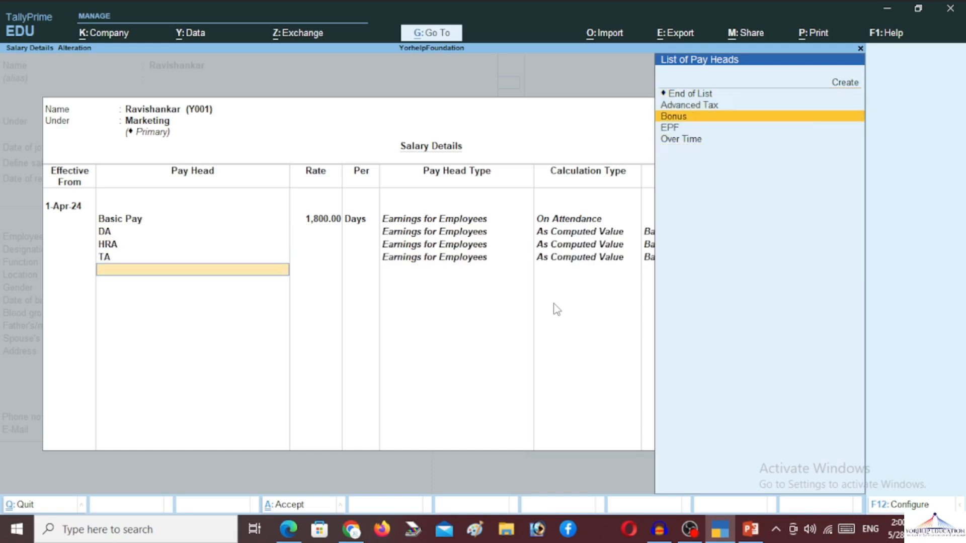
pyautogui.press('Return')
# Step: Add Over Time at 50 per hour, then Advanced Tax and EPF deductions
pyautogui.press('Down')
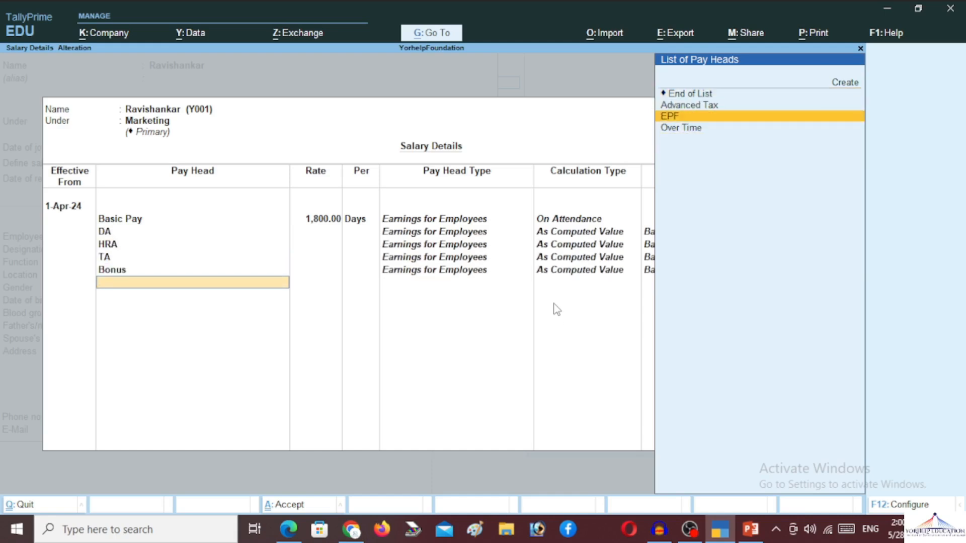
pyautogui.press('Down')
pyautogui.press('Return')
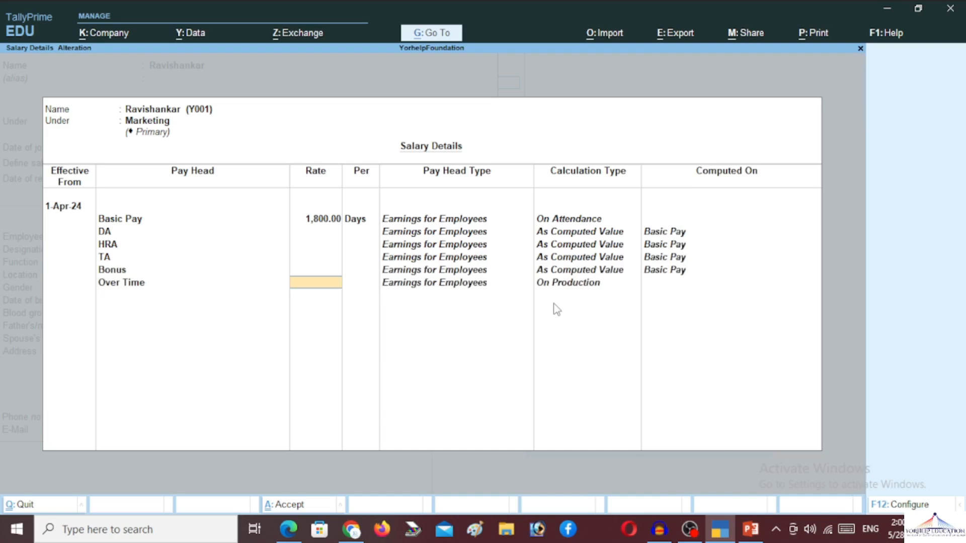
pyautogui.write('50')
pyautogui.press('Return')
pyautogui.press('Return')
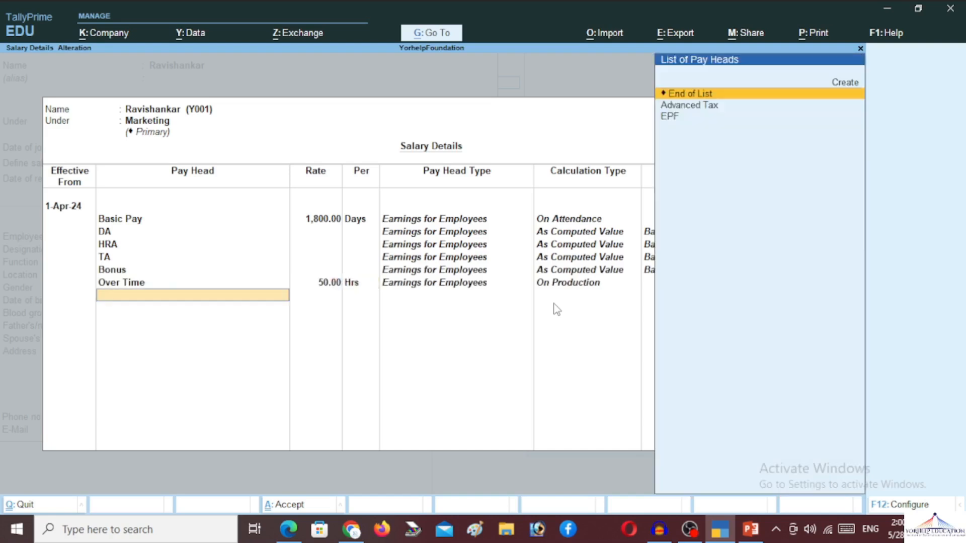
pyautogui.press('Down')
pyautogui.press('Return')
pyautogui.press('Down')
pyautogui.press('Return')
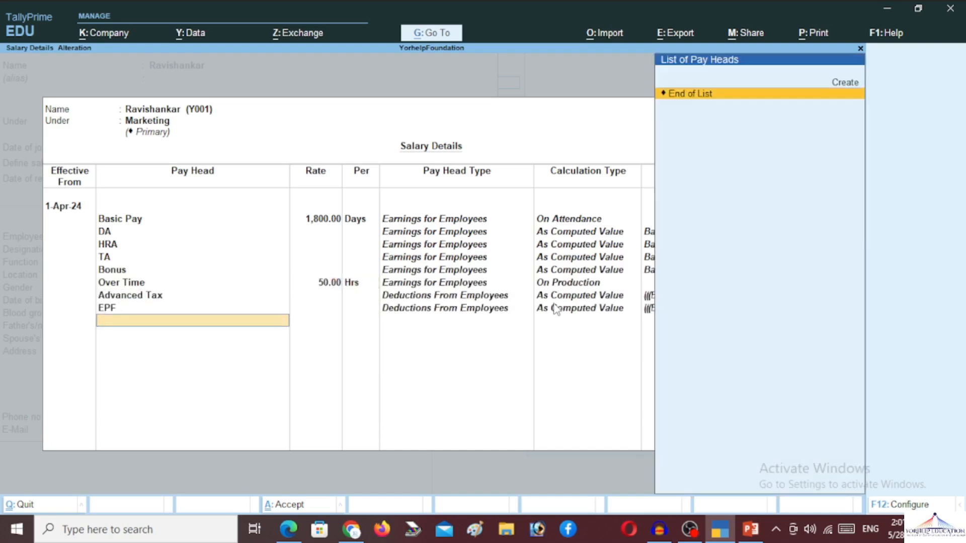
pyautogui.press('Return')
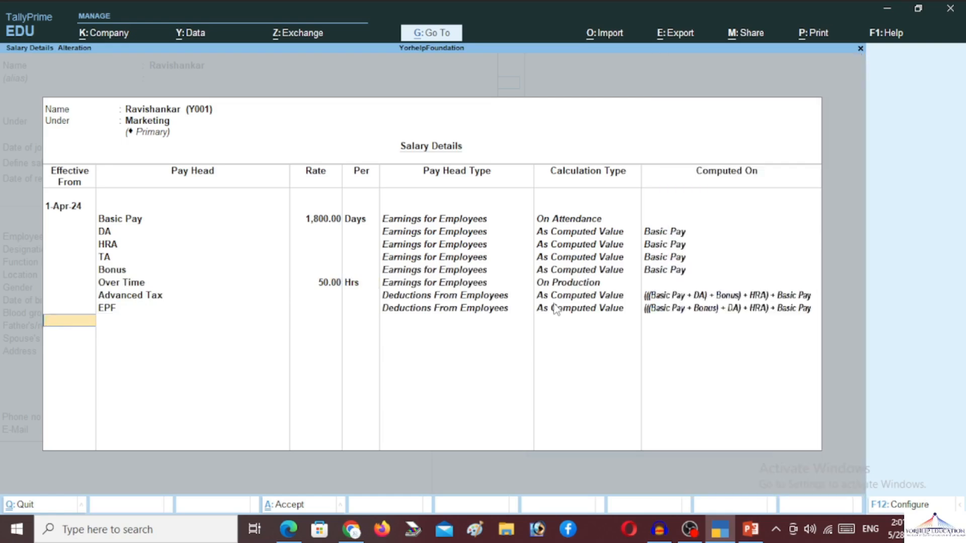
pyautogui.press('Return')
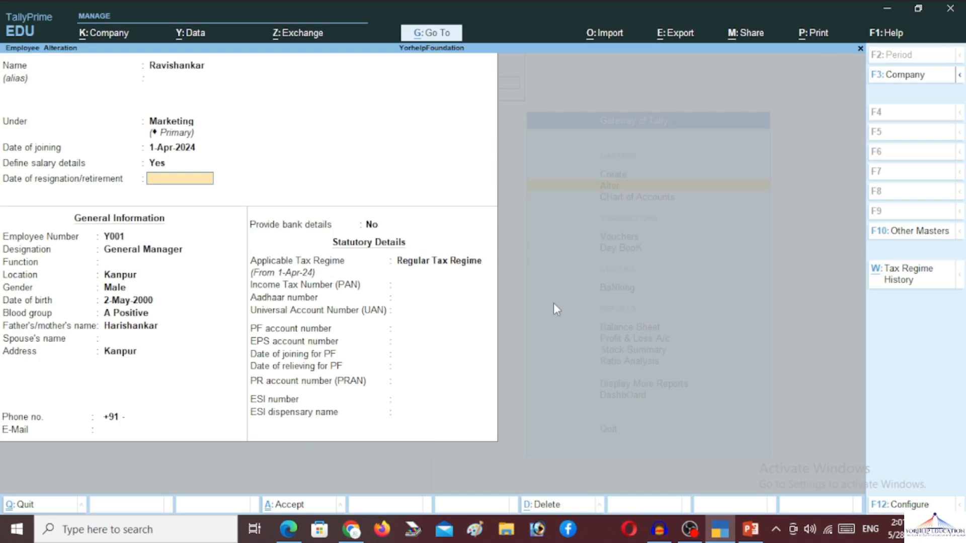
# Step: Save the employee alteration and start a new attendance voucher
pyautogui.press('Return')
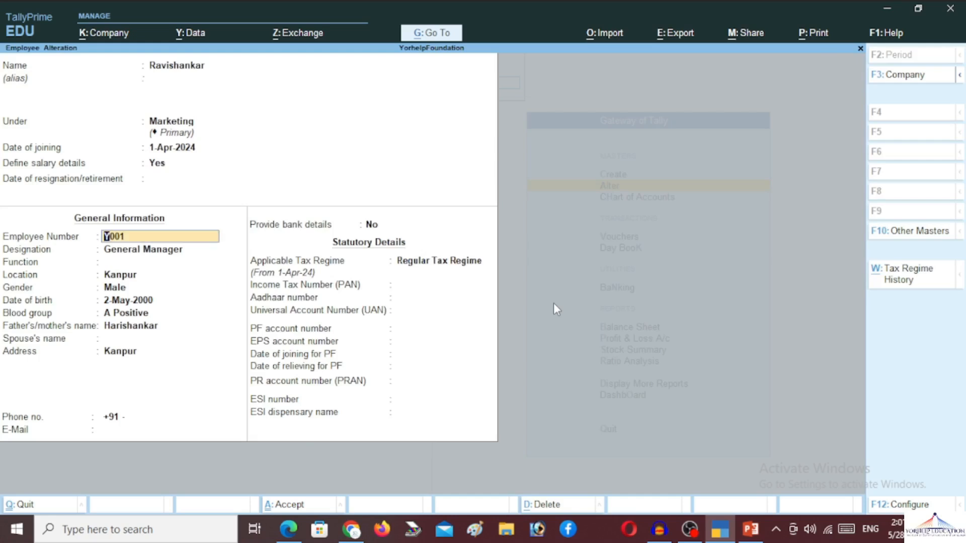
pyautogui.hotkey('ctrl', 'a')
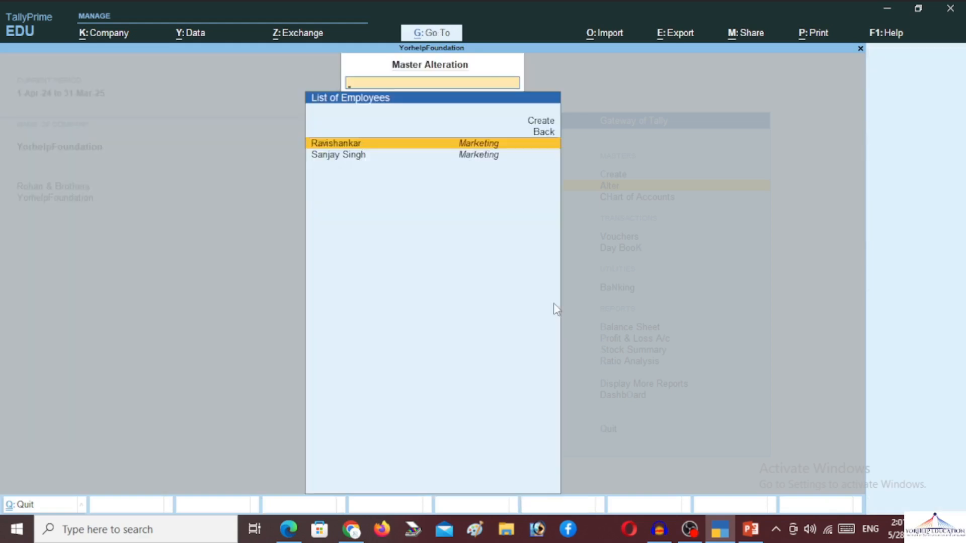
pyautogui.press('Escape')
pyautogui.press('Escape')
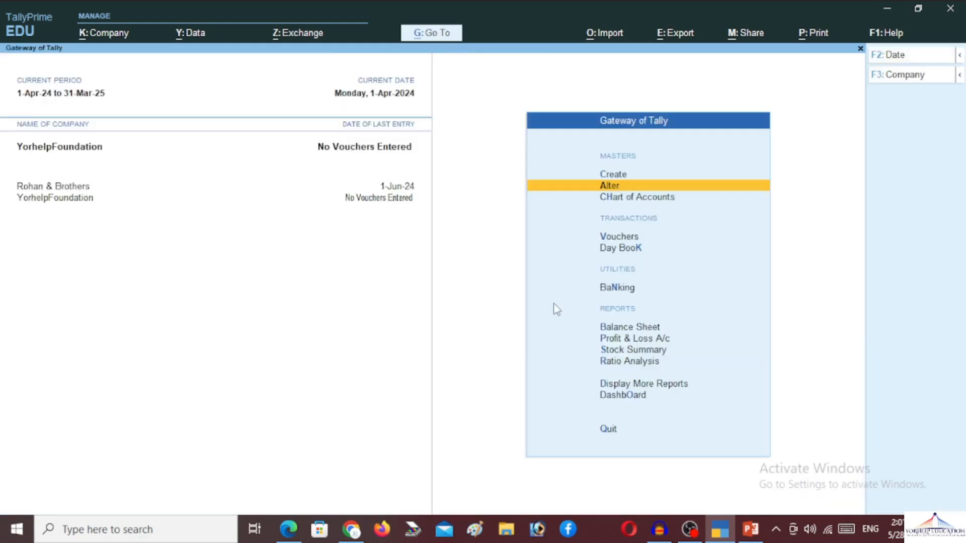
pyautogui.press('Down')
pyautogui.press('Down')
pyautogui.press('Down')
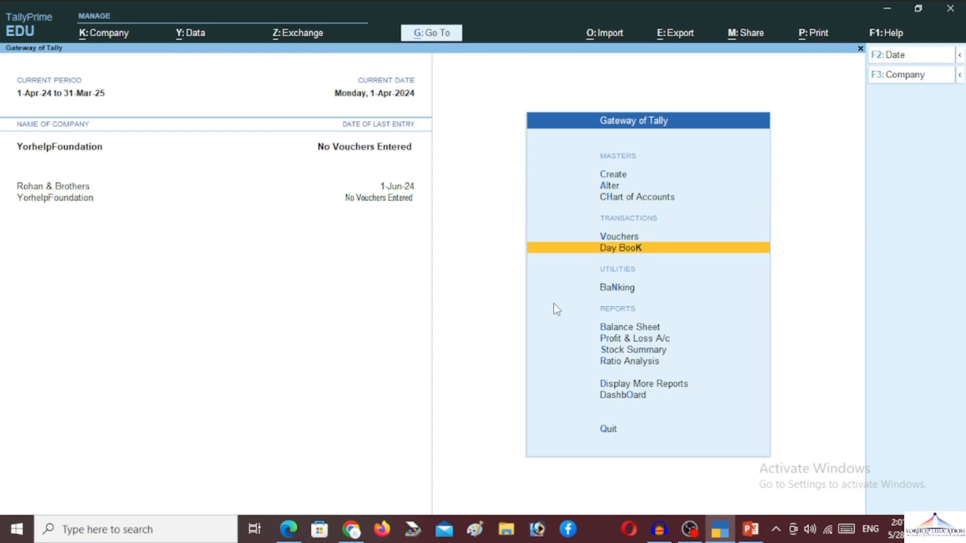
pyautogui.press('Up')
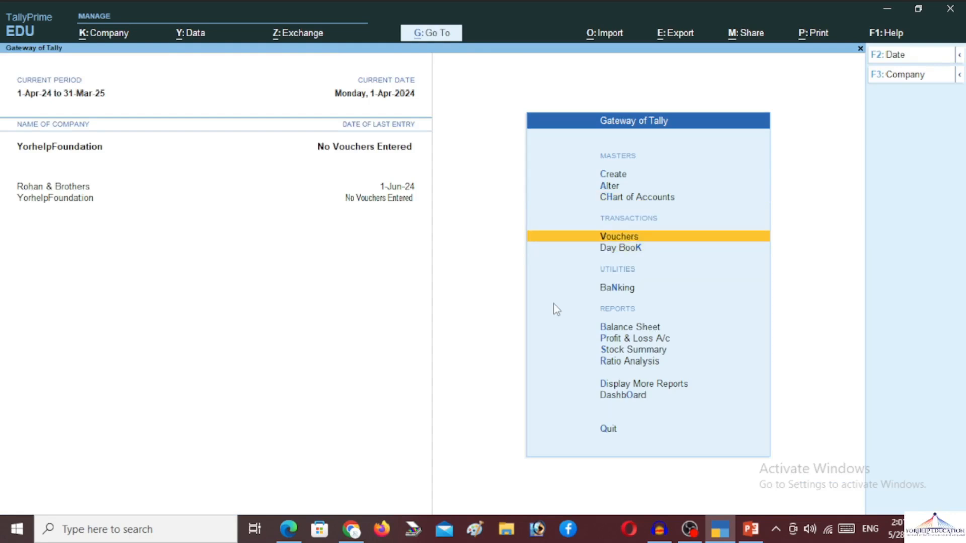
pyautogui.press('Return')
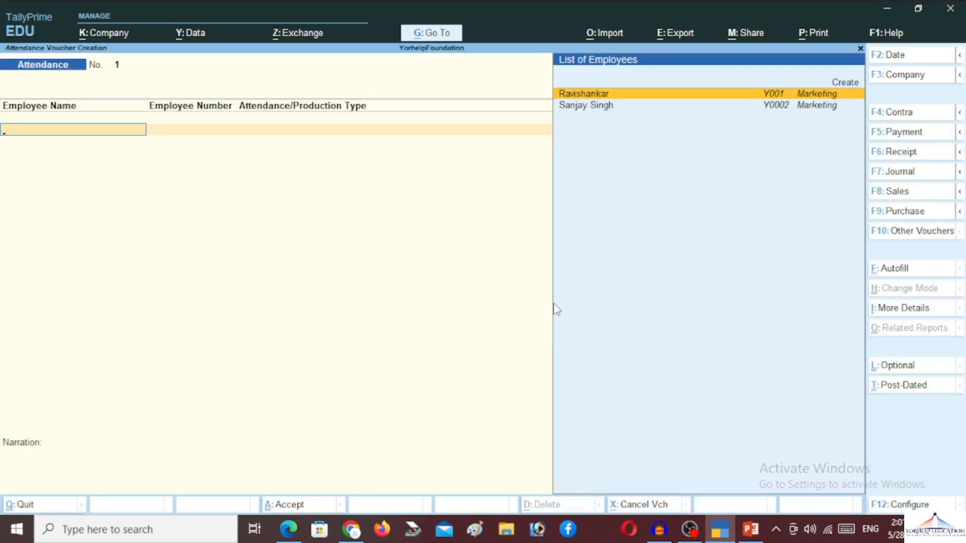
# Step: Autofill the attendance voucher dated 1-5-2024 for all employees
pyautogui.press('ctrl')
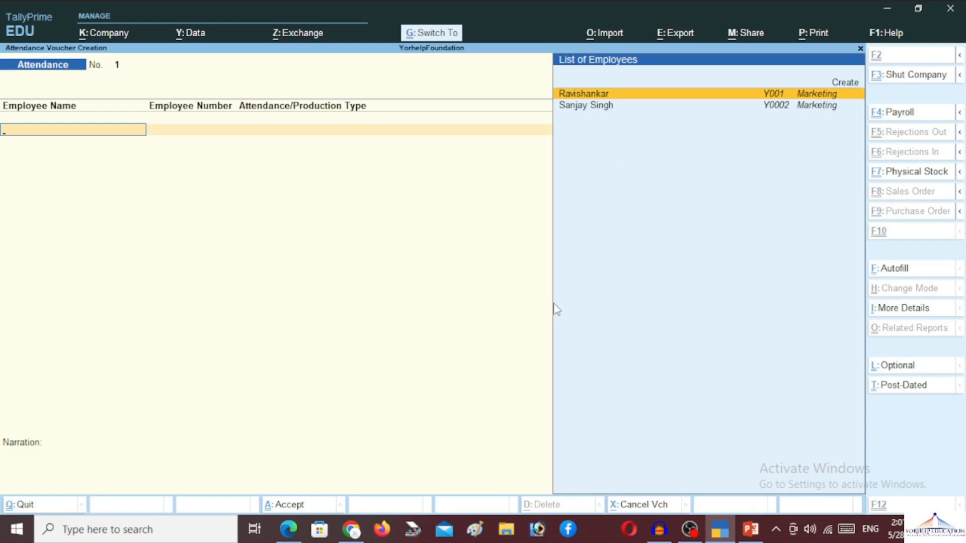
pyautogui.hotkey('ctrl', 'f')
pyautogui.press('Return')
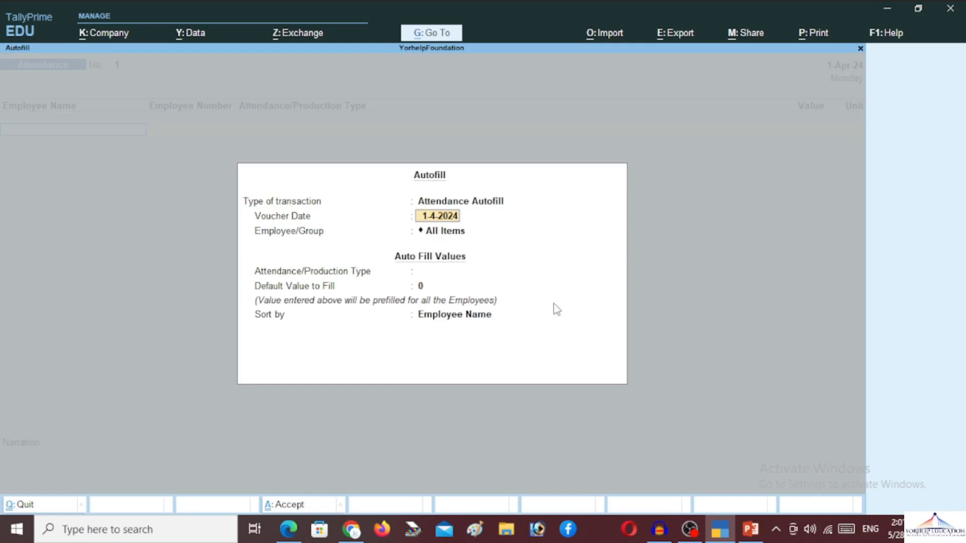
pyautogui.press('BackSpace')
pyautogui.write('5')
pyautogui.press('Return')
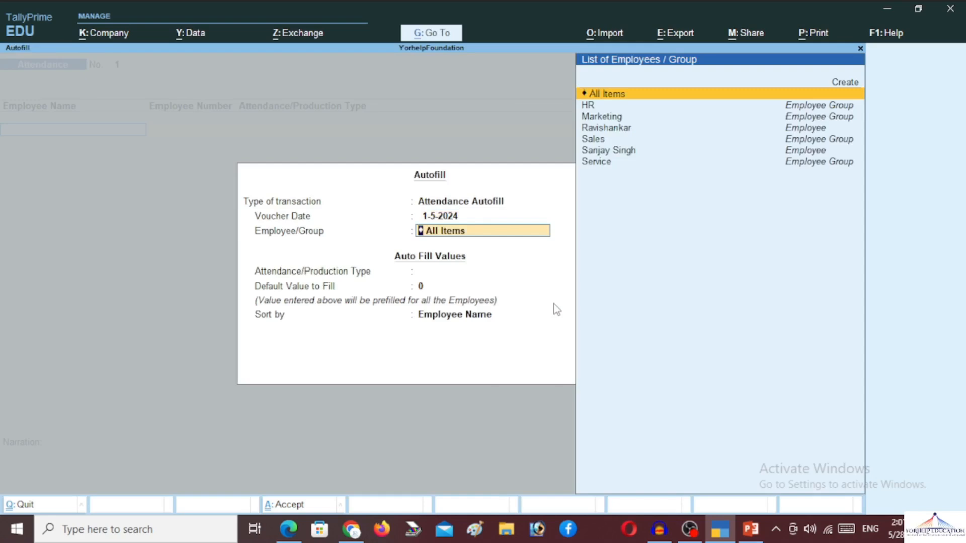
pyautogui.press('Return')
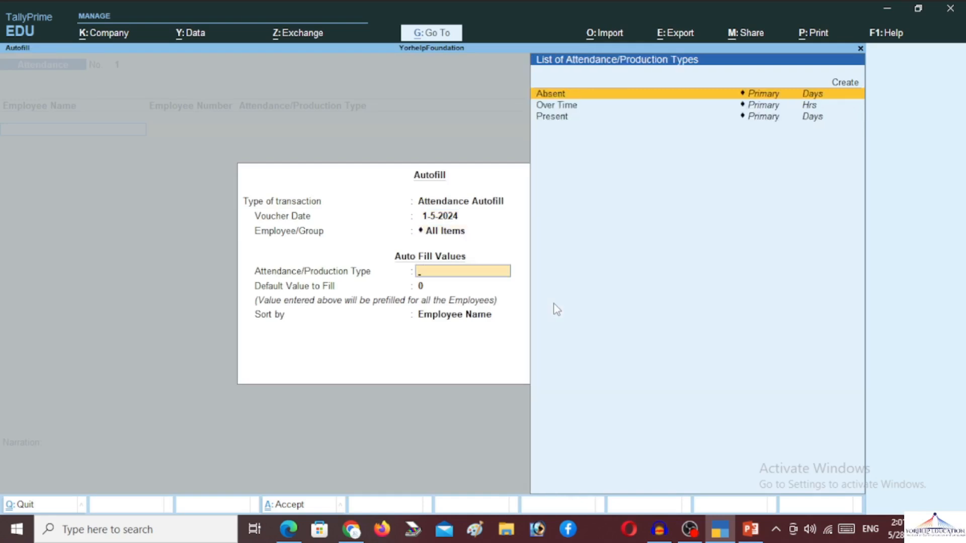
# Step: Mark everyone Present for 30 days and save the voucher
pyautogui.press('Down')
pyautogui.press('Down')
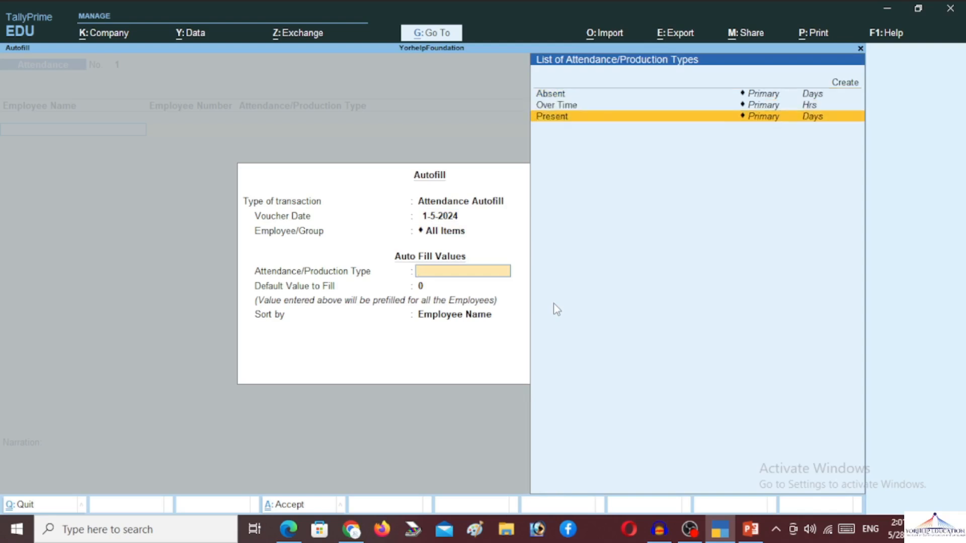
pyautogui.press('Return')
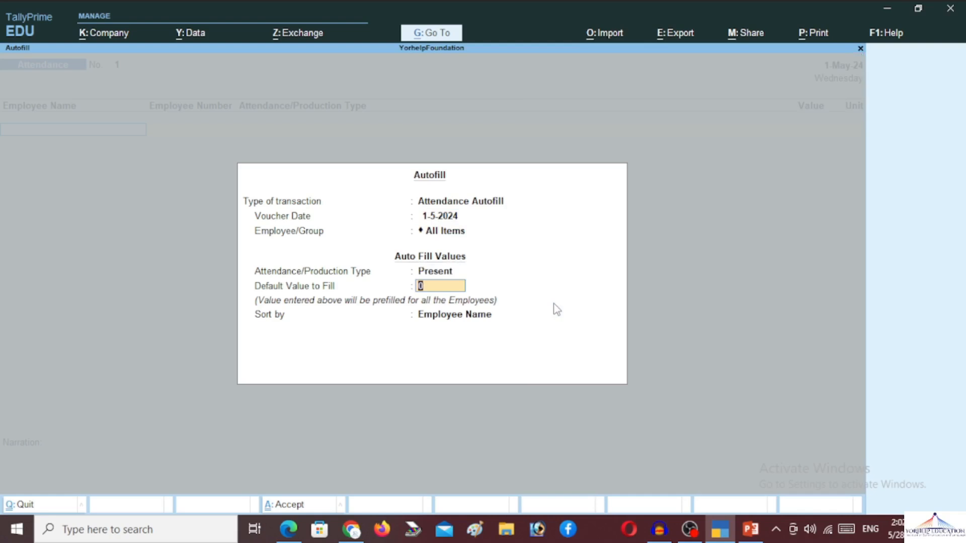
pyautogui.write('30')
pyautogui.press('Return')
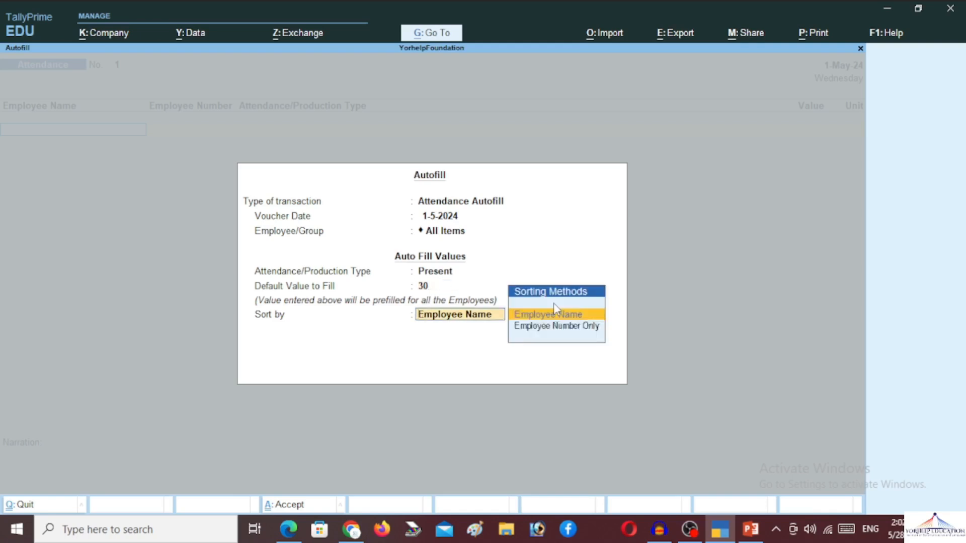
pyautogui.press('Return')
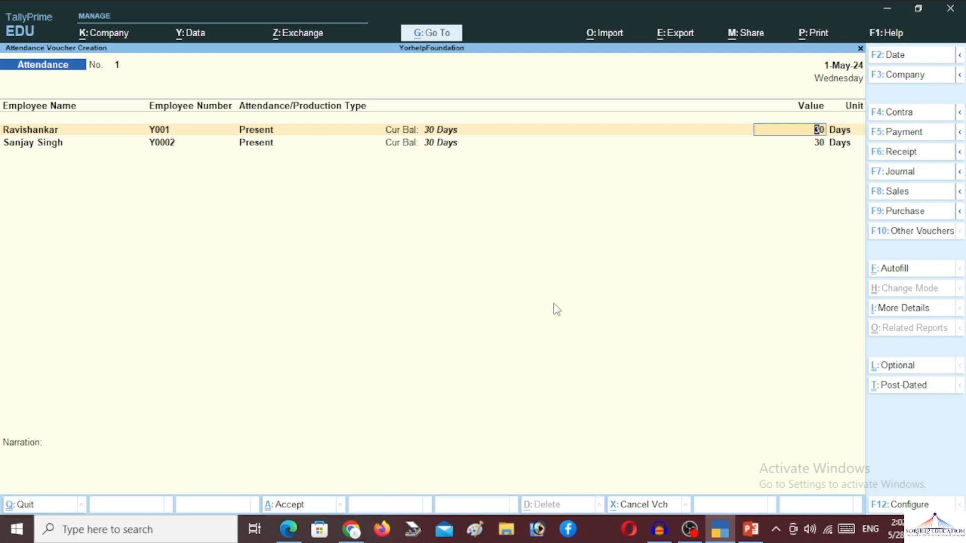
pyautogui.press('Return')
pyautogui.press('Return')
pyautogui.press('Escape')
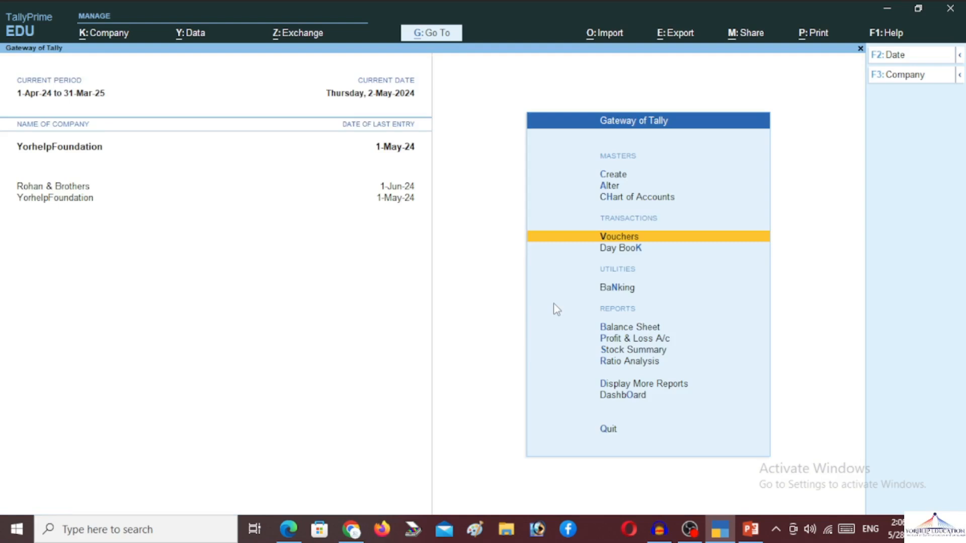
# Step: Switch to a new Payroll voucher with Cash as the account
pyautogui.press('Return')
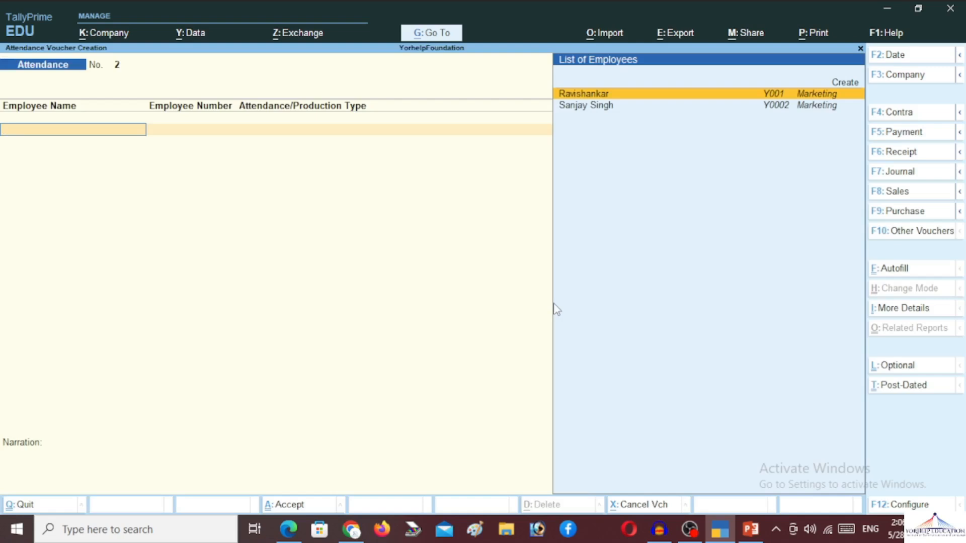
pyautogui.press('ctrl')
pyautogui.hotkey('ctrl', 'F4')
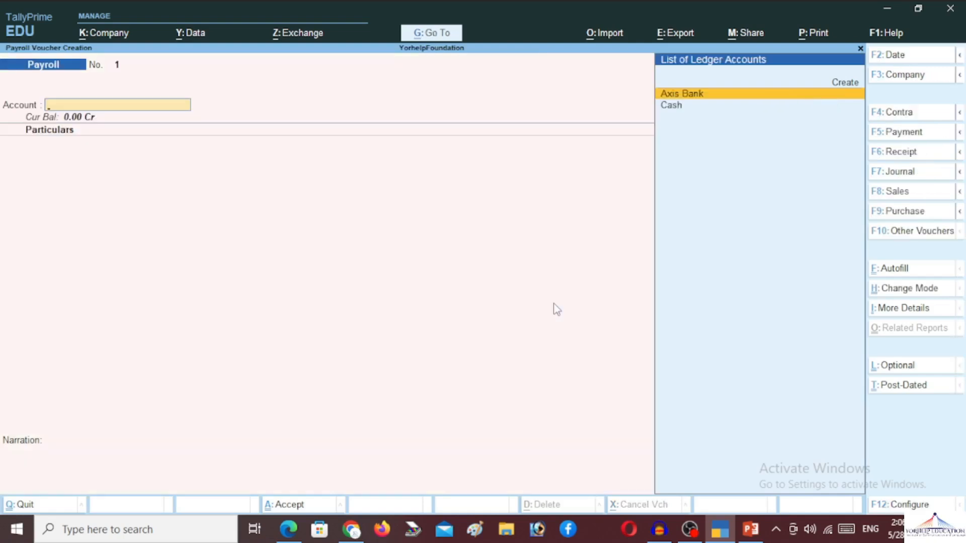
pyautogui.press('Down')
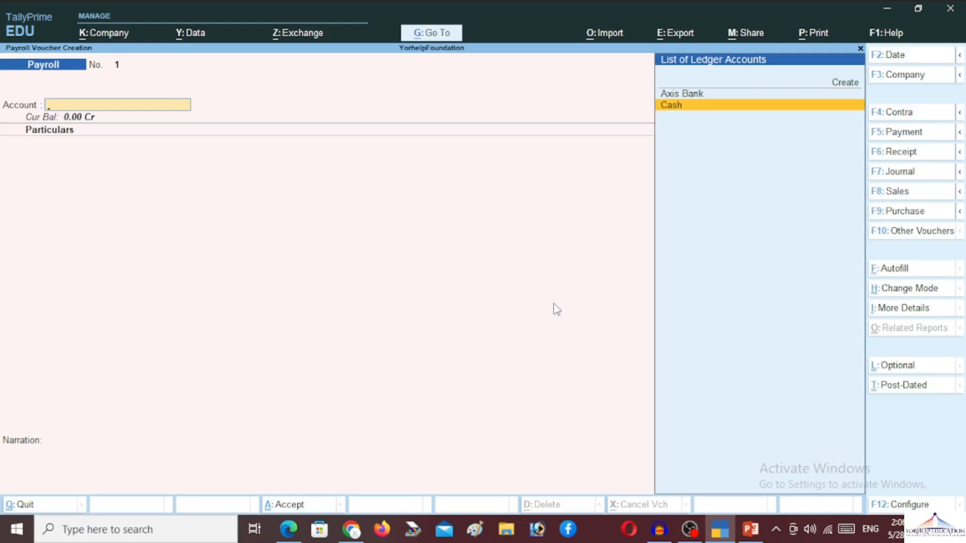
pyautogui.press('Return')
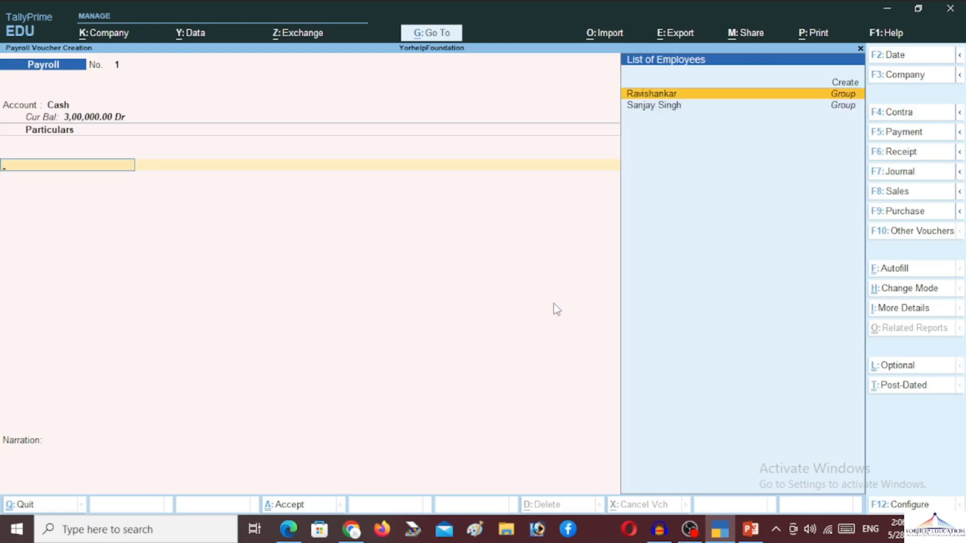
# Step: Autofill Salary for 1-5-2024 to 31-5-2024 for all employees, paid from Cash
pyautogui.hotkey('ctrl', 'f')
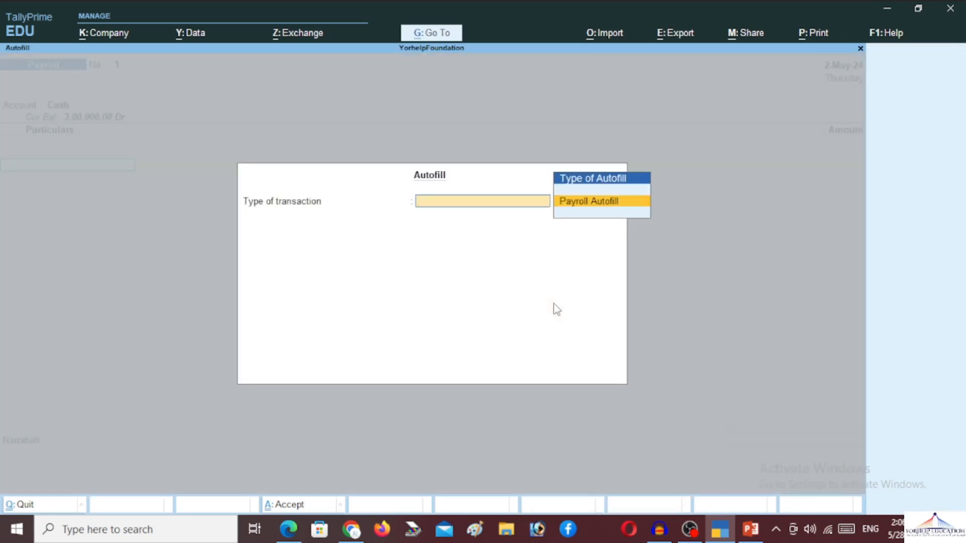
pyautogui.press('Return')
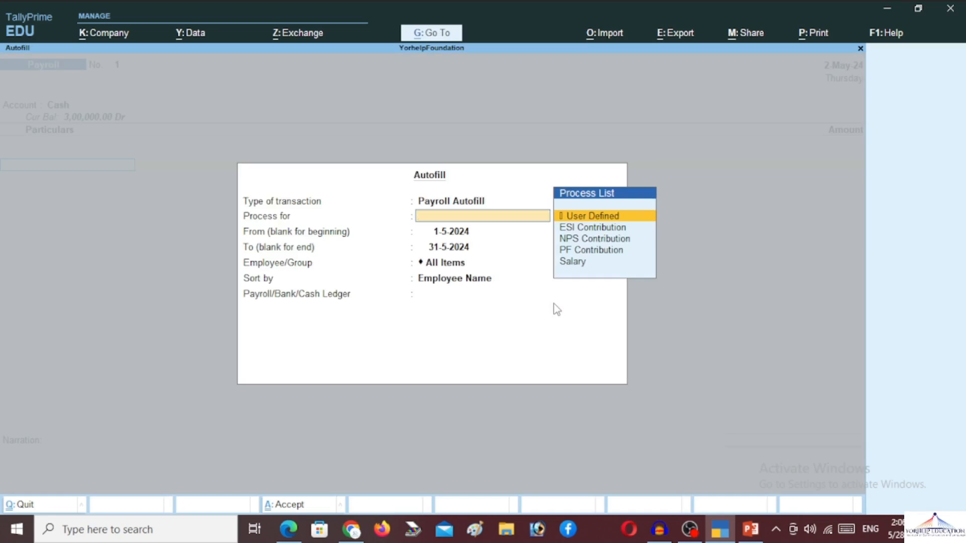
pyautogui.press('Down')
pyautogui.press('Down')
pyautogui.press('Down')
pyautogui.press('Down')
pyautogui.press('Return')
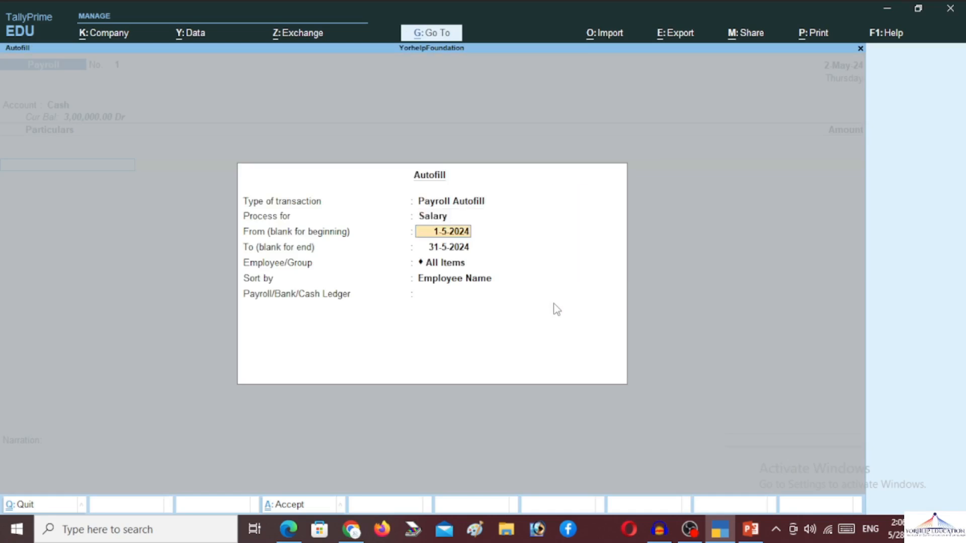
pyautogui.press('Return')
pyautogui.press('Return')
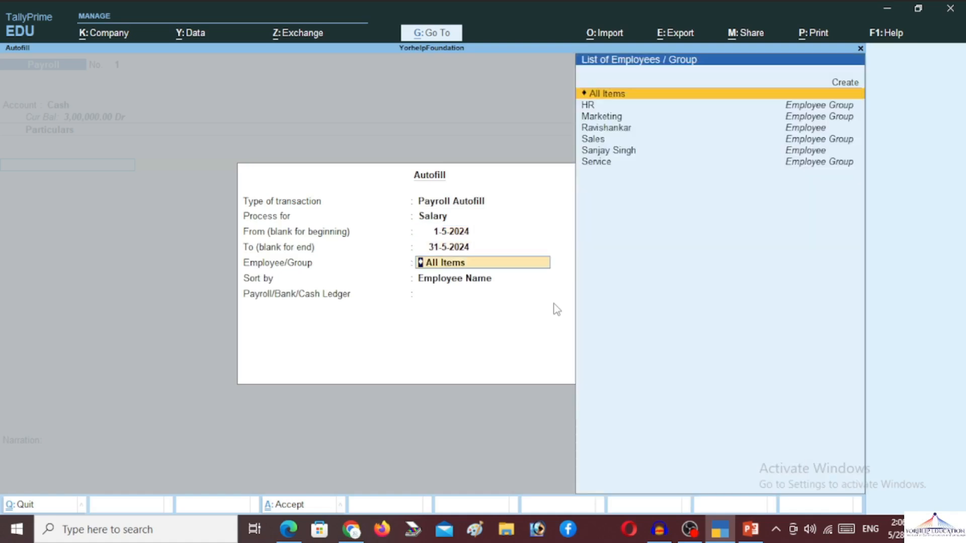
pyautogui.press('Return')
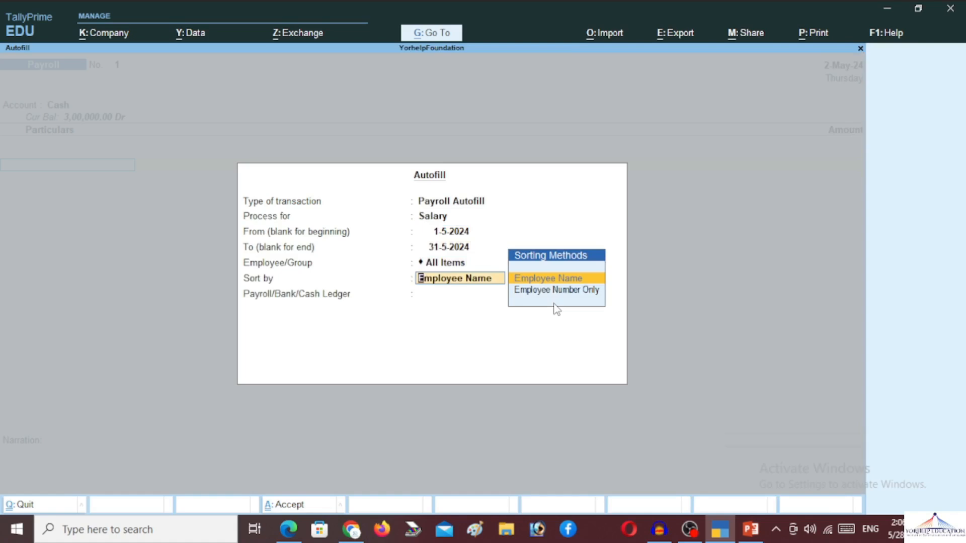
pyautogui.press('Return')
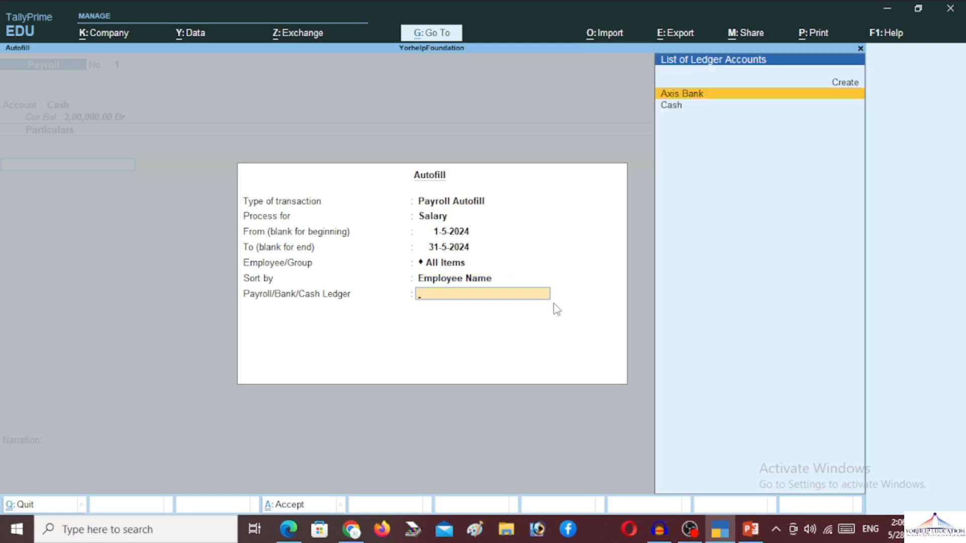
pyautogui.press('Down')
pyautogui.press('Return')
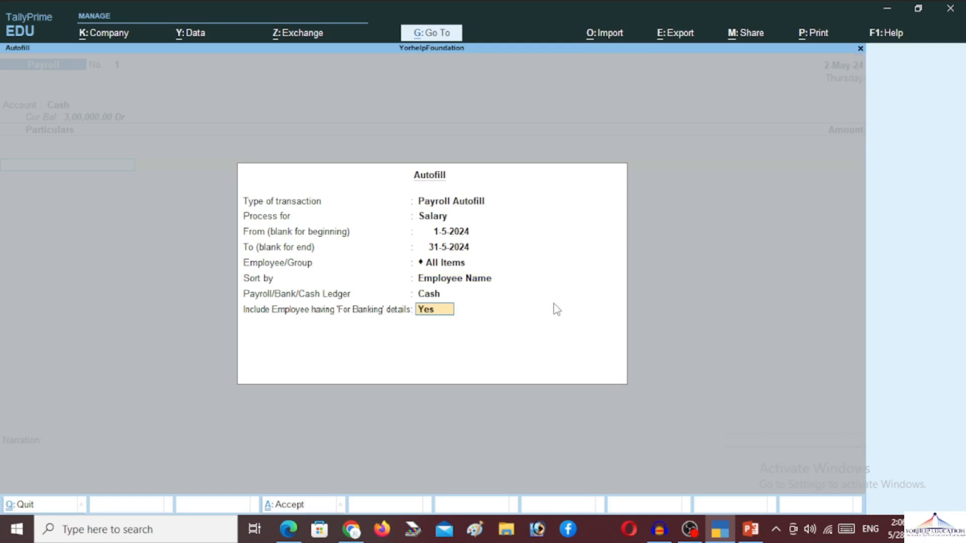
pyautogui.press('Return')
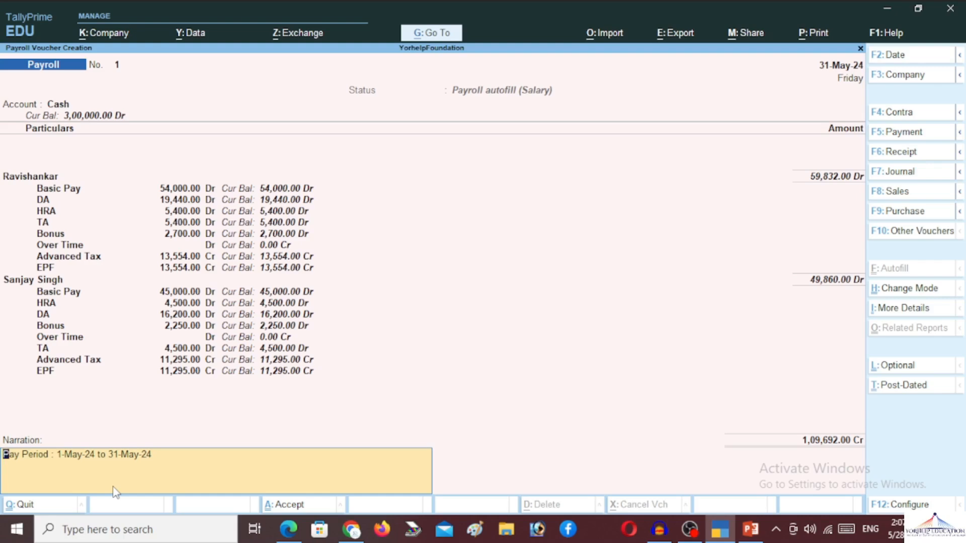
# Step: Print-preview the current payroll voucher and zoom in on the page
pyautogui.press('alt')
pyautogui.hotkey('alt', 'p')
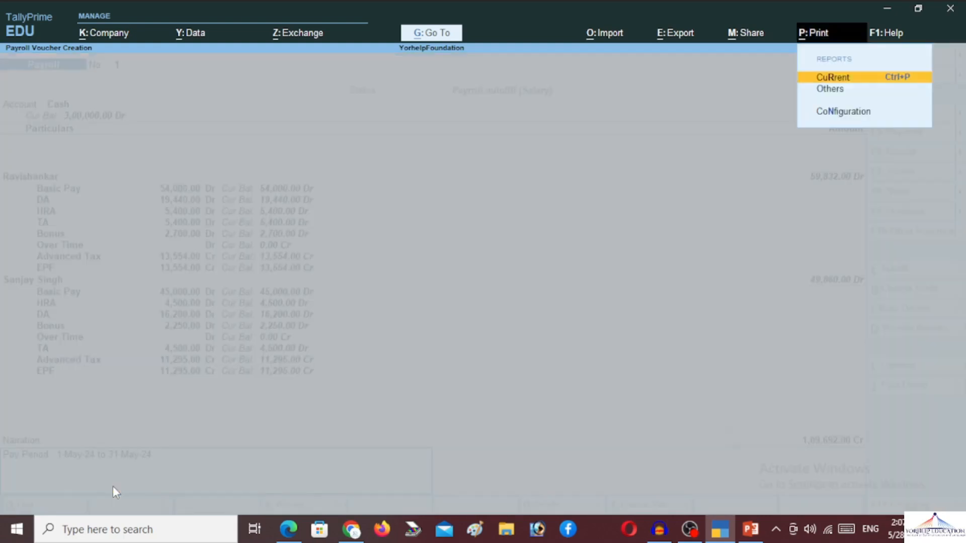
pyautogui.press('Return')
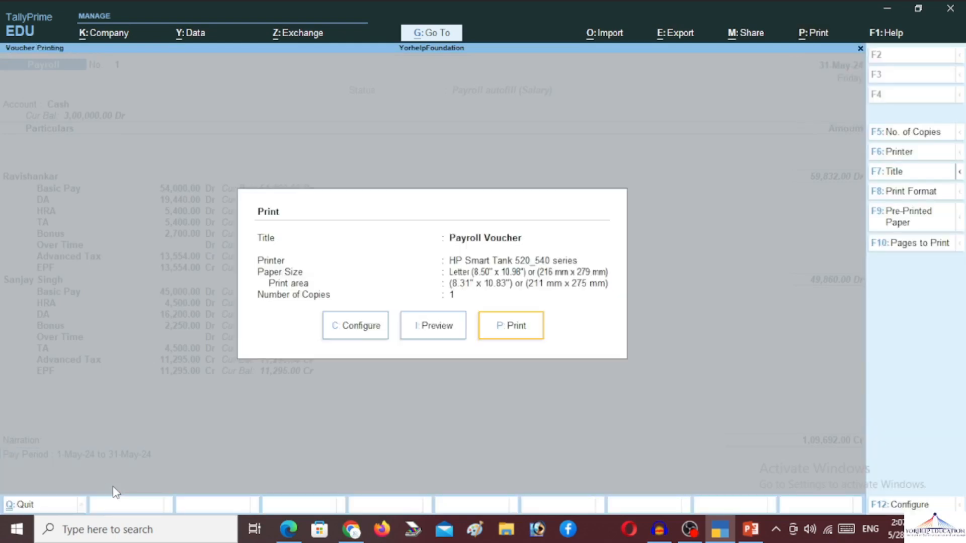
pyautogui.press('Tab')
pyautogui.press('Tab')
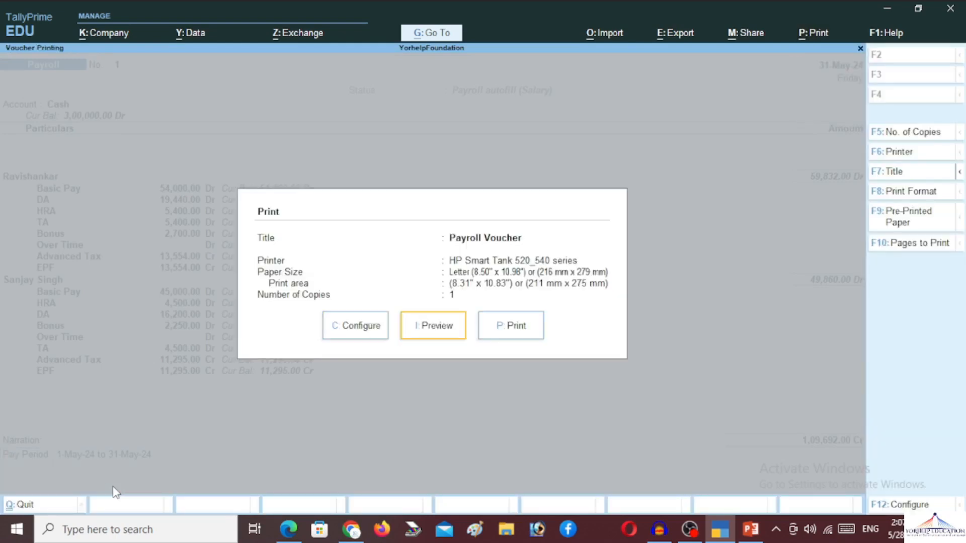
pyautogui.press('Return')
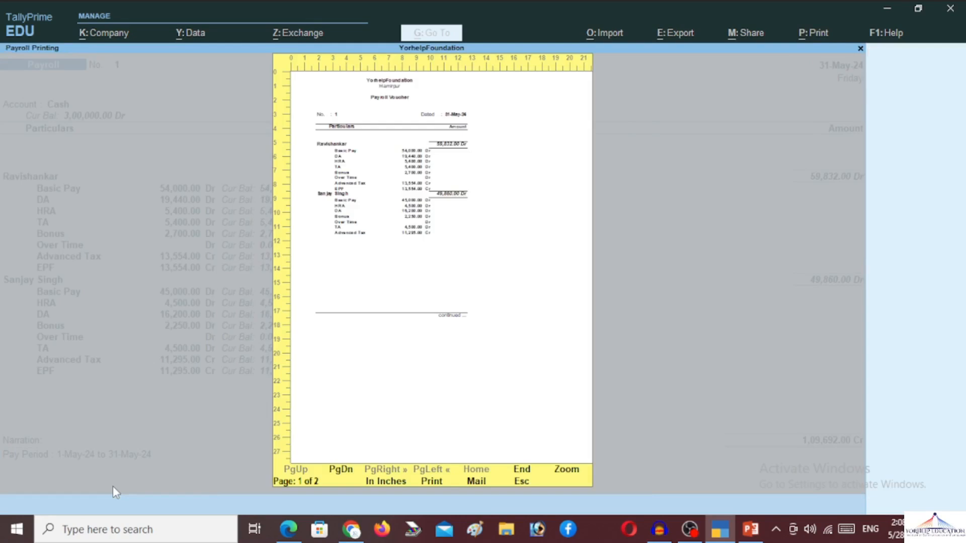
pyautogui.click(567, 469)
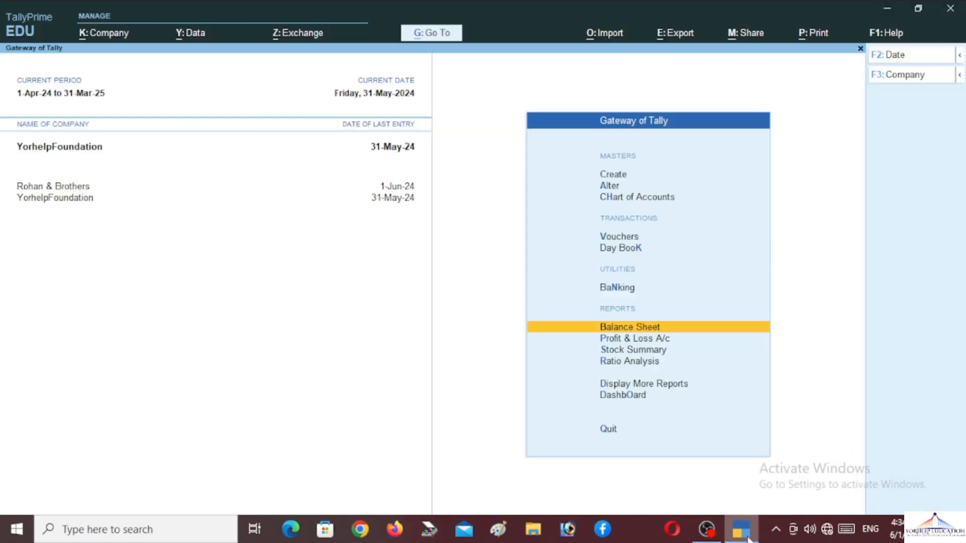
# Step: Open the Payroll Reports list from the full reports menu
pyautogui.press('Up')
pyautogui.press('Up')
pyautogui.press('Up')
pyautogui.press('Up')
pyautogui.press('Up')
pyautogui.press('Up')
pyautogui.press('Up')
pyautogui.press('Up')
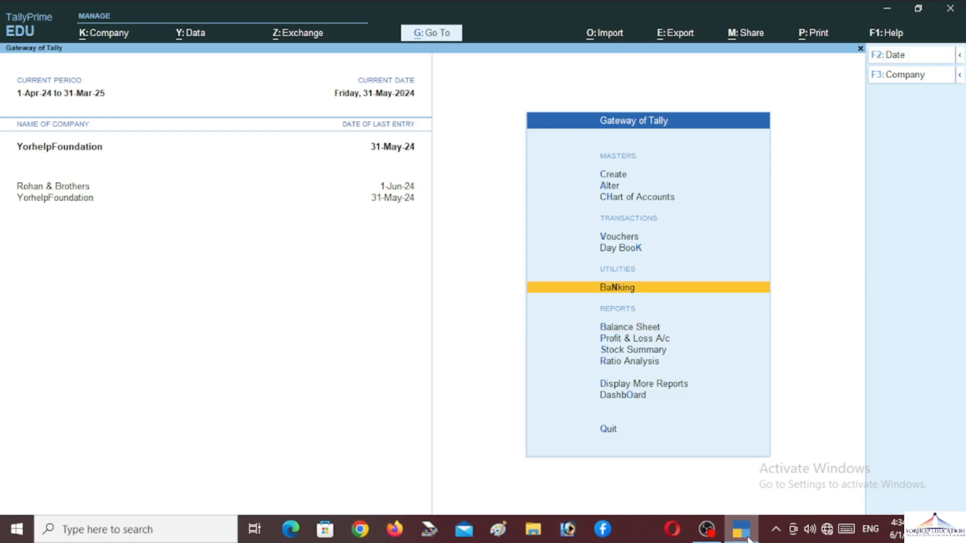
pyautogui.press('Down')
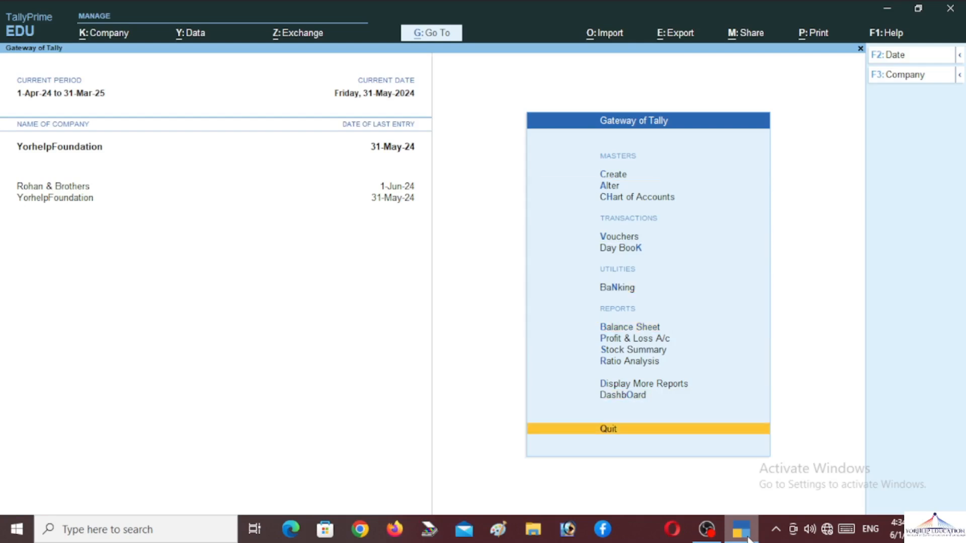
pyautogui.press('Up')
pyautogui.press('Up')
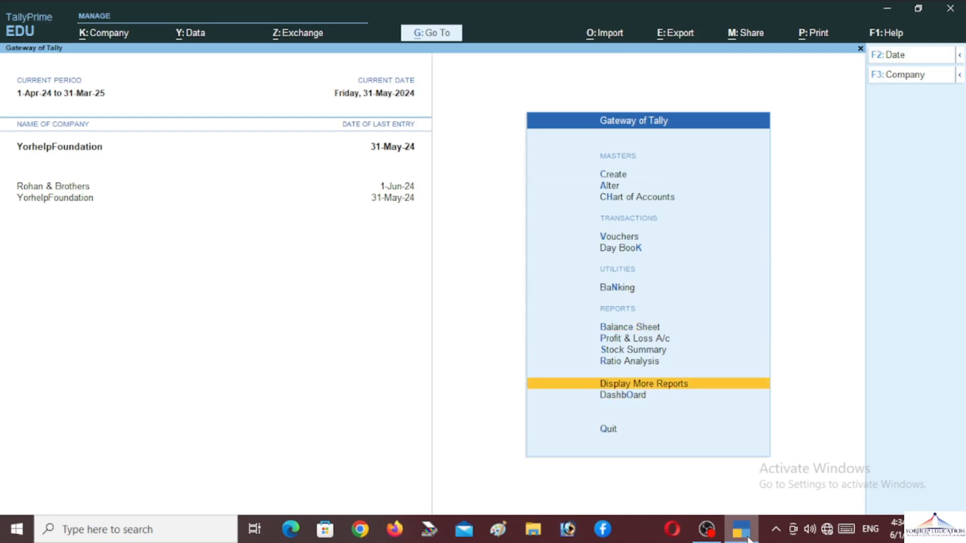
pyautogui.press('Return')
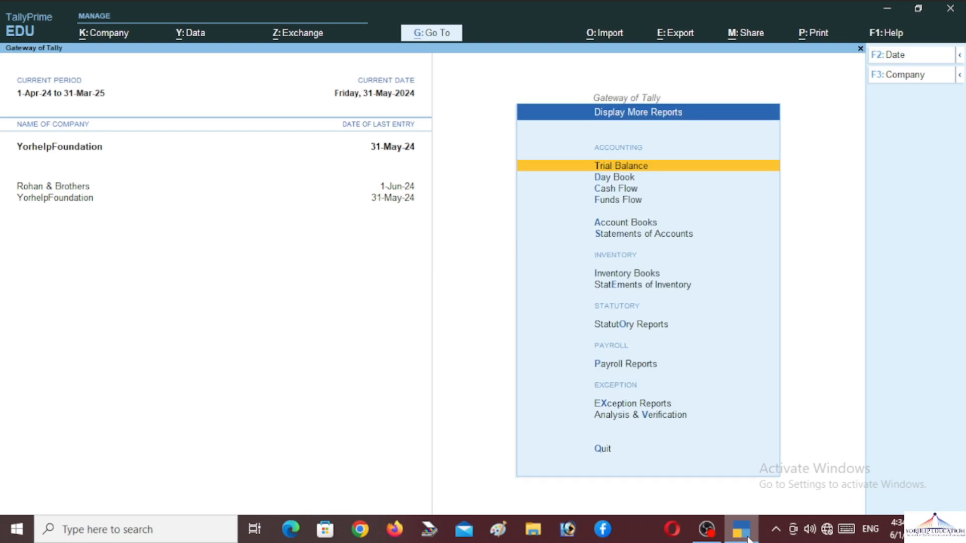
pyautogui.press('Down')
pyautogui.press('Down')
pyautogui.press('p')
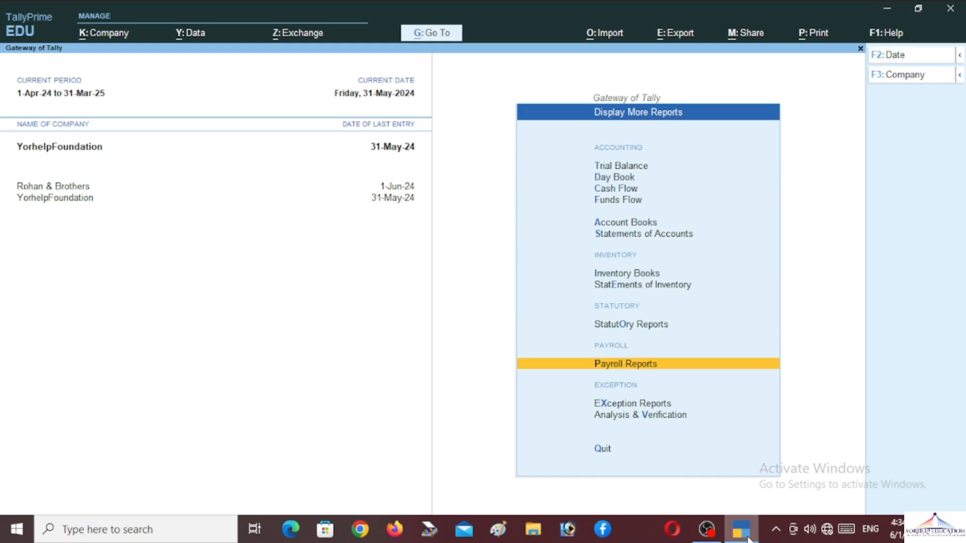
pyautogui.press('Return')
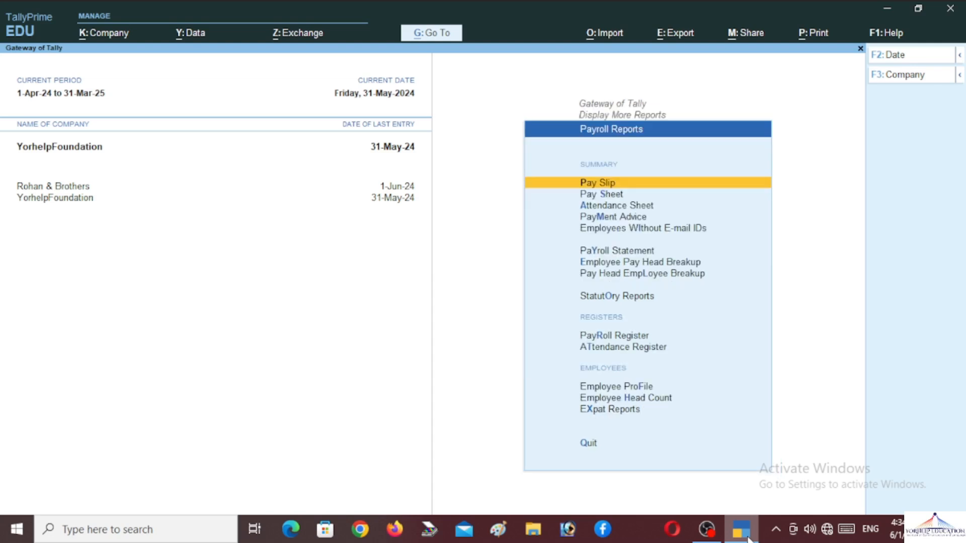
# Step: Browse the payroll reports and open Pay Slip
pyautogui.press('Down')
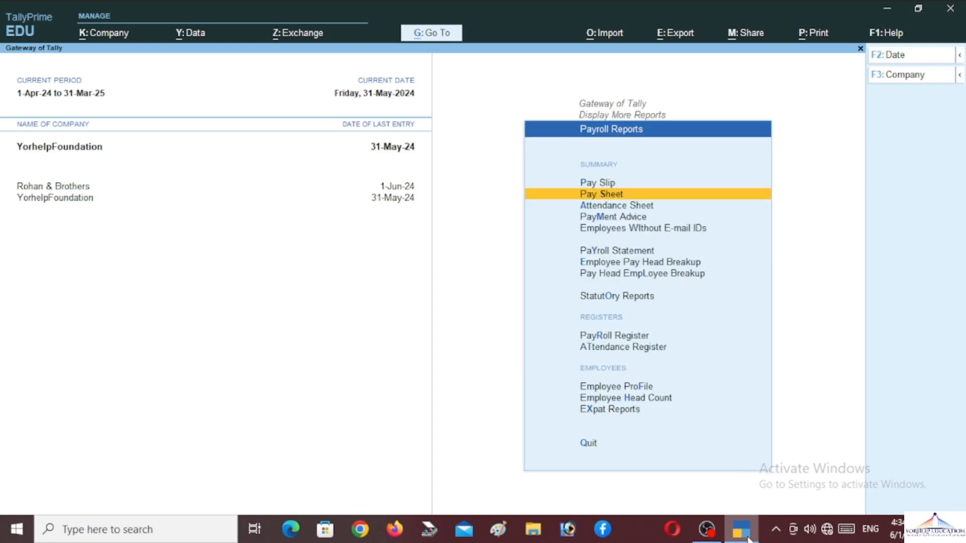
pyautogui.press('Up')
pyautogui.press('Down')
pyautogui.press('Down')
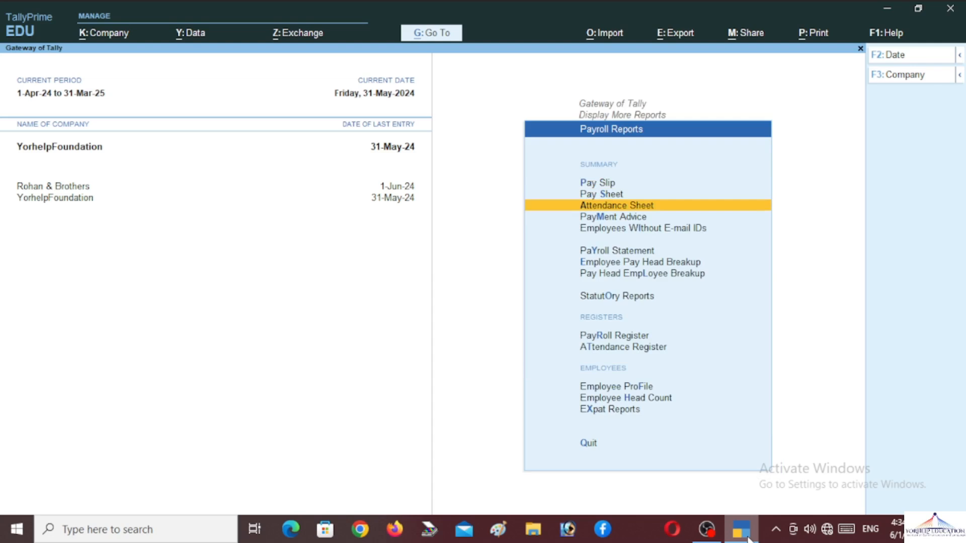
pyautogui.press('Down')
pyautogui.press('Down')
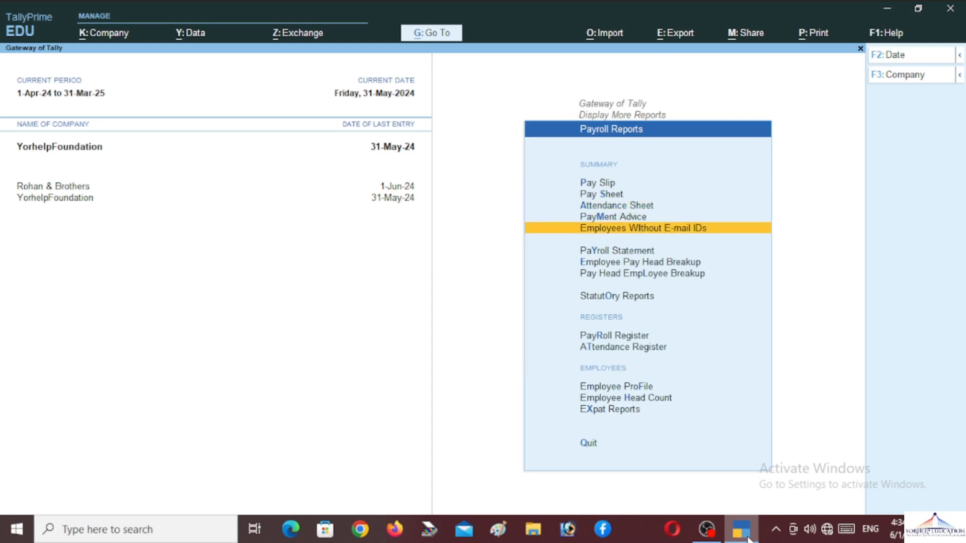
pyautogui.press('Down')
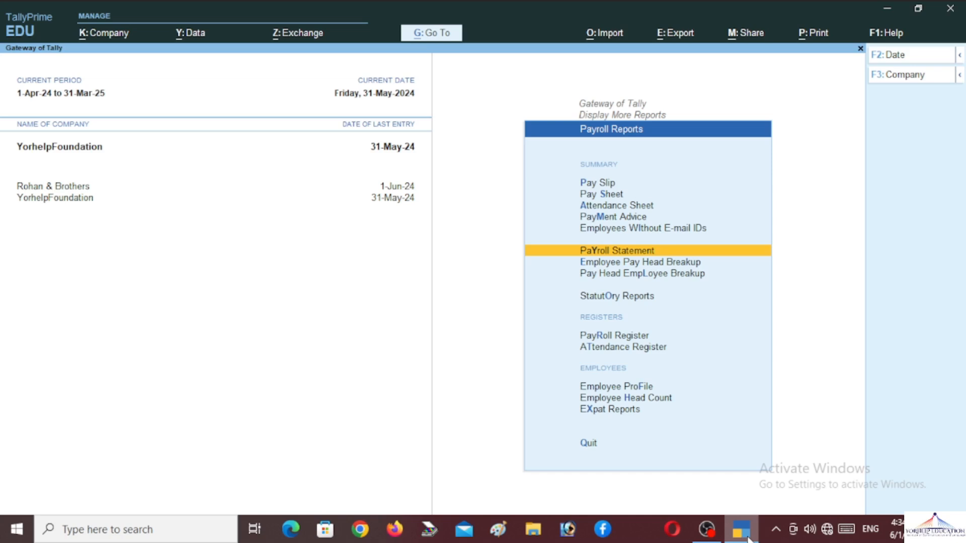
pyautogui.press('Down')
pyautogui.press('Down')
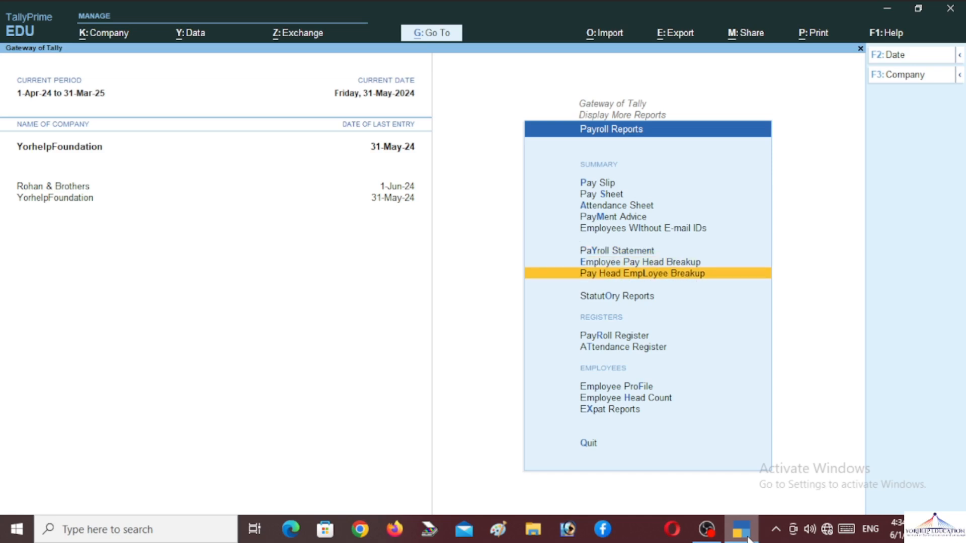
pyautogui.press('Down')
pyautogui.press('Down')
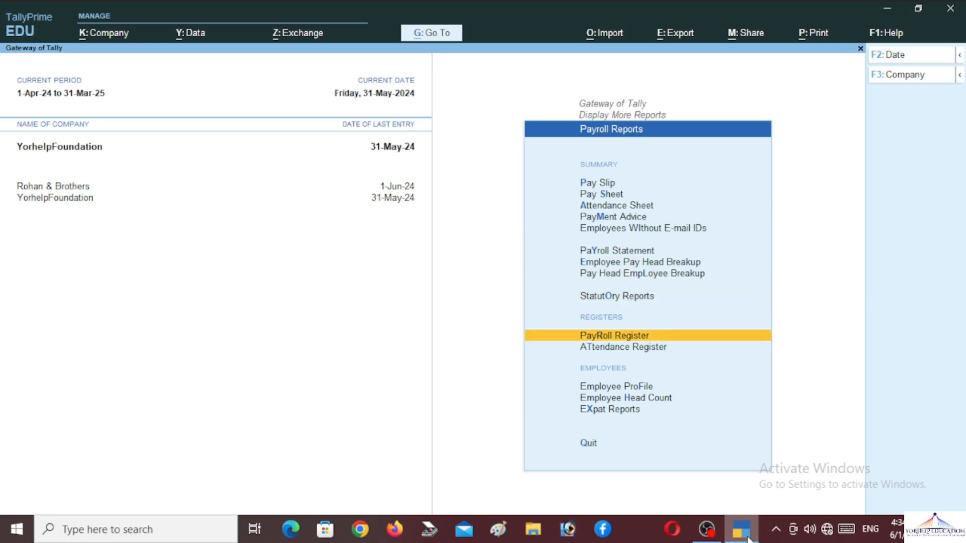
pyautogui.press('Down')
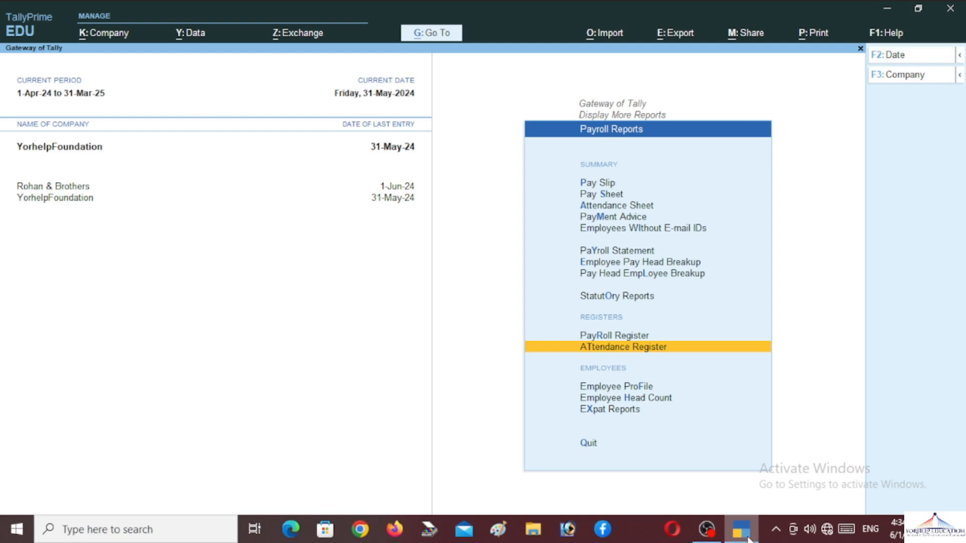
pyautogui.press('Down')
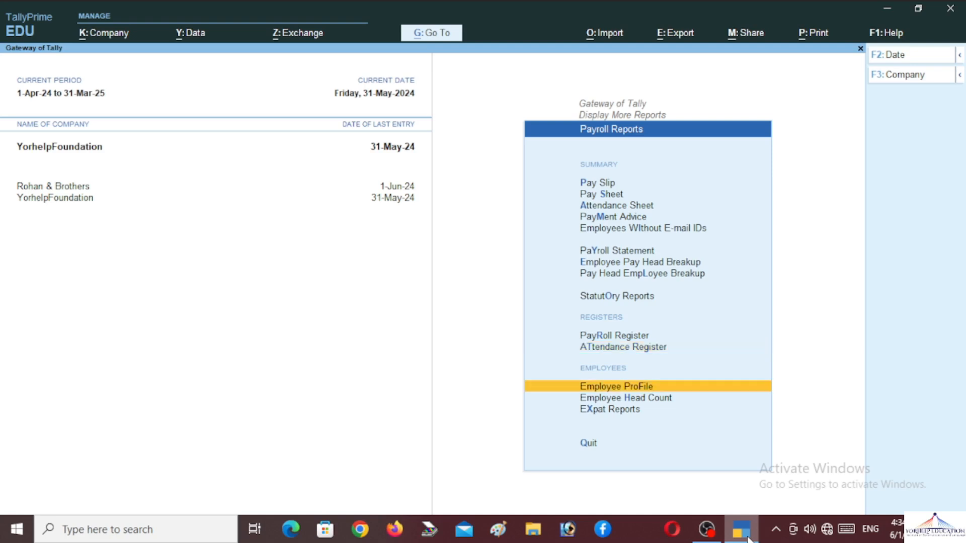
pyautogui.press('Down')
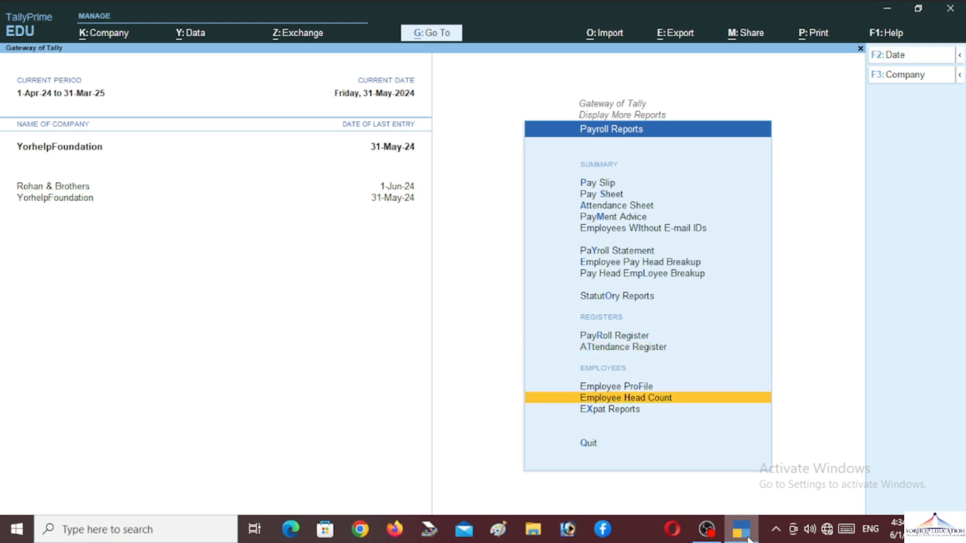
pyautogui.press('Up')
pyautogui.press('Up')
pyautogui.press('Up')
pyautogui.press('Up')
pyautogui.press('Up')
pyautogui.press('Up')
pyautogui.press('Up')
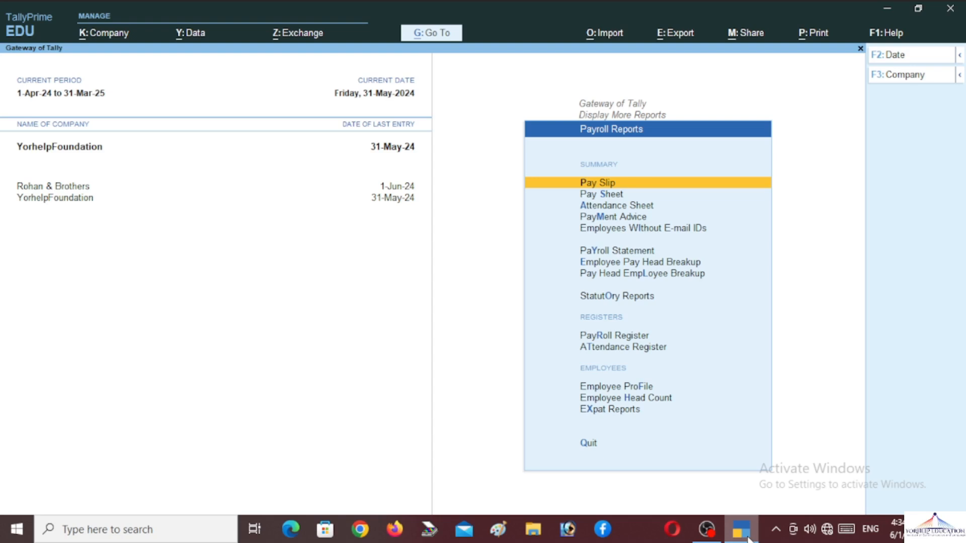
pyautogui.press('Return')
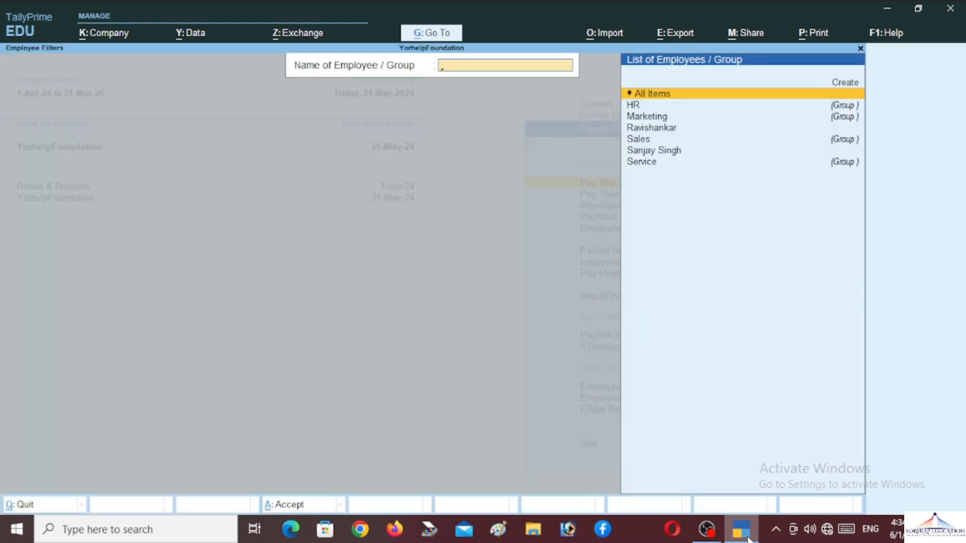
# Step: Pick the General Manager employee, past HR and Marketing, to show the pay slip
pyautogui.press('Down')
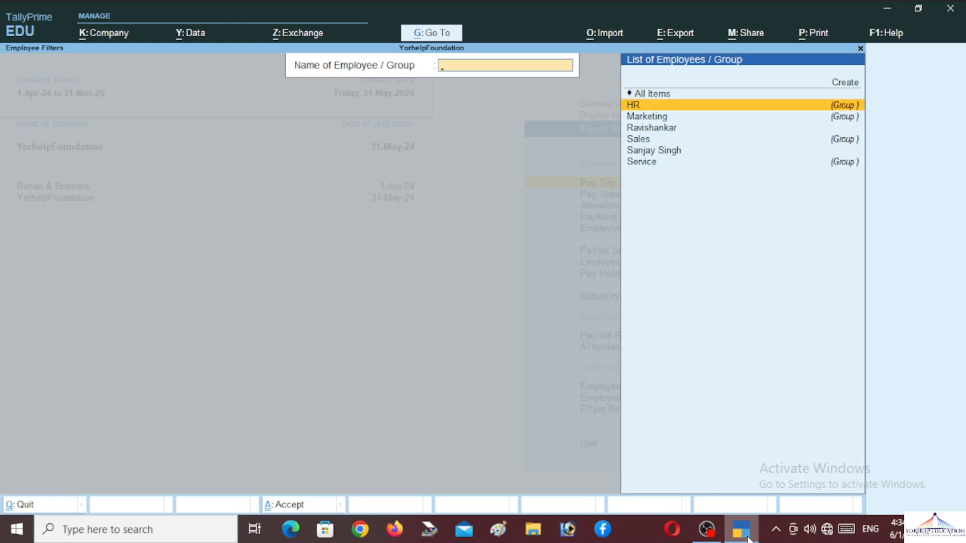
pyautogui.press('Down')
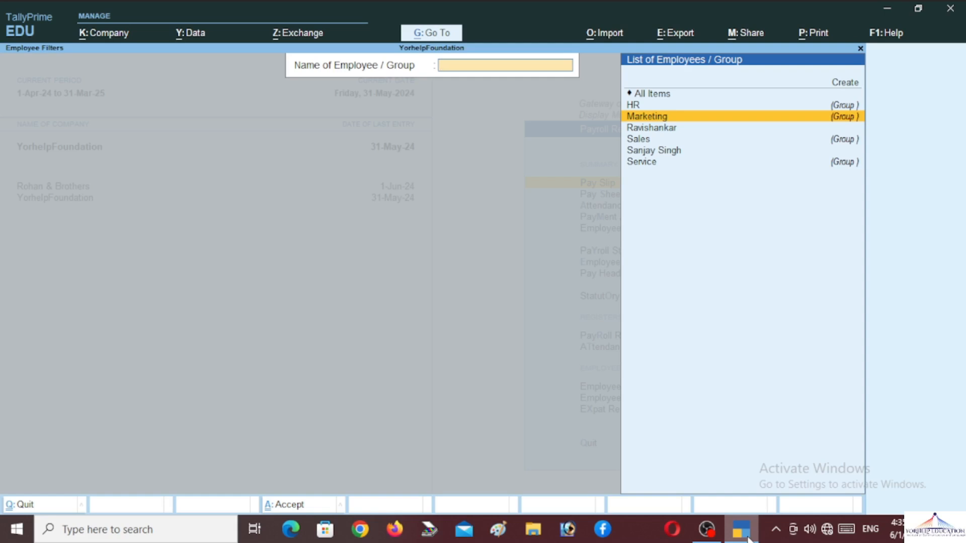
pyautogui.press('Down')
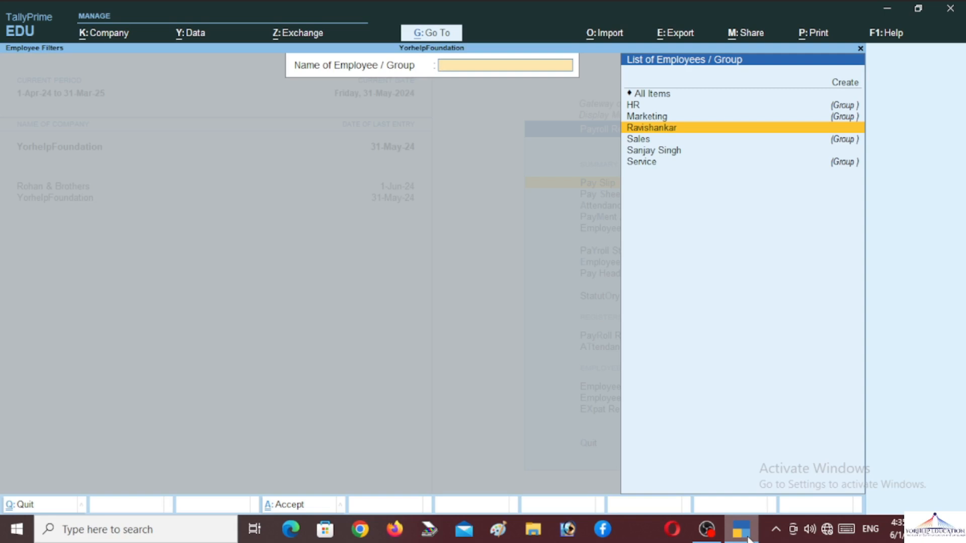
pyautogui.press('Return')
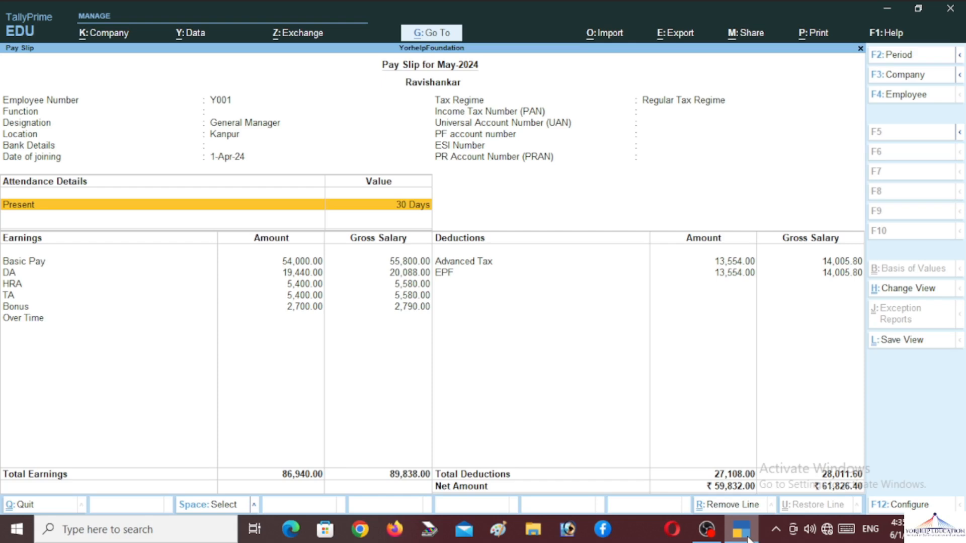
# Step: Print-preview the current pay slip and zoom in to read it
pyautogui.hotkey('alt', 'p')
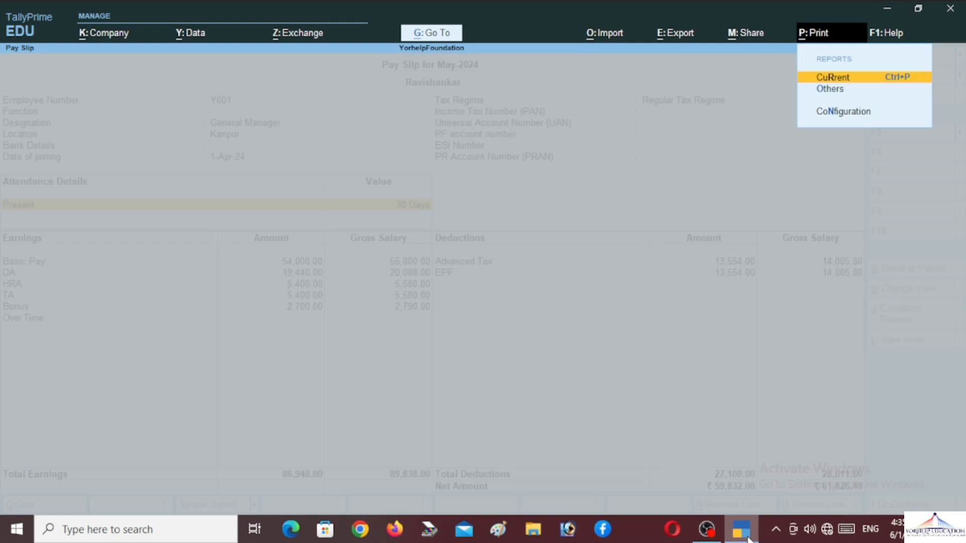
pyautogui.press('Return')
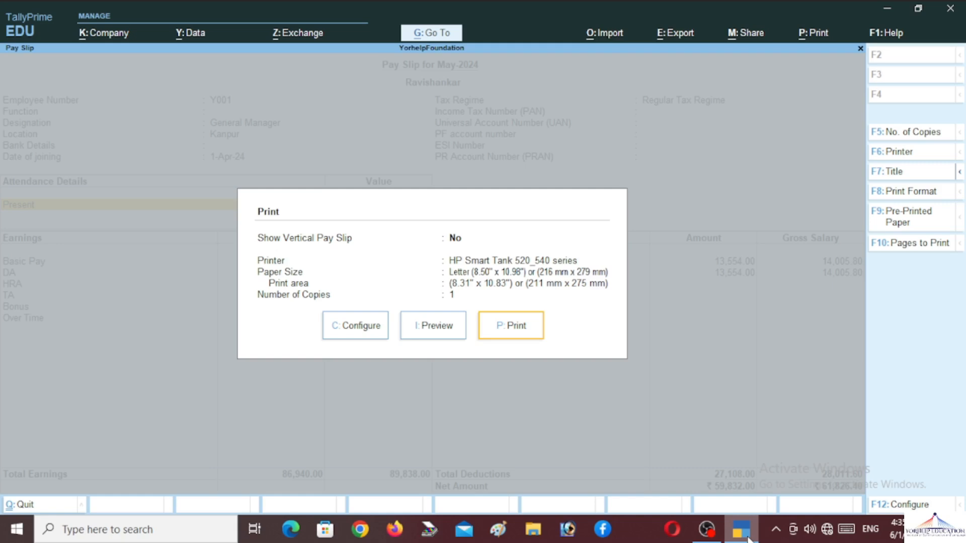
pyautogui.press('Left')
pyautogui.press('Left')
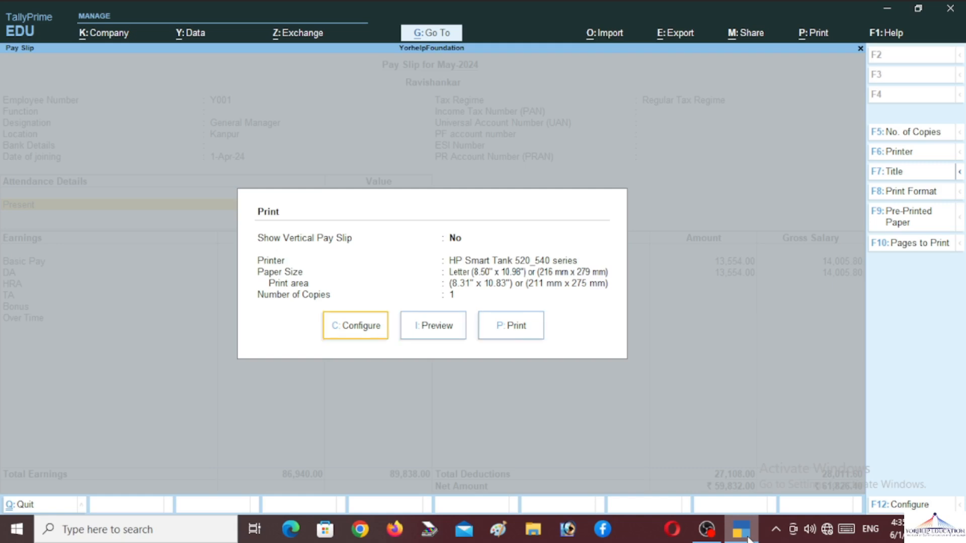
pyautogui.press('Right')
pyautogui.press('Return')
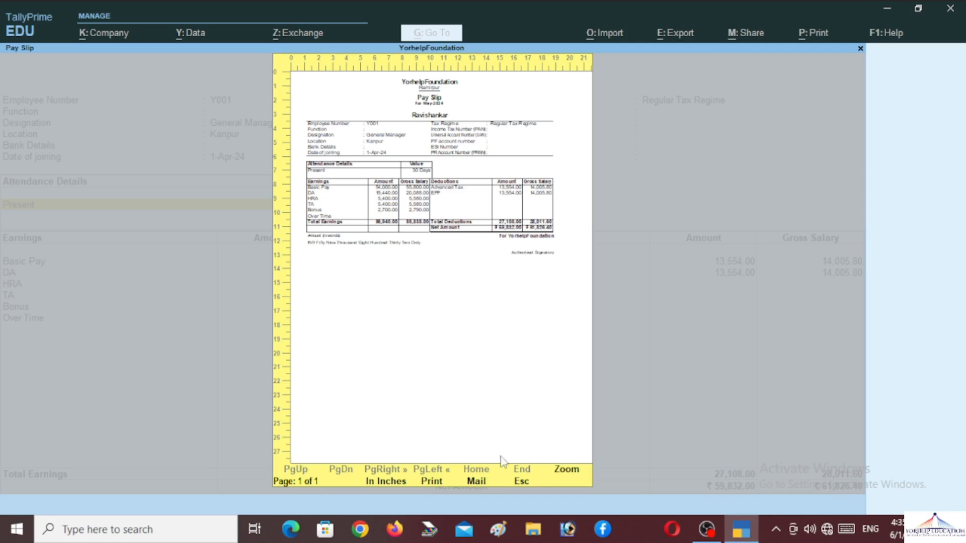
pyautogui.click(567, 471)
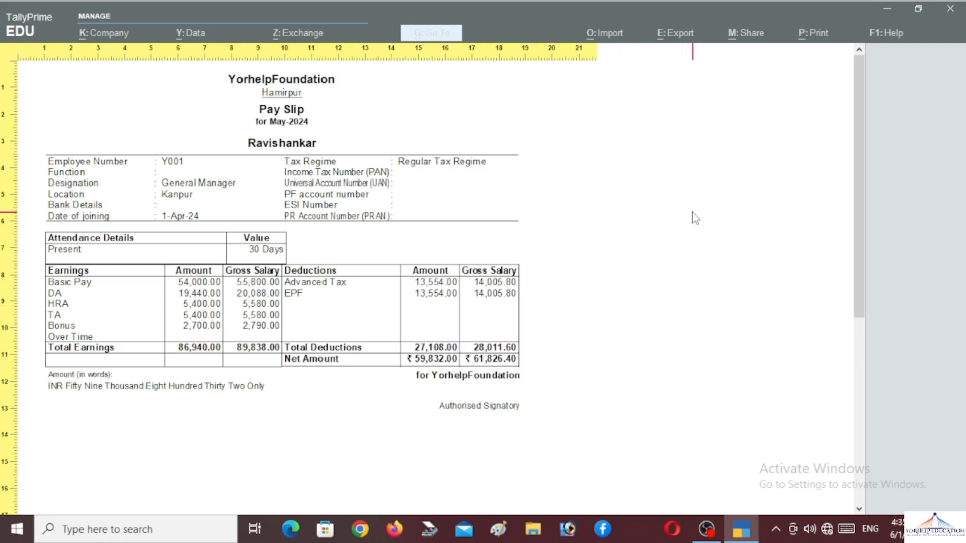
pyautogui.scroll(-1, 375, 272)
pyautogui.scroll(1, 376, 271)
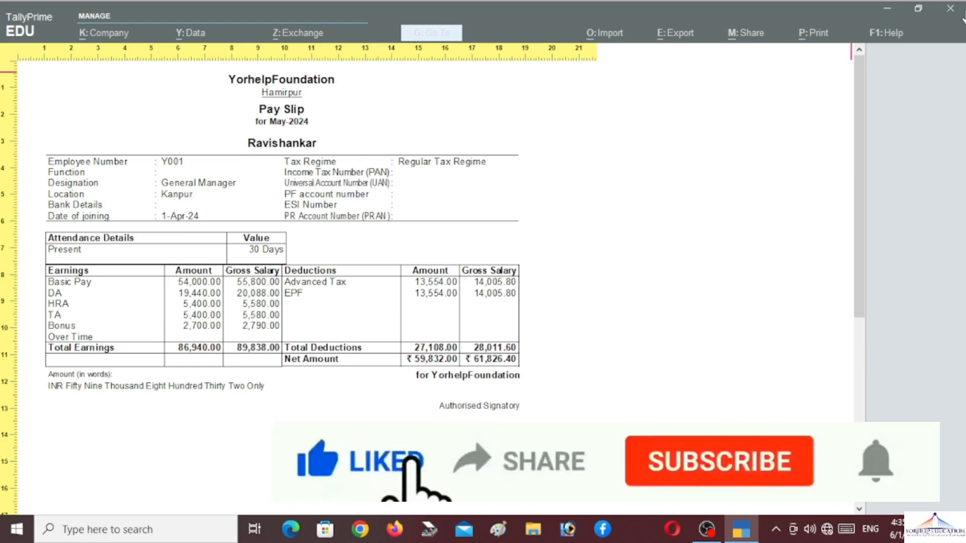
# Step: Close the preview, print options and pay slip, back to employee selection
pyautogui.hotkey('alt', 'z')
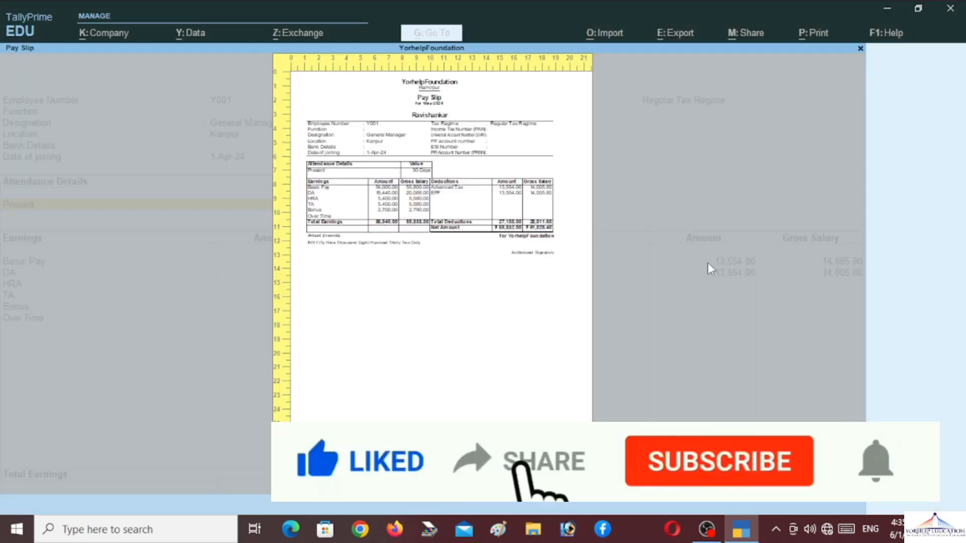
pyautogui.click(951, 8)
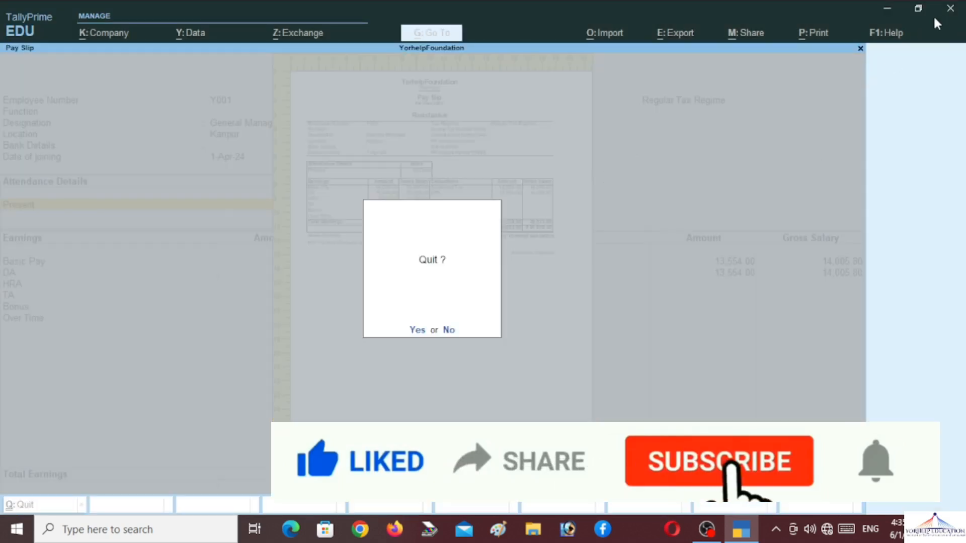
pyautogui.click(446, 331)
pyautogui.press('Escape')
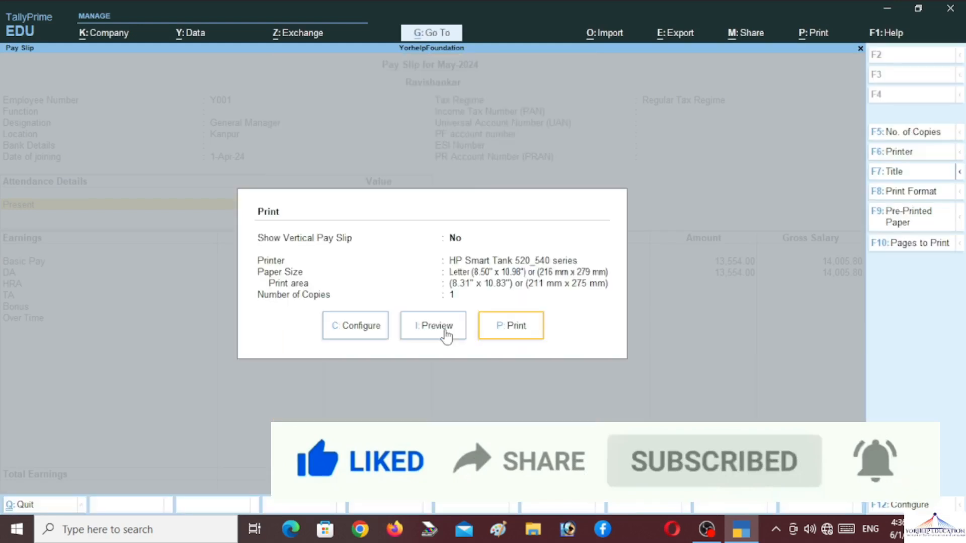
pyautogui.press('Escape')
pyautogui.press('Escape')
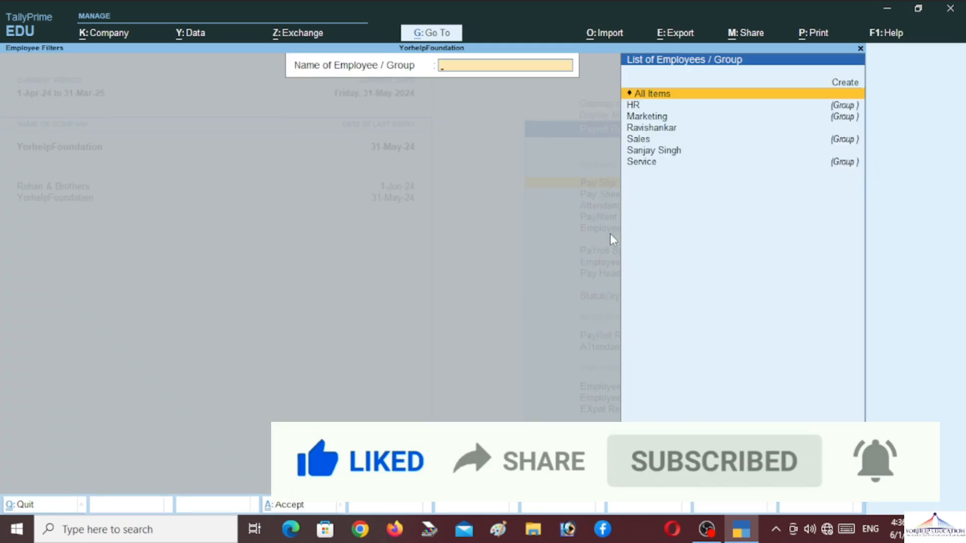
pyautogui.press('Escape')
# Step: Show the Pay Sheet for the General Manager employee and bring up Export
pyautogui.press('Down')
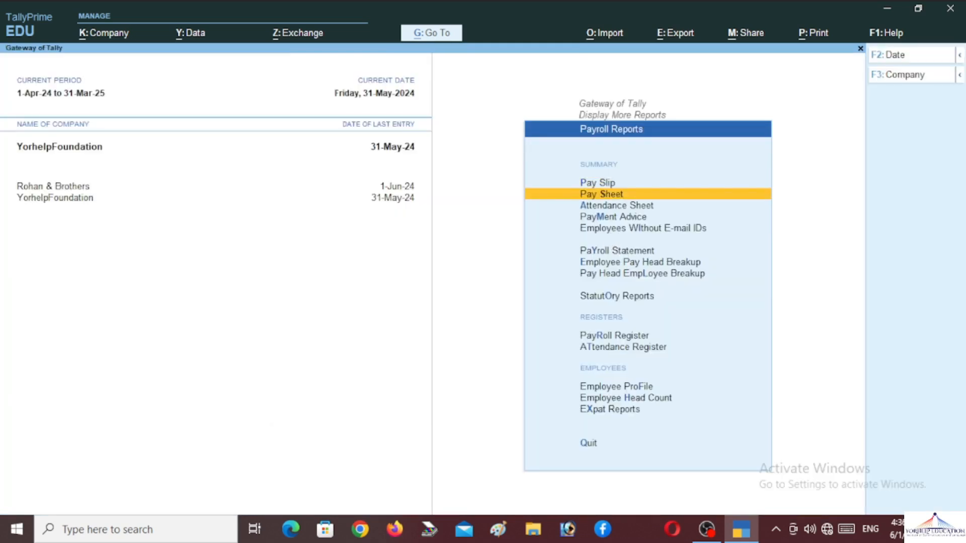
pyautogui.press('Return')
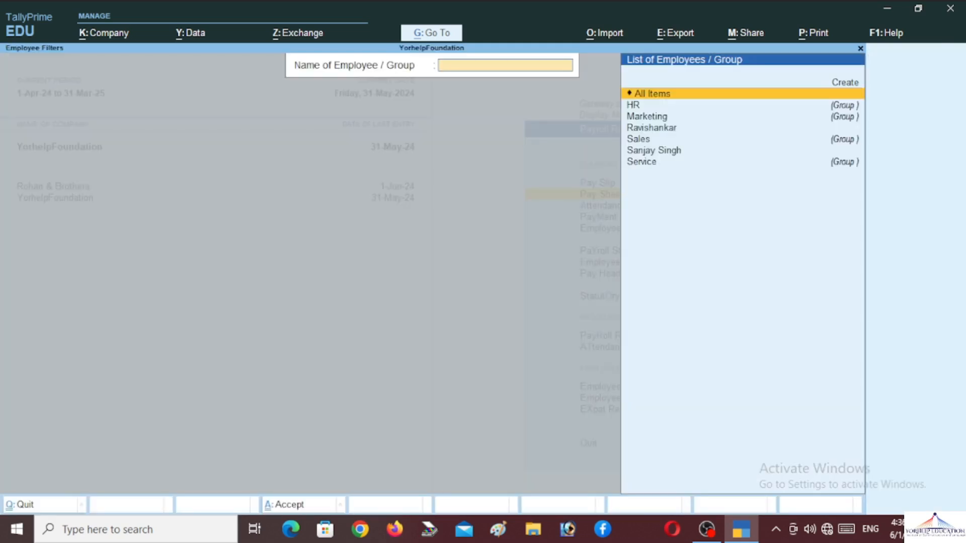
pyautogui.press('Down')
pyautogui.press('Down')
pyautogui.press('Down')
pyautogui.press('Return')
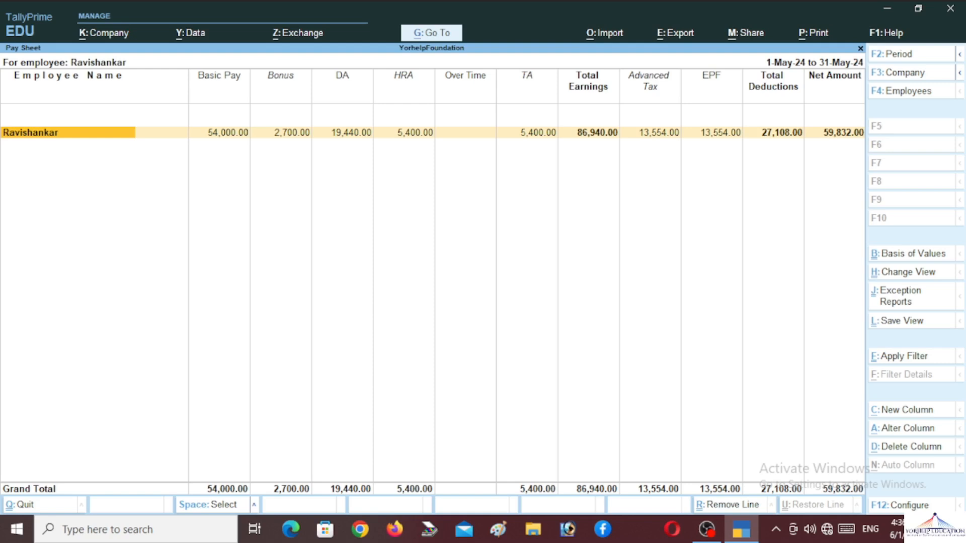
pyautogui.press('alt')
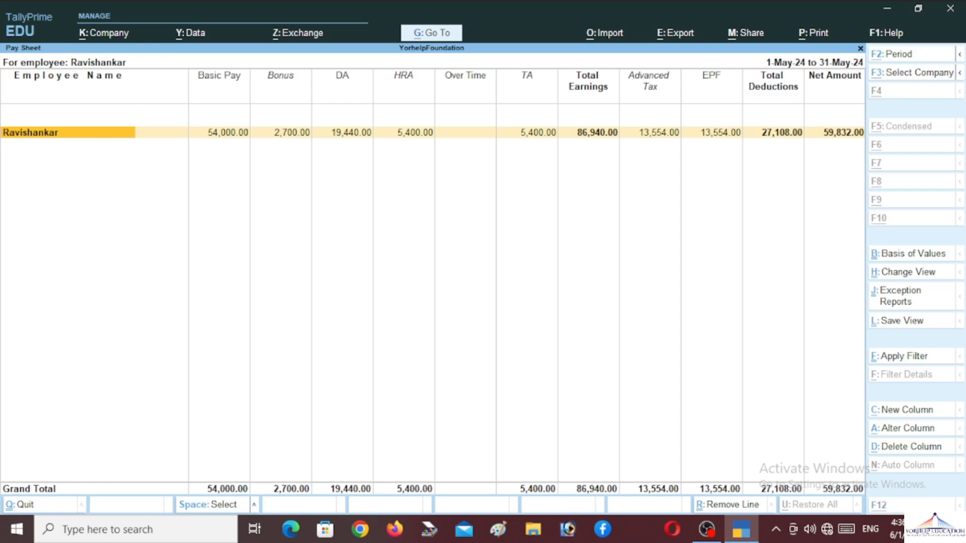
pyautogui.hotkey('alt', 'e')
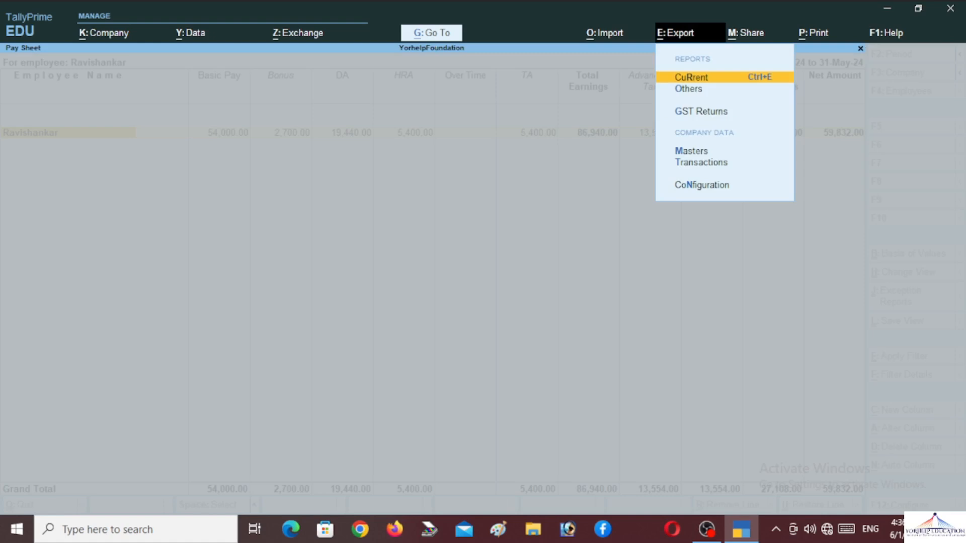
# Step: Set the current Pay Sheet export's file format to Excel (Spreadsheet)
pyautogui.press('Return')
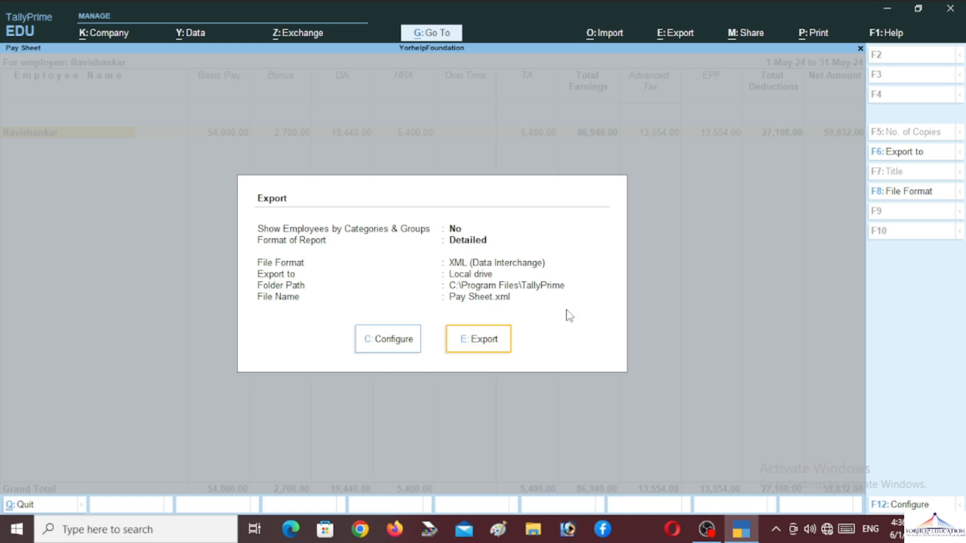
pyautogui.press('Left')
pyautogui.press('Return')
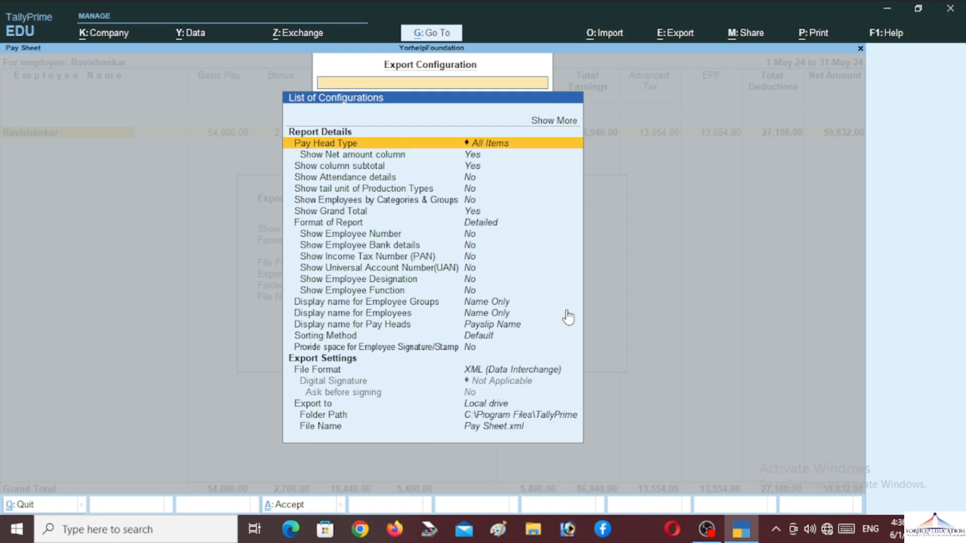
pyautogui.press('Down')
pyautogui.press('Down')
pyautogui.press('Down')
pyautogui.press('Down')
pyautogui.press('Down')
pyautogui.press('Down')
pyautogui.press('Down')
pyautogui.press('Down')
pyautogui.press('Down')
pyautogui.press('Down')
pyautogui.press('Down')
pyautogui.press('Down')
pyautogui.press('Down')
pyautogui.press('Down')
pyautogui.press('Down')
pyautogui.press('Down')
pyautogui.press('Down')
pyautogui.press('Down')
pyautogui.press('Down')
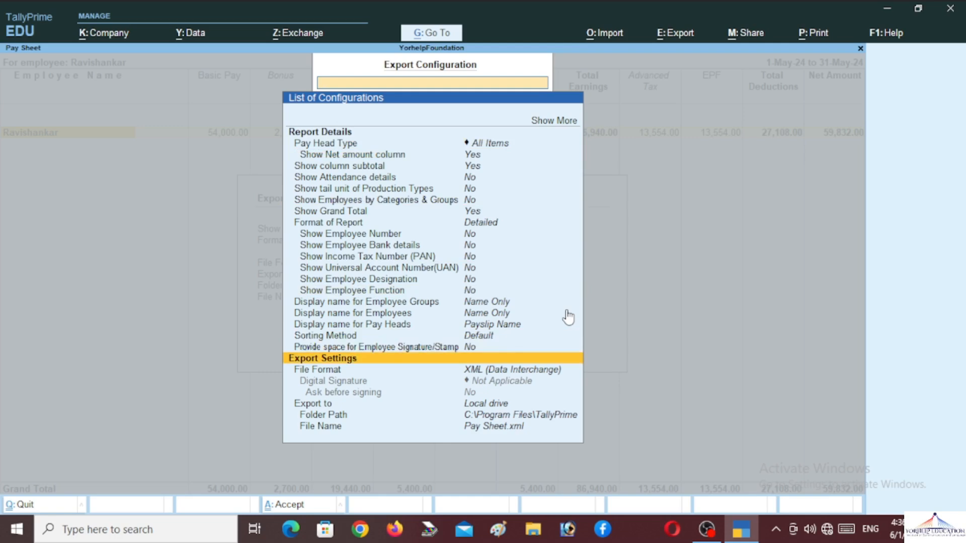
pyautogui.press('Return')
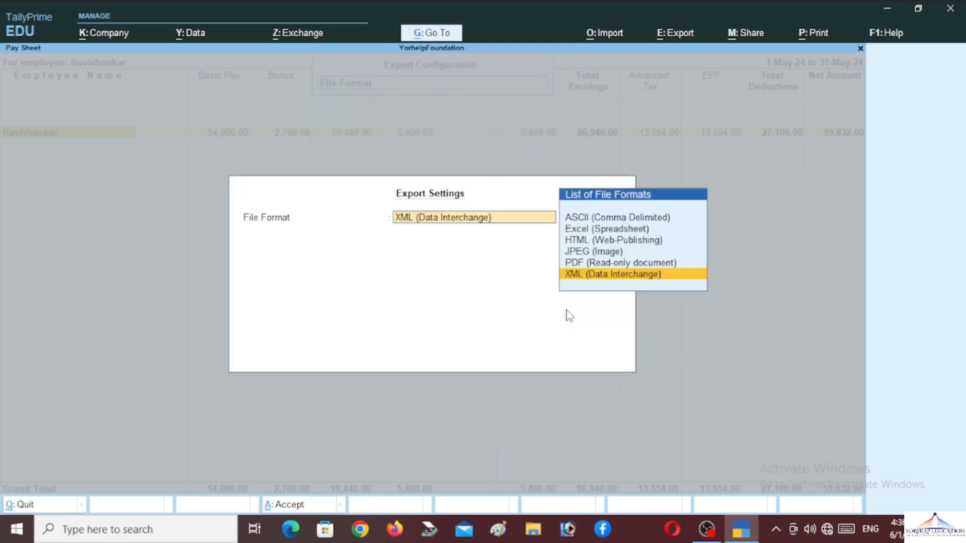
pyautogui.press('Up')
pyautogui.press('Up')
pyautogui.press('Up')
pyautogui.press('Up')
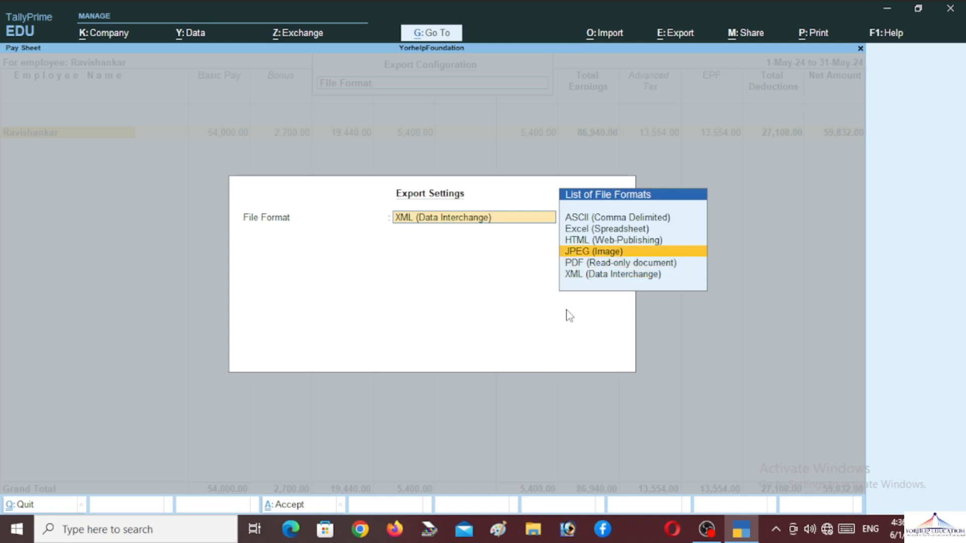
pyautogui.press('Return')
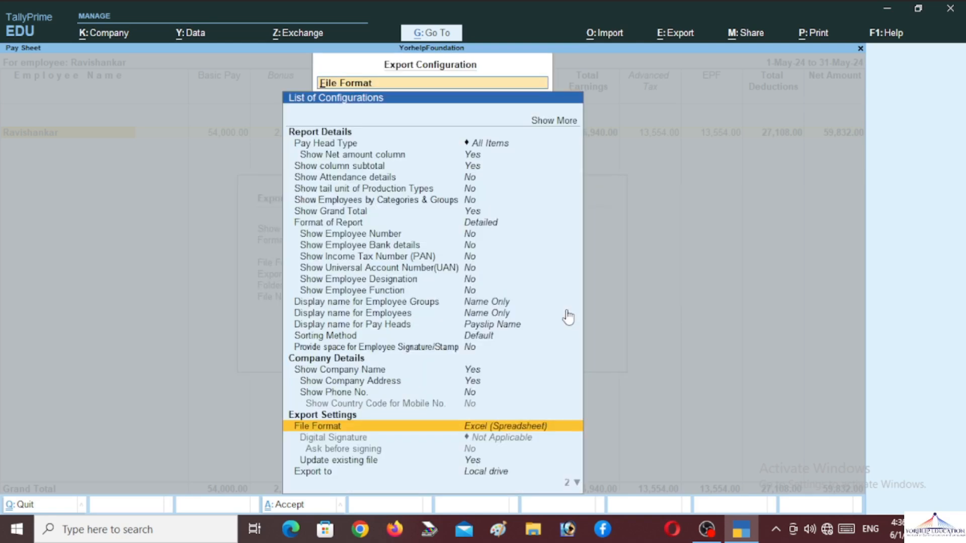
# Step: Confirm the Excel format and export the Pay Sheet as Pay Sheet.xlsx
pyautogui.press('Return')
pyautogui.press('Return')
pyautogui.press('Escape')
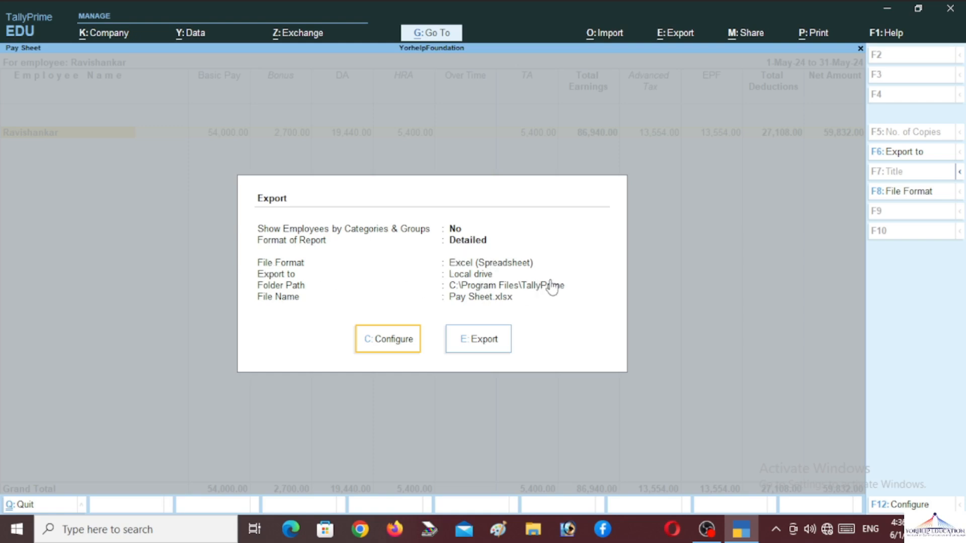
pyautogui.press('Right')
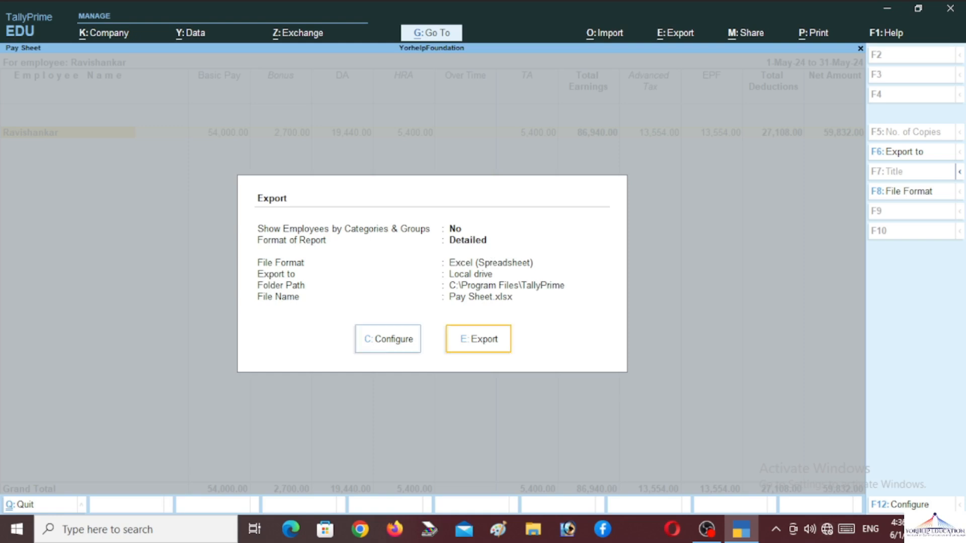
pyautogui.press('Return')
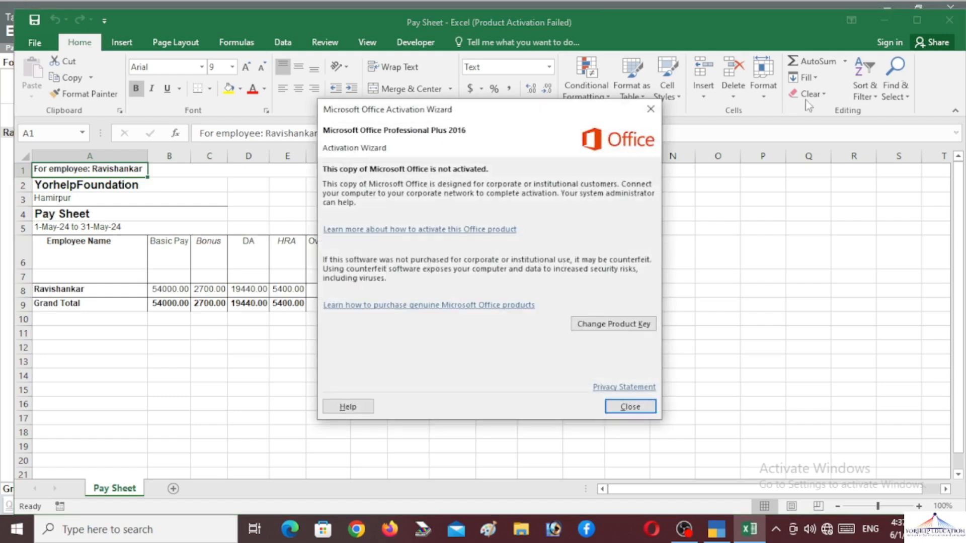
# Step: Dismiss the activation prompt and step through the heading rows to Net Amount in row 7
pyautogui.click(650, 109)
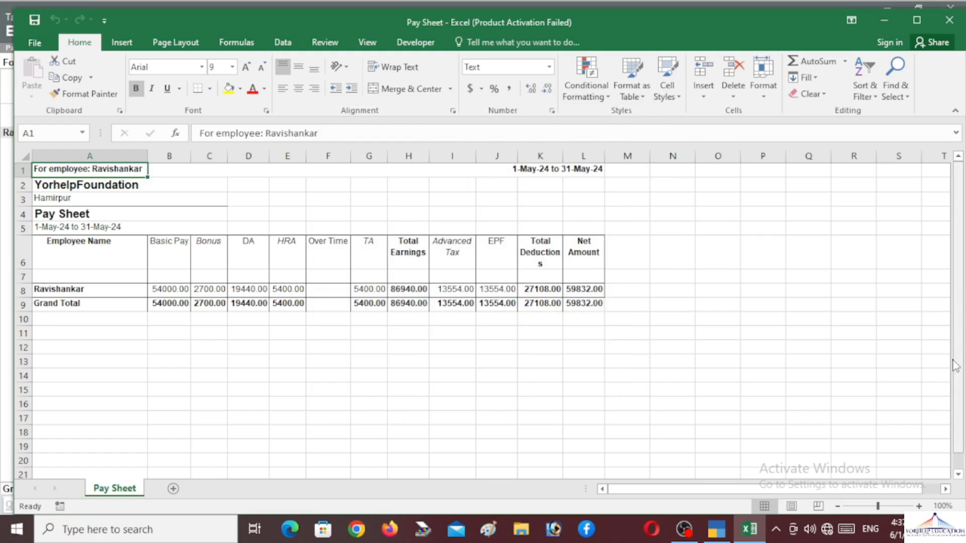
pyautogui.press('Down')
pyautogui.press('Up')
pyautogui.press('Down')
pyautogui.press('Down')
pyautogui.press('Down')
pyautogui.press('Down')
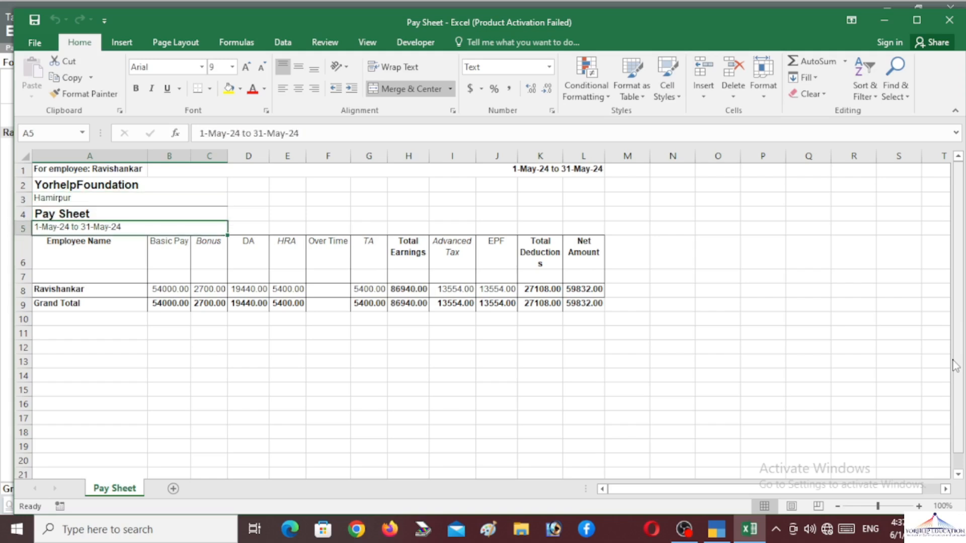
pyautogui.press('Down')
pyautogui.press('Down')
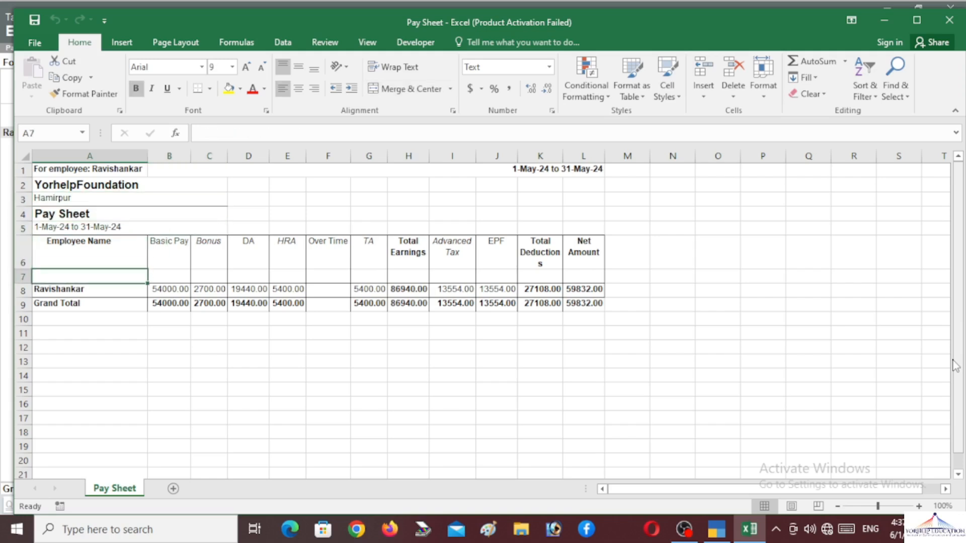
pyautogui.press('Right')
pyautogui.press('Right')
pyautogui.press('Right')
pyautogui.press('Right')
pyautogui.press('Right')
pyautogui.press('Right')
pyautogui.press('Right')
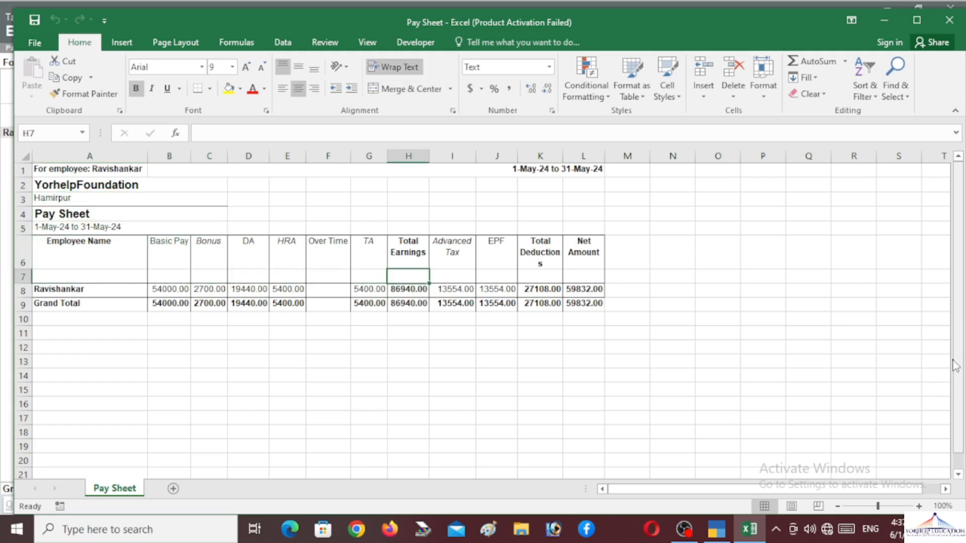
pyautogui.press('Right')
pyautogui.press('Right')
pyautogui.press('Right')
pyautogui.press('Right')
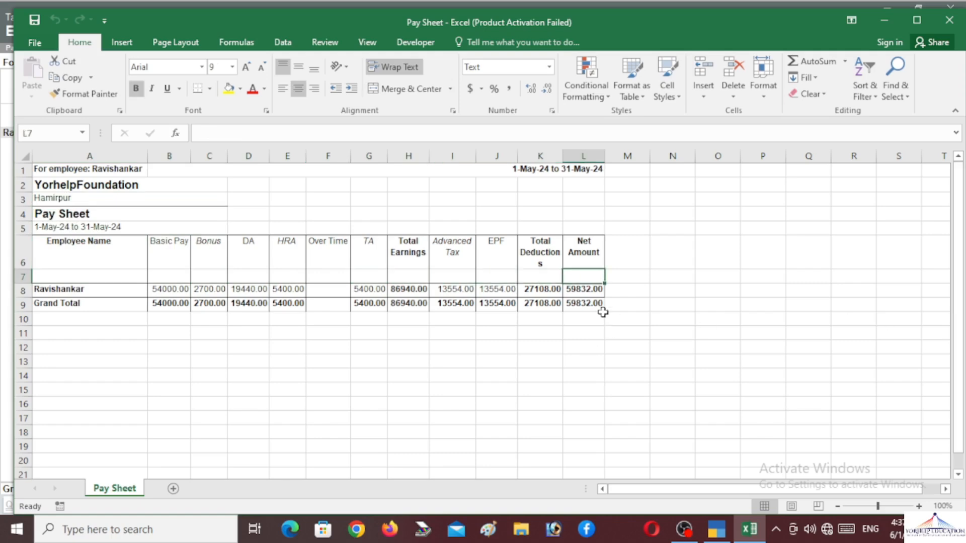
# Step: Select the pay table A5:L10, zoom to 166%, then minimise Excel
pyautogui.moveTo(603, 314); pyautogui.dragTo(101, 229)
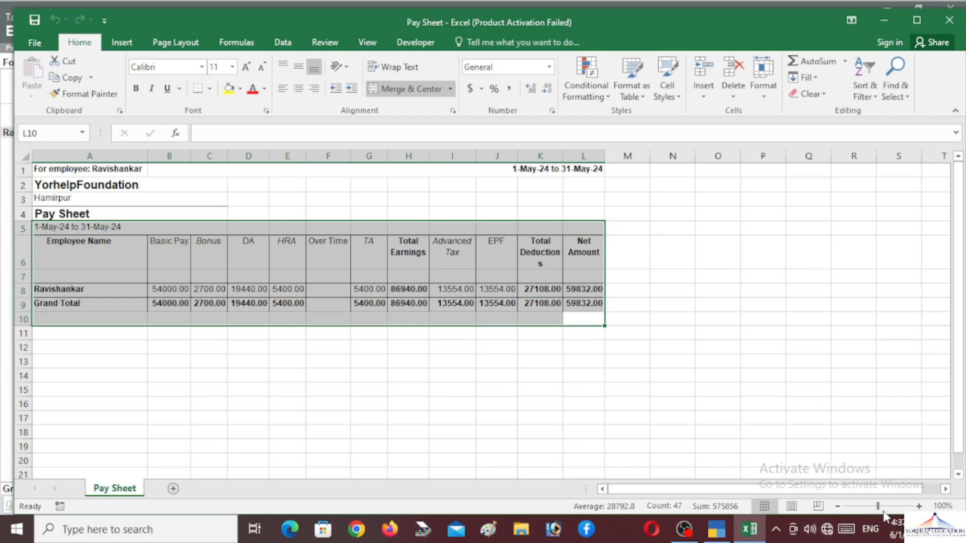
pyautogui.moveTo(878, 506); pyautogui.dragTo(885, 506)
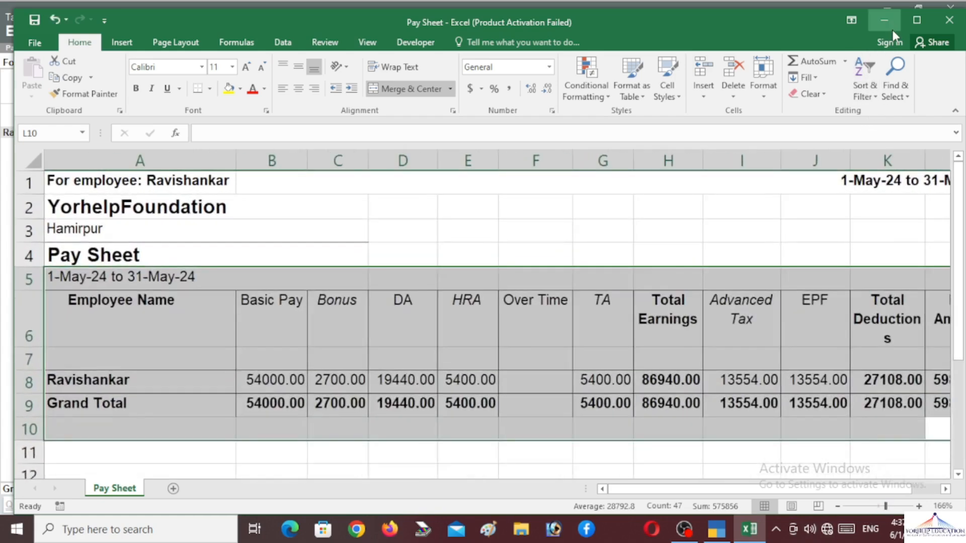
pyautogui.click(886, 21)
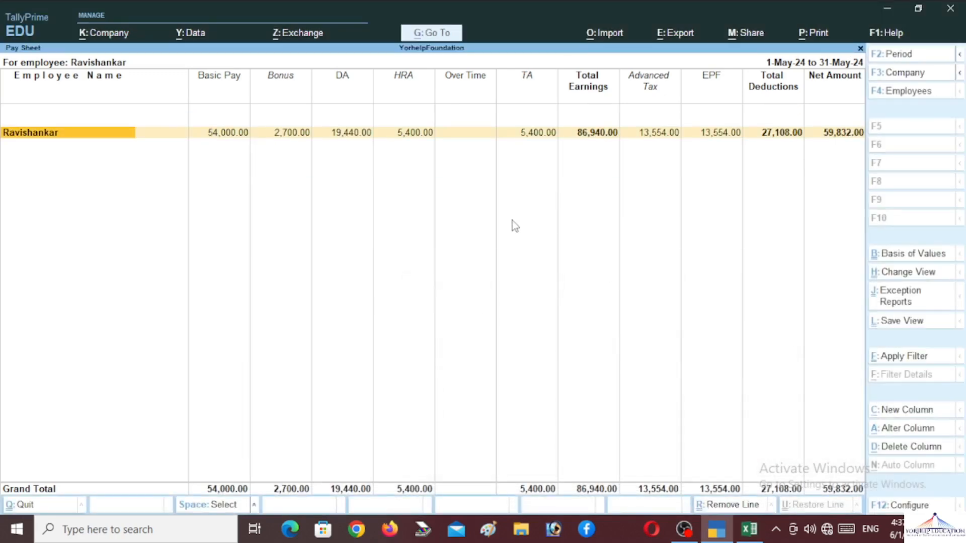
# Step: Leave the Pay Sheet and review the May Attendance Sheet showing both employees present 30 days
pyautogui.press('F4')
pyautogui.press('BackSpace')
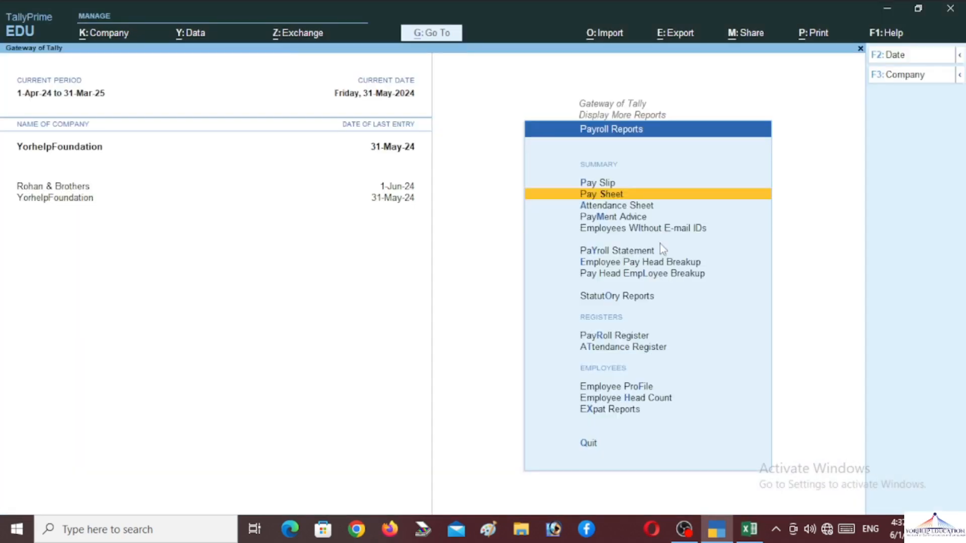
pyautogui.press('Down')
pyautogui.press('Return')
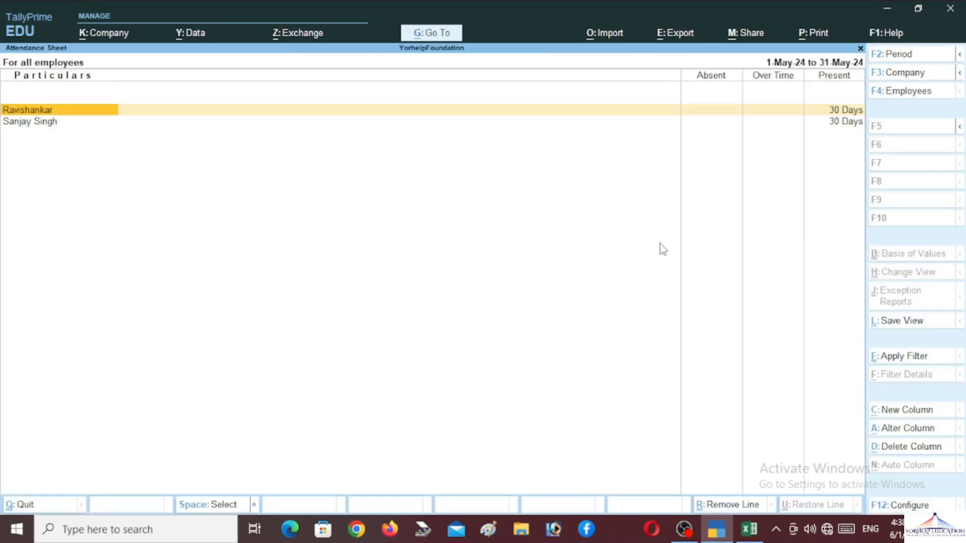
pyautogui.press('Down')
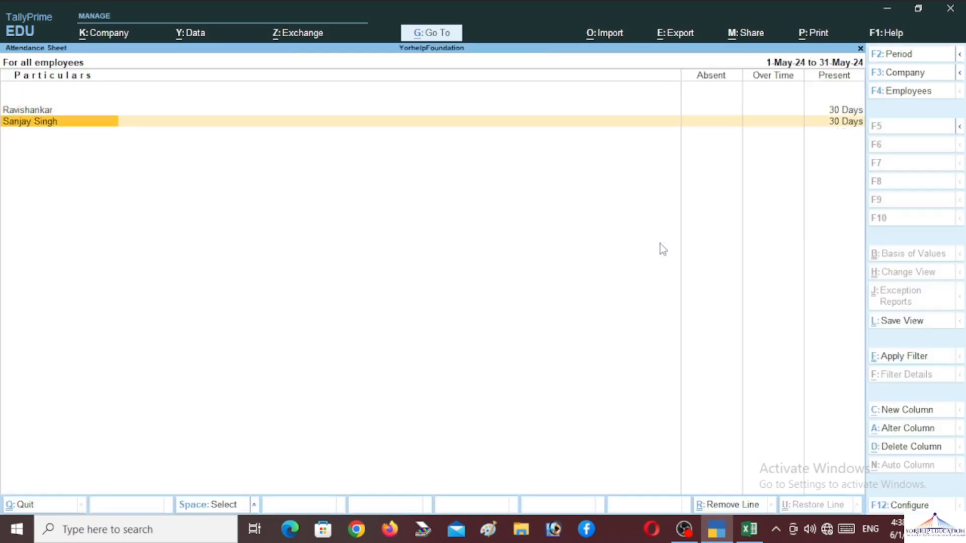
pyautogui.press('Up')
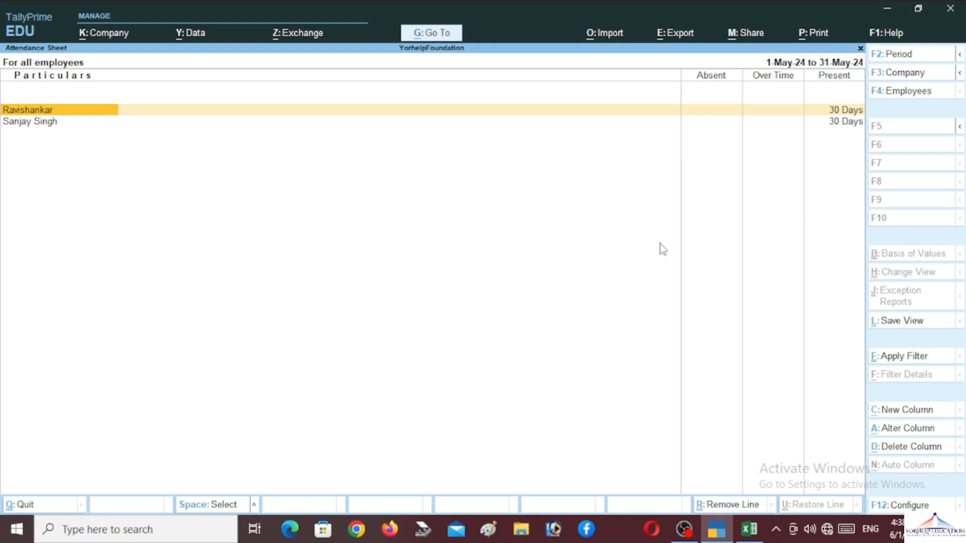
pyautogui.press('Escape')
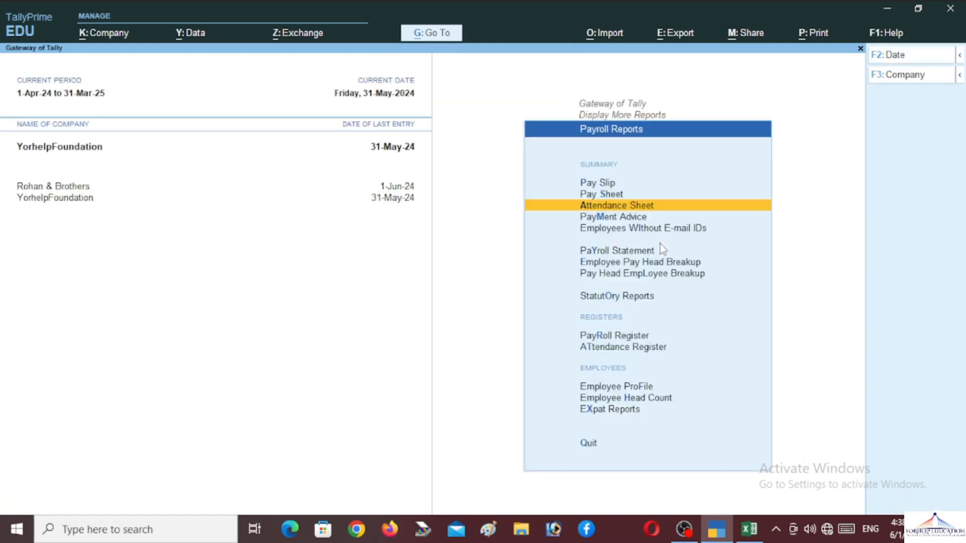
# Step: Preview the Payment Advice, then close it back to Payroll Reports
pyautogui.press('Down')
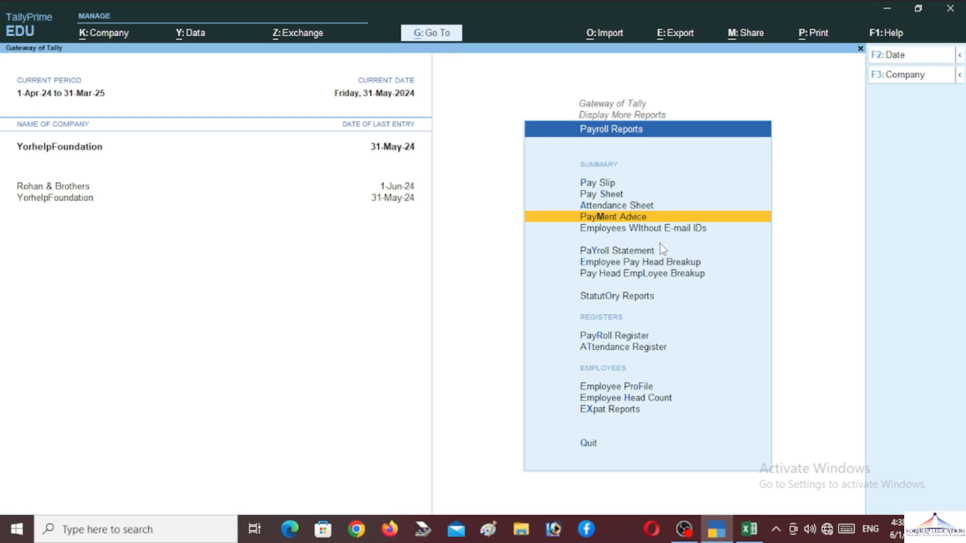
pyautogui.press('Return')
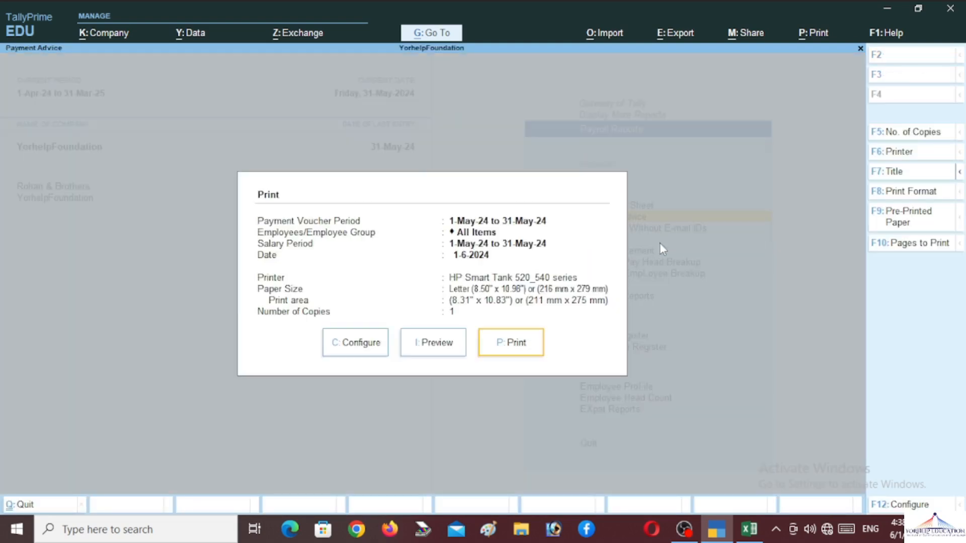
pyautogui.press('Left')
pyautogui.press('Return')
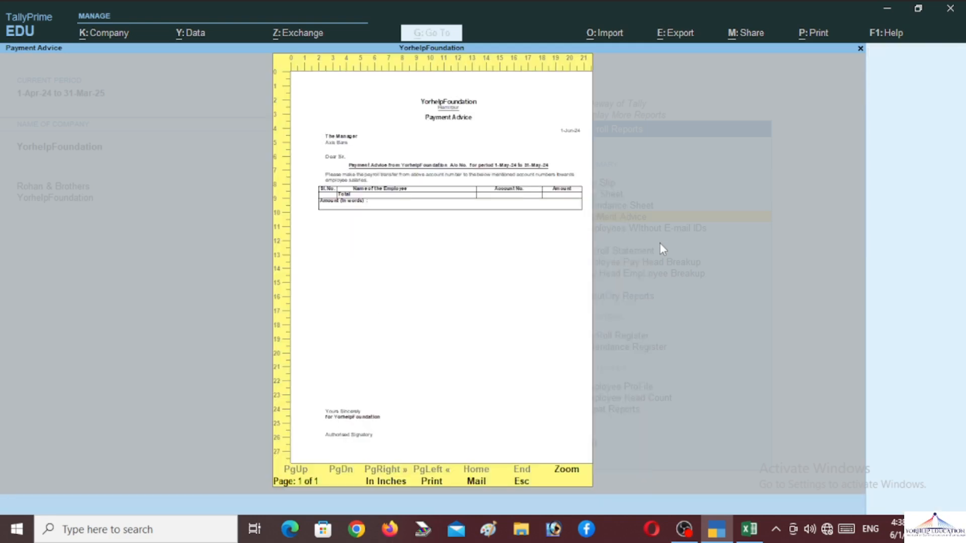
pyautogui.press('Escape')
pyautogui.press('Escape')
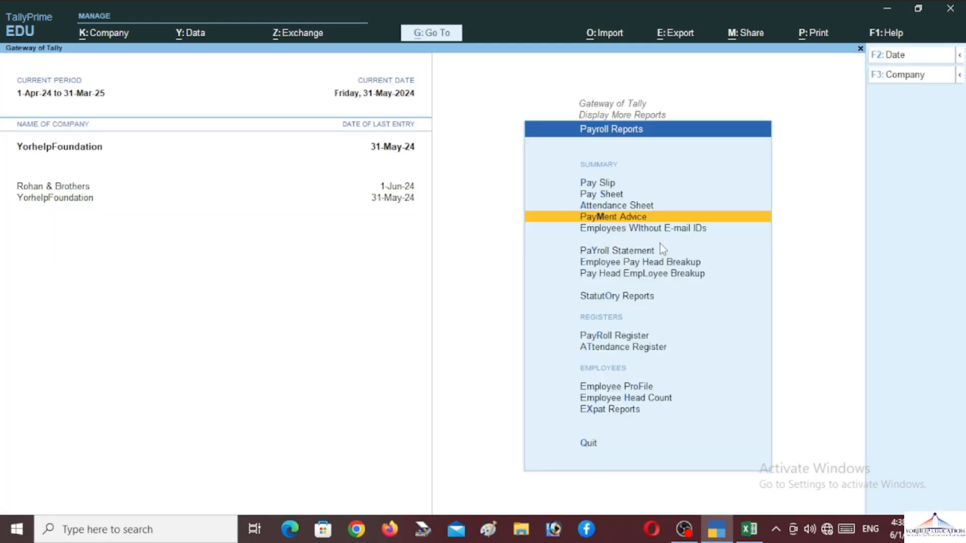
pyautogui.press('Down')
pyautogui.press('Down')
pyautogui.press('Down')
pyautogui.press('Up')
pyautogui.press('Return')
pyautogui.press('Return')
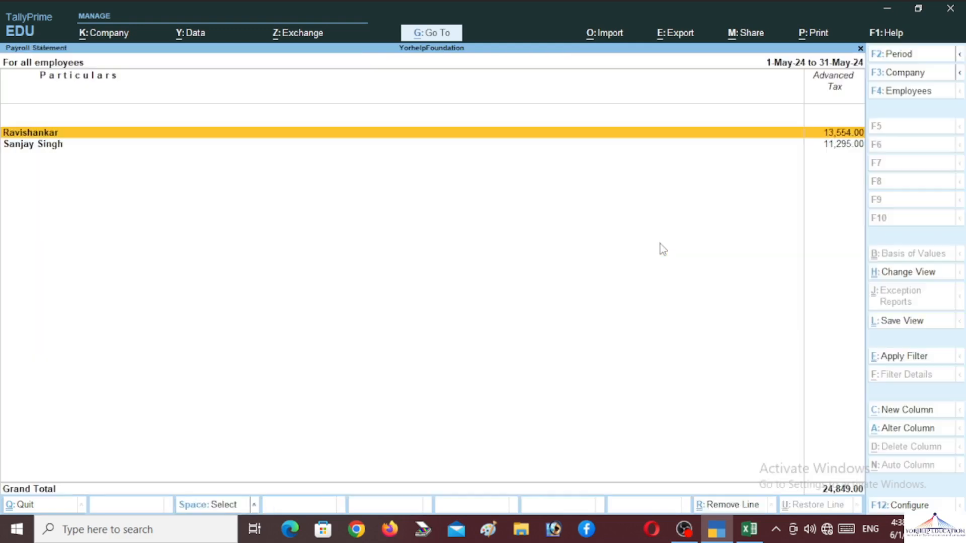
pyautogui.press('Escape')
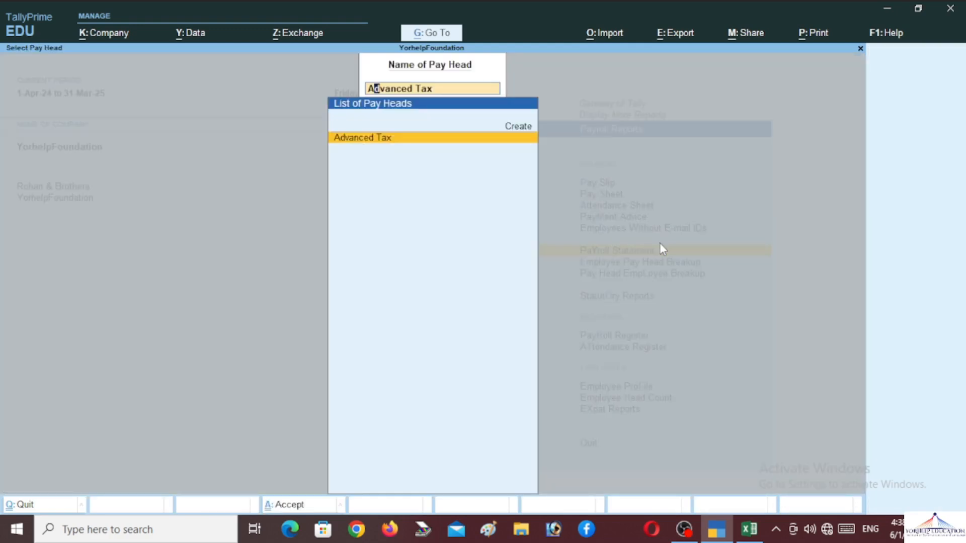
pyautogui.press('BackSpace')
pyautogui.press('Down')
pyautogui.press('Return')
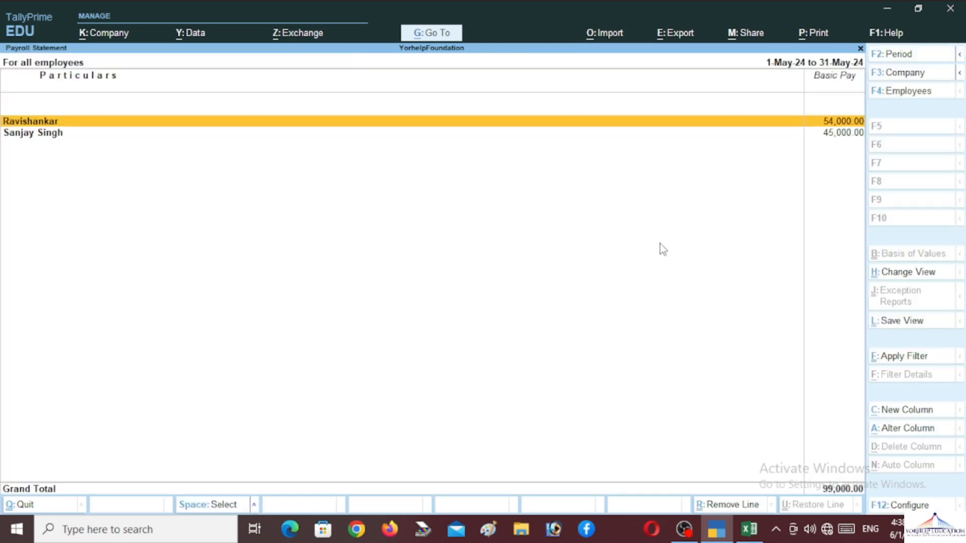
pyautogui.press('Escape')
pyautogui.press('Down')
pyautogui.press('Return')
pyautogui.press('Escape')
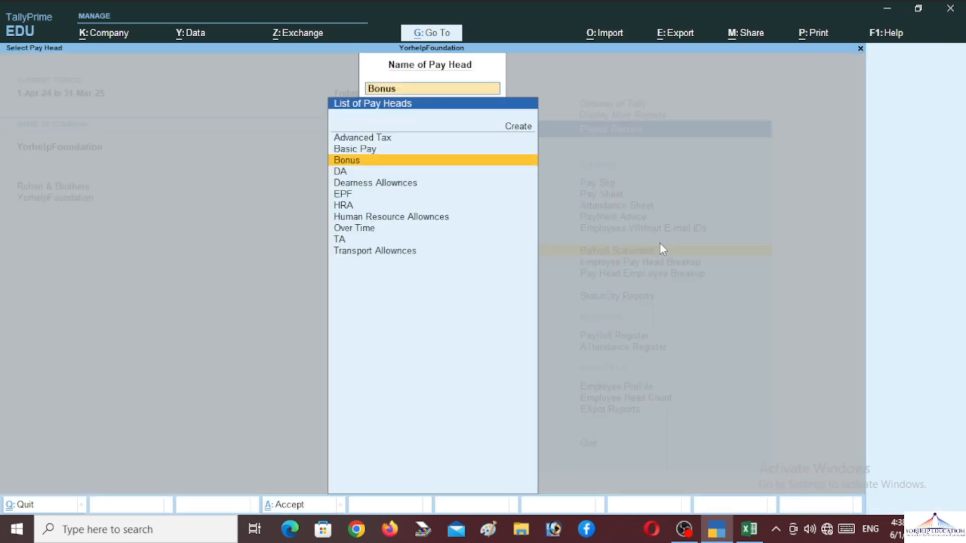
pyautogui.press('Down')
pyautogui.press('Return')
pyautogui.press('Escape')
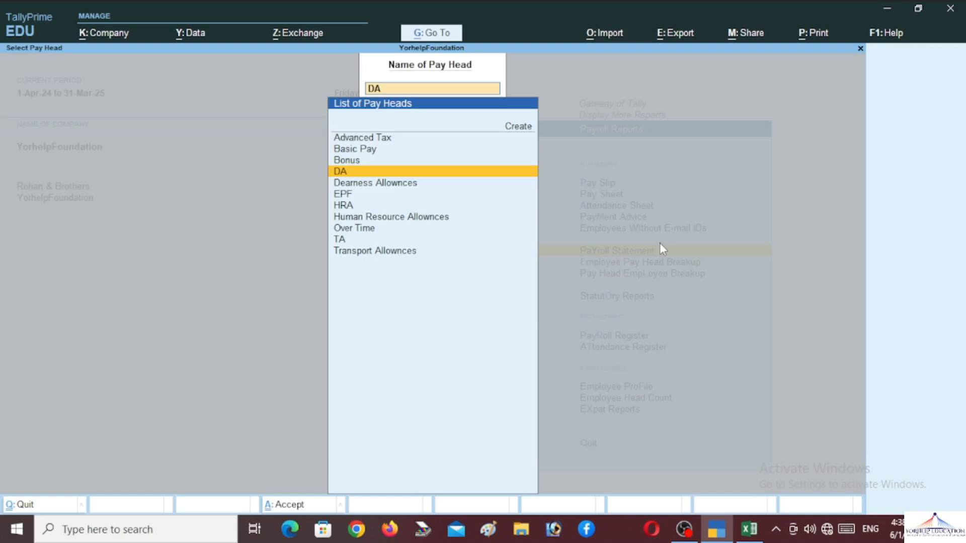
pyautogui.press('Escape')
pyautogui.press('Escape')
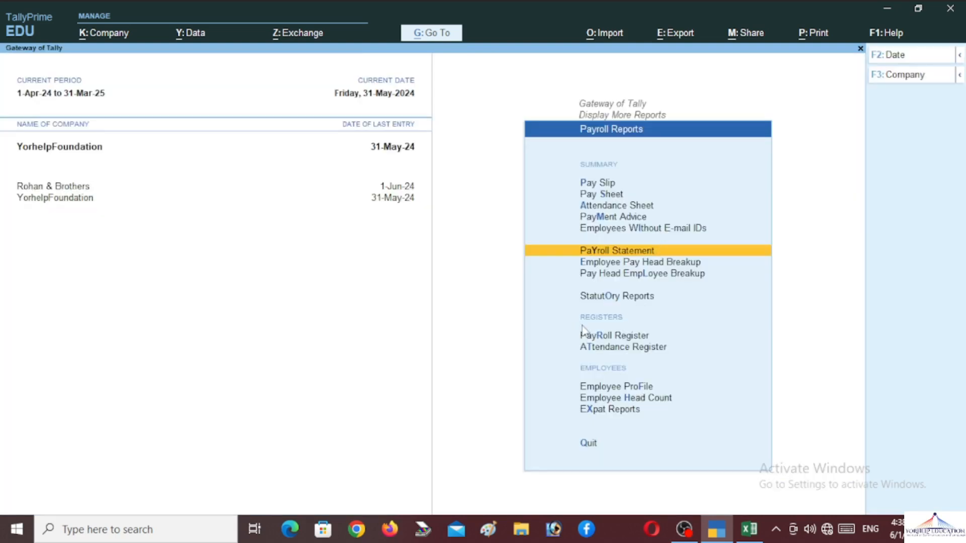
# Step: Open payroll voucher No. 1 of 31-May-24 from the Payroll Register and zoom its print preview
pyautogui.click(629, 336)
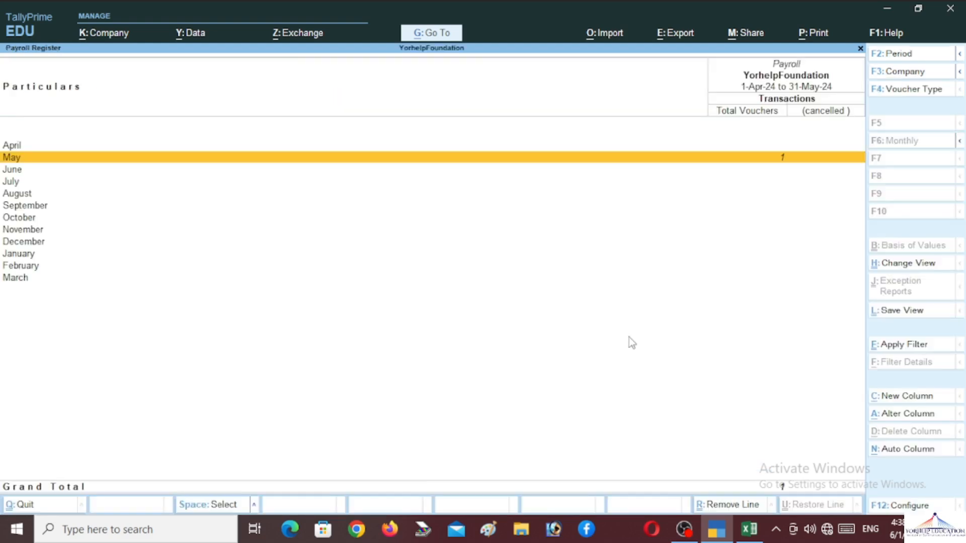
pyautogui.press('Return')
pyautogui.press('Return')
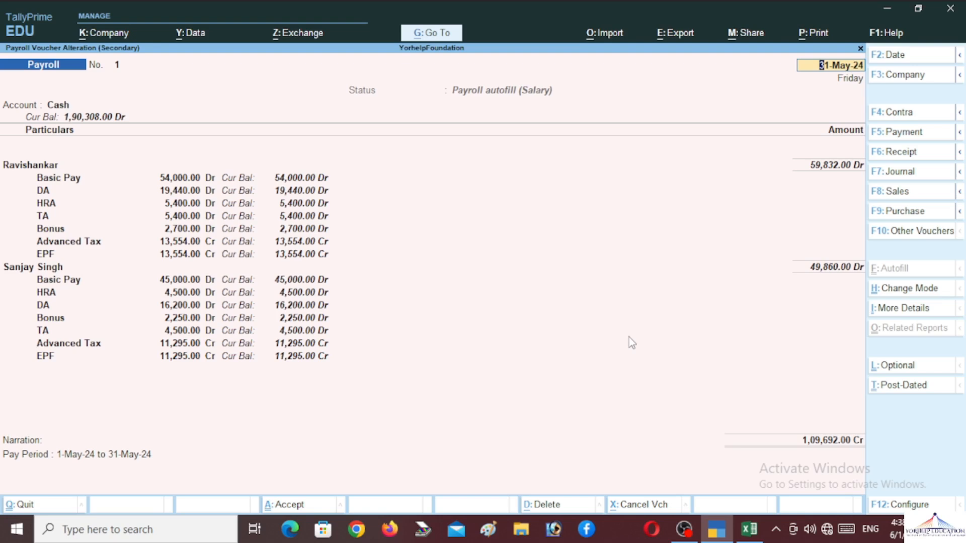
pyautogui.hotkey('alt', 'p')
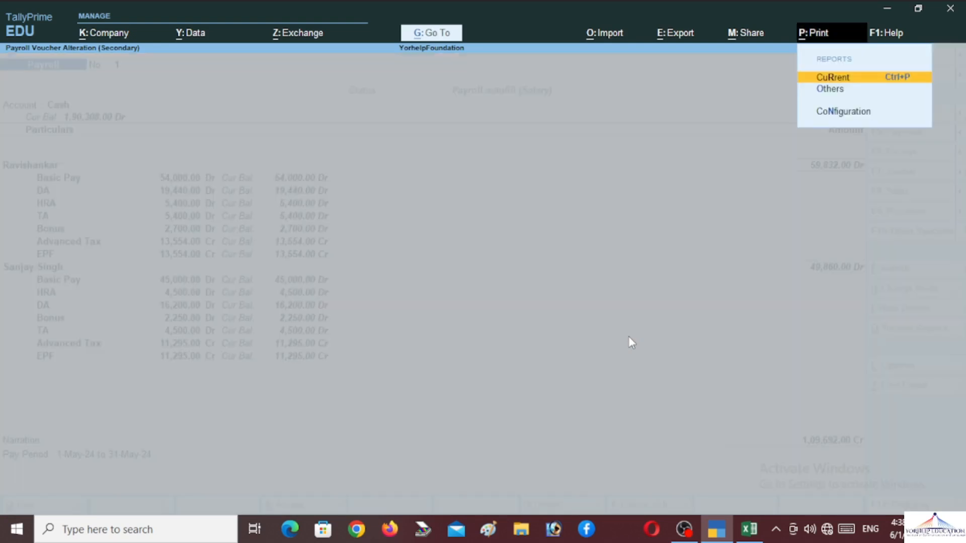
pyautogui.press('Return')
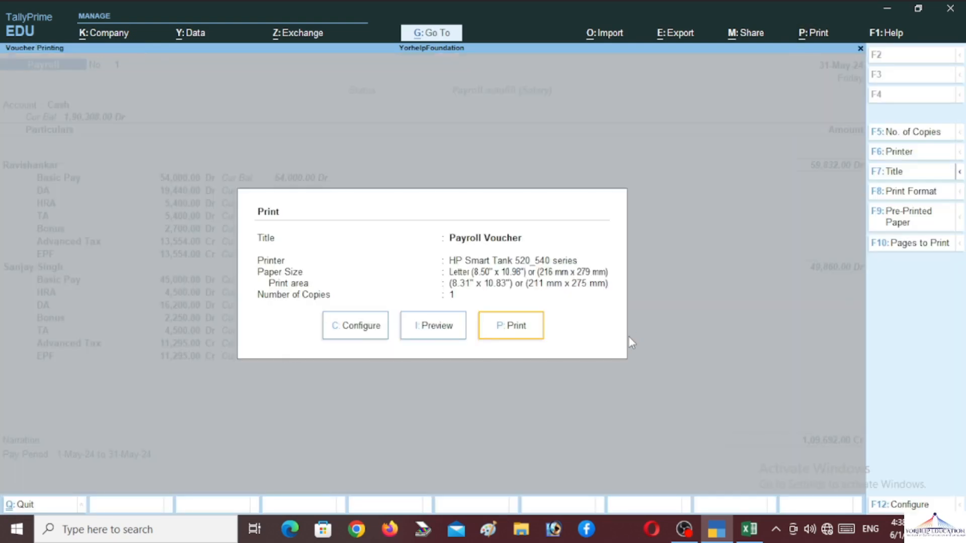
pyautogui.press('Left')
pyautogui.press('Return')
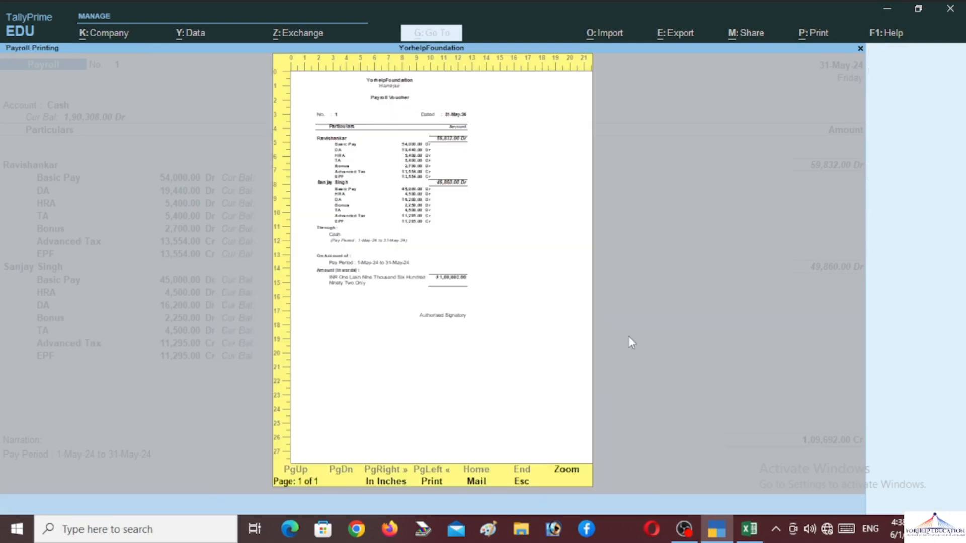
pyautogui.click(568, 469)
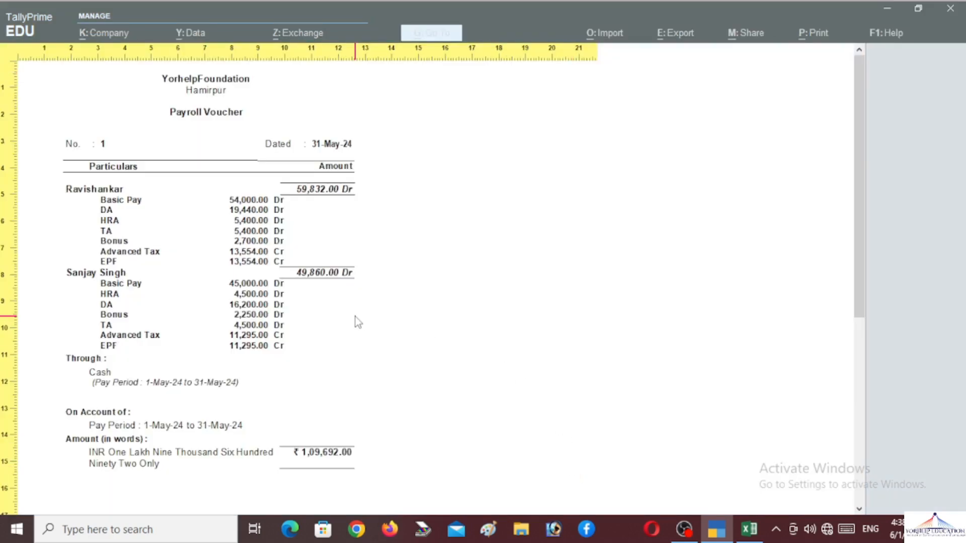